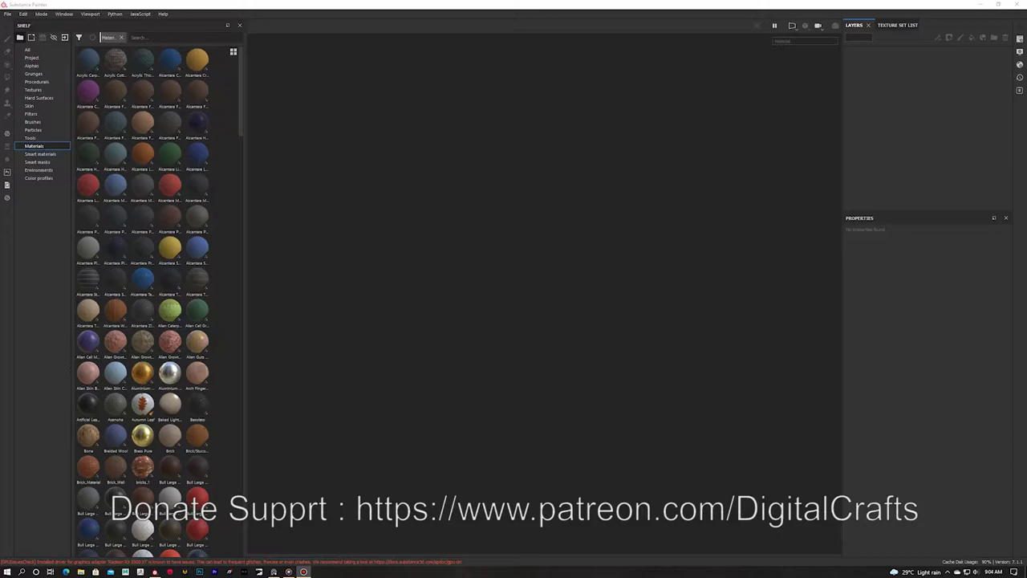
Create a new project from the character mesh and import its set of baked texture maps.
{"action": "left_click", "coordinate": [7, 13]}
{"action": "left_click", "coordinate": [16, 23]}
{"action": "left_click", "coordinate": [597, 172]}
{"action": "double_click", "coordinate": [523, 222]}
{"action": "left_click", "coordinate": [551, 330]}
{"action": "double_click", "coordinate": [493, 215]}
{"action": "left_click_drag", "start_coordinate": [851, 384], "coordinate": [486, 210]}
{"action": "left_click", "coordinate": [818, 429]}
{"action": "left_click", "coordinate": [559, 427]}
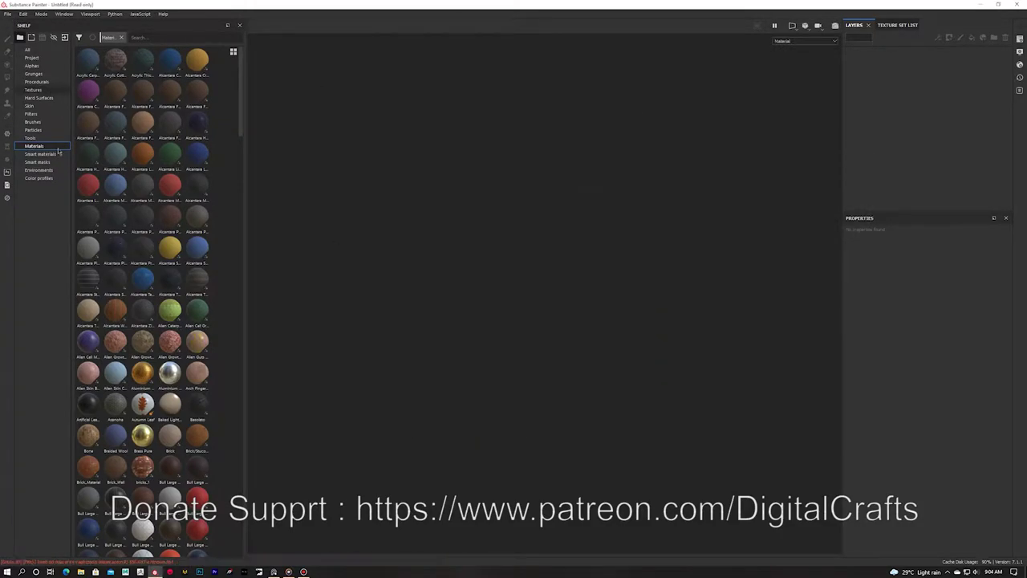
Show the shelf's Textures category and save the project as Vampire_V1.
{"action": "left_click", "coordinate": [34, 90]}
{"action": "right_click", "coordinate": [81, 572]}
{"action": "left_click", "coordinate": [56, 337]}
{"action": "middle_click_drag", "start_coordinate": [354, 233], "coordinate": [325, 252], "text": "alt"}
{"action": "key", "text": "ctrl+s"}
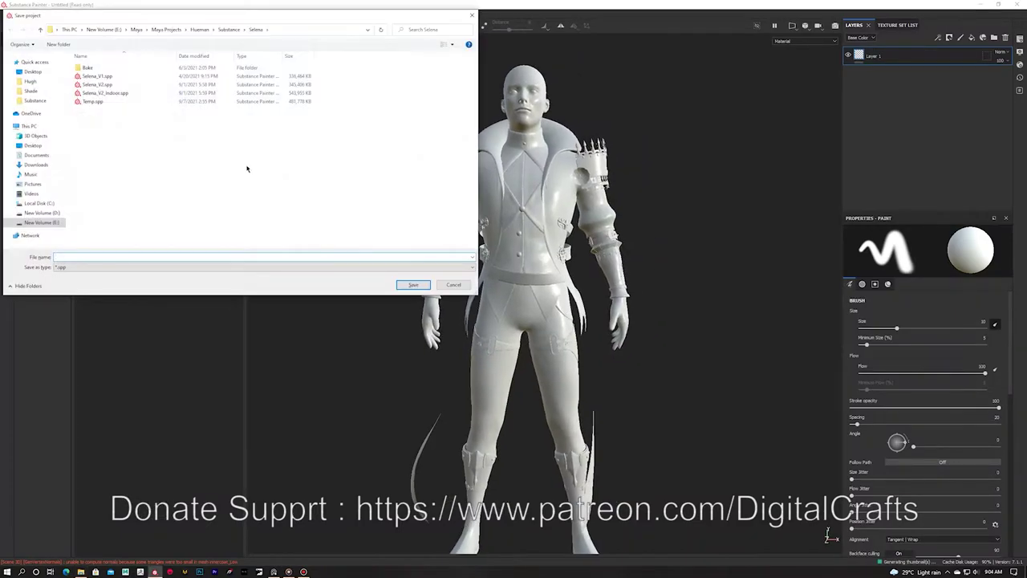
{"action": "type", "text": "Vampire"}
{"action": "key", "text": "Return"}
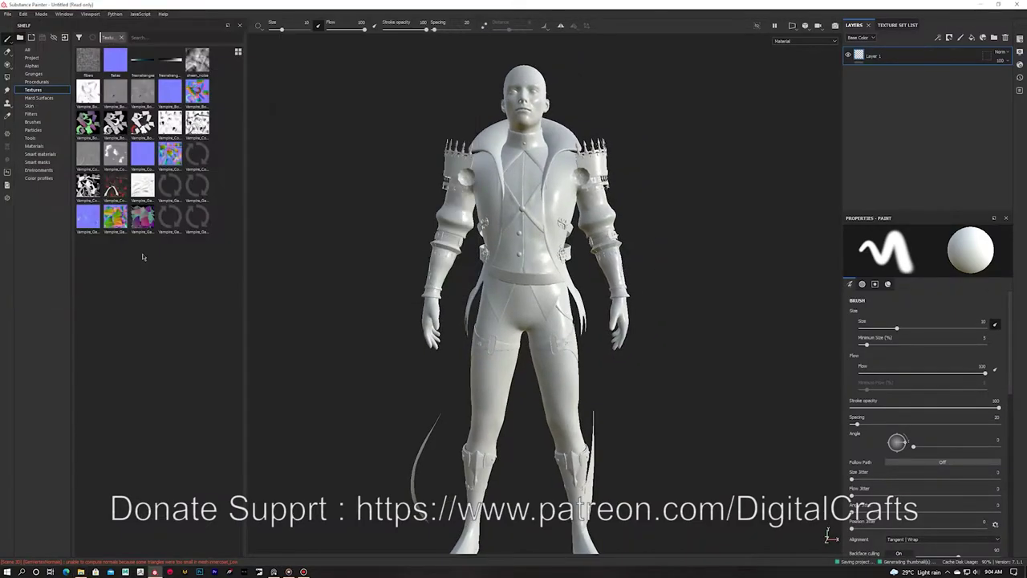
Enlarge the shelf thumbnails and assign the pbr-metal-rough-with-alpha-blending shader so the character's cape renders correctly.
{"action": "left_click", "coordinate": [239, 53]}
{"action": "left_click", "coordinate": [1020, 65]}
{"action": "left_click", "coordinate": [947, 88]}
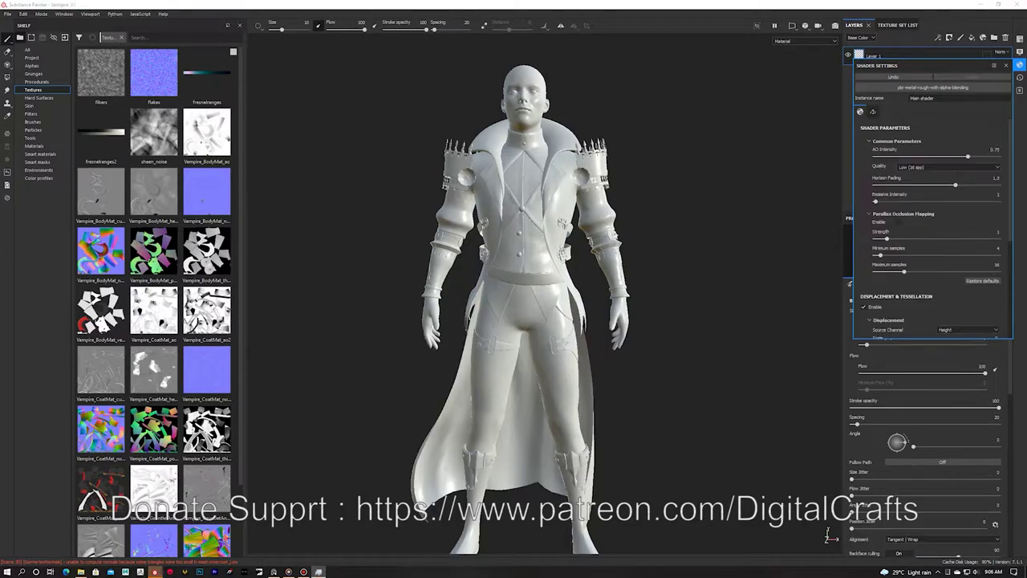
{"action": "middle_click_drag", "start_coordinate": [458, 194], "coordinate": [462, 269], "text": "alt"}
{"action": "scroll", "coordinate": [450, 257], "scroll_direction": "up", "scroll_amount": 5}
{"action": "left_click_drag", "start_coordinate": [642, 146], "coordinate": [602, 160], "text": "alt"}
Assign the Vampire_BodyMat normal, world space normal, ambient occlusion, curvature, position and thickness textures to the body set's matching mesh maps.
{"action": "left_click", "coordinate": [1021, 39]}
{"action": "scroll", "coordinate": [965, 167], "scroll_direction": "down", "scroll_amount": 4}
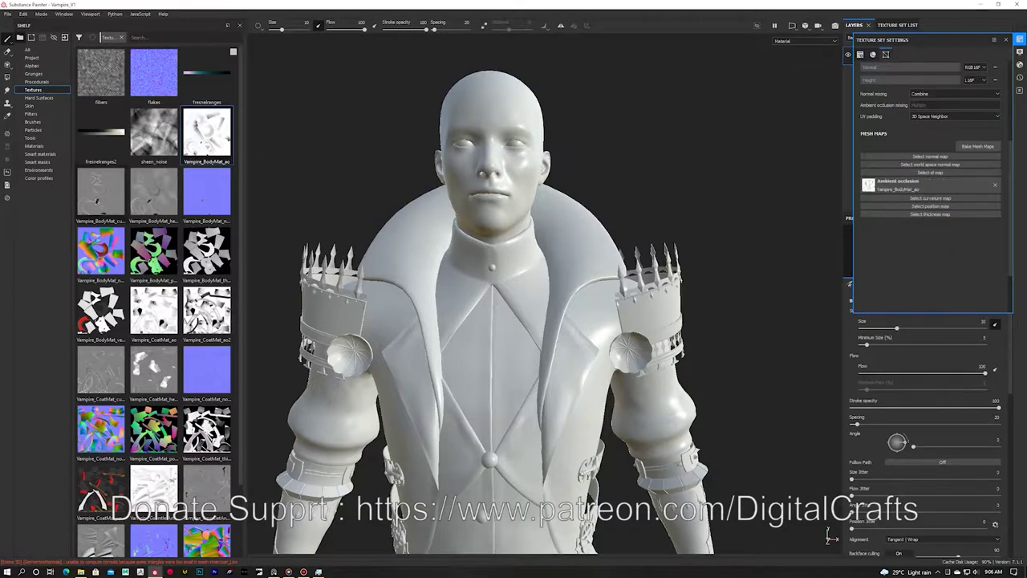
{"action": "left_click_drag", "start_coordinate": [92, 203], "coordinate": [930, 198]}
{"action": "left_click_drag", "start_coordinate": [206, 192], "coordinate": [916, 229]}
{"action": "left_click_drag", "start_coordinate": [246, 264], "coordinate": [930, 253]}
{"action": "left_click_drag", "start_coordinate": [100, 311], "coordinate": [917, 198]}
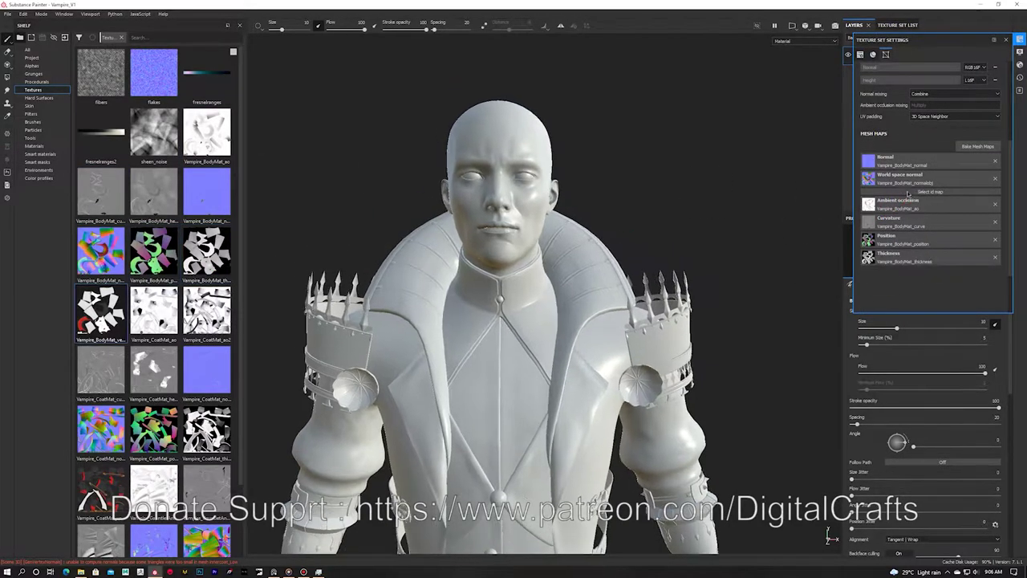
Switch to the coat texture set and assign its Vampire_CoatMat normal, world space normal, ambient occlusion and curvature mesh maps.
{"action": "left_click", "coordinate": [897, 25]}
{"action": "left_click", "coordinate": [883, 56]}
{"action": "left_click", "coordinate": [1020, 39]}
{"action": "left_click_drag", "start_coordinate": [153, 311], "coordinate": [935, 181]}
{"action": "left_click_drag", "start_coordinate": [206, 311], "coordinate": [936, 199]}
{"action": "left_click_drag", "start_coordinate": [153, 311], "coordinate": [943, 191]}
{"action": "left_click", "coordinate": [997, 205]}
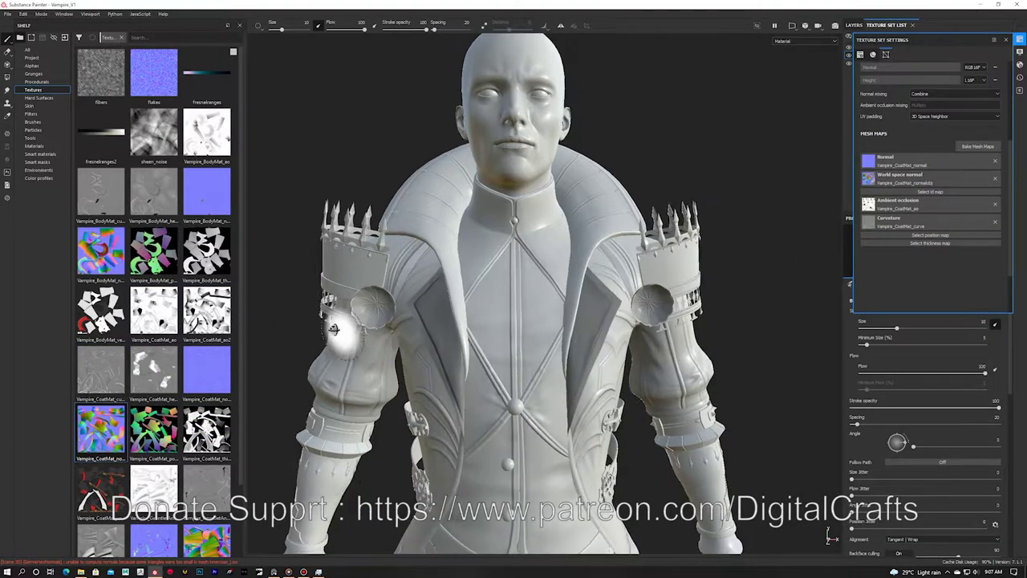
{"action": "scroll", "coordinate": [152, 321], "scroll_direction": "down", "scroll_amount": 3}
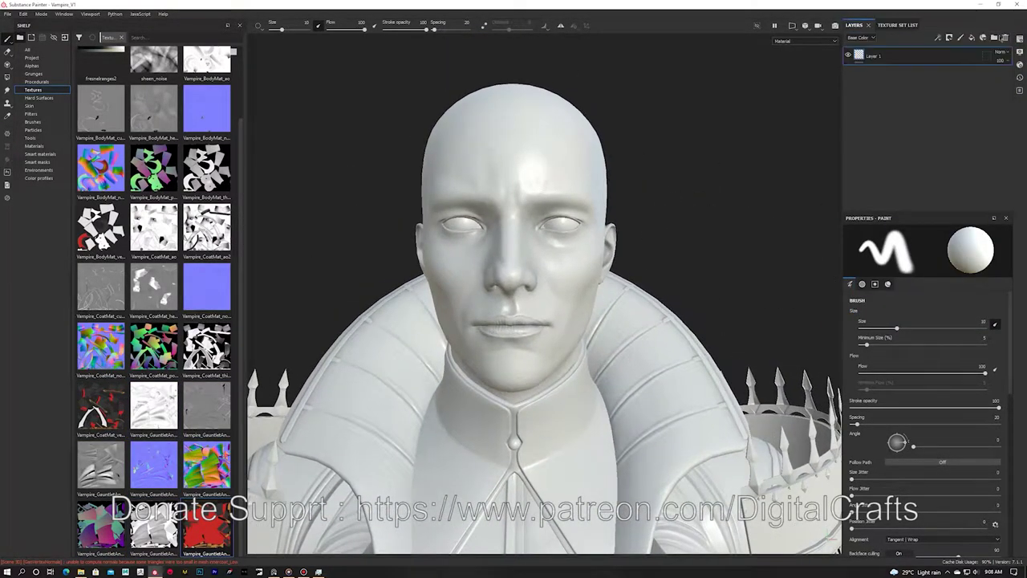
Adjust the viewport's display settings and review the character from head to legs.
{"action": "left_click", "coordinate": [1020, 51]}
{"action": "left_click", "coordinate": [967, 122]}
{"action": "left_click", "coordinate": [969, 191]}
{"action": "scroll", "coordinate": [935, 192], "scroll_direction": "down", "scroll_amount": 5}
{"action": "middle_click_drag", "start_coordinate": [562, 289], "coordinate": [560, 270], "text": "alt"}
{"action": "scroll", "coordinate": [935, 193], "scroll_direction": "down", "scroll_amount": 5}
{"action": "left_click_drag", "start_coordinate": [685, 143], "coordinate": [619, 118], "text": "alt"}
{"action": "right_click_drag", "start_coordinate": [630, 91], "coordinate": [482, 208], "text": "alt"}
{"action": "middle_click_drag", "start_coordinate": [474, 321], "coordinate": [471, 103], "text": "alt"}
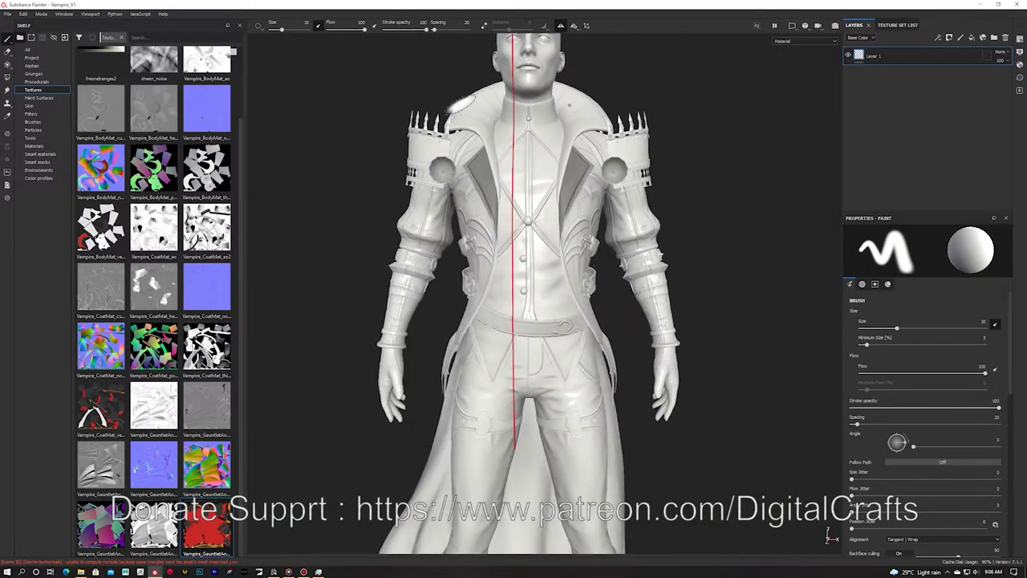
Activate Polygon Fill and show the symmetry plane manipulator at the character's centre.
{"action": "left_click", "coordinate": [8, 77]}
{"action": "right_click_drag", "start_coordinate": [622, 153], "coordinate": [683, 217], "text": "alt"}
{"action": "middle_click_drag", "start_coordinate": [406, 170], "coordinate": [401, 91], "text": "alt"}
{"action": "left_click", "coordinate": [357, 25]}
{"action": "right_click_drag", "start_coordinate": [682, 233], "coordinate": [783, 293], "text": "alt"}
{"action": "left_click_drag", "start_coordinate": [610, 257], "coordinate": [536, 235], "text": "alt"}
{"action": "scroll", "coordinate": [578, 230], "scroll_direction": "up", "scroll_amount": 6}
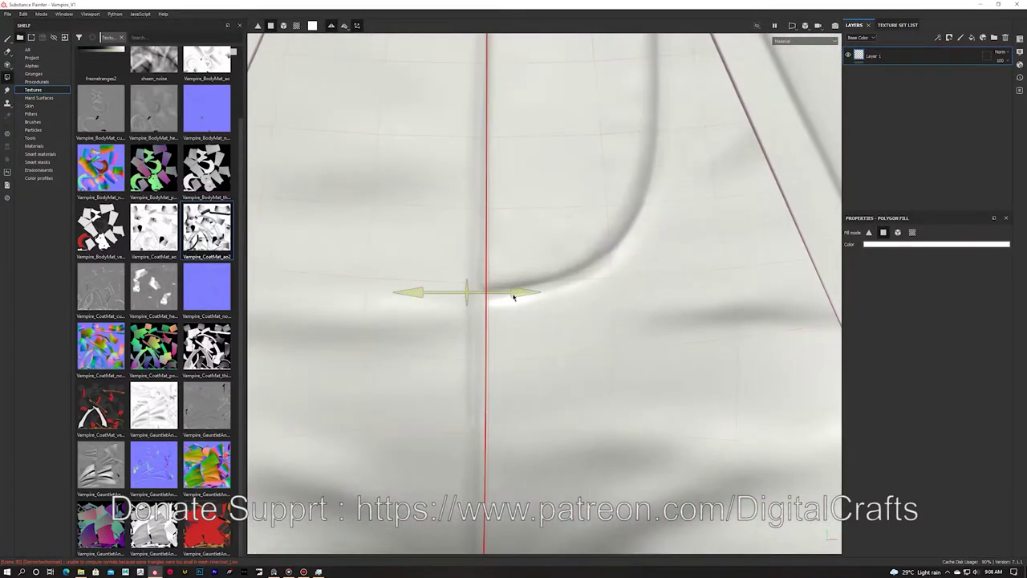
Align the symmetry plane with the character's centre line and check it on the face.
{"action": "right_click_drag", "start_coordinate": [565, 303], "coordinate": [686, 344], "text": "alt"}
{"action": "middle_click_drag", "start_coordinate": [686, 344], "coordinate": [586, 284], "text": "alt"}
{"action": "right_click_drag", "start_coordinate": [690, 323], "coordinate": [527, 84], "text": "alt"}
{"action": "key", "text": "q"}
{"action": "middle_click_drag", "start_coordinate": [527, 84], "coordinate": [455, 367], "text": "alt"}
{"action": "right_click_drag", "start_coordinate": [456, 368], "coordinate": [556, 380], "text": "alt"}
{"action": "middle_click_drag", "start_coordinate": [556, 380], "coordinate": [461, 392], "text": "alt"}
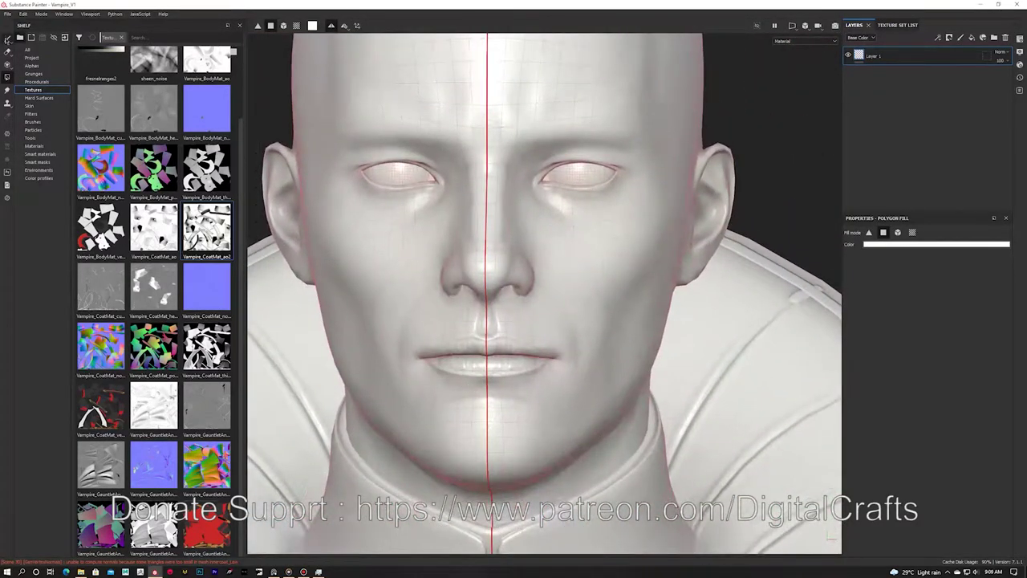
Return to the Paint tool and compare the perspective and orthographic camera views of the face.
{"action": "left_click", "coordinate": [8, 39]}
{"action": "right_click_drag", "start_coordinate": [609, 189], "coordinate": [607, 257], "text": "alt"}
{"action": "left_click_drag", "start_coordinate": [608, 257], "coordinate": [543, 257], "text": "alt"}
{"action": "key", "text": "F5"}
{"action": "right_click_drag", "start_coordinate": [543, 257], "coordinate": [489, 217], "text": "alt"}
{"action": "key", "text": "F6"}
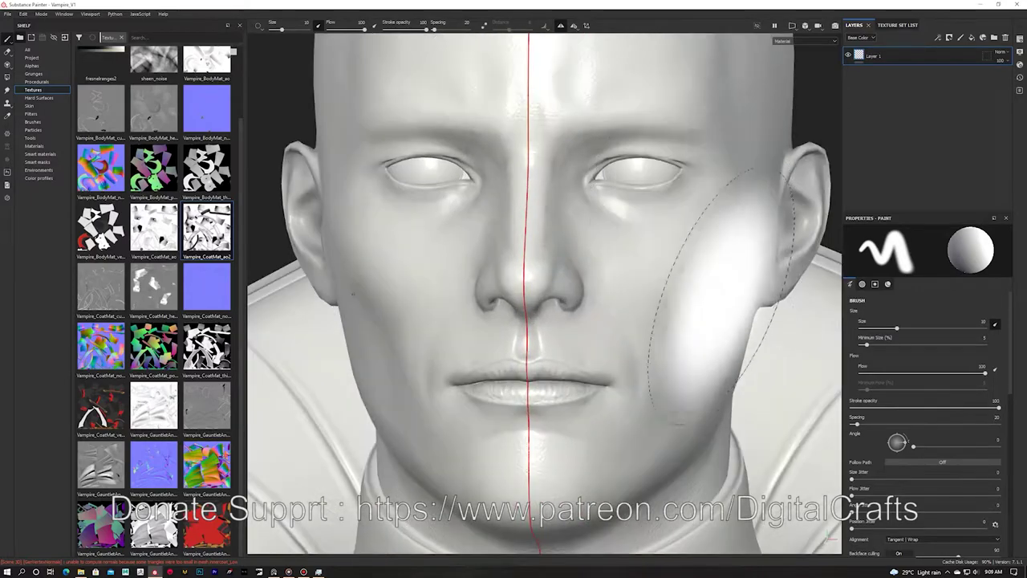
{"action": "right_click_drag", "start_coordinate": [742, 258], "coordinate": [682, 196], "text": "alt"}
Add a folder and a fill layer that uses the body's vertex colour map as base color, with roughness raised to maximum.
{"action": "left_click", "coordinate": [994, 38]}
{"action": "right_click_drag", "start_coordinate": [727, 161], "coordinate": [492, 155], "text": "alt"}
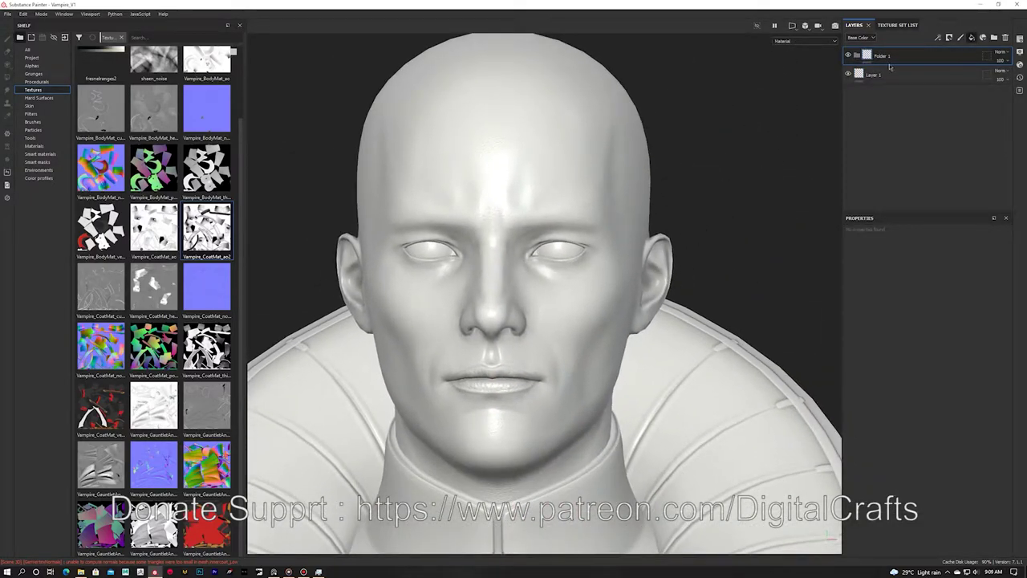
{"action": "right_click_drag", "start_coordinate": [689, 228], "coordinate": [614, 194], "text": "alt"}
{"action": "left_click_drag", "start_coordinate": [880, 421], "coordinate": [903, 408]}
{"action": "right_click_drag", "start_coordinate": [674, 305], "coordinate": [699, 321], "text": "alt"}
{"action": "left_click_drag", "start_coordinate": [892, 478], "coordinate": [992, 479]}
{"action": "right_click_drag", "start_coordinate": [553, 301], "coordinate": [616, 327], "text": "alt"}
Create a folder named Skin, add a fill layer inside it, and restrict the folder to the skin parts with a geometry mask.
{"action": "left_click", "coordinate": [994, 37]}
{"action": "double_click", "coordinate": [890, 56]}
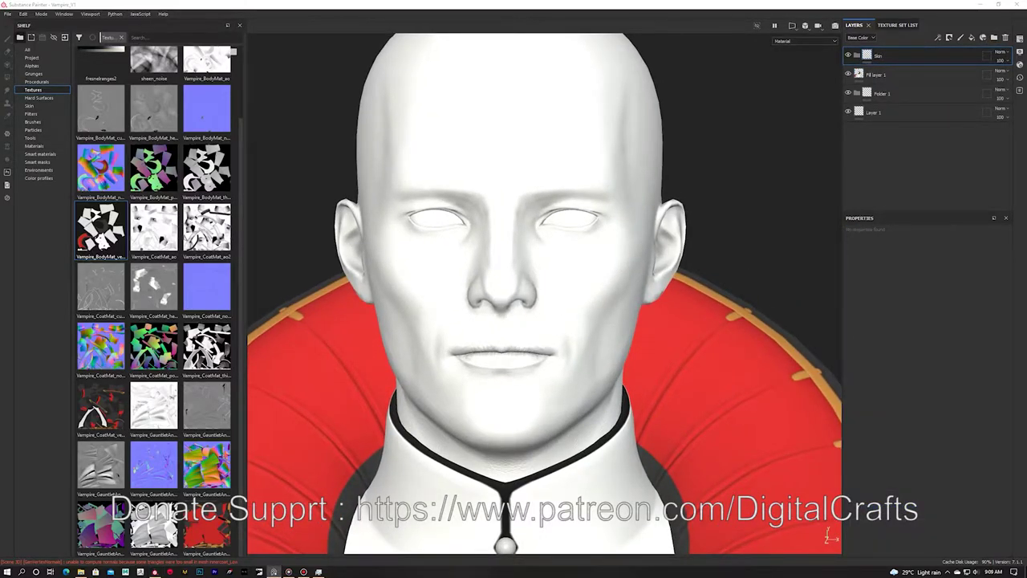
{"action": "left_click_drag", "start_coordinate": [384, 271], "coordinate": [392, 275], "text": "alt"}
{"action": "key", "text": "ctrl+s"}
{"action": "left_click", "coordinate": [971, 38]}
{"action": "left_click_drag", "start_coordinate": [883, 57], "coordinate": [896, 77]}
{"action": "left_click", "coordinate": [988, 55]}
{"action": "left_click", "coordinate": [884, 74]}
{"action": "left_click_drag", "start_coordinate": [598, 138], "coordinate": [647, 163], "text": "alt"}
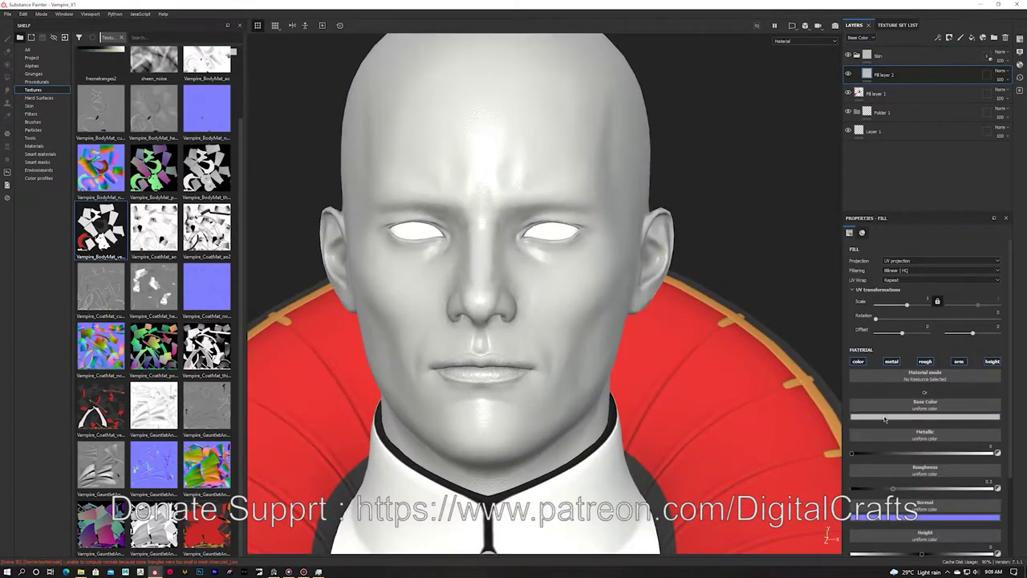
Give the skin fill layer the base color ca947a and a roughness of 0.7079.
{"action": "left_click", "coordinate": [933, 447]}
{"action": "left_click", "coordinate": [981, 501]}
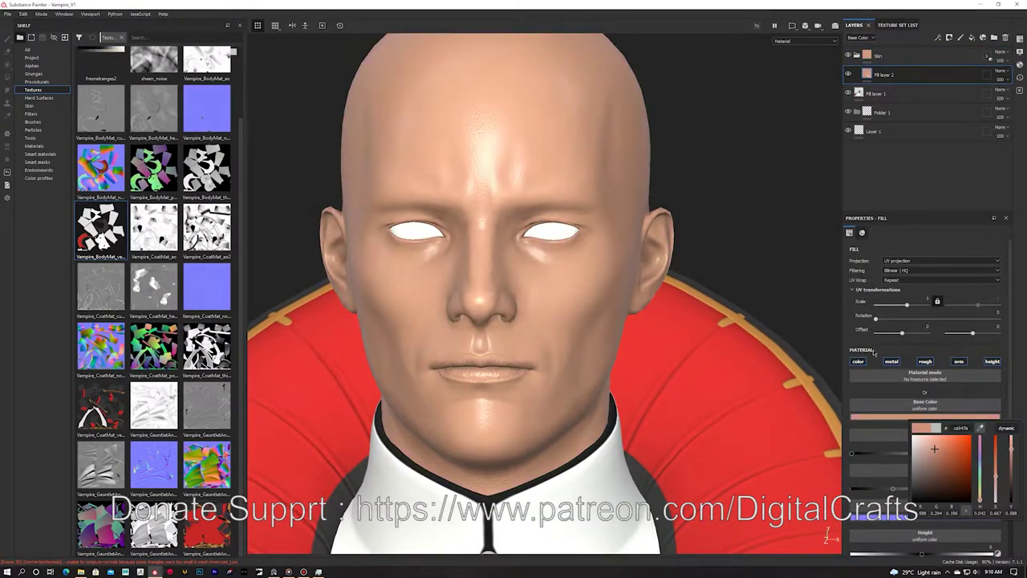
{"action": "left_click", "coordinate": [874, 353]}
{"action": "left_click", "coordinate": [952, 489]}
{"action": "left_click_drag", "start_coordinate": [400, 460], "coordinate": [506, 350], "text": "alt"}
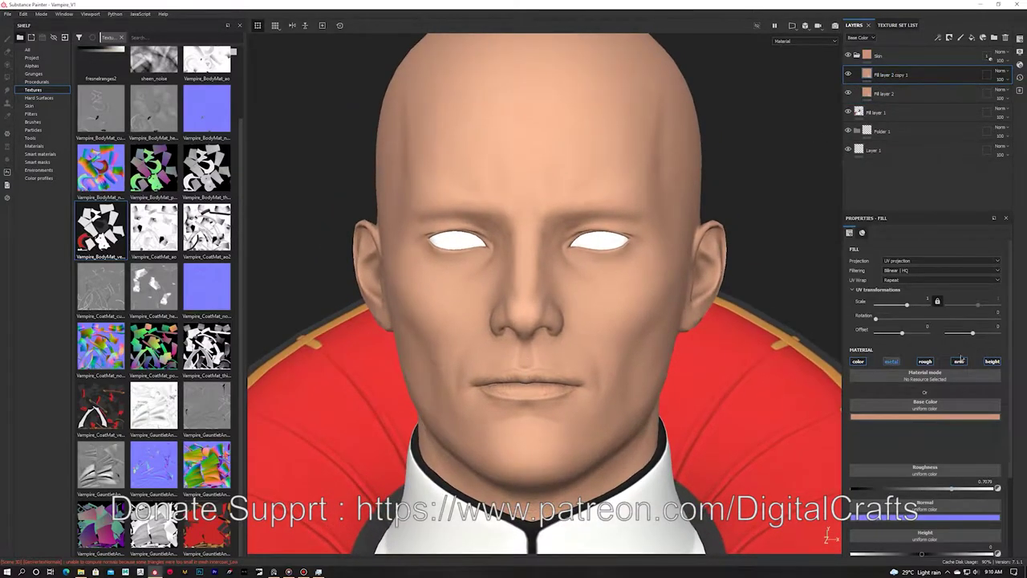
Keep only the color channel active on the skin fill layer's duplicate and add a black mask to it.
{"action": "left_click", "coordinate": [925, 361]}
{"action": "left_click", "coordinate": [959, 361]}
{"action": "left_click", "coordinate": [993, 361]}
{"action": "scroll", "coordinate": [152, 112], "scroll_direction": "up", "scroll_amount": 3}
{"action": "right_click", "coordinate": [892, 75]}
{"action": "left_click", "coordinate": [923, 93]}
Change the masked duplicate's base color to a dark red.
{"action": "left_click", "coordinate": [867, 73]}
{"action": "left_click", "coordinate": [893, 417]}
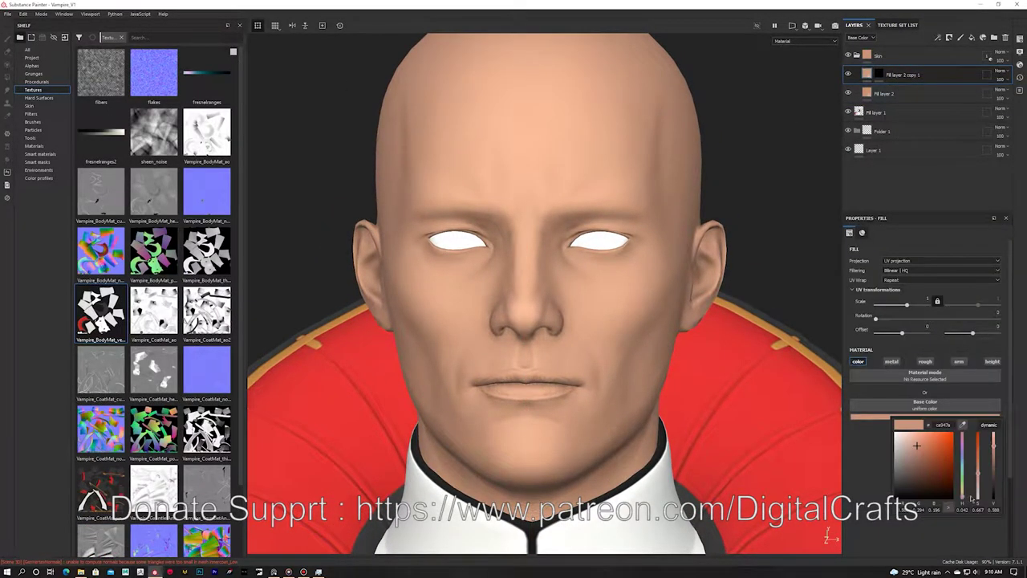
{"action": "right_click", "coordinate": [907, 81]}
{"action": "left_click", "coordinate": [935, 99]}
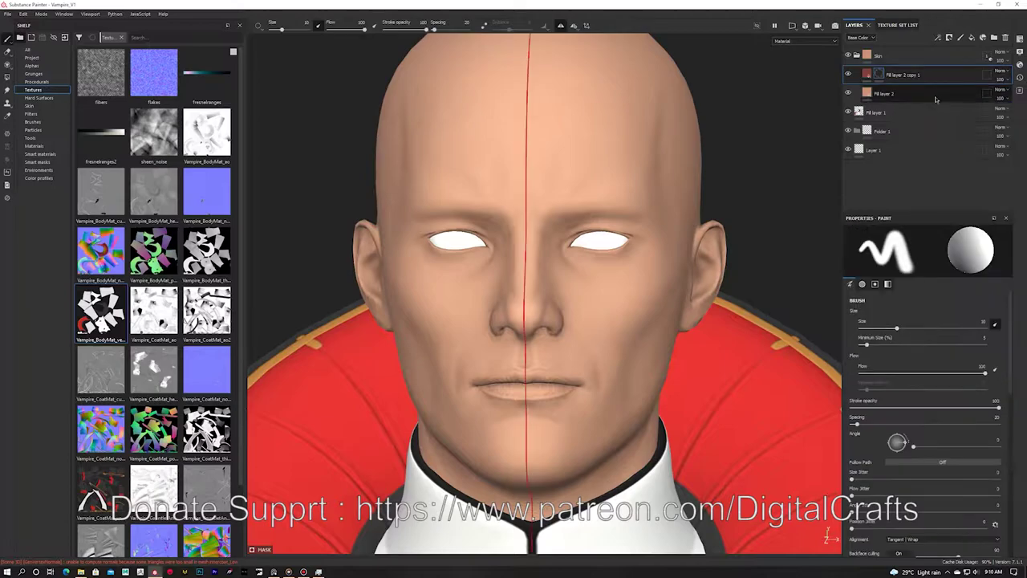
Add an Ambient Occlusion generator to the red layer's mask with Global Invert set to True, and check the base color view.
{"action": "right_click", "coordinate": [881, 75]}
{"action": "left_click", "coordinate": [915, 188]}
{"action": "left_click", "coordinate": [918, 250]}
{"action": "left_click", "coordinate": [923, 274]}
{"action": "left_click", "coordinate": [949, 280]}
{"action": "left_click_drag", "start_coordinate": [640, 240], "coordinate": [662, 248], "text": "alt"}
{"action": "key", "text": "c"}
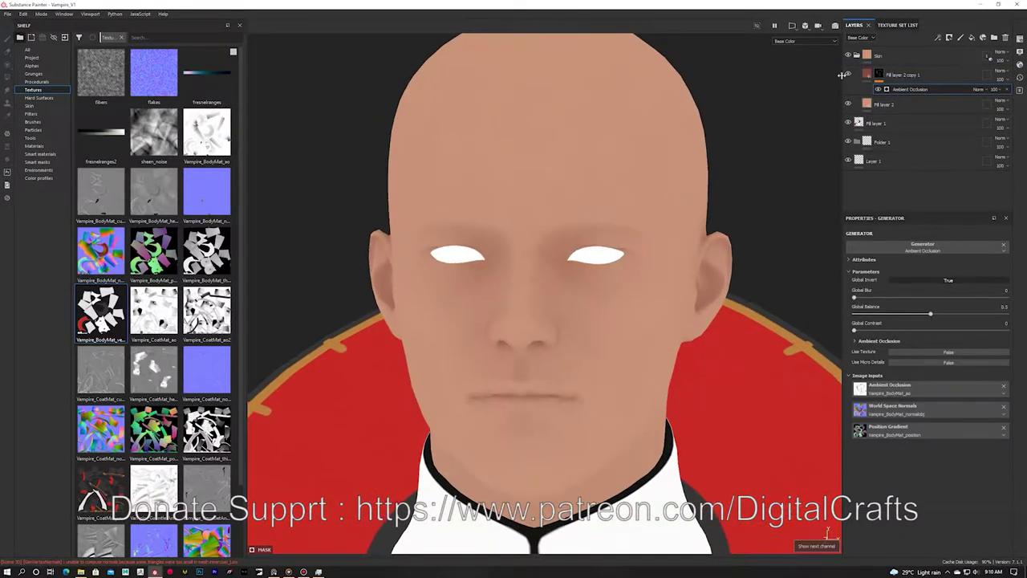
{"action": "key", "text": "m"}
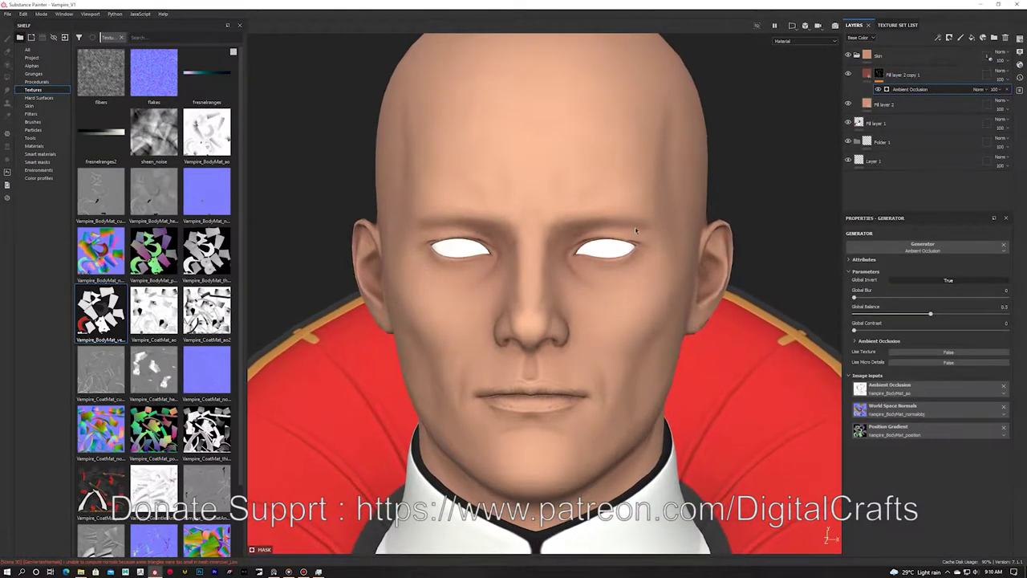
Duplicate the red layer and remove the Ambient Occlusion generator from the copy's mask.
{"action": "left_click", "coordinate": [898, 79]}
{"action": "key", "text": "ctrl+d"}
{"action": "left_click", "coordinate": [1007, 89]}
Search the whole shelf for "skin" and add Male 30Yo Cheek Skin 1 above the base skin fill layer.
{"action": "left_click", "coordinate": [883, 123]}
{"action": "left_click", "coordinate": [31, 58]}
{"action": "left_click", "coordinate": [28, 50]}
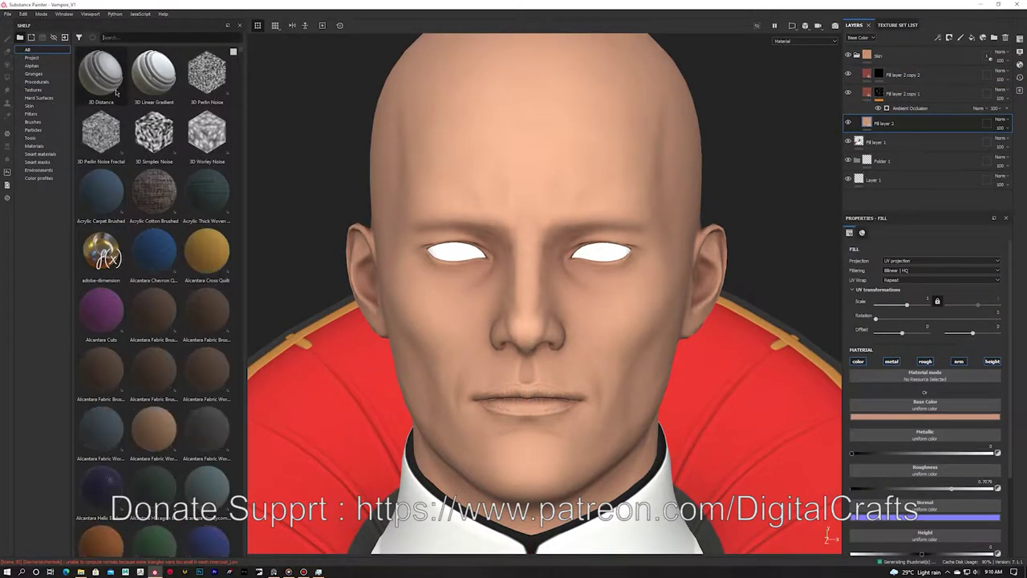
{"action": "left_click", "coordinate": [133, 41]}
{"action": "type", "text": "skin"}
{"action": "scroll", "coordinate": [154, 241], "scroll_direction": "down", "scroll_amount": 10}
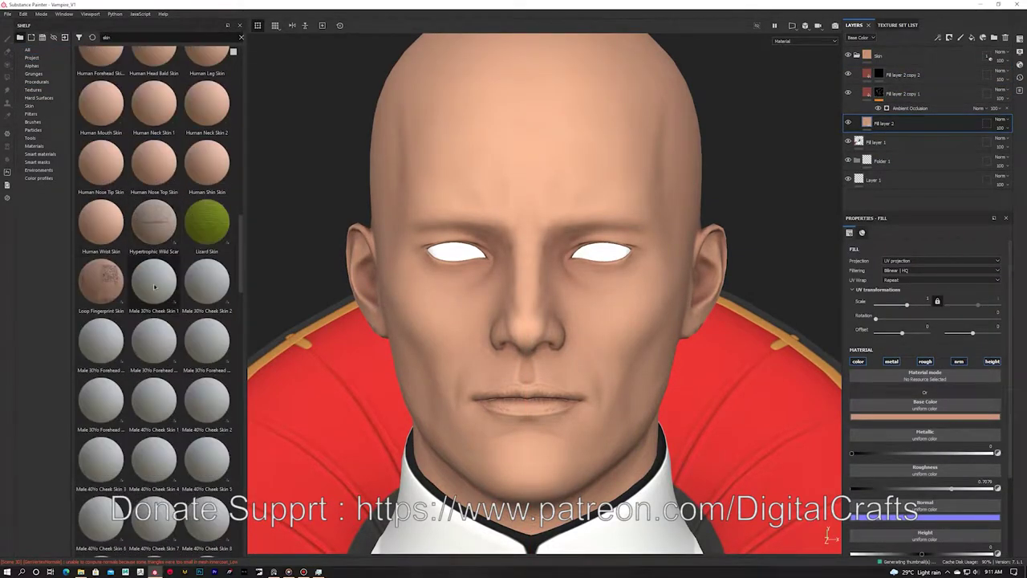
{"action": "left_click_drag", "start_coordinate": [888, 115], "coordinate": [891, 120]}
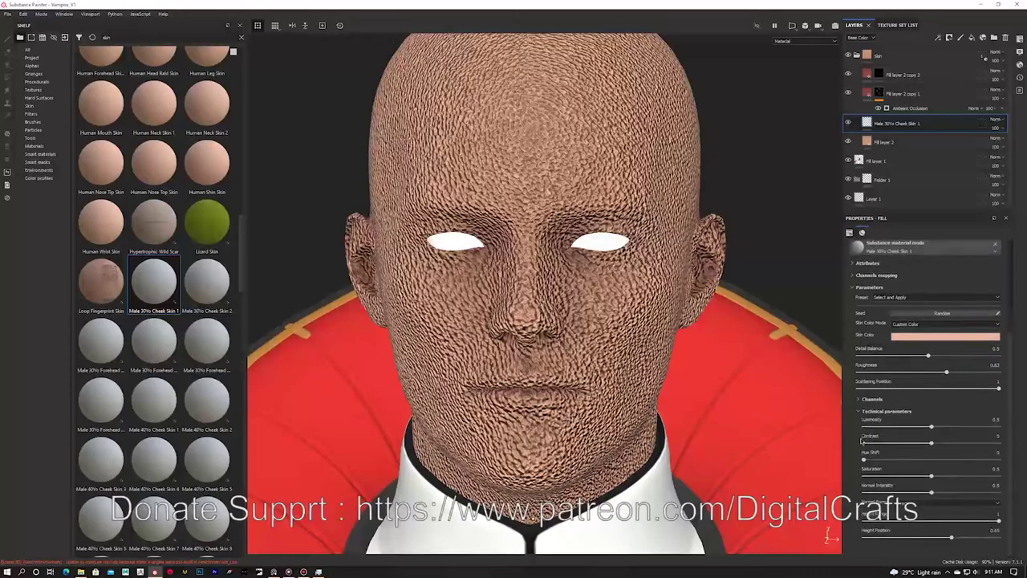
Limit the Male 30Yo Cheek Skin 1 layer to its roughness and height channels and increase its tiling scale.
{"action": "scroll", "coordinate": [878, 326], "scroll_direction": "up", "scroll_amount": 3}
{"action": "left_click_drag", "start_coordinate": [911, 248], "coordinate": [924, 247]}
{"action": "left_click_drag", "start_coordinate": [530, 269], "coordinate": [622, 265], "text": "alt"}
{"action": "scroll", "coordinate": [594, 273], "scroll_direction": "up", "scroll_amount": 3}
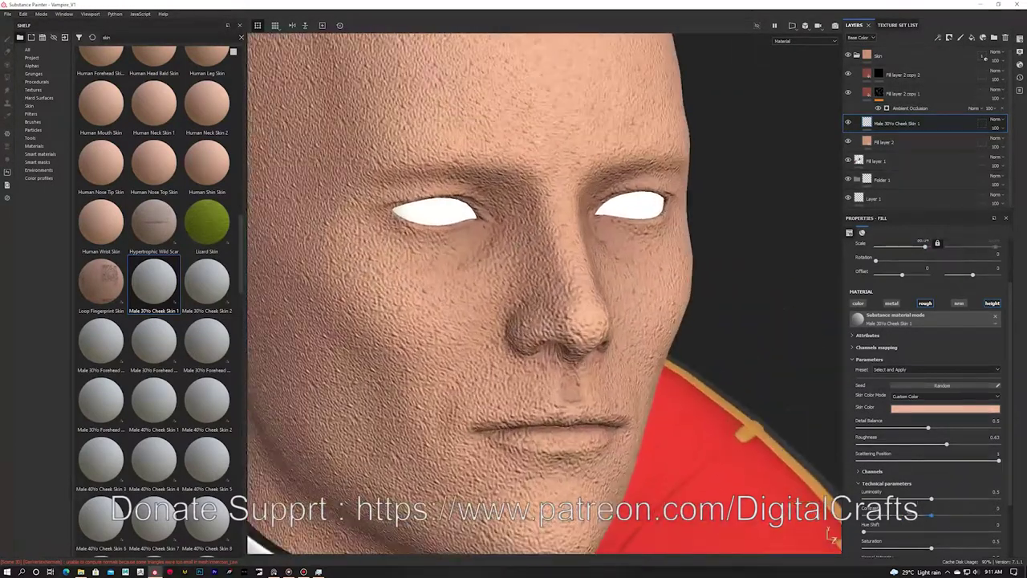
Lower the cheek skin material's height range and fine-tune its tiling scale for subtle pores on the face.
{"action": "scroll", "coordinate": [883, 362], "scroll_direction": "down", "scroll_amount": 3}
{"action": "left_click_drag", "start_coordinate": [901, 521], "coordinate": [883, 522]}
{"action": "scroll", "coordinate": [907, 386], "scroll_direction": "up", "scroll_amount": 3}
{"action": "left_click_drag", "start_coordinate": [927, 302], "coordinate": [925, 306]}
{"action": "scroll", "coordinate": [915, 385], "scroll_direction": "down", "scroll_amount": 3}
{"action": "left_click_drag", "start_coordinate": [883, 522], "coordinate": [872, 523]}
{"action": "scroll", "coordinate": [642, 362], "scroll_direction": "down", "scroll_amount": 5}
{"action": "left_click_drag", "start_coordinate": [690, 369], "coordinate": [577, 357], "text": "alt"}
{"action": "scroll", "coordinate": [578, 353], "scroll_direction": "up", "scroll_amount": 2}
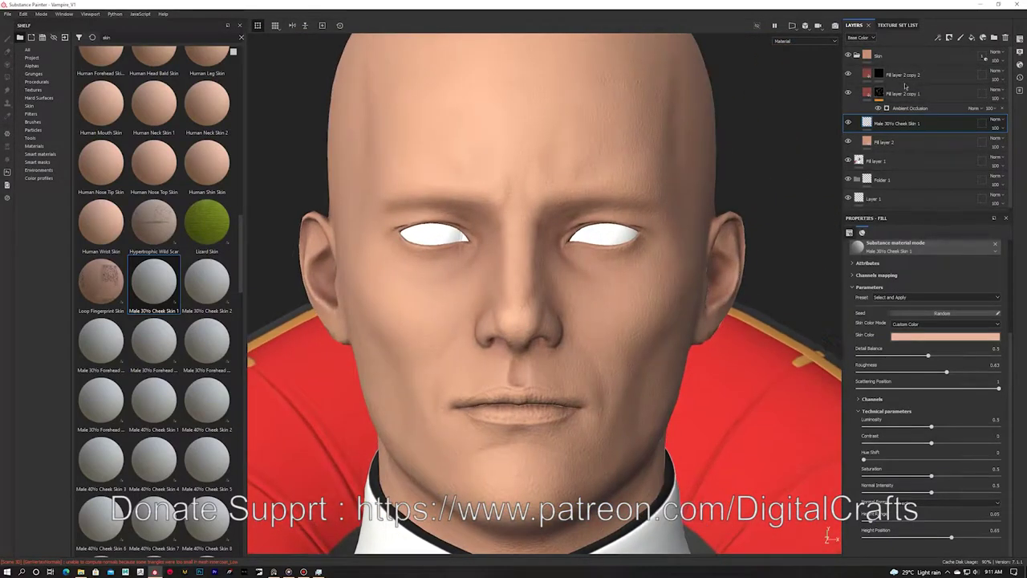
Select the mask of Fill layer 2 copy 2, search the brushes for "dirt", and set up the Dirt 1 brush with flow 25.
{"action": "left_click", "coordinate": [879, 74]}
{"action": "left_click", "coordinate": [56, 123]}
{"action": "scroll", "coordinate": [169, 153], "scroll_direction": "down", "scroll_amount": 5}
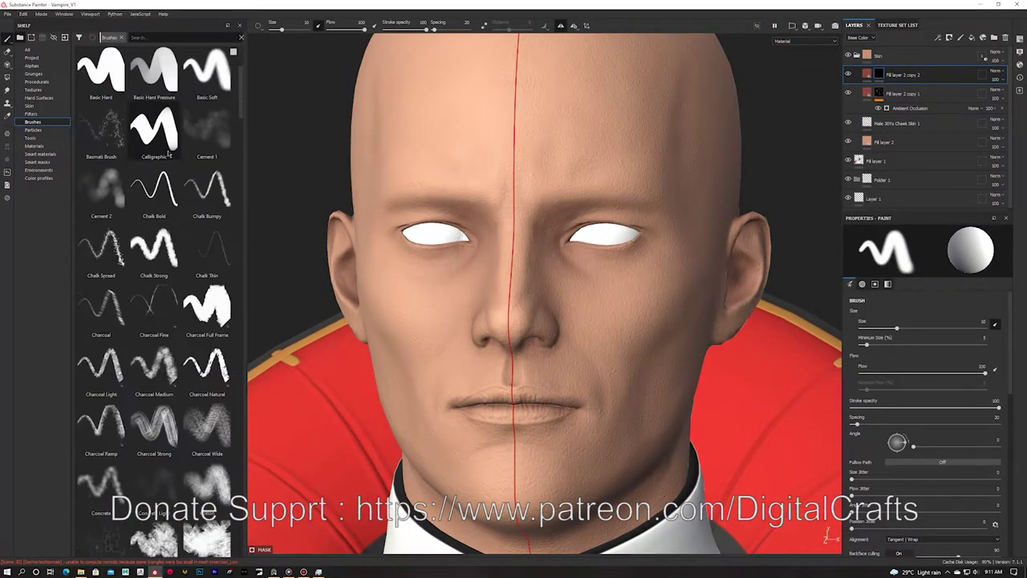
{"action": "type", "text": "dirt"}
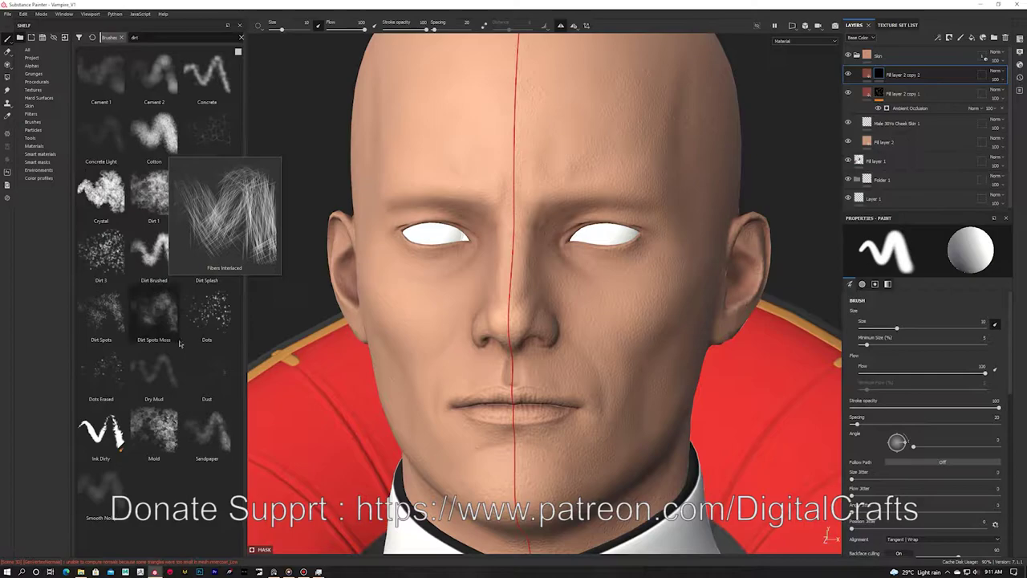
{"action": "left_click", "coordinate": [337, 31]}
{"action": "middle_click_drag", "start_coordinate": [546, 250], "coordinate": [515, 229], "text": "alt"}
{"action": "right_click_drag", "start_coordinate": [666, 332], "coordinate": [618, 333], "text": "ctrl"}
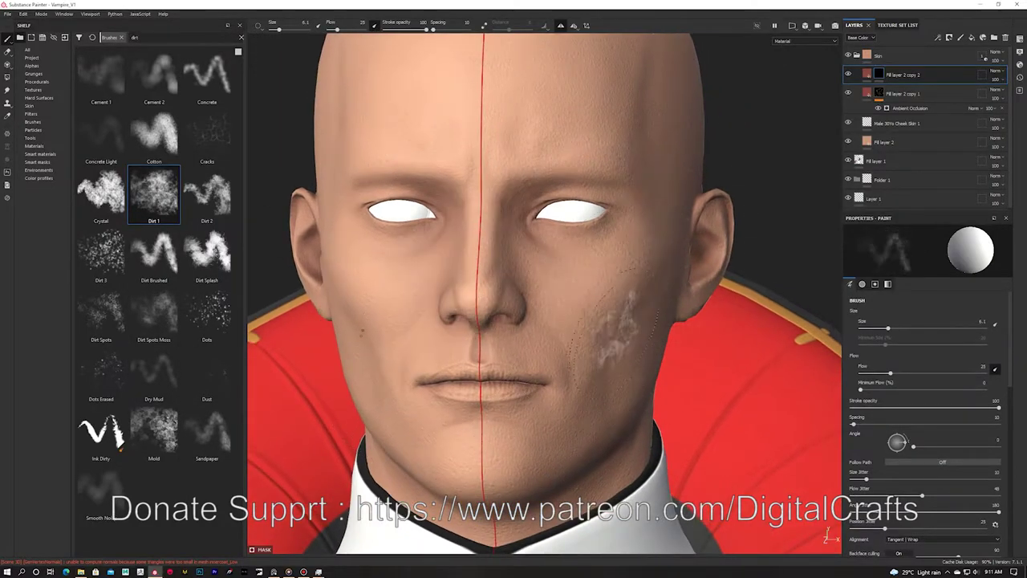
Paint soft redness over the cheeks in the mask, viewing the base color only.
{"action": "left_click_drag", "start_coordinate": [619, 332], "coordinate": [553, 294], "text": "alt"}
{"action": "right_click_drag", "start_coordinate": [605, 281], "coordinate": [617, 296], "text": "alt"}
{"action": "key", "text": "c"}
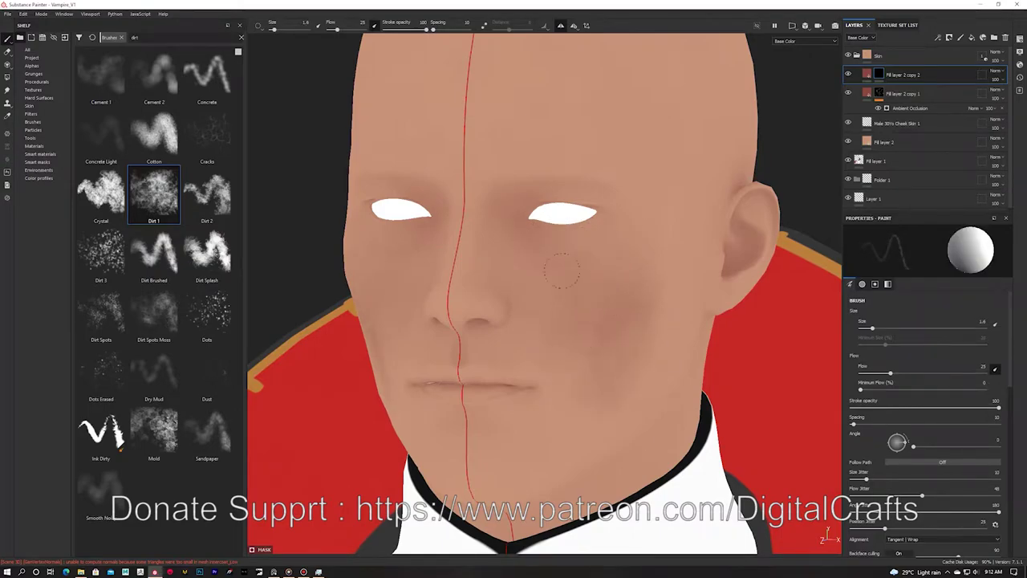
{"action": "mouse_move", "coordinate": [573, 333]}
{"action": "left_mouse_down", "text": "alt"}
{"action": "mouse_move", "coordinate": [632, 323]}
{"action": "mouse_move", "coordinate": [676, 335]}
{"action": "left_mouse_up", "text": "alt"}
{"action": "left_click_drag", "start_coordinate": [547, 221], "coordinate": [572, 199], "text": "alt"}
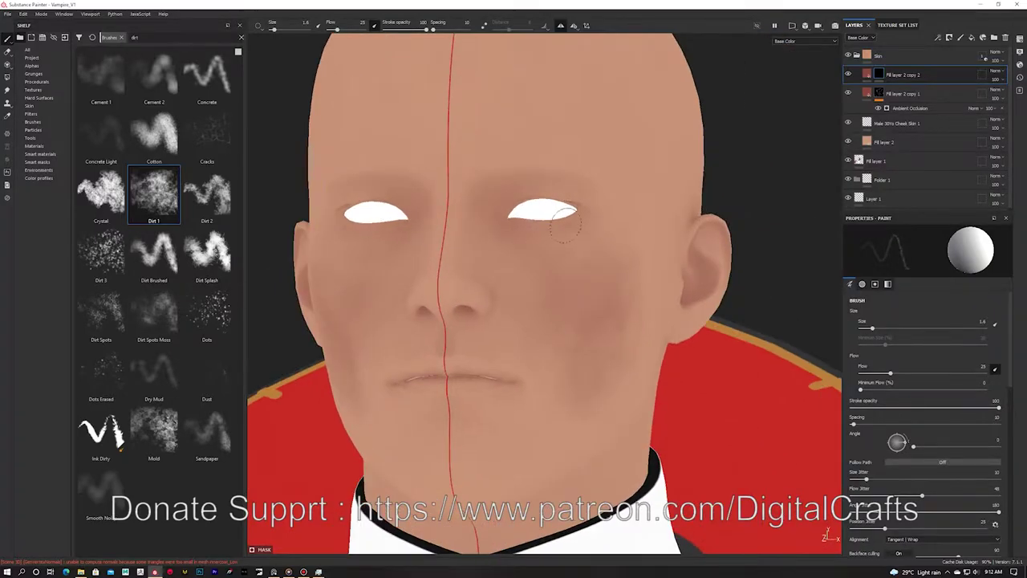
Paint redness onto the nose and lips in the mask, and return to the full material view.
{"action": "left_click_drag", "start_coordinate": [488, 215], "coordinate": [448, 285], "text": "alt"}
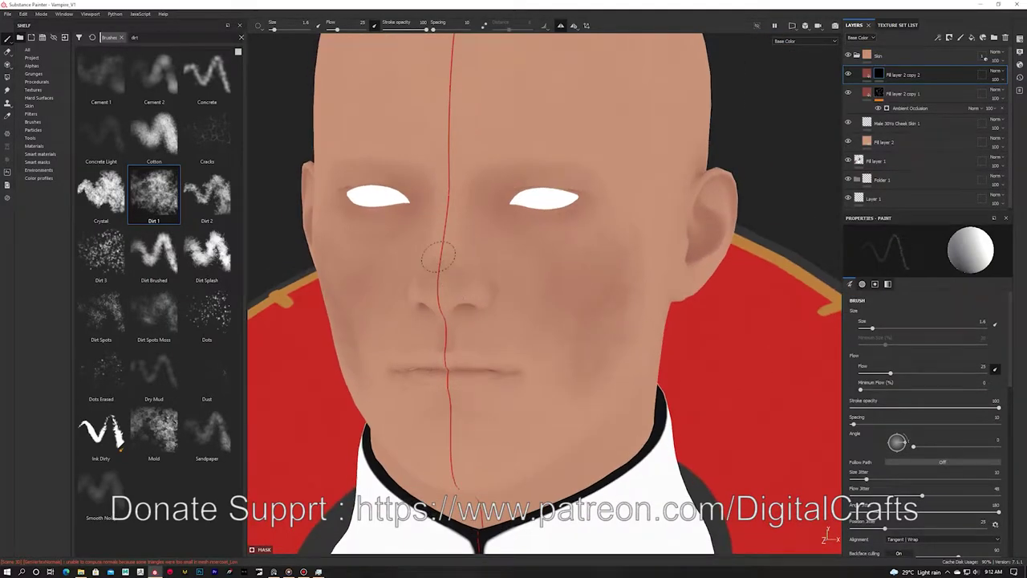
{"action": "mouse_move", "coordinate": [452, 414]}
{"action": "left_mouse_down", "text": "alt"}
{"action": "mouse_move", "coordinate": [447, 321]}
{"action": "mouse_move", "coordinate": [433, 294]}
{"action": "mouse_move", "coordinate": [447, 370]}
{"action": "left_mouse_up", "text": "alt"}
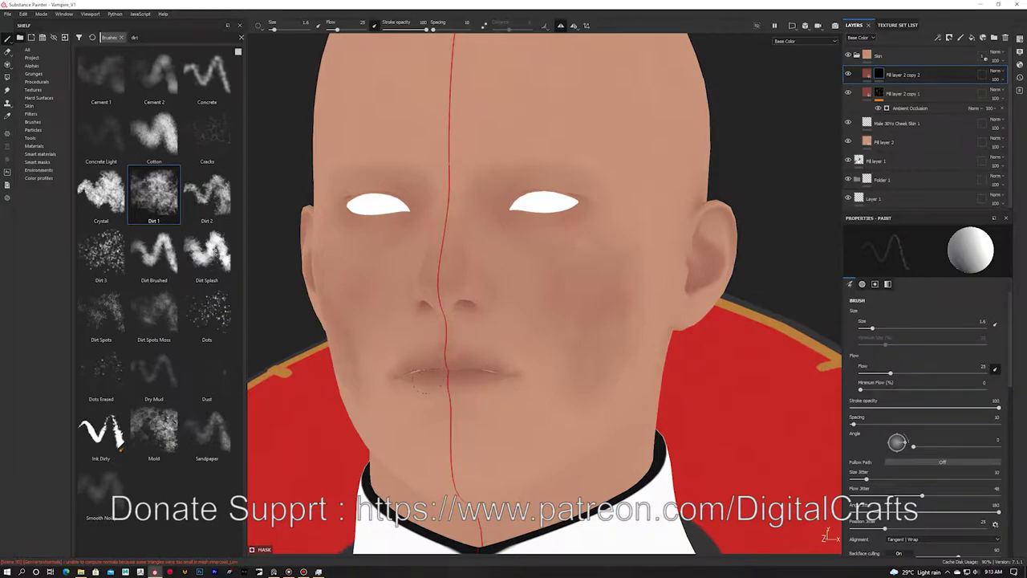
{"action": "key", "text": "m"}
{"action": "left_click_drag", "start_coordinate": [520, 359], "coordinate": [562, 309], "text": "alt"}
Duplicate the painted redness layer, replace the copy's mask with a black one, and add a fill effect to it.
{"action": "key", "text": "ctrl+d"}
{"action": "right_click", "coordinate": [914, 74]}
{"action": "left_click", "coordinate": [922, 92]}
{"action": "right_click", "coordinate": [896, 76]}
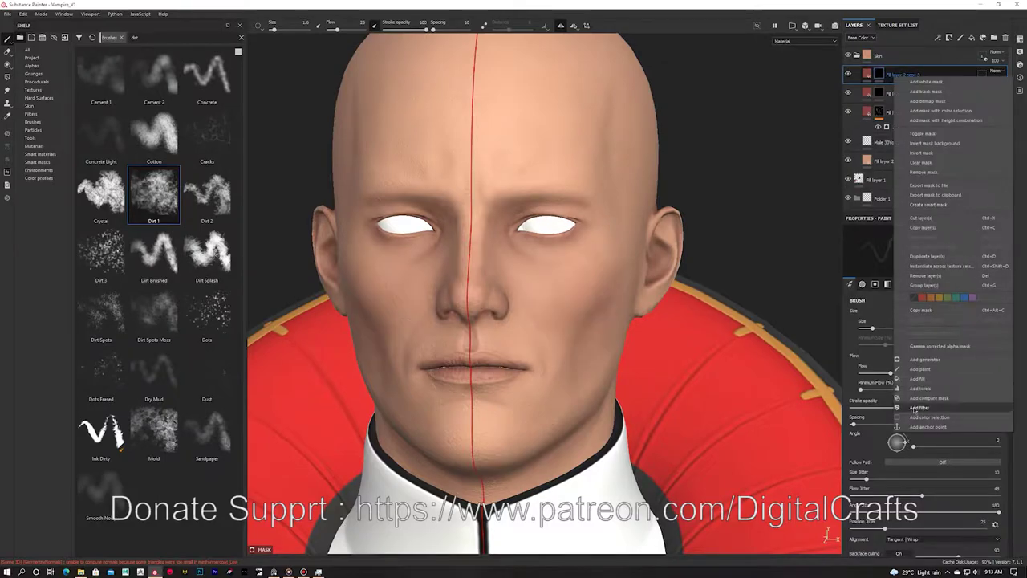
{"action": "left_click", "coordinate": [912, 378]}
{"action": "left_click", "coordinate": [879, 74]}
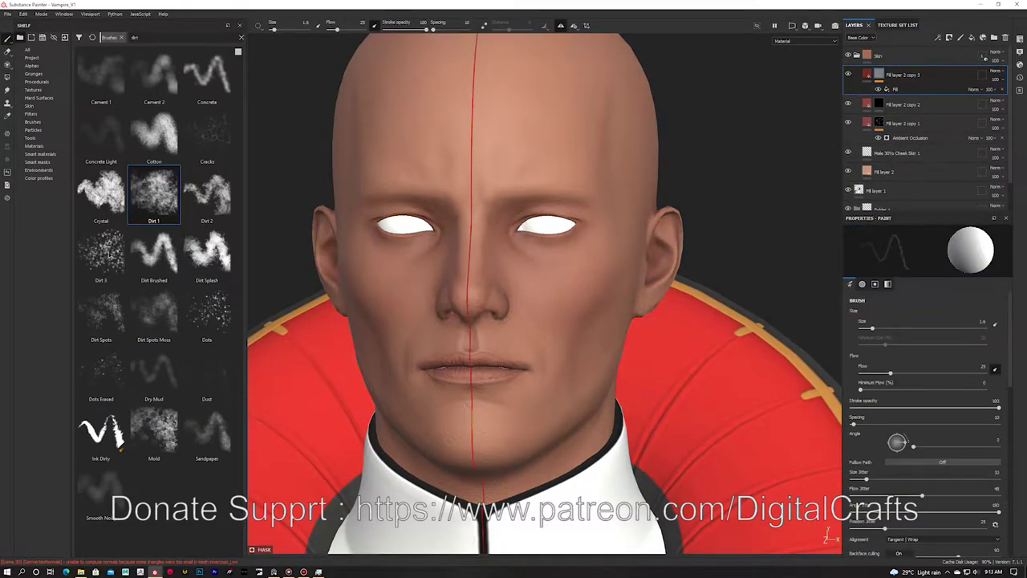
Fill the redness copy's mask with the BnW Spots 2 procedural and tile it at a scale of about 16.
{"action": "left_click", "coordinate": [44, 130]}
{"action": "left_click", "coordinate": [45, 122]}
{"action": "left_click", "coordinate": [40, 82]}
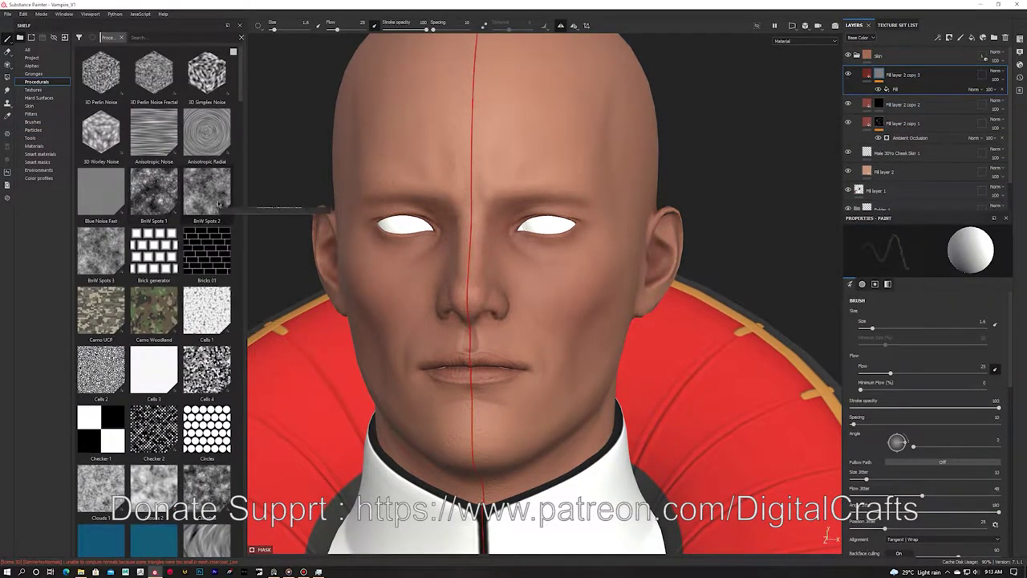
{"action": "scroll", "coordinate": [890, 373], "scroll_direction": "down", "scroll_amount": 3}
{"action": "left_click", "coordinate": [895, 89]}
{"action": "left_click_drag", "start_coordinate": [207, 195], "coordinate": [918, 263]}
{"action": "scroll", "coordinate": [918, 269], "scroll_direction": "up", "scroll_amount": 3}
{"action": "left_click_drag", "start_coordinate": [905, 305], "coordinate": [915, 306]}
{"action": "left_click_drag", "start_coordinate": [636, 199], "coordinate": [634, 210], "text": "alt"}
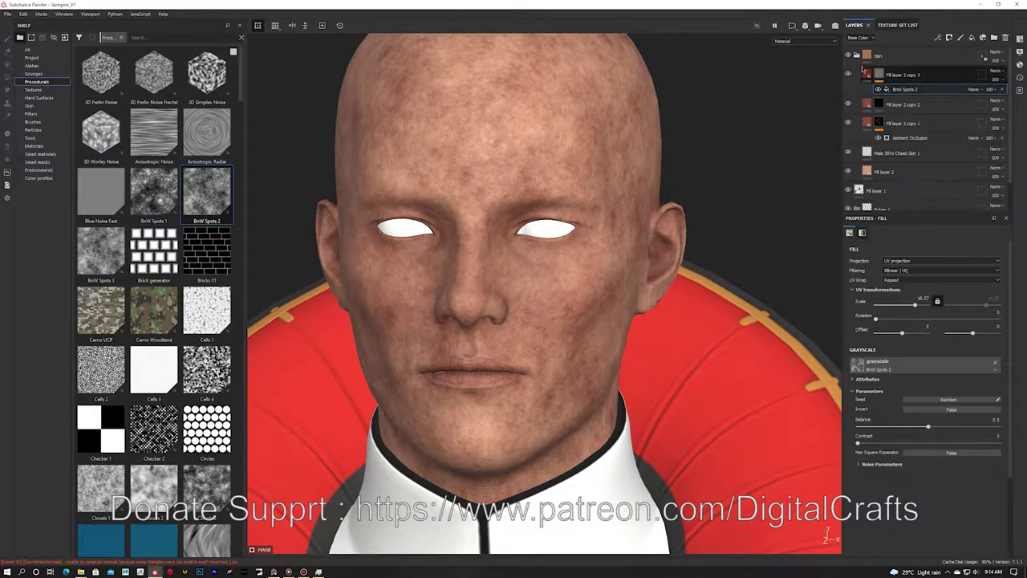
Try adding a second mask fill with the BnW Spots 1 procedural at a scale of 7.62.
{"action": "left_click", "coordinate": [865, 72]}
{"action": "left_click_drag", "start_coordinate": [646, 388], "coordinate": [639, 387], "text": "alt"}
{"action": "left_click", "coordinate": [879, 73]}
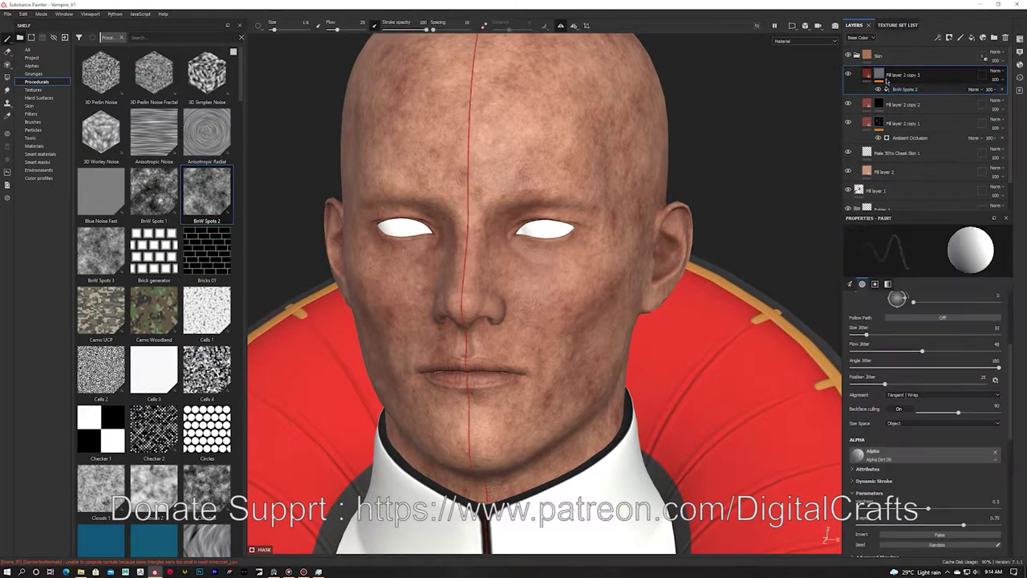
{"action": "right_click", "coordinate": [884, 73]}
{"action": "left_click", "coordinate": [911, 220]}
{"action": "left_click", "coordinate": [974, 89]}
{"action": "left_click", "coordinate": [875, 91]}
{"action": "left_click_drag", "start_coordinate": [154, 193], "coordinate": [922, 367]}
{"action": "left_click_drag", "start_coordinate": [908, 305], "coordinate": [912, 308]}
Set the layer's blending to Multiply and remove the BnW Spots 1 fill from its mask.
{"action": "left_click", "coordinate": [996, 71]}
{"action": "left_click", "coordinate": [992, 114]}
{"action": "left_click_drag", "start_coordinate": [683, 321], "coordinate": [691, 321], "text": "alt"}
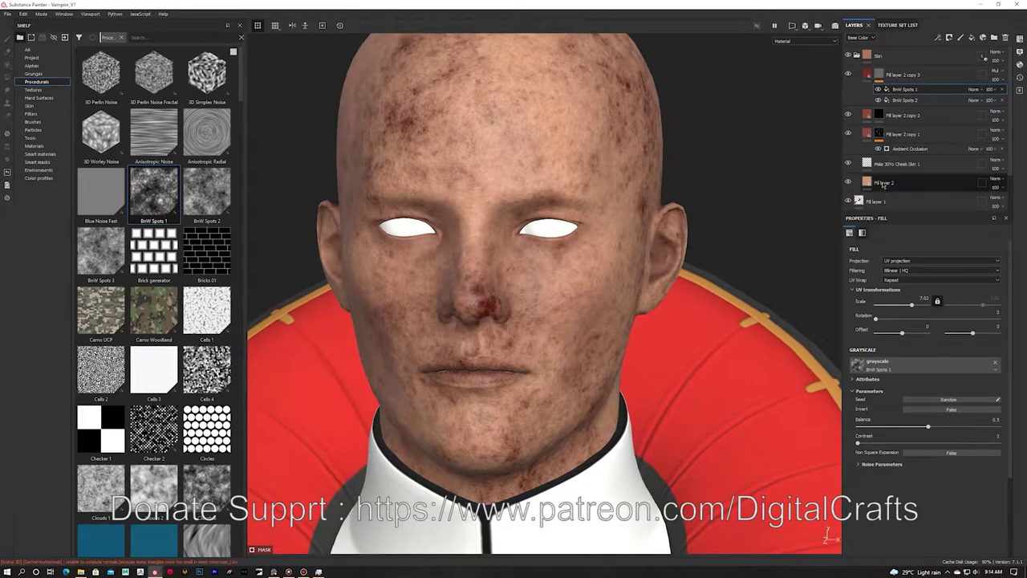
{"action": "left_click", "coordinate": [992, 90]}
{"action": "left_click_drag", "start_coordinate": [1009, 105], "coordinate": [1006, 104]}
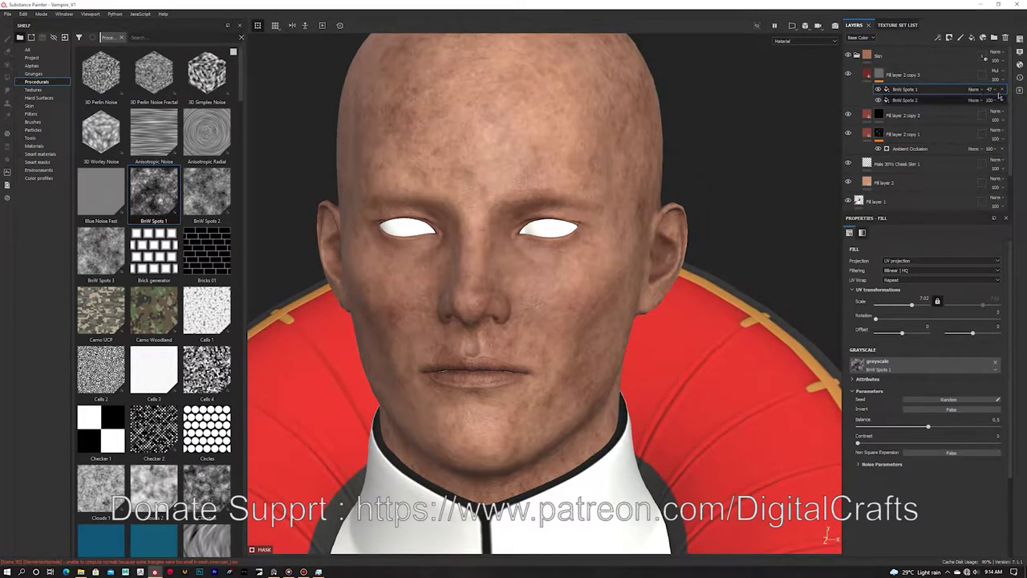
{"action": "left_click", "coordinate": [1002, 90]}
Try the Dirt 1 procedural in place of BnW Spots 2 in the mask fill, and undo it.
{"action": "scroll", "coordinate": [209, 360], "scroll_direction": "down", "scroll_amount": 2}
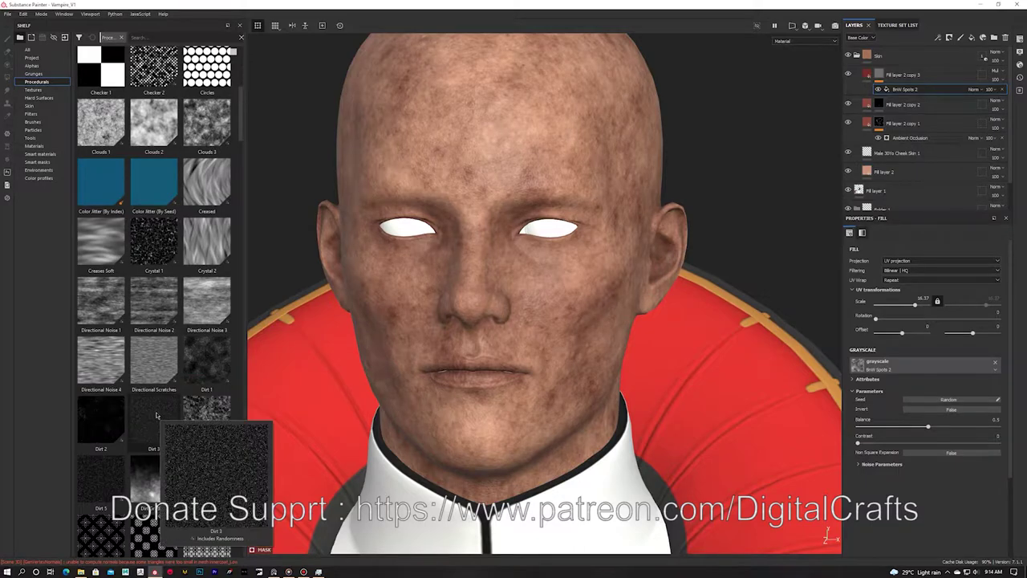
{"action": "left_click_drag", "start_coordinate": [886, 367], "coordinate": [884, 367]}
{"action": "left_click_drag", "start_coordinate": [554, 353], "coordinate": [574, 353], "text": "alt"}
{"action": "left_click_drag", "start_coordinate": [207, 362], "coordinate": [886, 367]}
{"action": "mouse_move", "coordinate": [586, 337]}
{"action": "left_mouse_down", "text": "alt"}
{"action": "mouse_move", "coordinate": [458, 341]}
{"action": "mouse_move", "coordinate": [654, 330]}
{"action": "mouse_move", "coordinate": [582, 337]}
{"action": "left_mouse_up", "text": "alt"}
{"action": "key", "text": "ctrl+z"}
{"action": "key", "text": "ctrl+z"}
Add a second fill effect with the Dirt 1 procedural to the mask, scaled to 7.62 and blended as Multiply.
{"action": "right_click", "coordinate": [908, 79]}
{"action": "left_click", "coordinate": [935, 391]}
{"action": "key", "text": "ctrl+z"}
{"action": "right_click", "coordinate": [908, 79]}
{"action": "left_click", "coordinate": [936, 383]}
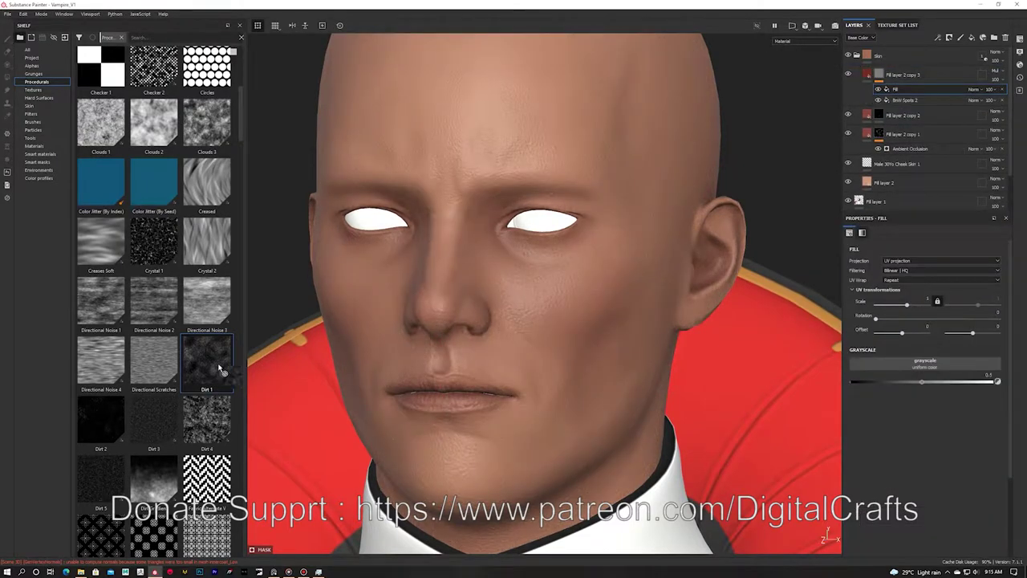
{"action": "left_click_drag", "start_coordinate": [217, 366], "coordinate": [903, 368]}
{"action": "left_click", "coordinate": [975, 89]}
{"action": "left_click", "coordinate": [981, 135]}
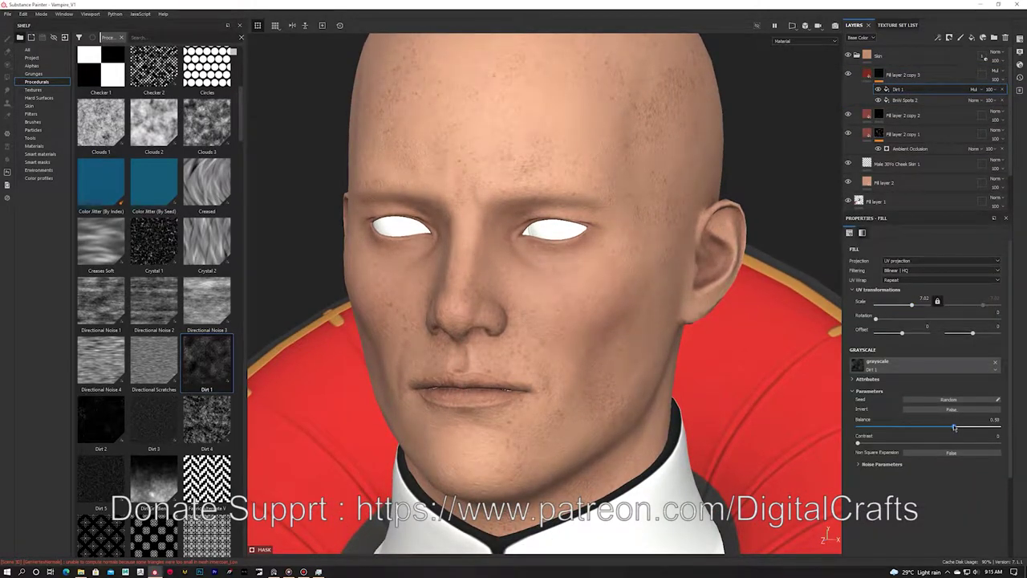
Set the Dirt 1 fill's balance to 0.7 and the red spots layer's opacity to 32.
{"action": "left_click_drag", "start_coordinate": [946, 430], "coordinate": [970, 431]}
{"action": "left_click_drag", "start_coordinate": [474, 315], "coordinate": [541, 294], "text": "alt"}
{"action": "left_click", "coordinate": [999, 80]}
{"action": "left_click", "coordinate": [1002, 95]}
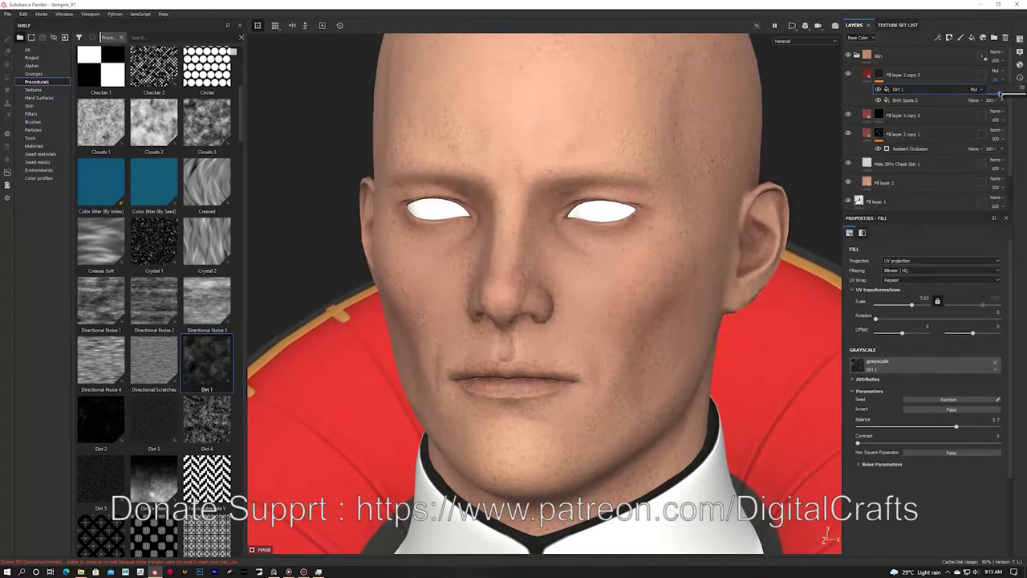
{"action": "left_click_drag", "start_coordinate": [580, 181], "coordinate": [617, 179], "text": "alt"}
{"action": "scroll", "coordinate": [617, 179], "scroll_direction": "down", "scroll_amount": 2}
{"action": "left_click", "coordinate": [997, 80]}
{"action": "scroll", "coordinate": [676, 191], "scroll_direction": "up", "scroll_amount": 1}
{"action": "left_click_drag", "start_coordinate": [676, 191], "coordinate": [615, 212], "text": "alt"}
Duplicate the red spots layer and replace Dirt 1 with the Dirt 4 procedural in the copy's mask.
{"action": "left_click", "coordinate": [903, 75]}
{"action": "key", "text": "ctrl+d"}
{"action": "left_click", "coordinate": [899, 89]}
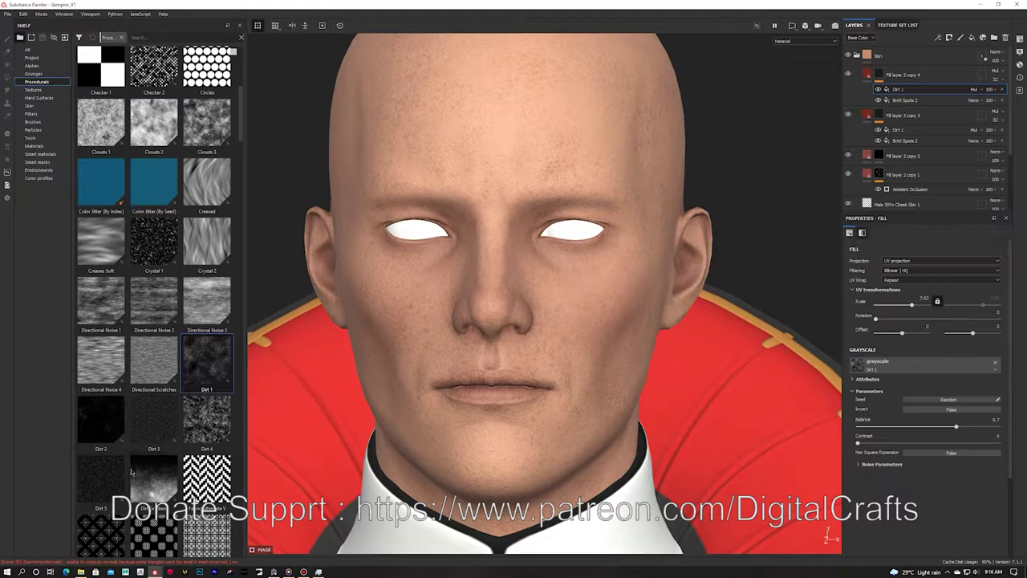
{"action": "left_click_drag", "start_coordinate": [190, 424], "coordinate": [915, 365]}
{"action": "left_click_drag", "start_coordinate": [622, 341], "coordinate": [590, 345], "text": "alt"}
Make the copy color-only with a blue base color, and set its opacity to 20 and the red spots layer's to 34.
{"action": "left_click", "coordinate": [867, 74]}
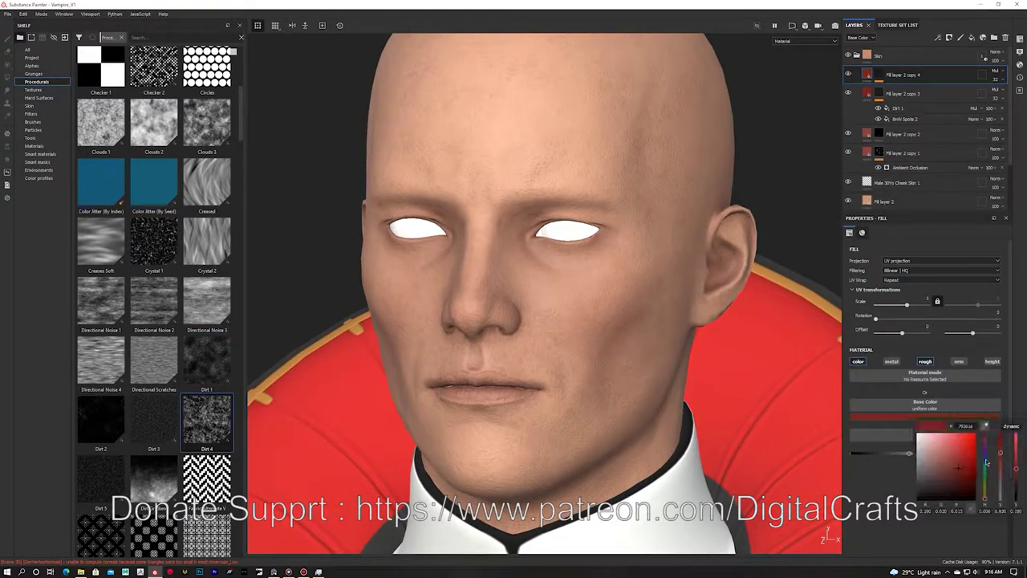
{"action": "left_click_drag", "start_coordinate": [633, 295], "coordinate": [686, 291], "text": "alt"}
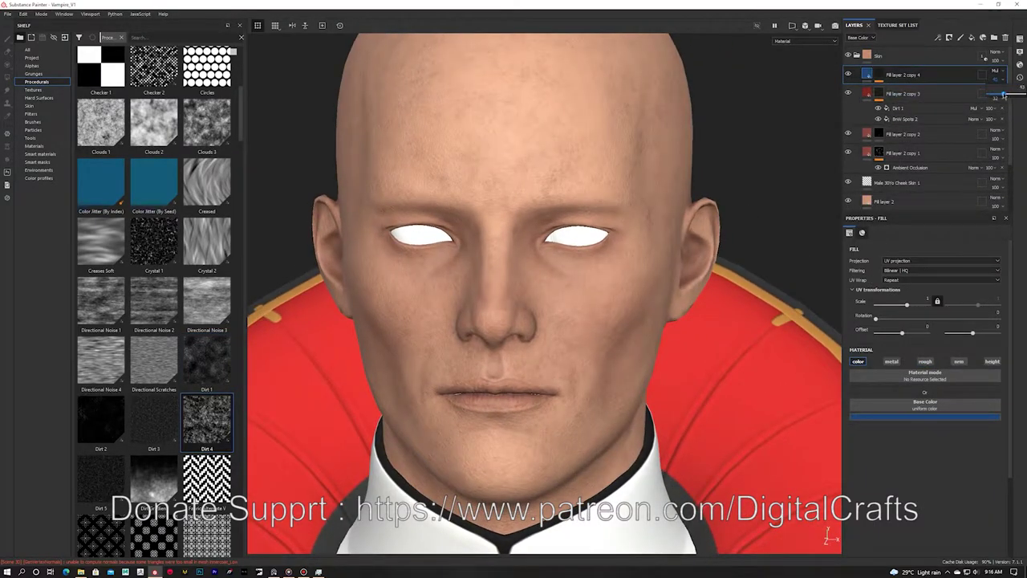
{"action": "left_click_drag", "start_coordinate": [1001, 114], "coordinate": [998, 114]}
{"action": "left_click_drag", "start_coordinate": [601, 137], "coordinate": [562, 138], "text": "alt"}
Duplicate the blue layer, change the copy's base color to yellow, and use the Dirt 5 procedural in its mask.
{"action": "key", "text": "ctrl+d"}
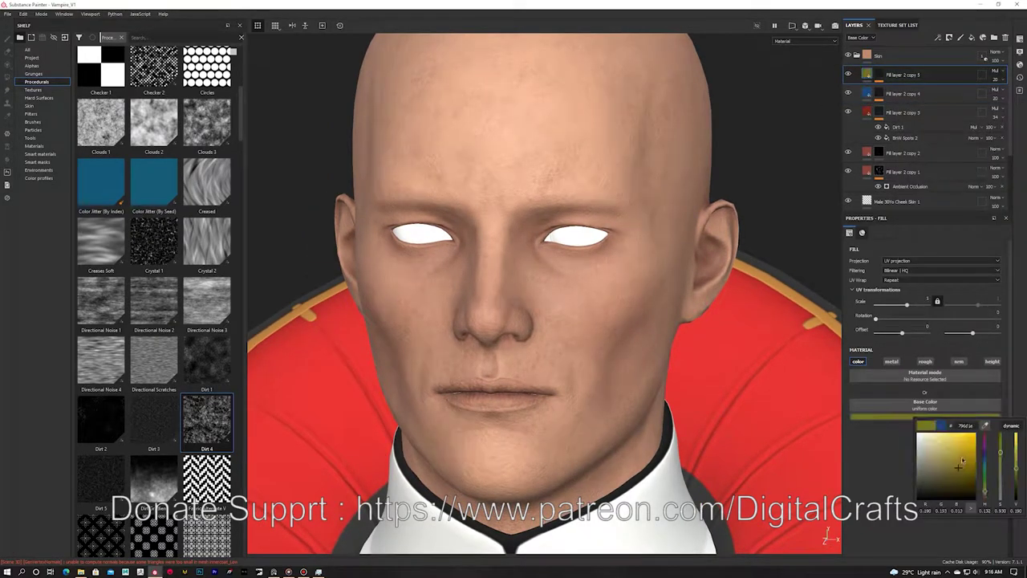
{"action": "left_click", "coordinate": [879, 81]}
{"action": "left_click", "coordinate": [898, 90]}
{"action": "left_click_drag", "start_coordinate": [102, 482], "coordinate": [924, 366]}
{"action": "left_click_drag", "start_coordinate": [496, 377], "coordinate": [546, 361], "text": "alt"}
Duplicate the red spots layer, give the copy a black mask, keep only its roughness, and move it to the stack's top.
{"action": "left_click_drag", "start_coordinate": [682, 138], "coordinate": [651, 189], "text": "alt"}
{"action": "left_click", "coordinate": [915, 134]}
{"action": "key", "text": "ctrl+d"}
{"action": "right_click", "coordinate": [916, 133]}
{"action": "left_click", "coordinate": [939, 149]}
{"action": "left_click", "coordinate": [866, 133]}
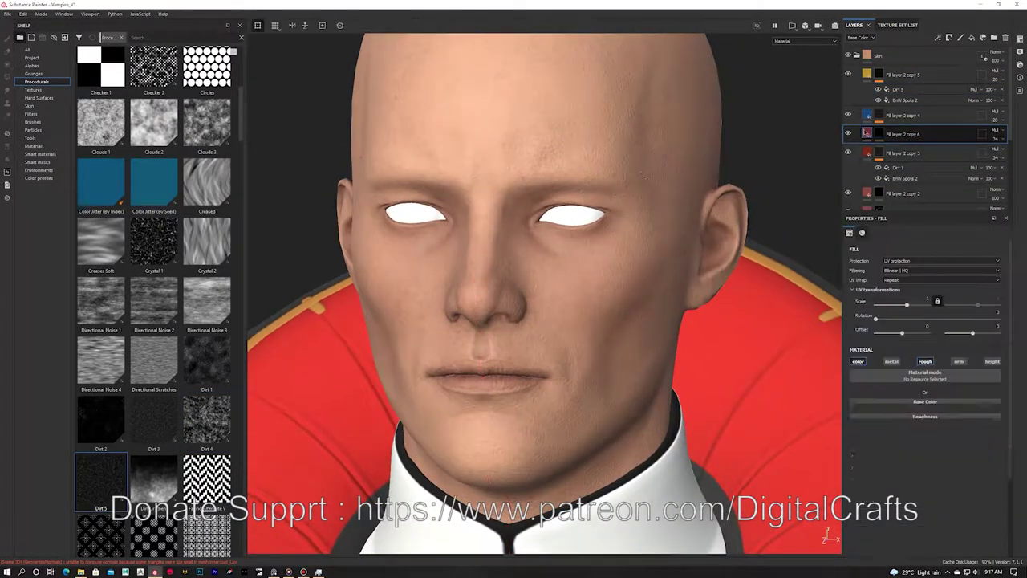
{"action": "left_click_drag", "start_coordinate": [544, 283], "coordinate": [552, 284], "text": "alt"}
Try the red spots layer's roughness at about 0.18 under different lighting angles, and raise it back.
{"action": "left_click", "coordinate": [879, 153]}
{"action": "left_click", "coordinate": [867, 153]}
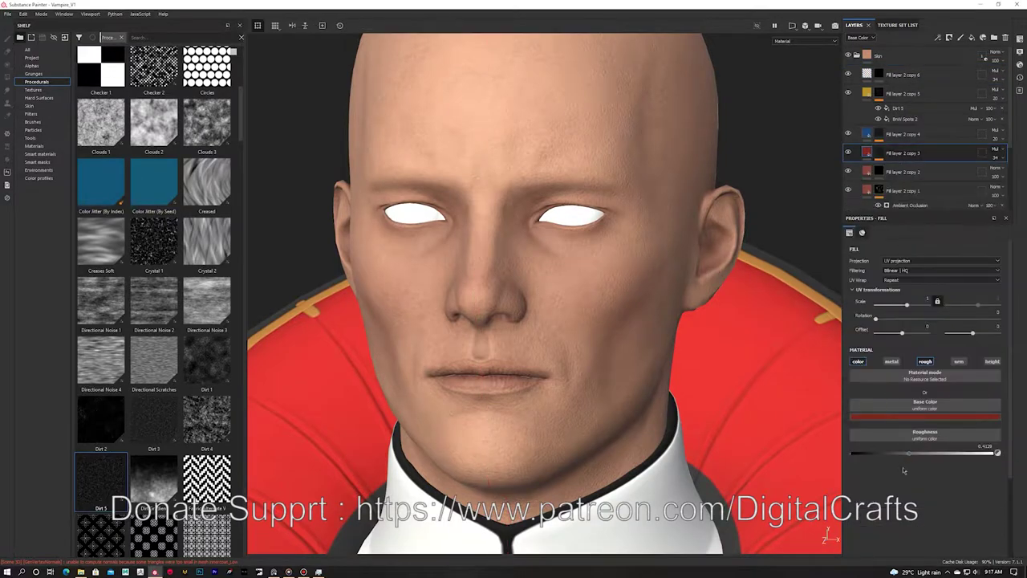
{"action": "left_click_drag", "start_coordinate": [892, 453], "coordinate": [874, 452]}
{"action": "scroll", "coordinate": [501, 344], "scroll_direction": "up", "scroll_amount": 2}
{"action": "left_click_drag", "start_coordinate": [500, 344], "coordinate": [530, 325], "text": "alt"}
{"action": "right_click_drag", "start_coordinate": [530, 325], "coordinate": [567, 374], "text": "shift"}
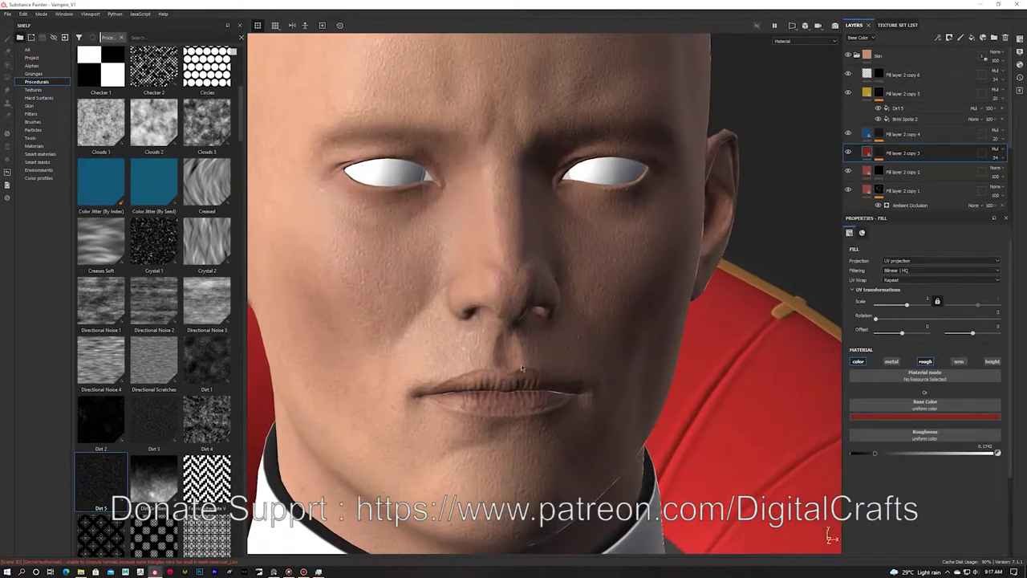
{"action": "left_click_drag", "start_coordinate": [567, 374], "coordinate": [571, 340], "text": "alt"}
{"action": "mouse_move", "coordinate": [571, 340]}
{"action": "right_mouse_down", "text": "shift"}
{"action": "mouse_move", "coordinate": [534, 334]}
{"action": "mouse_move", "coordinate": [561, 331]}
{"action": "right_mouse_up", "text": "shift"}
{"action": "left_click", "coordinate": [879, 153]}
{"action": "left_click", "coordinate": [867, 152]}
{"action": "left_click_drag", "start_coordinate": [875, 452], "coordinate": [910, 453]}
{"action": "right_click_drag", "start_coordinate": [560, 303], "coordinate": [682, 255], "text": "shift"}
{"action": "right_click", "coordinate": [891, 71]}
{"action": "left_click", "coordinate": [917, 377]}
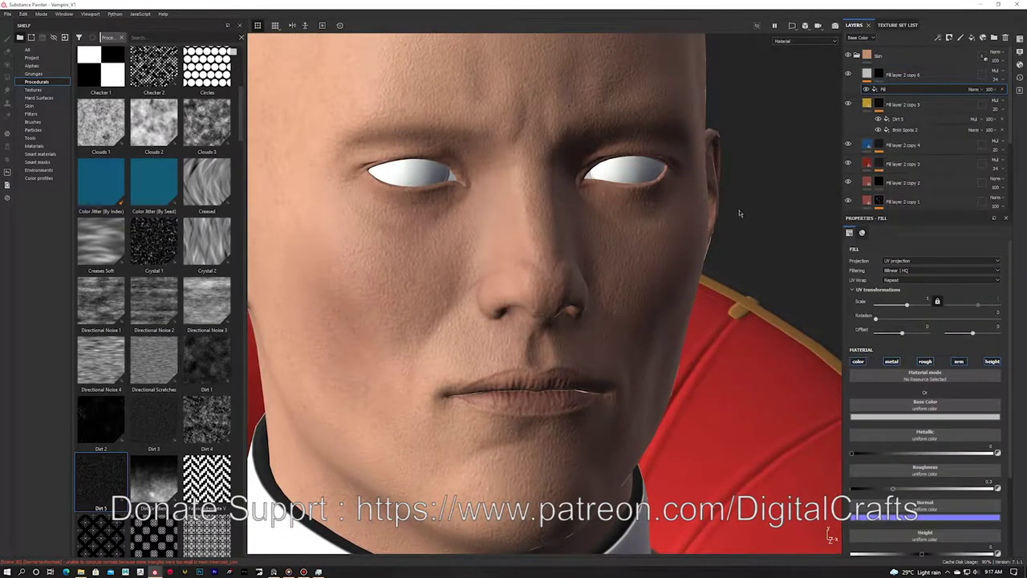
{"action": "left_click", "coordinate": [1002, 89]}
Add a fill effect with the Dirt 3 procedural to the roughness layer's mask.
{"action": "left_click", "coordinate": [879, 73]}
{"action": "right_click", "coordinate": [906, 78]}
{"action": "left_click", "coordinate": [931, 384]}
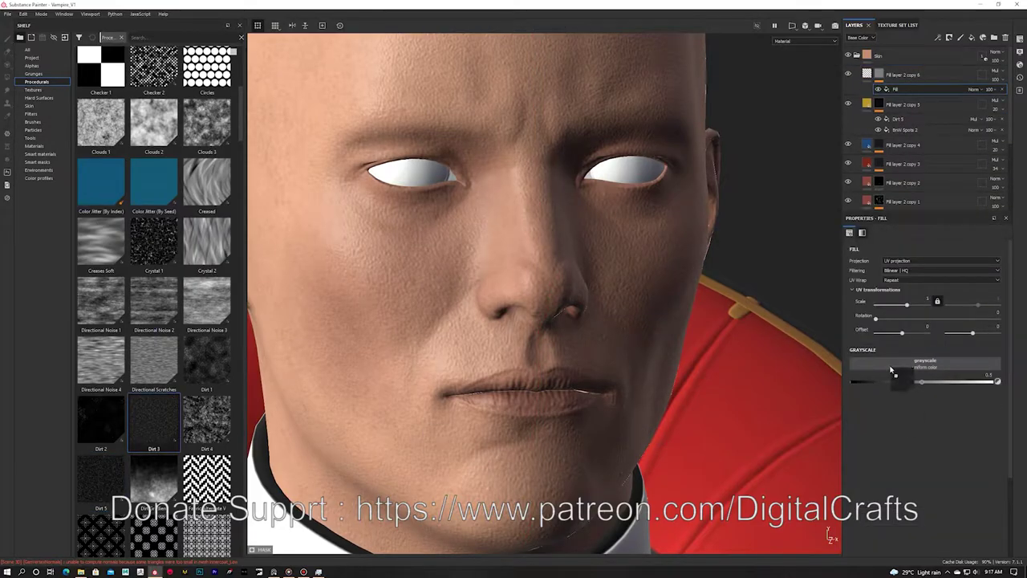
{"action": "left_click", "coordinate": [878, 74], "text": "alt"}
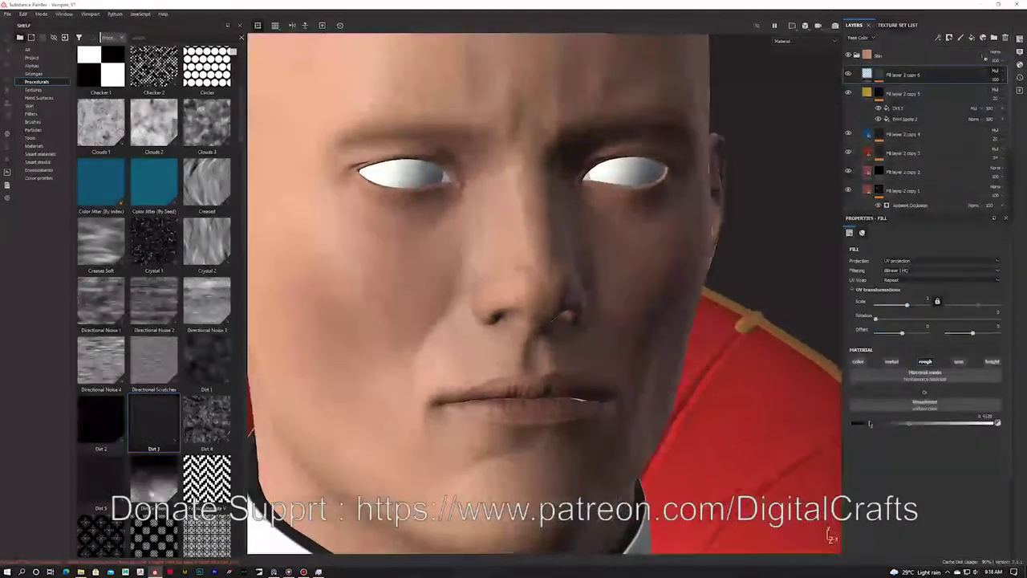
Set the roughness layer's roughness to about 0.36, checking the skin's shine on the face.
{"action": "left_click_drag", "start_coordinate": [870, 423], "coordinate": [907, 424]}
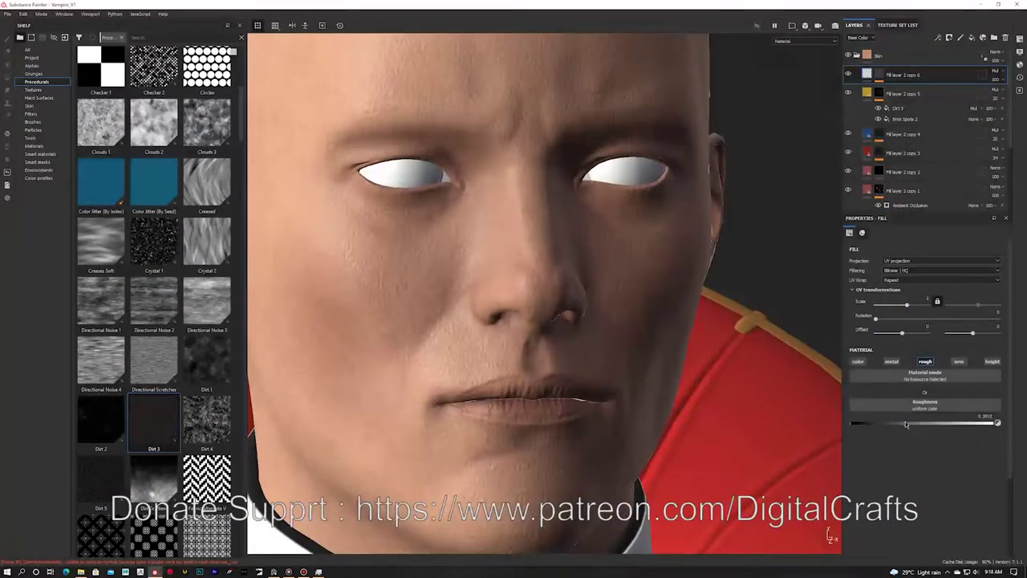
{"action": "right_click_drag", "start_coordinate": [594, 321], "coordinate": [562, 321], "text": "alt"}
{"action": "left_click_drag", "start_coordinate": [610, 321], "coordinate": [481, 321], "text": "alt"}
{"action": "middle_click_drag", "start_coordinate": [610, 322], "coordinate": [535, 325], "text": "alt"}
{"action": "left_click_drag", "start_coordinate": [895, 423], "coordinate": [901, 423]}
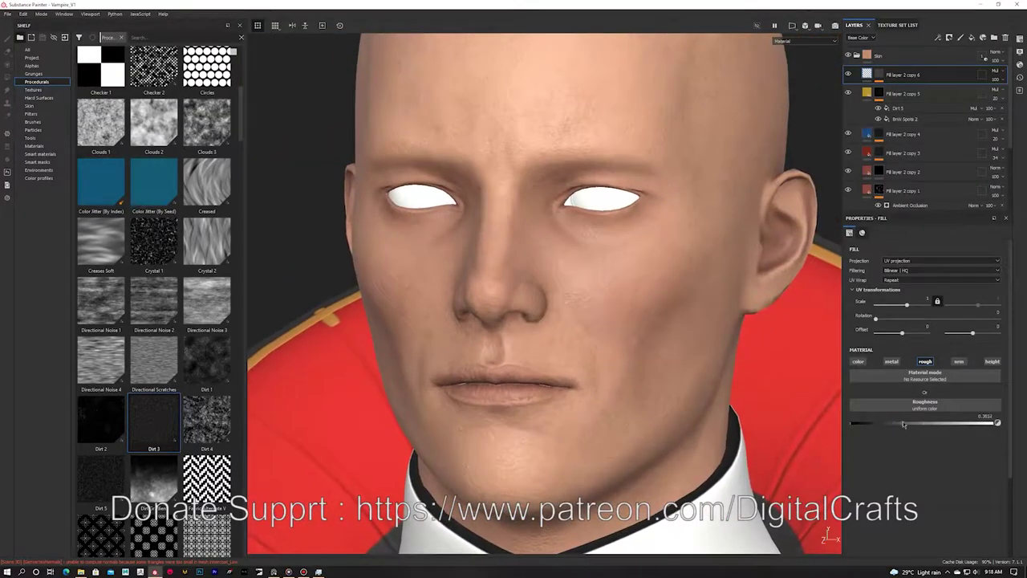
Set the roughness of the Male 30Ys Cheek Skin 1 layer to 0.67 and check the face from the side and front.
{"action": "left_click_drag", "start_coordinate": [642, 328], "coordinate": [584, 330], "text": "alt"}
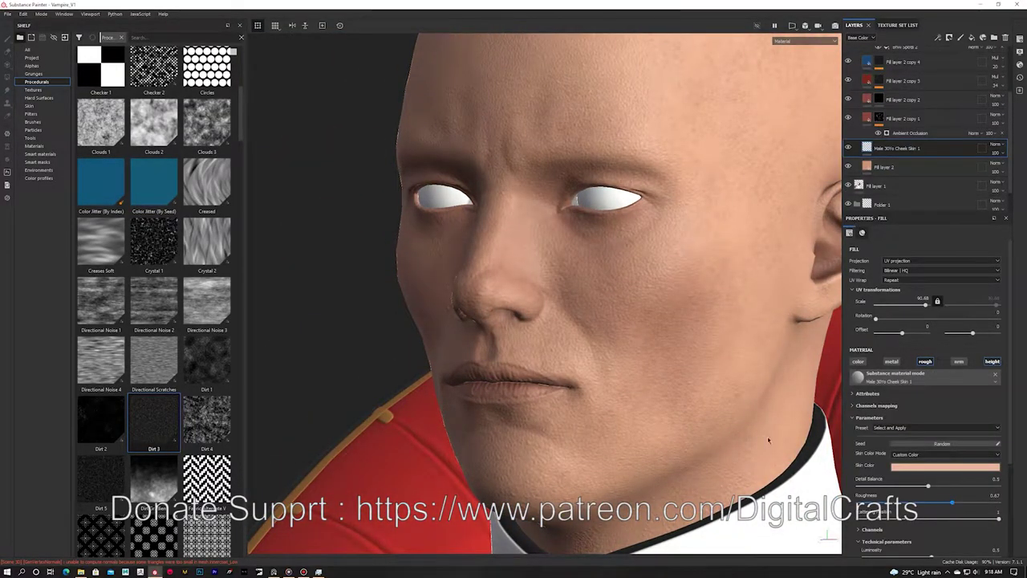
{"action": "right_click_drag", "start_coordinate": [723, 417], "coordinate": [594, 361], "text": "alt"}
{"action": "left_click_drag", "start_coordinate": [514, 353], "coordinate": [545, 348], "text": "alt"}
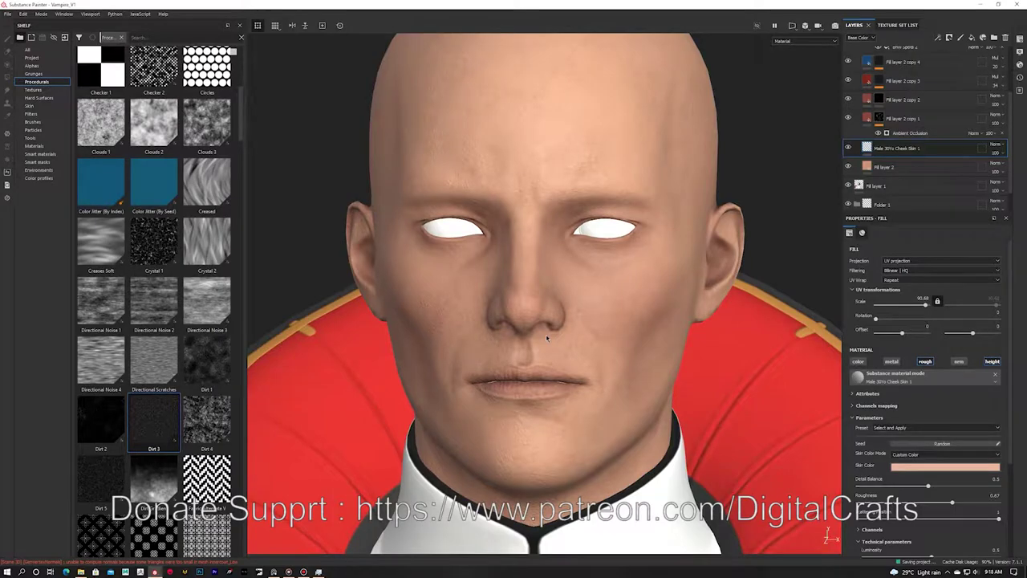
Set the opacity of the red spots layer to 26 and of the blue layer to 13.
{"action": "left_click", "coordinate": [997, 86]}
{"action": "left_click_drag", "start_coordinate": [997, 102], "coordinate": [993, 82]}
{"action": "left_click", "coordinate": [996, 67]}
{"action": "scroll", "coordinate": [936, 96], "scroll_direction": "up", "scroll_amount": 3}
{"action": "left_click_drag", "start_coordinate": [726, 178], "coordinate": [641, 203], "text": "alt"}
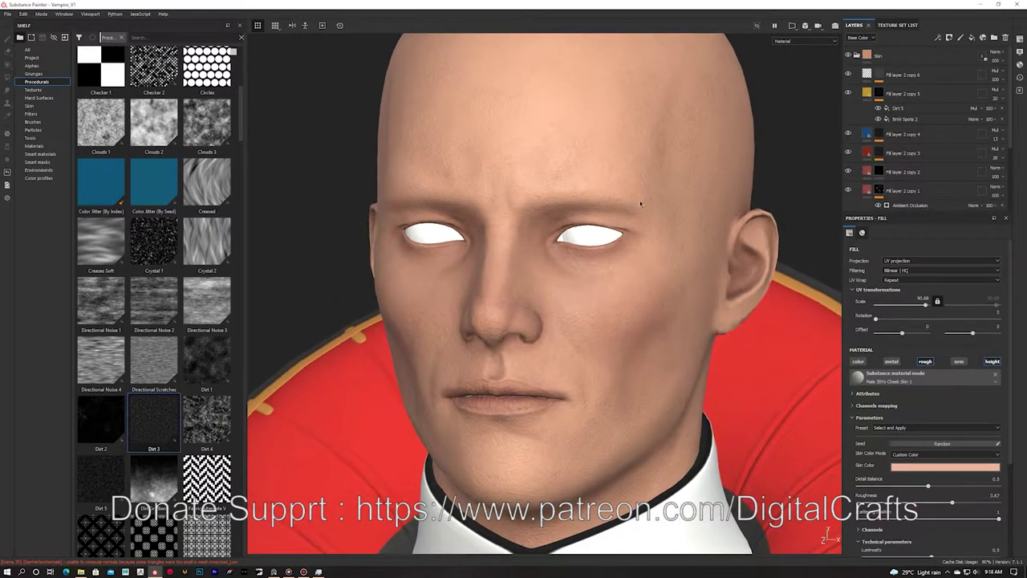
Identify the painted redness layer, Fill layer 2 copy 2, by its mask and move it above the yellow layer.
{"action": "left_click", "coordinate": [901, 80]}
{"action": "left_click", "coordinate": [907, 135]}
{"action": "left_click", "coordinate": [898, 96], "text": "ctrl"}
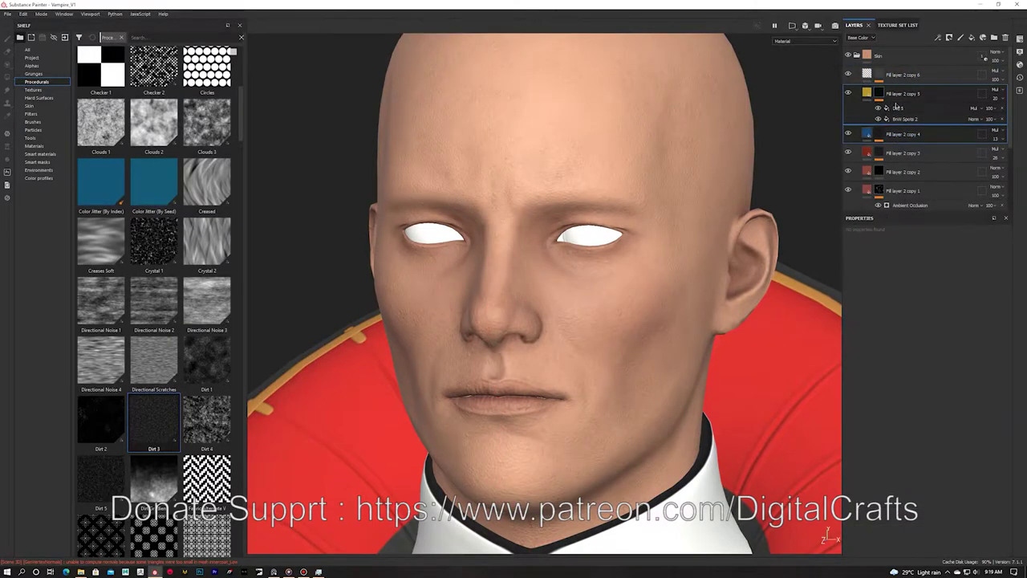
{"action": "left_click", "coordinate": [899, 153]}
{"action": "left_click", "coordinate": [879, 153], "text": "alt"}
{"action": "left_click", "coordinate": [879, 191], "text": "alt"}
{"action": "left_click_drag", "start_coordinate": [891, 192], "coordinate": [885, 85]}
{"action": "left_click_drag", "start_coordinate": [674, 201], "coordinate": [734, 197], "text": "alt"}
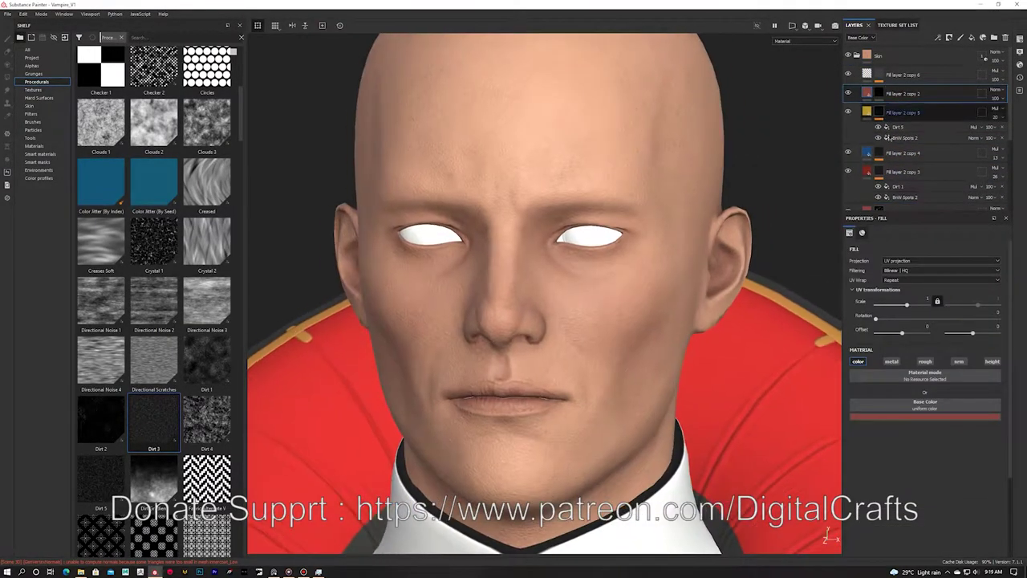
Duplicate the blue layer, move the copy above the yellow layer, and change its base color to teal.
{"action": "left_click", "coordinate": [894, 153]}
{"action": "key", "text": "ctrl+d"}
{"action": "left_click_drag", "start_coordinate": [894, 153], "coordinate": [895, 103]}
{"action": "right_click", "coordinate": [894, 104]}
{"action": "left_click", "coordinate": [907, 221]}
{"action": "left_click", "coordinate": [909, 417]}
{"action": "left_click_drag", "start_coordinate": [979, 460], "coordinate": [979, 469]}
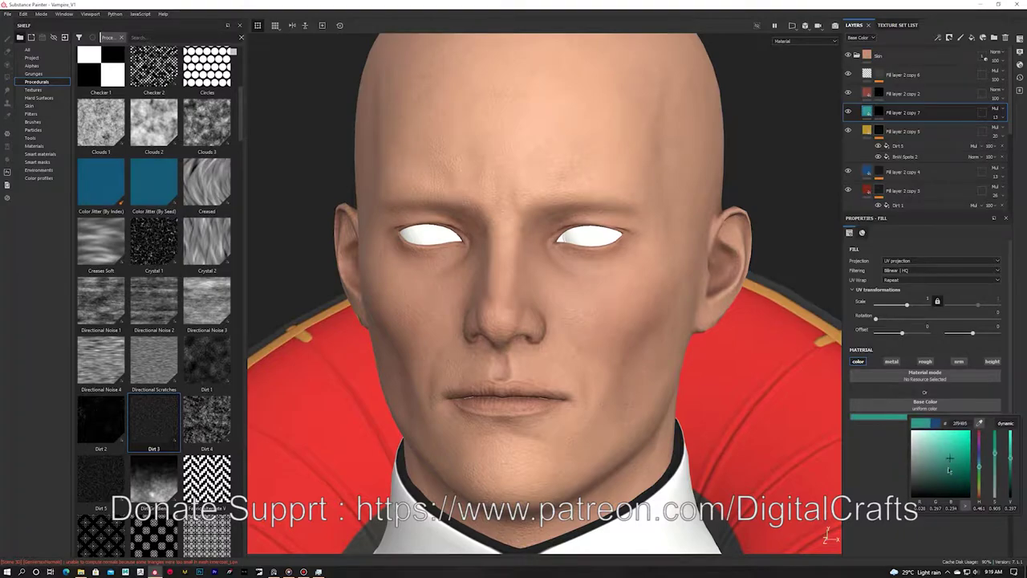
{"action": "left_click", "coordinate": [952, 469]}
{"action": "left_click_drag", "start_coordinate": [601, 248], "coordinate": [558, 247], "text": "alt"}
Replace the teal layer's mask with a black one, and set the teal, yellow, blue and red spots layers' blending to Normal.
{"action": "right_click", "coordinate": [909, 112]}
{"action": "left_click", "coordinate": [935, 125]}
{"action": "left_click", "coordinate": [996, 109]}
{"action": "left_click", "coordinate": [992, 116]}
{"action": "left_click", "coordinate": [996, 168]}
{"action": "left_click", "coordinate": [998, 177]}
{"action": "left_click", "coordinate": [996, 128]}
{"action": "left_click", "coordinate": [995, 137]}
{"action": "left_click", "coordinate": [996, 187]}
{"action": "left_click", "coordinate": [995, 195]}
{"action": "left_click", "coordinate": [997, 196]}
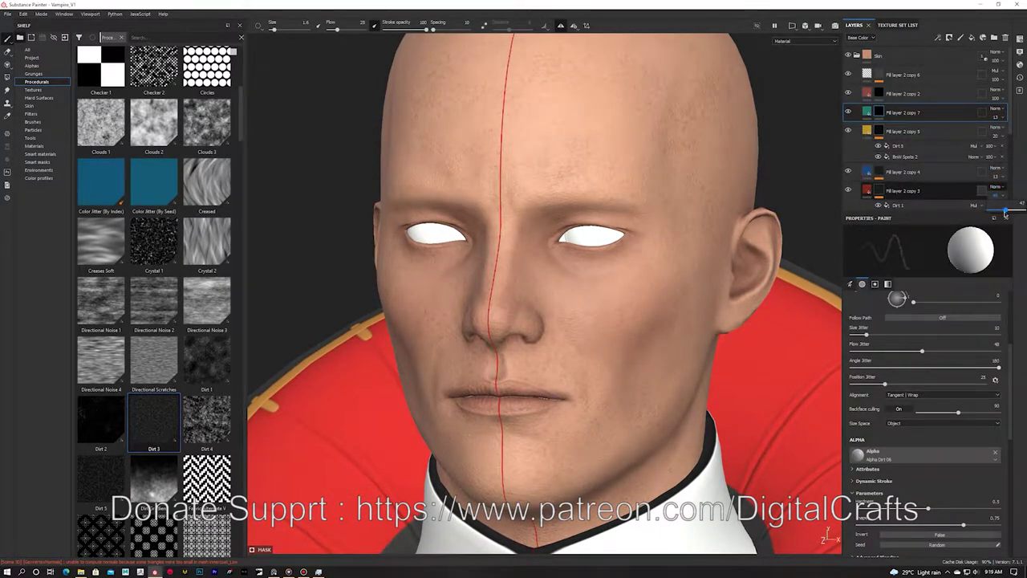
Set the red spots layer's opacity to 32.
{"action": "left_click_drag", "start_coordinate": [611, 175], "coordinate": [647, 175], "text": "alt"}
{"action": "left_click", "coordinate": [997, 196]}
{"action": "left_click_drag", "start_coordinate": [1005, 210], "coordinate": [1000, 210]}
Duplicate the blue layer and the red spots layer, and replace the red copy's mask with a black one.
{"action": "left_click", "coordinate": [905, 173]}
{"action": "key", "text": "ctrl+d"}
{"action": "scroll", "coordinate": [900, 177], "scroll_direction": "down", "scroll_amount": 1}
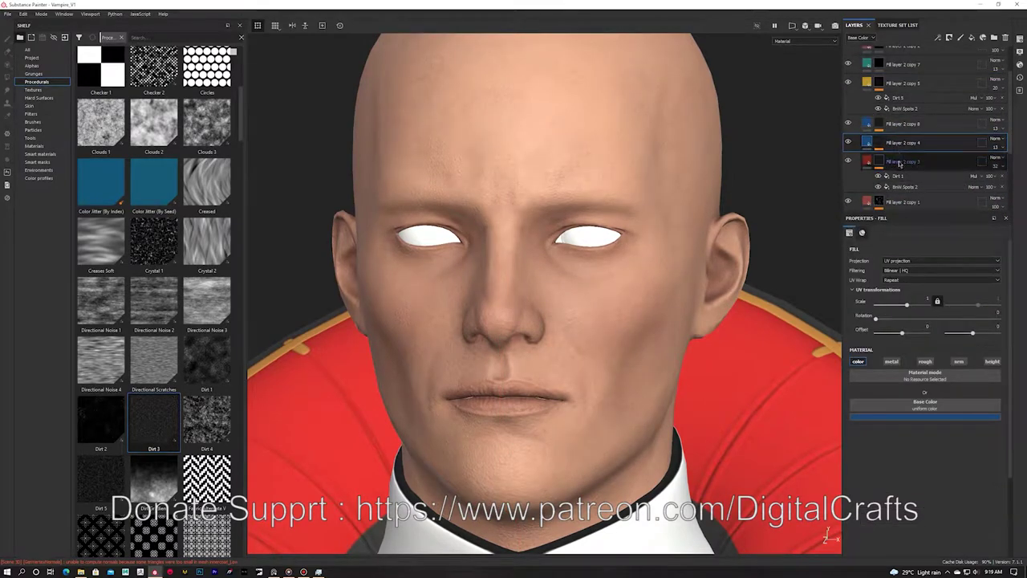
{"action": "left_click", "coordinate": [899, 163]}
{"action": "key", "text": "ctrl+d"}
{"action": "right_click", "coordinate": [893, 160]}
{"action": "left_click", "coordinate": [925, 174]}
Add a Curvature generator to the black mask of the red copy.
{"action": "right_click", "coordinate": [902, 160]}
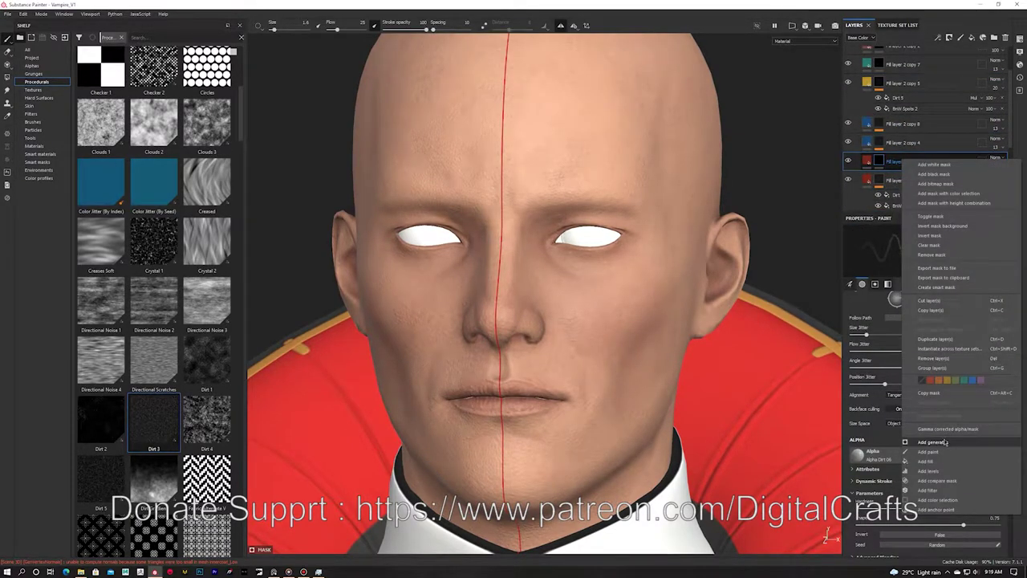
{"action": "left_click", "coordinate": [945, 443]}
{"action": "left_click", "coordinate": [927, 244]}
{"action": "left_click", "coordinate": [923, 290]}
{"action": "left_click_drag", "start_coordinate": [702, 234], "coordinate": [657, 244], "text": "alt"}
Viewing the mask alone, set the Curvature generator's big, large, medium and soft values to 0 and lower fine and sharp.
{"action": "left_click", "coordinate": [878, 160], "text": "alt"}
{"action": "left_click", "coordinate": [869, 341]}
{"action": "scroll", "coordinate": [869, 361], "scroll_direction": "down", "scroll_amount": 1}
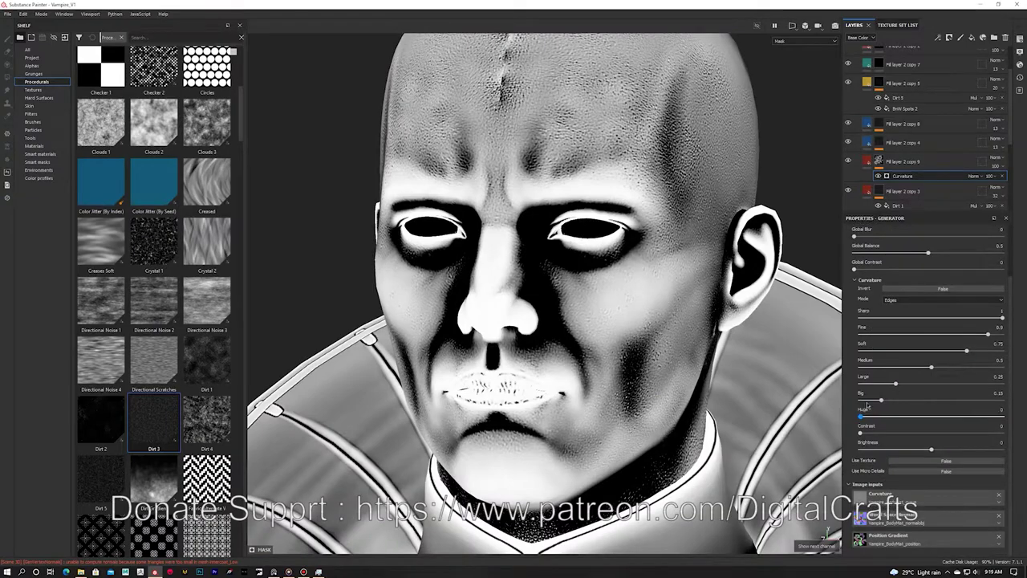
{"action": "left_click_drag", "start_coordinate": [881, 400], "coordinate": [860, 399]}
{"action": "left_click_drag", "start_coordinate": [895, 384], "coordinate": [860, 384]}
{"action": "left_click_drag", "start_coordinate": [932, 367], "coordinate": [859, 367]}
{"action": "left_click_drag", "start_coordinate": [967, 351], "coordinate": [859, 351]}
{"action": "left_click_drag", "start_coordinate": [988, 334], "coordinate": [935, 334]}
{"action": "left_click_drag", "start_coordinate": [1002, 318], "coordinate": [962, 318]}
Return to the full material view and lower the curvature-masked red layer's opacity to 60.
{"action": "left_click", "coordinate": [923, 162]}
{"action": "left_click_drag", "start_coordinate": [622, 226], "coordinate": [650, 224], "text": "alt"}
{"action": "key", "text": "m"}
{"action": "left_click", "coordinate": [996, 166]}
{"action": "left_click_drag", "start_coordinate": [1024, 180], "coordinate": [1013, 181]}
{"action": "left_click_drag", "start_coordinate": [666, 190], "coordinate": [695, 217], "text": "alt"}
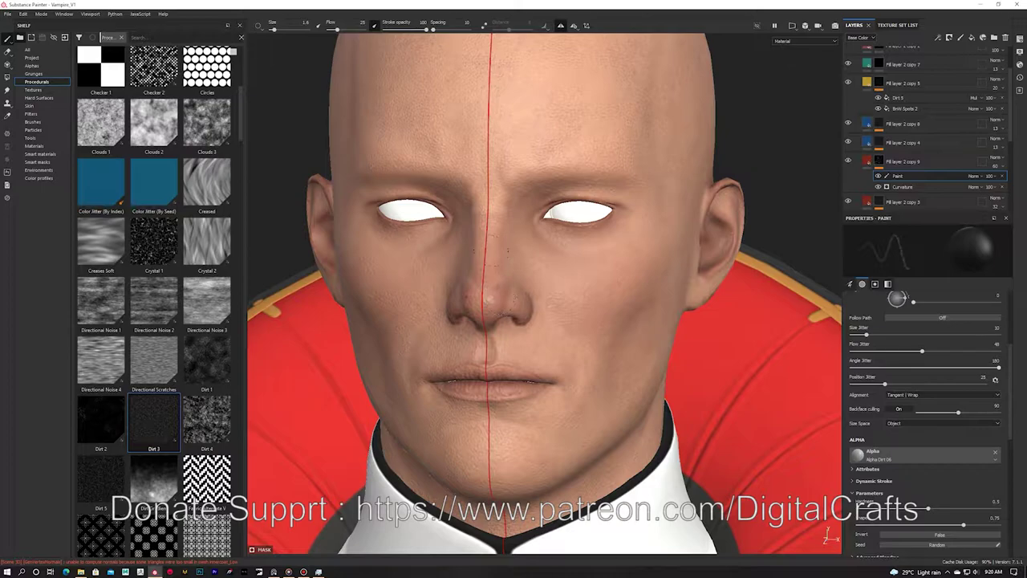
Raise the curvature-masked red layer's opacity to 100.
{"action": "left_click_drag", "start_coordinate": [532, 306], "coordinate": [508, 299], "text": "alt"}
{"action": "left_click", "coordinate": [997, 166]}
{"action": "left_click_drag", "start_coordinate": [1012, 181], "coordinate": [1026, 181]}
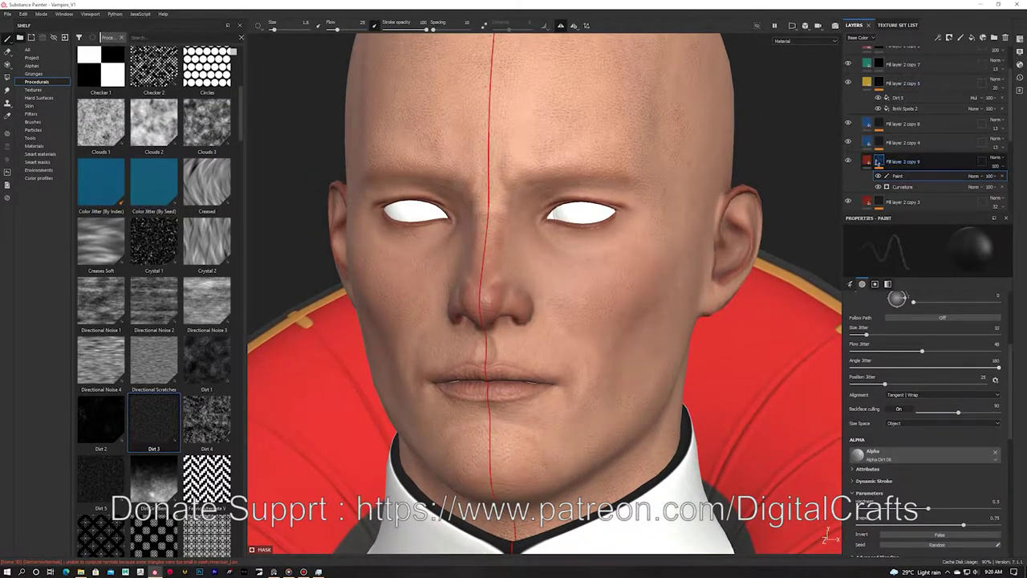
Add a fill to the curvature-masked red layer's mask, using the Dirt 1 procedural with Multiply blending, and adjust its balance.
{"action": "right_click", "coordinate": [879, 162]}
{"action": "left_click", "coordinate": [906, 395]}
{"action": "left_click_drag", "start_coordinate": [207, 361], "coordinate": [875, 363]}
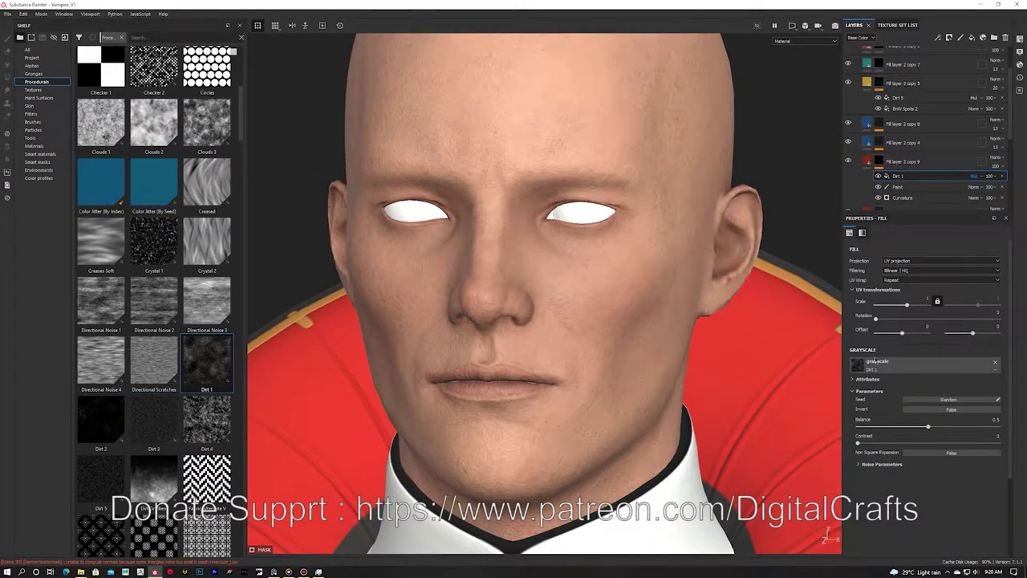
{"action": "mouse_move", "coordinate": [957, 429]}
{"action": "left_mouse_down"}
{"action": "mouse_move", "coordinate": [986, 431]}
{"action": "mouse_move", "coordinate": [961, 431]}
{"action": "left_mouse_up"}
{"action": "mouse_move", "coordinate": [502, 299]}
{"action": "left_mouse_down", "text": "alt"}
{"action": "mouse_move", "coordinate": [559, 298]}
{"action": "mouse_move", "coordinate": [533, 282]}
{"action": "mouse_move", "coordinate": [581, 283]}
{"action": "mouse_move", "coordinate": [557, 281]}
{"action": "left_mouse_up", "text": "alt"}
Add a paint effect to the green layer's black mask and prepare to paint white in the base color view.
{"action": "right_click", "coordinate": [892, 65]}
{"action": "left_click", "coordinate": [919, 359]}
{"action": "key", "text": "x"}
{"action": "left_click_drag", "start_coordinate": [546, 393], "coordinate": [526, 389], "text": "alt"}
{"action": "key", "text": "c"}
{"action": "left_click_drag", "start_coordinate": [577, 440], "coordinate": [528, 450], "text": "alt"}
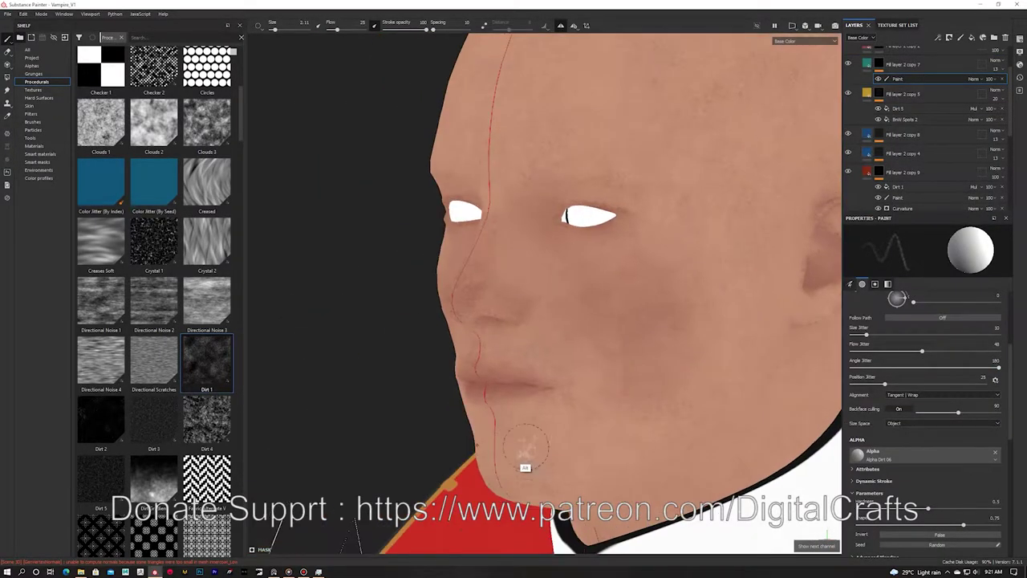
Lower the opacities of the red spots layer and the curvature-masked red layer.
{"action": "scroll", "coordinate": [849, 174], "scroll_direction": "down", "scroll_amount": 2}
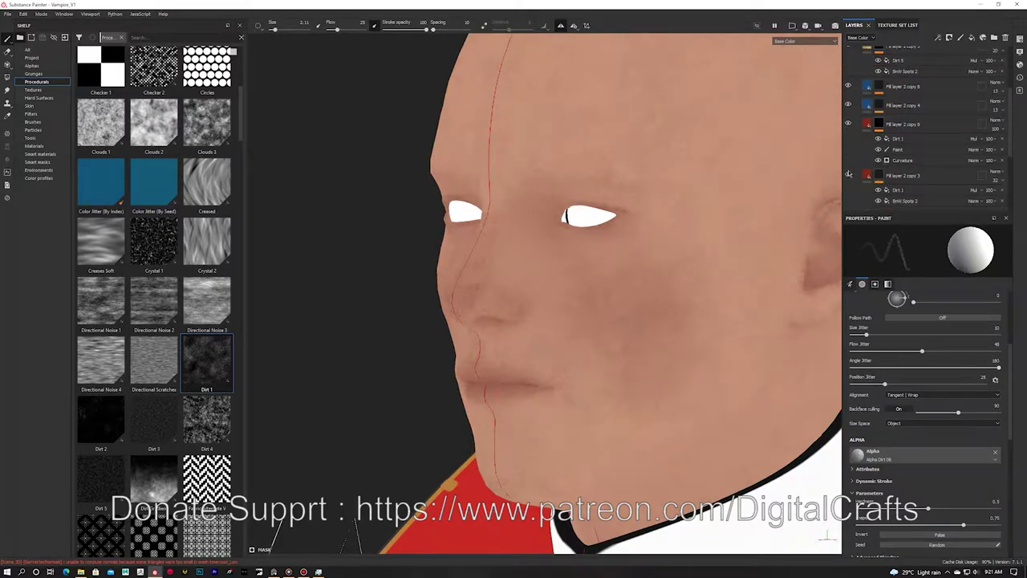
{"action": "left_click", "coordinate": [1002, 181]}
{"action": "left_click", "coordinate": [997, 196]}
{"action": "left_click", "coordinate": [1001, 129]}
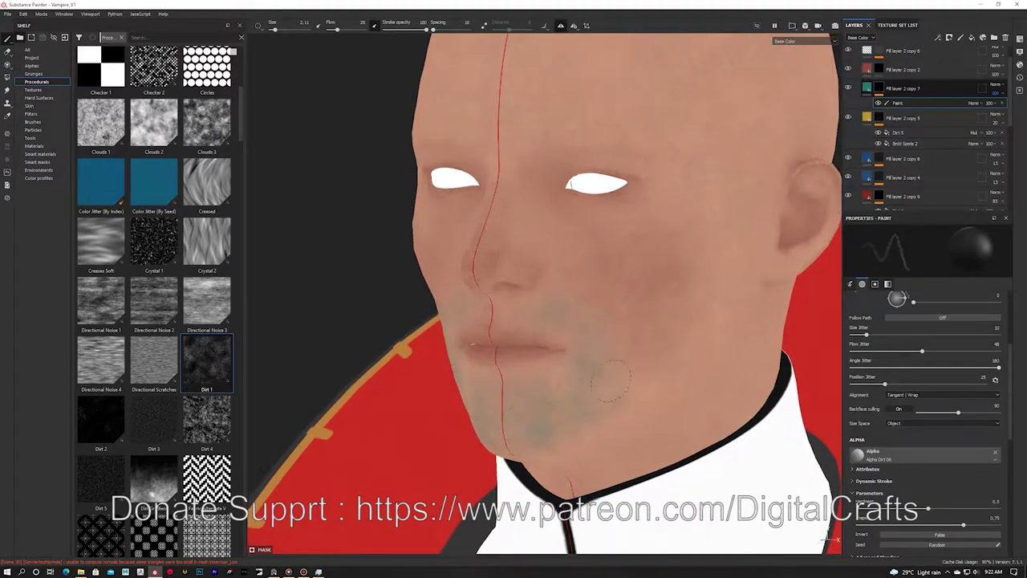
Paint the green layer's mask over the upper lip, chin and jaw as a beard tint, and return to the material view.
{"action": "key", "text": "x"}
{"action": "left_click_drag", "start_coordinate": [522, 314], "coordinate": [555, 299]}
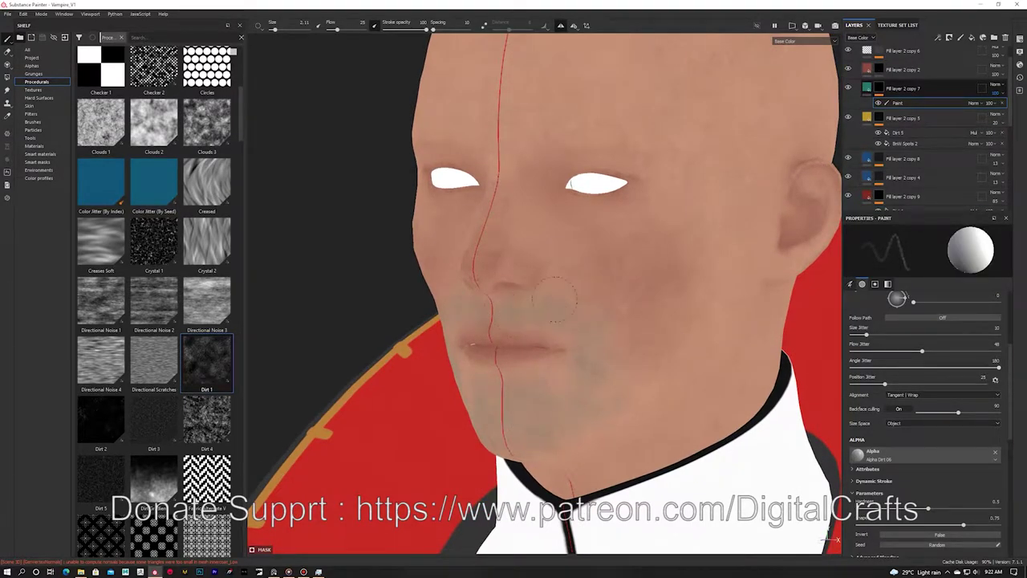
{"action": "left_click_drag", "start_coordinate": [615, 359], "coordinate": [501, 438], "text": "alt"}
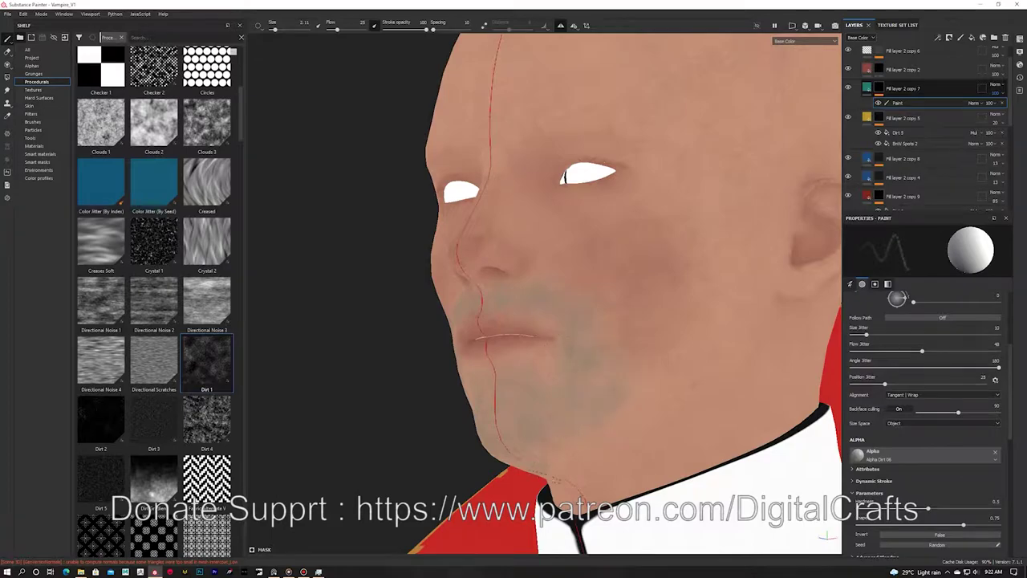
{"action": "left_click_drag", "start_coordinate": [715, 281], "coordinate": [744, 283], "text": "alt"}
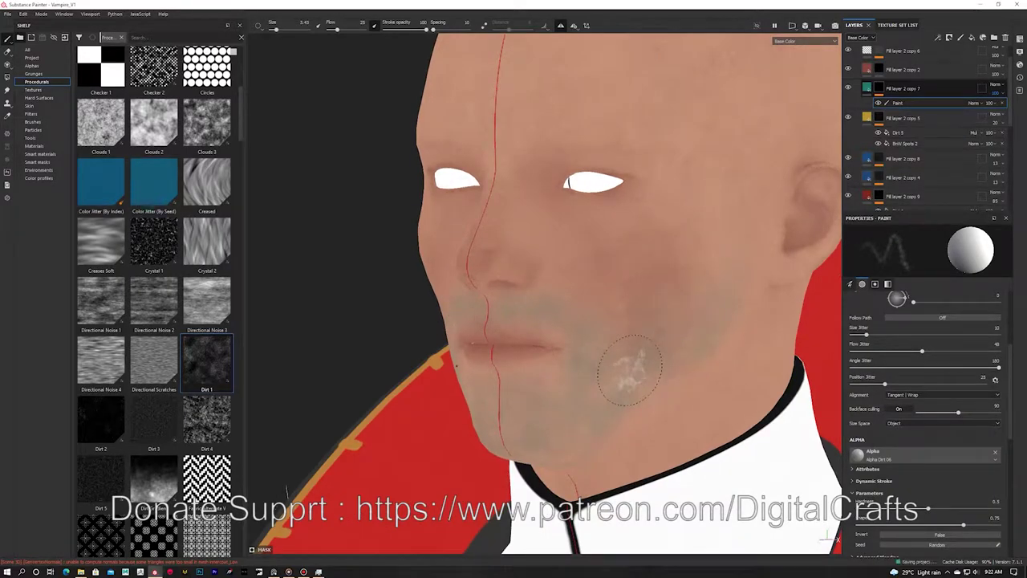
{"action": "left_click_drag", "start_coordinate": [630, 369], "coordinate": [595, 353], "text": "alt"}
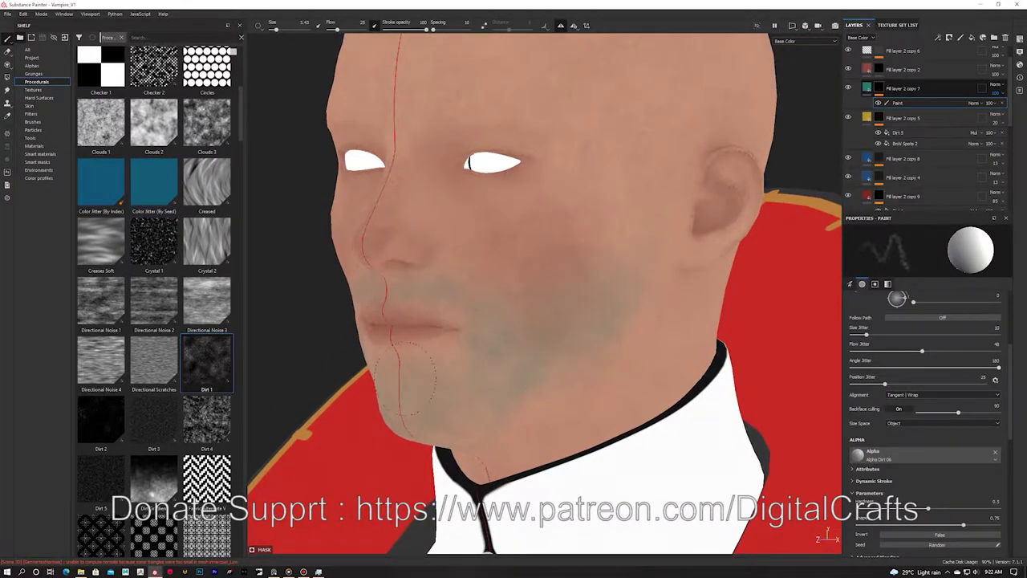
{"action": "key", "text": "x"}
{"action": "left_click_drag", "start_coordinate": [380, 401], "coordinate": [424, 412], "text": "alt"}
{"action": "key", "text": "m"}
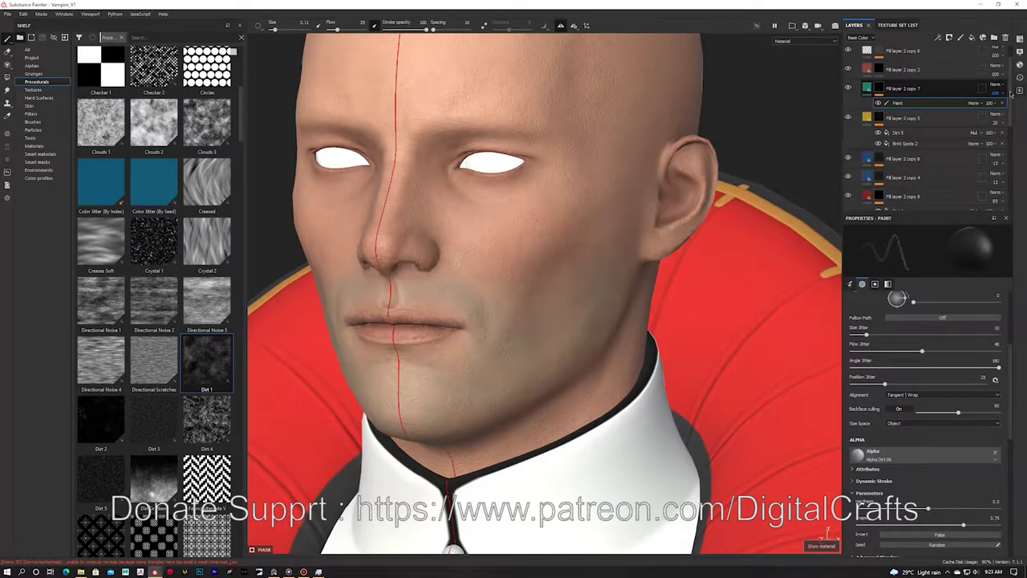
{"action": "left_click_drag", "start_coordinate": [497, 321], "coordinate": [570, 318], "text": "alt"}
{"action": "right_click_drag", "start_coordinate": [514, 313], "coordinate": [554, 321], "text": "alt"}
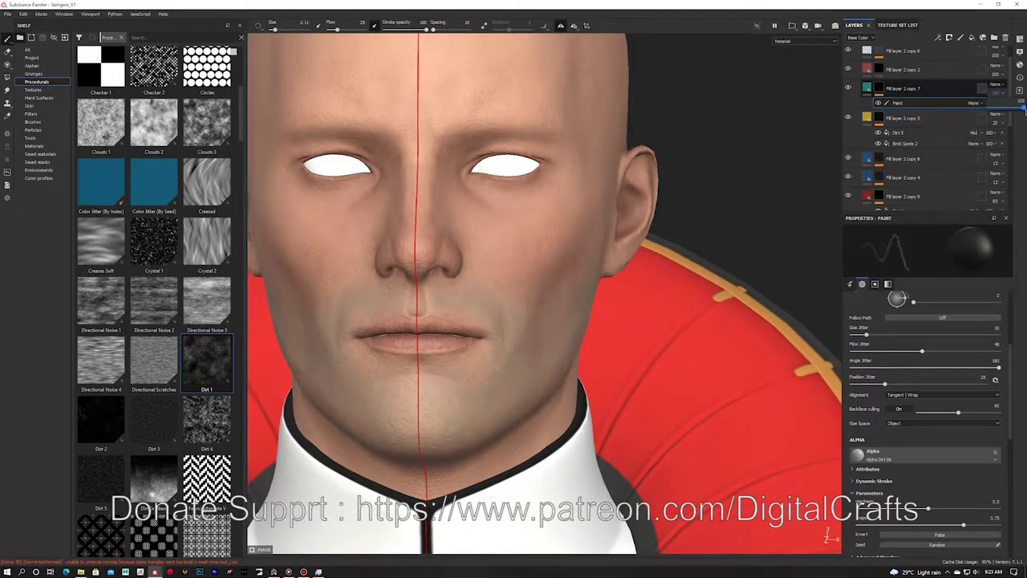
{"action": "left_click_drag", "start_coordinate": [562, 281], "coordinate": [502, 283], "text": "alt"}
Add a Dirt 1 fill to the green layer's mask and set its blending mode to Multiply.
{"action": "right_click", "coordinate": [913, 88]}
{"action": "left_click", "coordinate": [954, 391]}
{"action": "left_click_drag", "start_coordinate": [207, 362], "coordinate": [915, 365]}
{"action": "left_click_drag", "start_coordinate": [905, 305], "coordinate": [910, 305]}
{"action": "left_click", "coordinate": [974, 103]}
{"action": "left_click", "coordinate": [986, 150]}
Viewing the green layer's mask, set the Dirt 1 scale to about 25 and balance to about 0.79, and return to the material view.
{"action": "left_click_drag", "start_coordinate": [683, 207], "coordinate": [575, 255], "text": "alt"}
{"action": "right_click_drag", "start_coordinate": [575, 254], "coordinate": [610, 265], "text": "alt"}
{"action": "left_click_drag", "start_coordinate": [910, 305], "coordinate": [918, 307]}
{"action": "left_click", "coordinate": [879, 89], "text": "alt"}
{"action": "left_click", "coordinate": [899, 102]}
{"action": "left_click_drag", "start_coordinate": [928, 426], "coordinate": [968, 426]}
{"action": "left_click_drag", "start_coordinate": [518, 281], "coordinate": [540, 321], "text": "alt"}
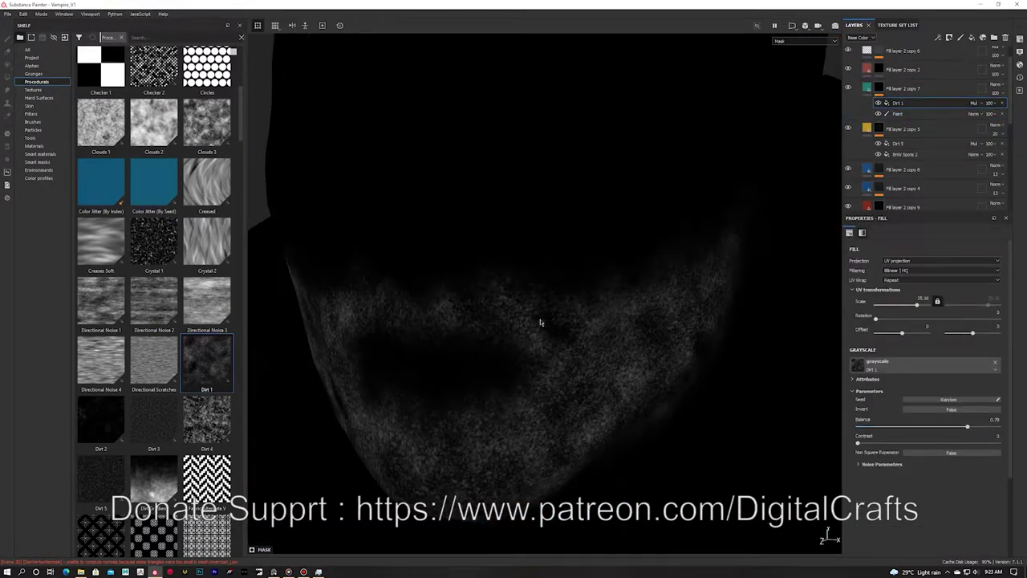
{"action": "key", "text": "m"}
{"action": "right_click_drag", "start_coordinate": [540, 322], "coordinate": [507, 282], "text": "alt"}
{"action": "left_click_drag", "start_coordinate": [405, 285], "coordinate": [448, 299], "text": "alt"}
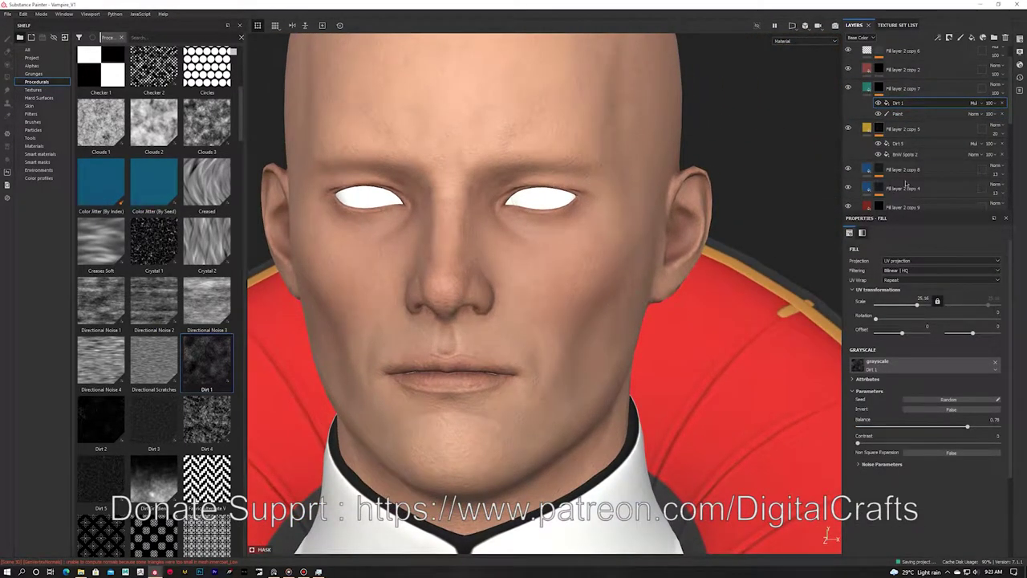
Examine the lower skin layers and view the masks of the curvature-masked red layer and the upper red layer.
{"action": "scroll", "coordinate": [906, 185], "scroll_direction": "down", "scroll_amount": 1}
{"action": "left_click", "coordinate": [907, 161]}
{"action": "scroll", "coordinate": [909, 165], "scroll_direction": "down", "scroll_amount": 1}
{"action": "scroll", "coordinate": [907, 165], "scroll_direction": "down", "scroll_amount": 1}
{"action": "left_click", "coordinate": [901, 157]}
{"action": "key", "text": "Delete"}
{"action": "left_click", "coordinate": [903, 120]}
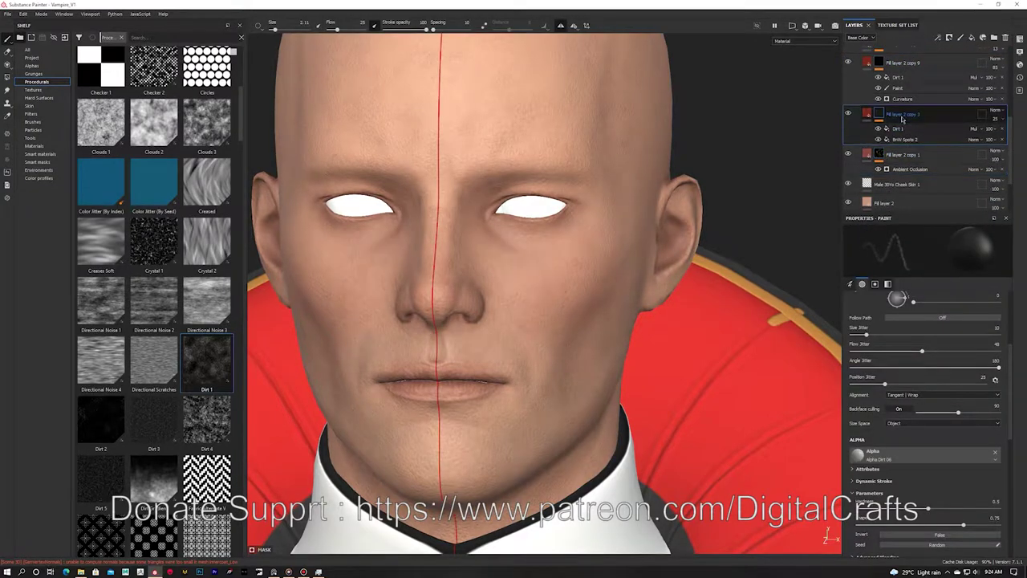
{"action": "left_click", "coordinate": [902, 155]}
{"action": "scroll", "coordinate": [897, 120], "scroll_direction": "up", "scroll_amount": 5}
{"action": "scroll", "coordinate": [891, 144], "scroll_direction": "down", "scroll_amount": 1}
{"action": "left_click", "coordinate": [877, 160], "text": "alt"}
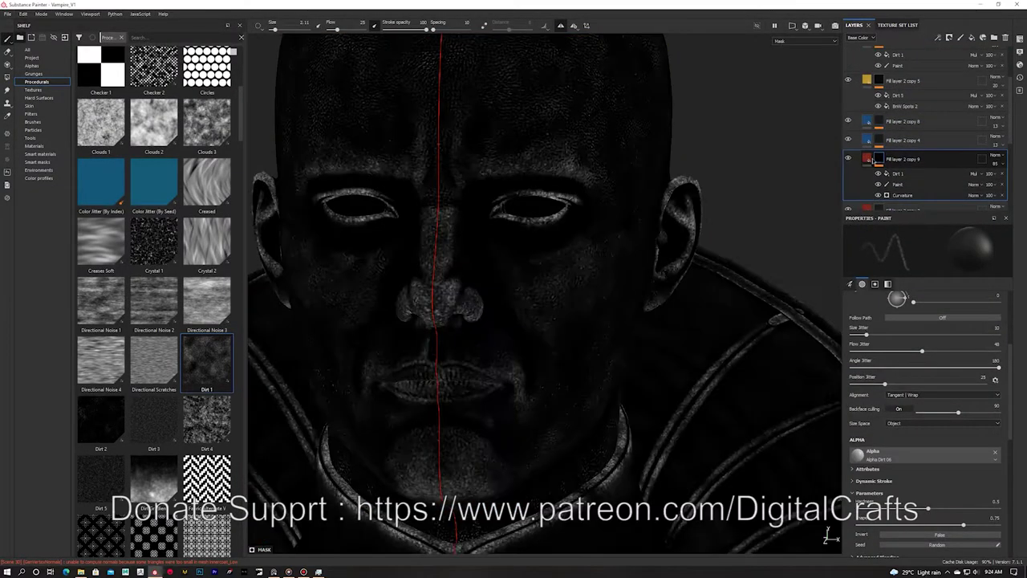
{"action": "scroll", "coordinate": [875, 157], "scroll_direction": "up", "scroll_amount": 1}
{"action": "left_click", "coordinate": [879, 94], "text": "alt"}
Duplicate the upper red layer, clear the copy's mask to black and place the copy above the original.
{"action": "left_click", "coordinate": [867, 94]}
{"action": "key", "text": "ctrl+d"}
{"action": "right_click", "coordinate": [890, 94]}
{"action": "left_click", "coordinate": [908, 110]}
{"action": "left_click_drag", "start_coordinate": [933, 113], "coordinate": [915, 101]}
Change the duplicated red layer's base color to a dark purple-red.
{"action": "left_click", "coordinate": [868, 94]}
{"action": "left_click", "coordinate": [944, 416]}
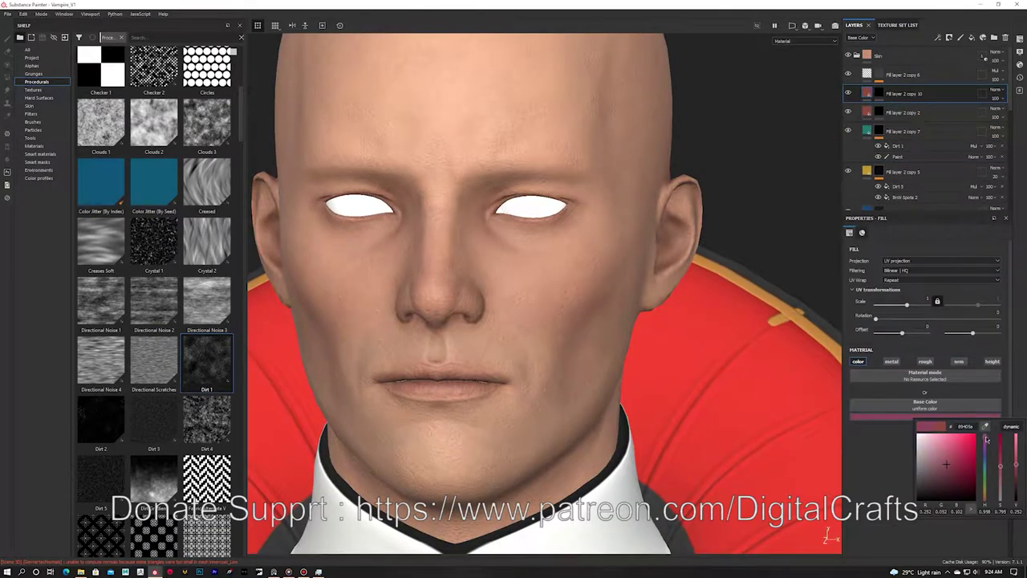
{"action": "mouse_move", "coordinate": [743, 293]}
{"action": "left_mouse_down", "text": "alt"}
{"action": "mouse_move", "coordinate": [681, 278]}
{"action": "mouse_move", "coordinate": [702, 281]}
{"action": "left_mouse_up", "text": "alt"}
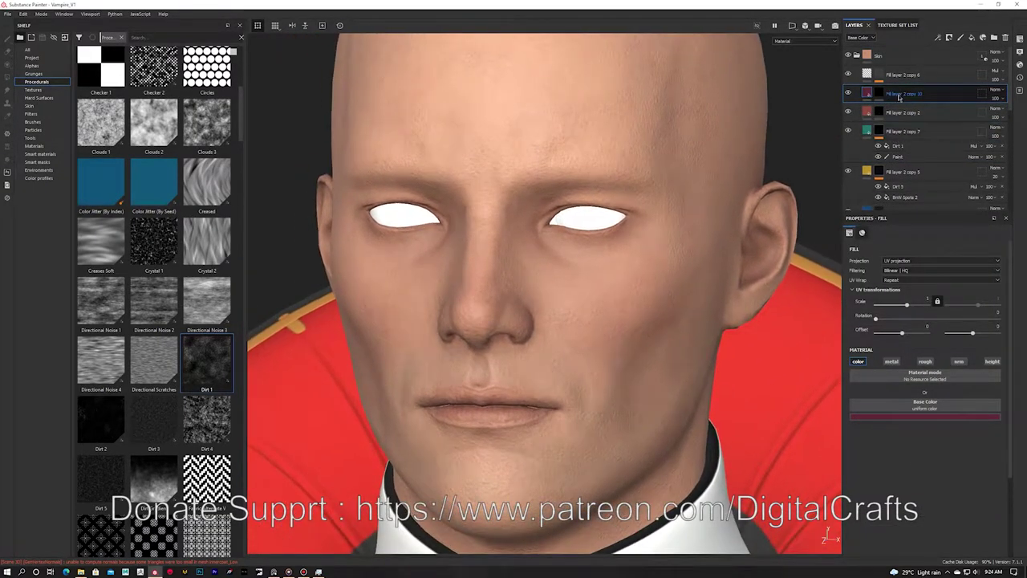
Add a paint effect to the purple layer's mask and paint the tint around both eyes.
{"action": "right_click", "coordinate": [898, 94]}
{"action": "right_click", "coordinate": [881, 93]}
{"action": "left_click", "coordinate": [905, 362]}
{"action": "left_click_drag", "start_coordinate": [608, 202], "coordinate": [582, 216], "text": "alt"}
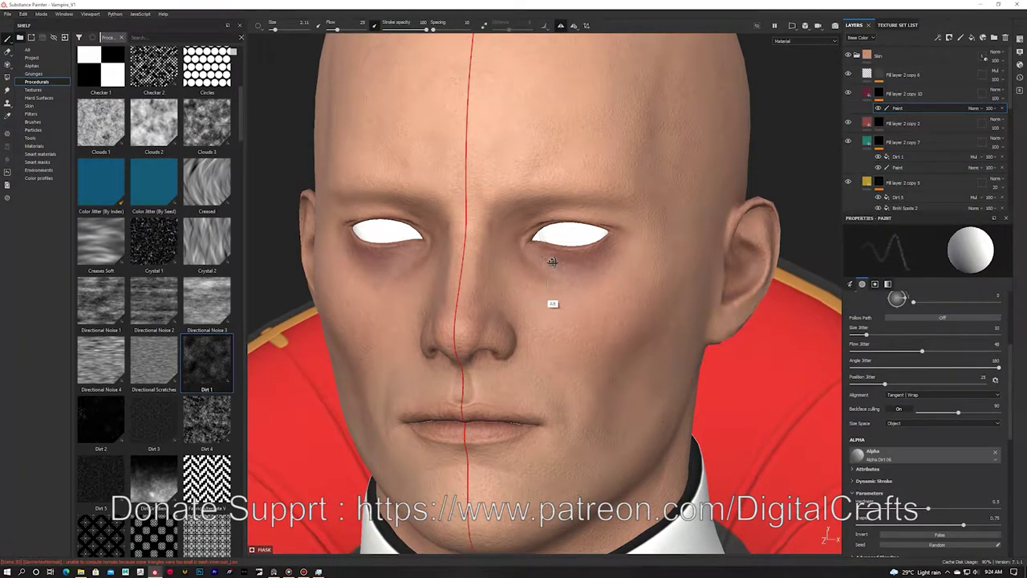
{"action": "left_click_drag", "start_coordinate": [554, 283], "coordinate": [538, 227], "text": "alt"}
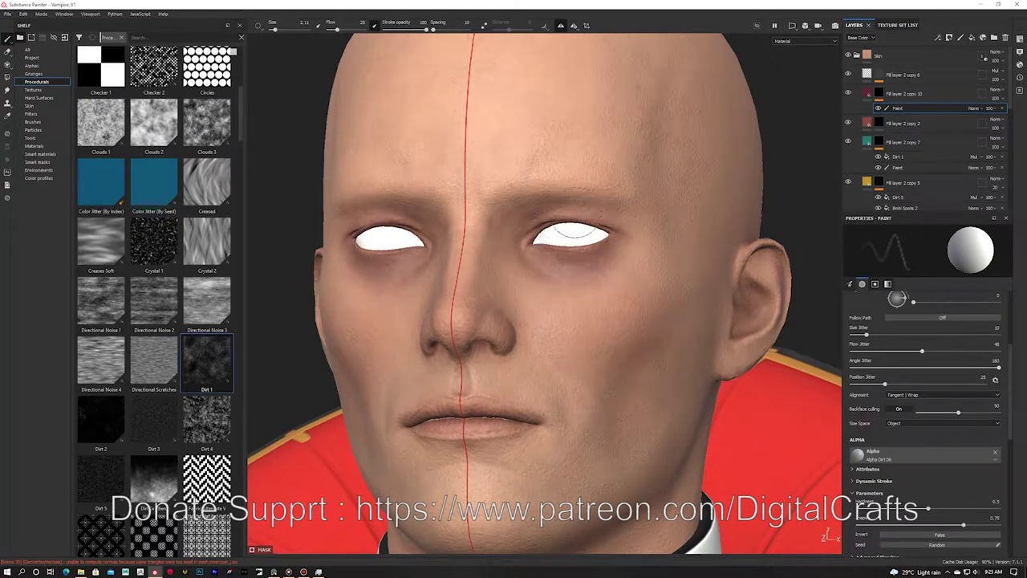
Paint the purple tint over the upper and lower lips.
{"action": "mouse_move", "coordinate": [579, 297]}
{"action": "left_mouse_down", "text": "alt"}
{"action": "mouse_move", "coordinate": [530, 325]}
{"action": "mouse_move", "coordinate": [551, 345]}
{"action": "mouse_move", "coordinate": [538, 346]}
{"action": "left_mouse_up", "text": "alt"}
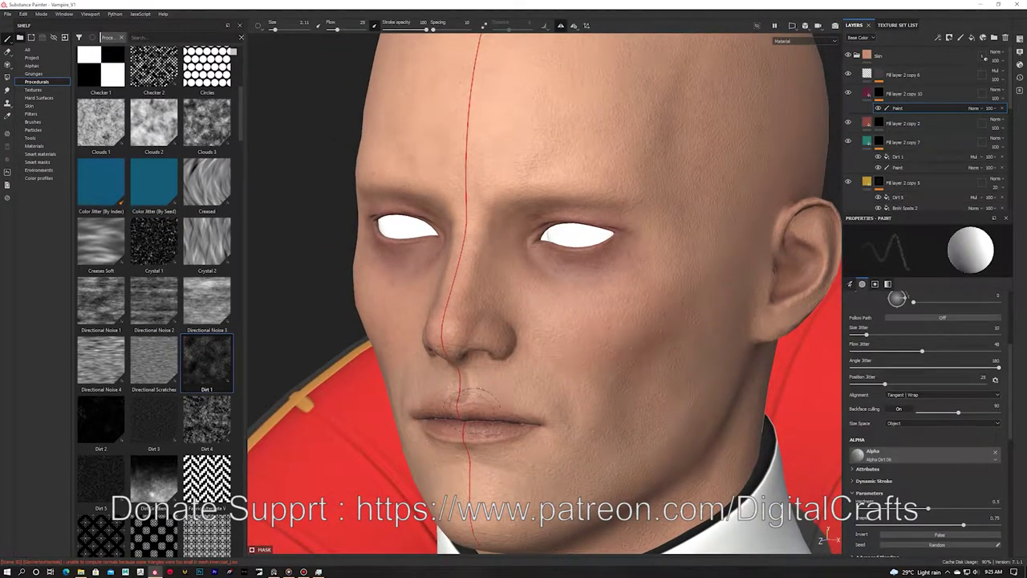
{"action": "left_click_drag", "start_coordinate": [468, 414], "coordinate": [491, 363], "text": "alt"}
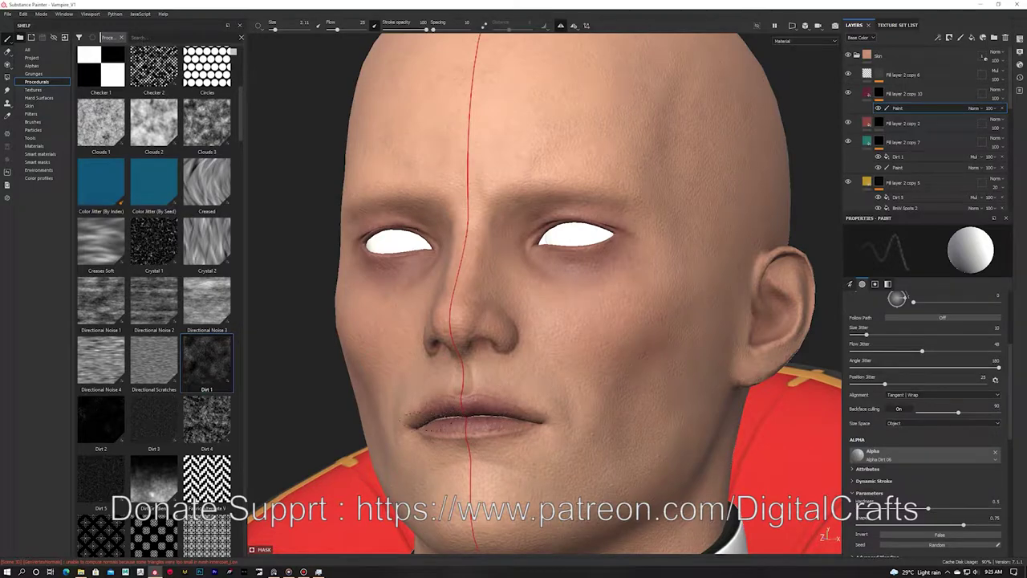
{"action": "left_click_drag", "start_coordinate": [418, 421], "coordinate": [514, 422], "text": "alt"}
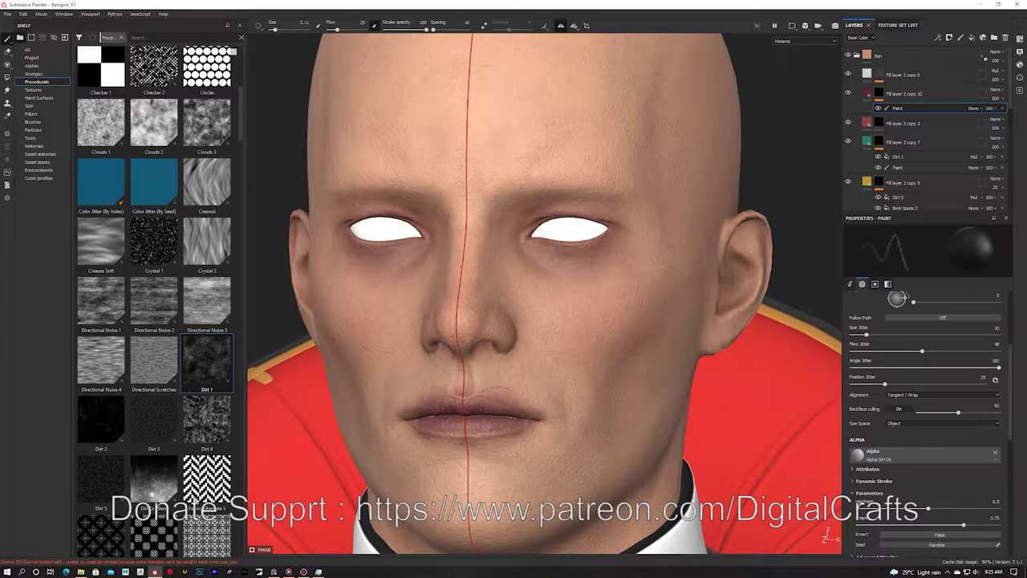
Touch up the mask of the red layer beneath the purple one in the mask view, and return to the material view.
{"action": "left_click", "coordinate": [880, 123]}
{"action": "mouse_move", "coordinate": [795, 283]}
{"action": "left_mouse_down", "text": "alt"}
{"action": "mouse_move", "coordinate": [708, 286]}
{"action": "mouse_move", "coordinate": [743, 221]}
{"action": "left_mouse_up", "text": "alt"}
{"action": "left_click", "coordinate": [880, 124], "text": "alt"}
{"action": "key", "text": "x"}
{"action": "left_click_drag", "start_coordinate": [594, 353], "coordinate": [648, 359], "text": "alt"}
{"action": "key", "text": "m"}
Refine the purple layer's mask around the lips and along the eyelid edges with a smaller brush.
{"action": "left_click", "coordinate": [898, 109]}
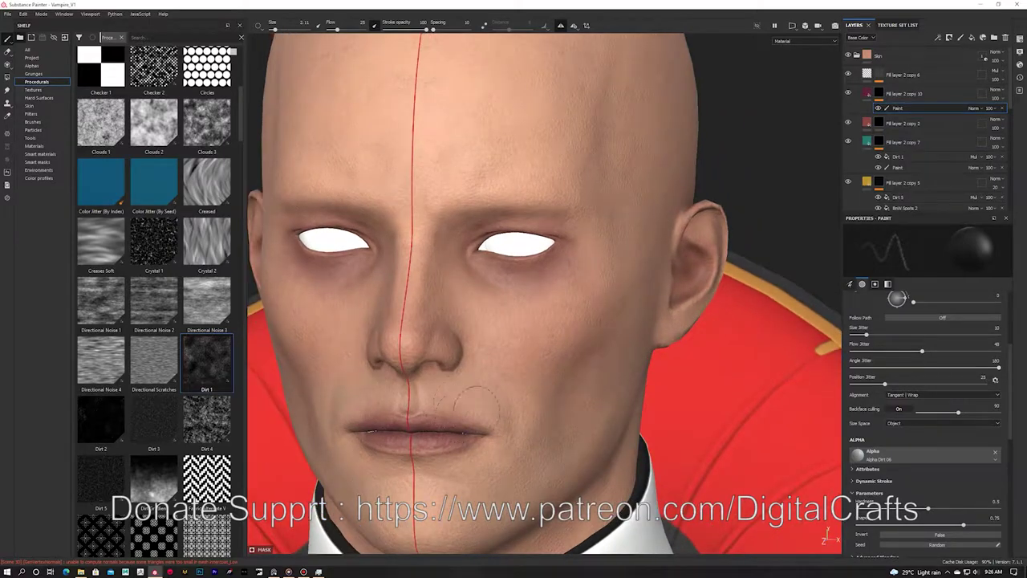
{"action": "left_click_drag", "start_coordinate": [505, 422], "coordinate": [525, 425], "text": "alt"}
{"action": "key", "text": "x"}
{"action": "key", "text": "x"}
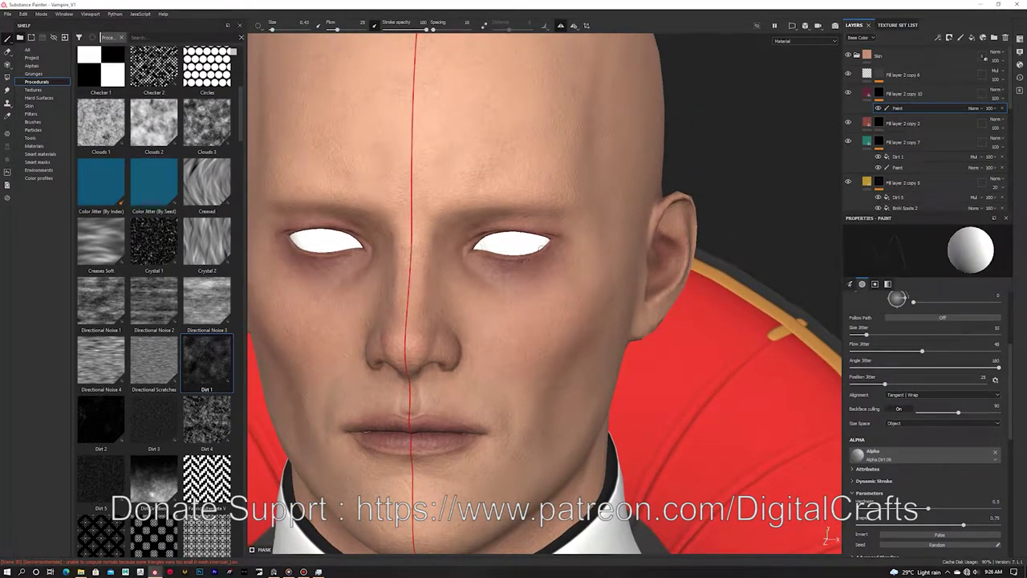
{"action": "left_click_drag", "start_coordinate": [480, 295], "coordinate": [464, 263], "text": "alt"}
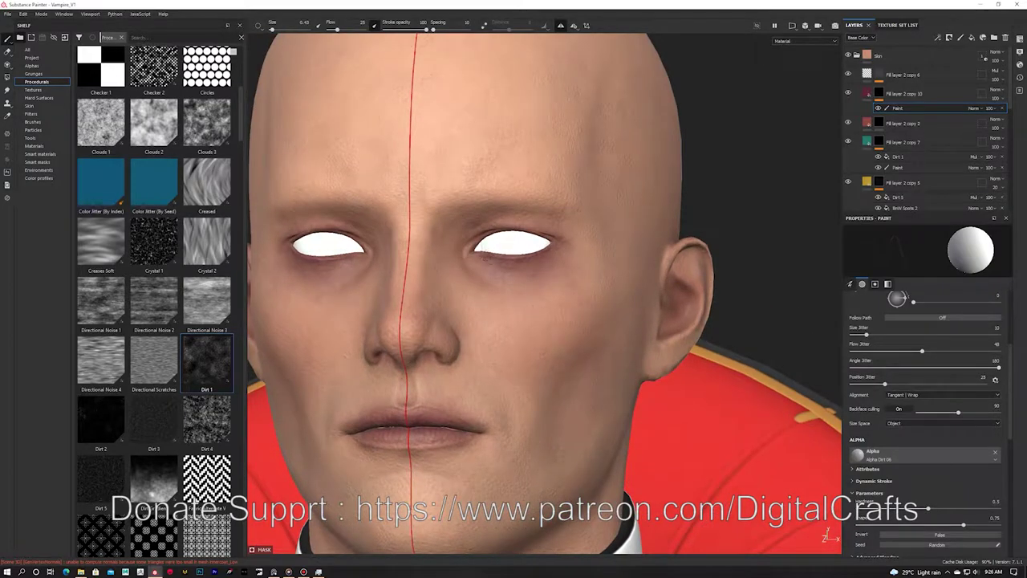
Enable the roughness channel on the purple fill layer and set its roughness to about 0.41.
{"action": "left_click", "coordinate": [867, 94]}
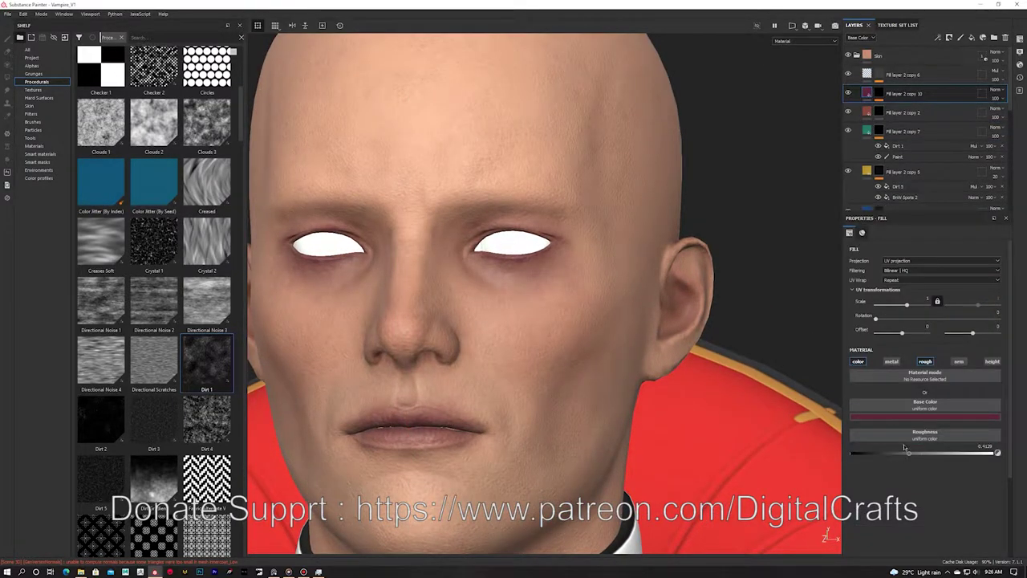
{"action": "left_click_drag", "start_coordinate": [900, 458], "coordinate": [909, 459]}
{"action": "left_click_drag", "start_coordinate": [598, 129], "coordinate": [643, 144], "text": "alt"}
{"action": "left_click_drag", "start_coordinate": [500, 169], "coordinate": [585, 219], "text": "alt"}
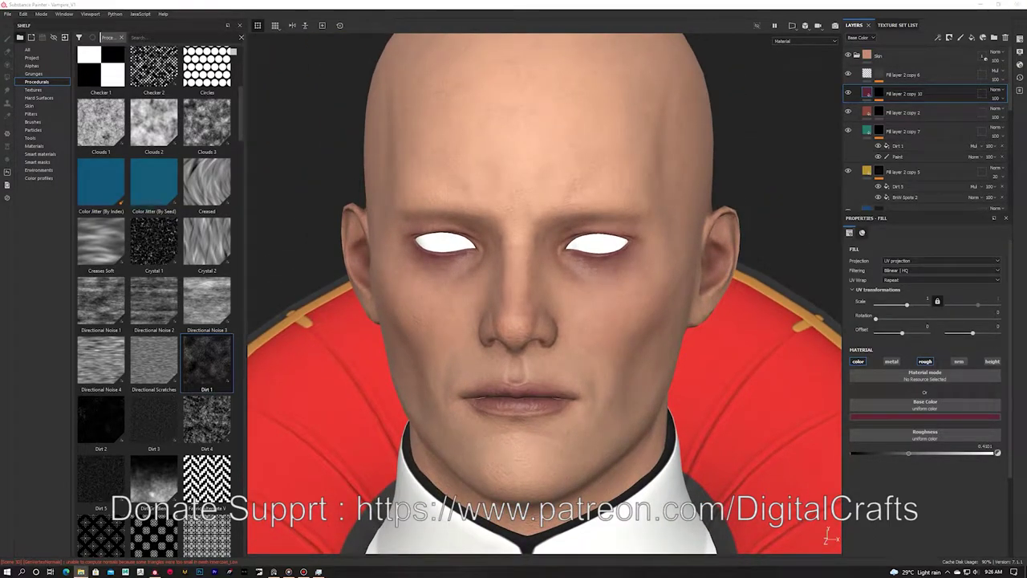
Open the texture export settings and choose the output folder for the maps.
{"action": "left_click", "coordinate": [8, 13]}
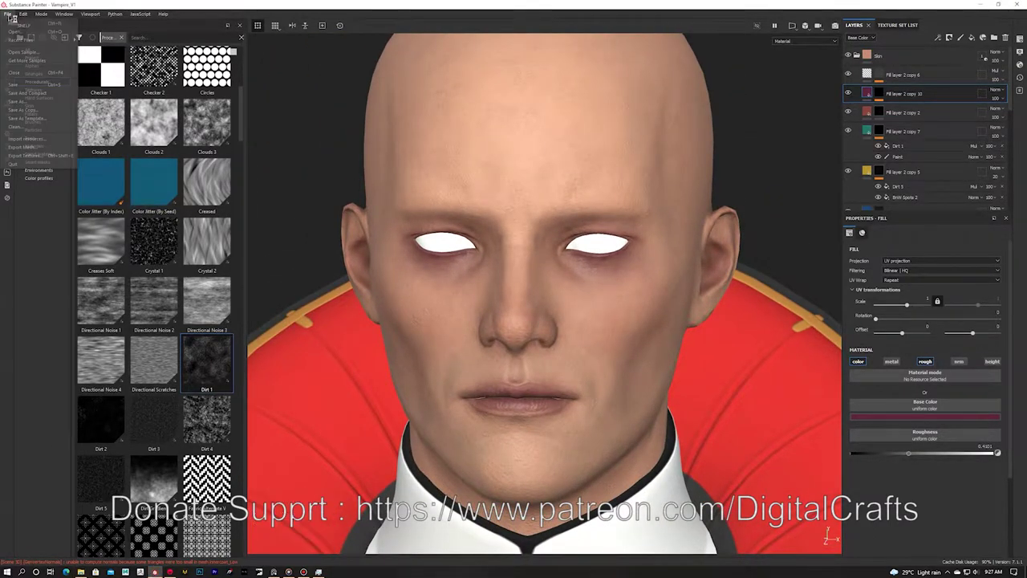
{"action": "left_click", "coordinate": [31, 140]}
{"action": "left_click", "coordinate": [586, 185]}
{"action": "left_click", "coordinate": [337, 343]}
{"action": "double_click", "coordinate": [394, 198]}
{"action": "double_click", "coordinate": [396, 205]}
{"action": "double_click", "coordinate": [401, 297]}
{"action": "double_click", "coordinate": [400, 213]}
{"action": "key", "text": "Return"}
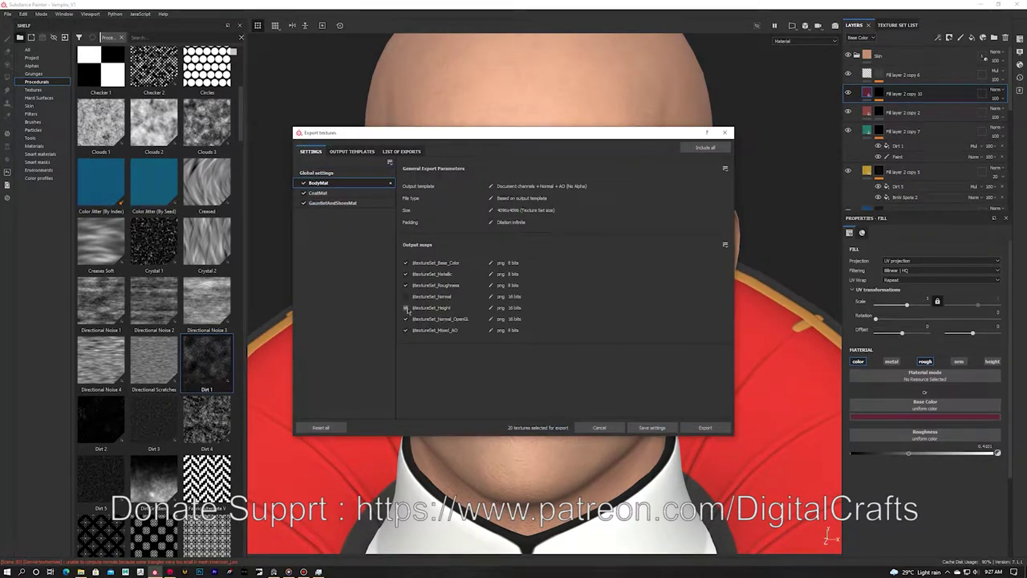
Exclude the Normal map from the CoatMat and GauntletAndShoesMat outputs and export the textures.
{"action": "left_click", "coordinate": [331, 194]}
{"action": "left_click", "coordinate": [406, 296]}
{"action": "left_click", "coordinate": [340, 204]}
{"action": "left_click", "coordinate": [405, 297]}
{"action": "left_click", "coordinate": [339, 173]}
{"action": "left_click", "coordinate": [700, 428]}
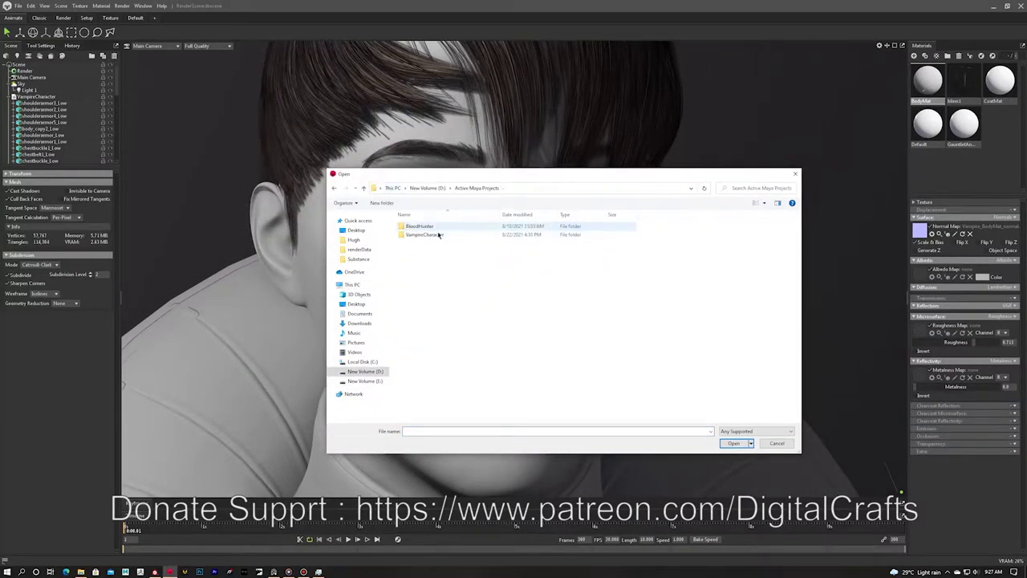
In Marmoset Toolbag, load BodyMat's exported base color texture as its albedo map and the roughness texture as its roughness map.
{"action": "left_click", "coordinate": [509, 232]}
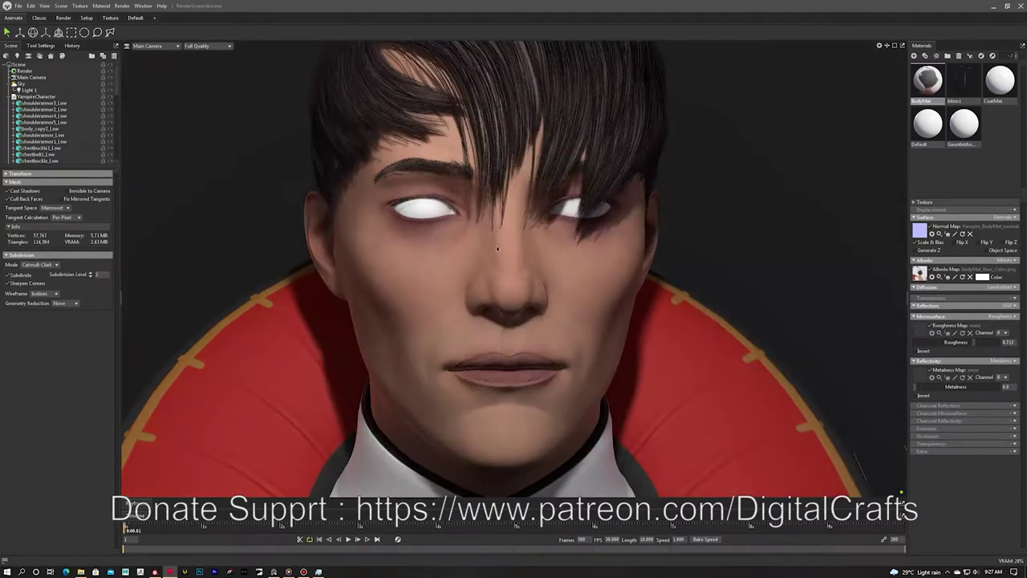
{"action": "left_click_drag", "start_coordinate": [496, 246], "coordinate": [542, 257]}
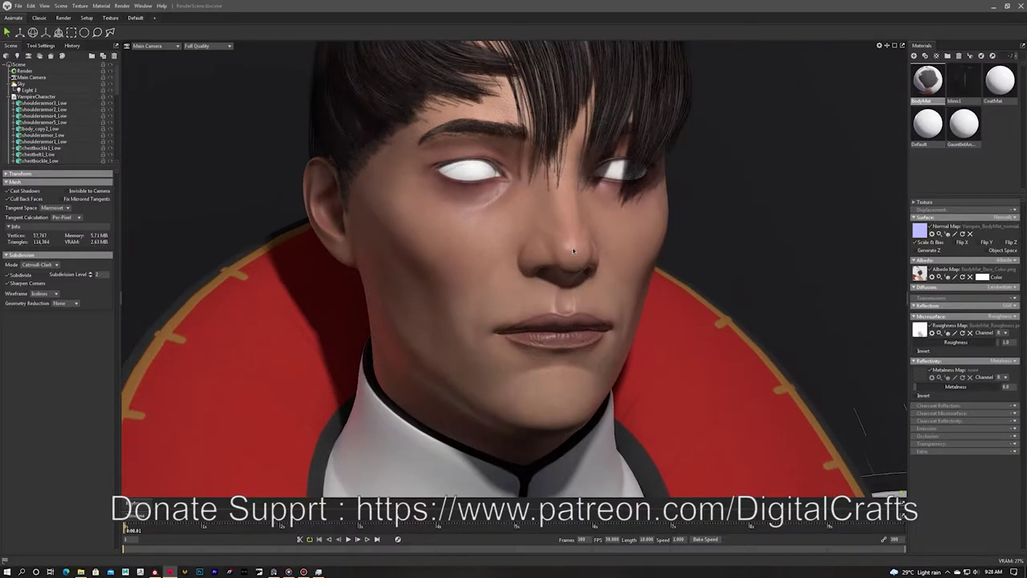
{"action": "left_click_drag", "start_coordinate": [597, 244], "coordinate": [632, 255]}
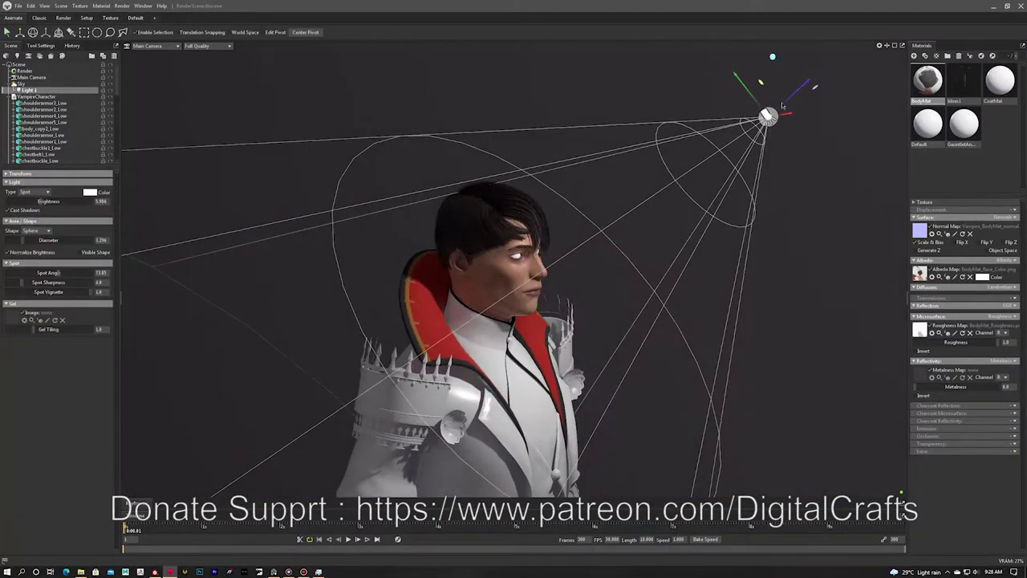
Reposition the Light 1 spotlight in front of the character and check the lighting on the face up close.
{"action": "left_click_drag", "start_coordinate": [782, 101], "coordinate": [835, 95]}
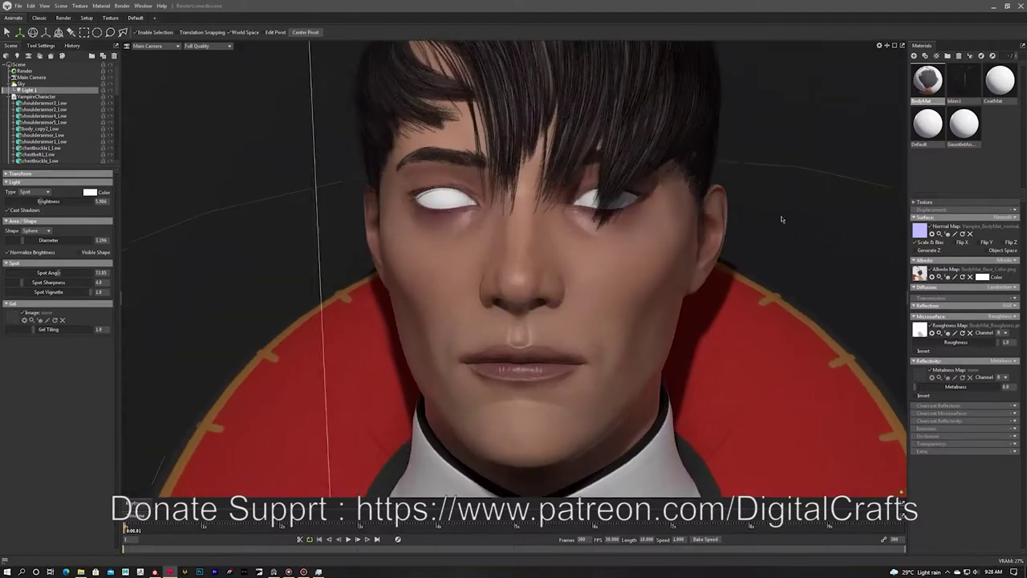
{"action": "left_click_drag", "start_coordinate": [449, 240], "coordinate": [474, 241]}
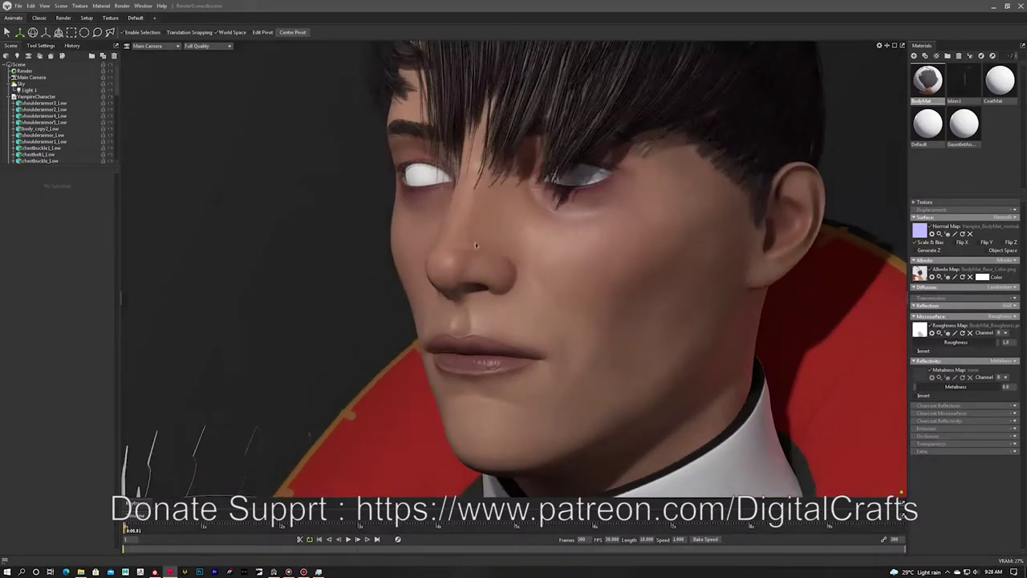
Load the exported BodyMat mixed AO texture as BodyMat's occlusion map and check the face from the front.
{"action": "scroll", "coordinate": [398, 231], "scroll_direction": "down", "scroll_amount": 2}
{"action": "left_click", "coordinate": [481, 249]}
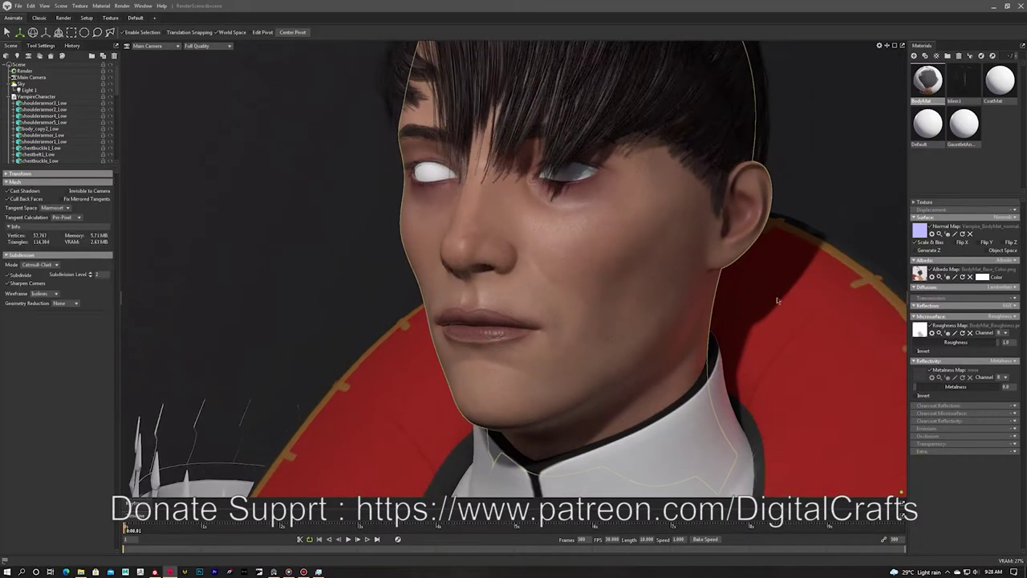
{"action": "left_click", "coordinate": [1013, 437]}
{"action": "left_click", "coordinate": [996, 452]}
{"action": "left_click", "coordinate": [920, 451]}
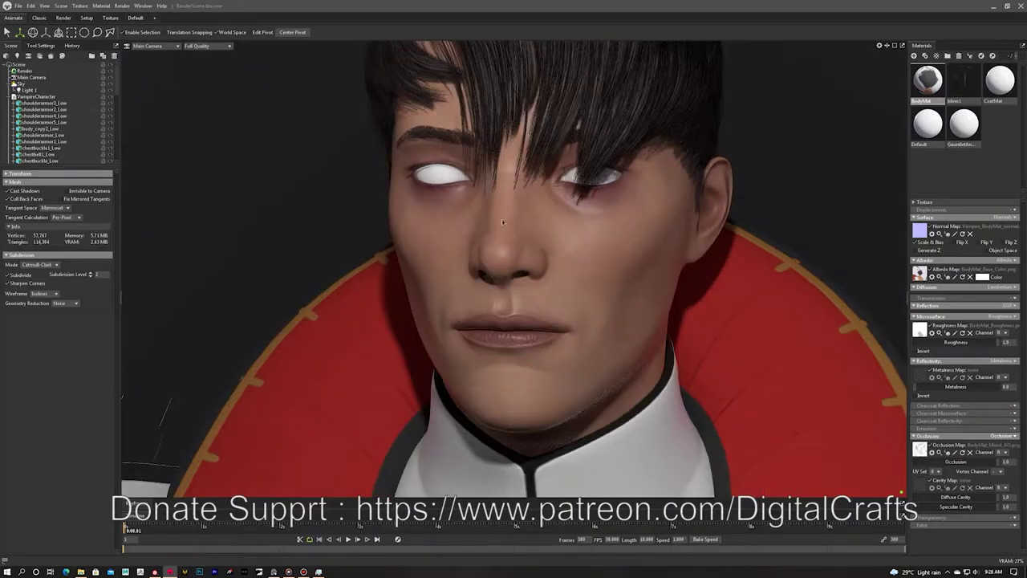
{"action": "left_click_drag", "start_coordinate": [502, 219], "coordinate": [554, 265]}
{"action": "scroll", "coordinate": [603, 309], "scroll_direction": "up", "scroll_amount": 5}
{"action": "scroll", "coordinate": [520, 306], "scroll_direction": "down", "scroll_amount": 8}
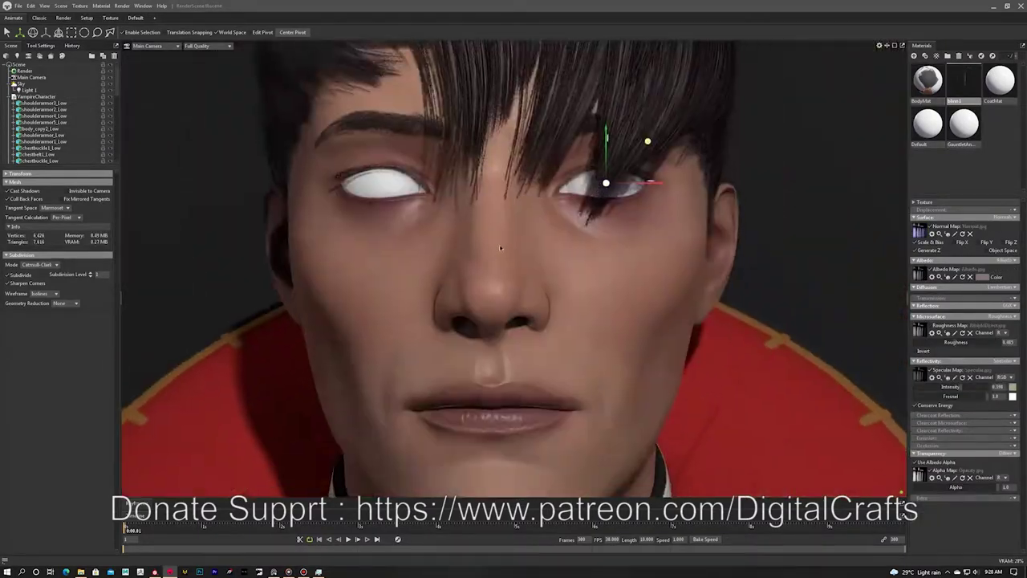
Adjust the Light 1 spotlight's diameter to soften the shadows on the face.
{"action": "mouse_move", "coordinate": [401, 225]}
{"action": "left_mouse_down"}
{"action": "mouse_move", "coordinate": [475, 225]}
{"action": "mouse_move", "coordinate": [401, 229]}
{"action": "left_mouse_up"}
{"action": "left_click", "coordinate": [25, 70]}
{"action": "left_click", "coordinate": [29, 90]}
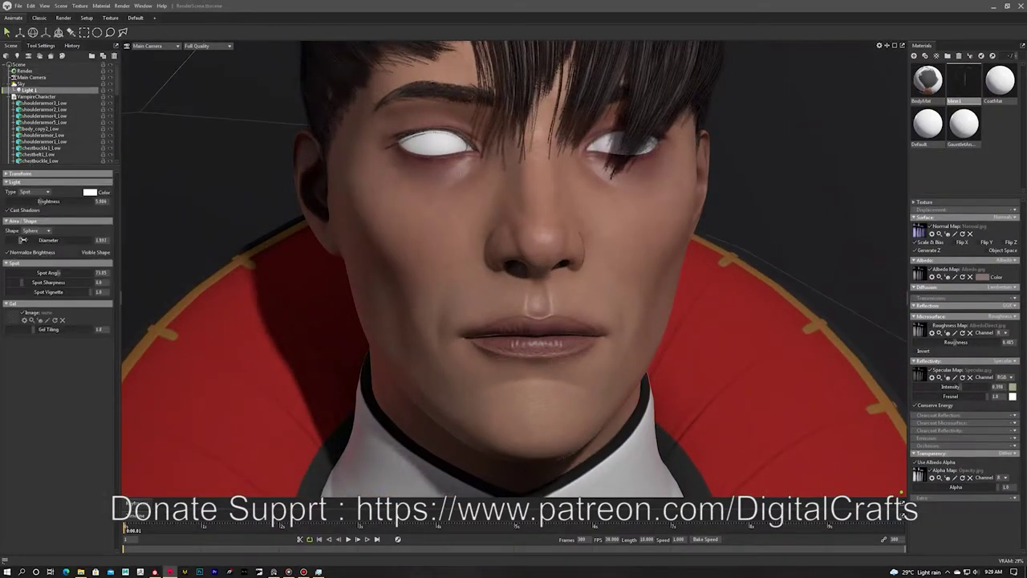
{"action": "left_click_drag", "start_coordinate": [27, 250], "coordinate": [33, 251]}
Set BodyMat's transmission to Subsurface Scattering with a scatter depth of about 0.156 mm and inspect the skin up close.
{"action": "left_click", "coordinate": [526, 277]}
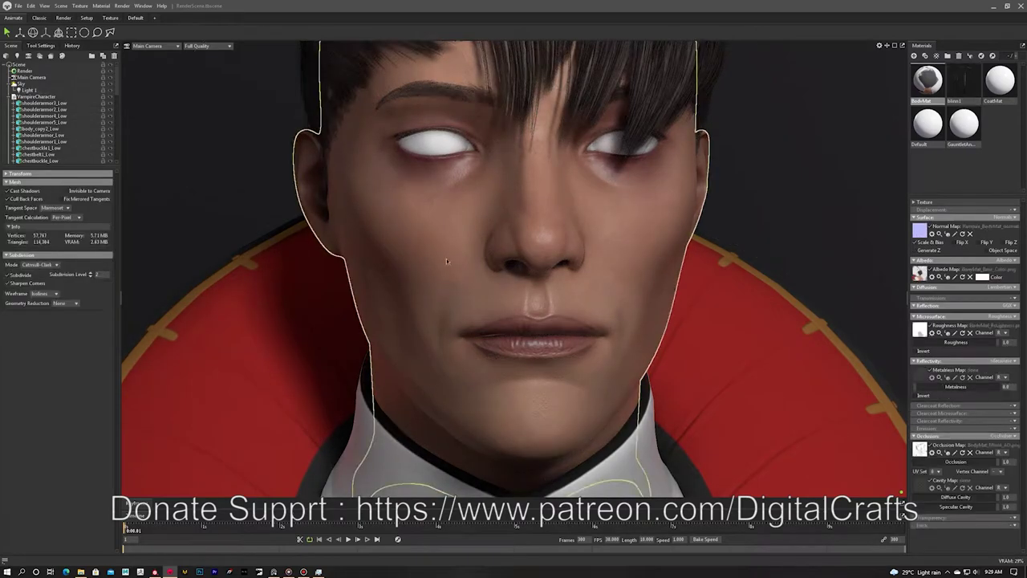
{"action": "left_click", "coordinate": [1013, 298]}
{"action": "left_click", "coordinate": [989, 322]}
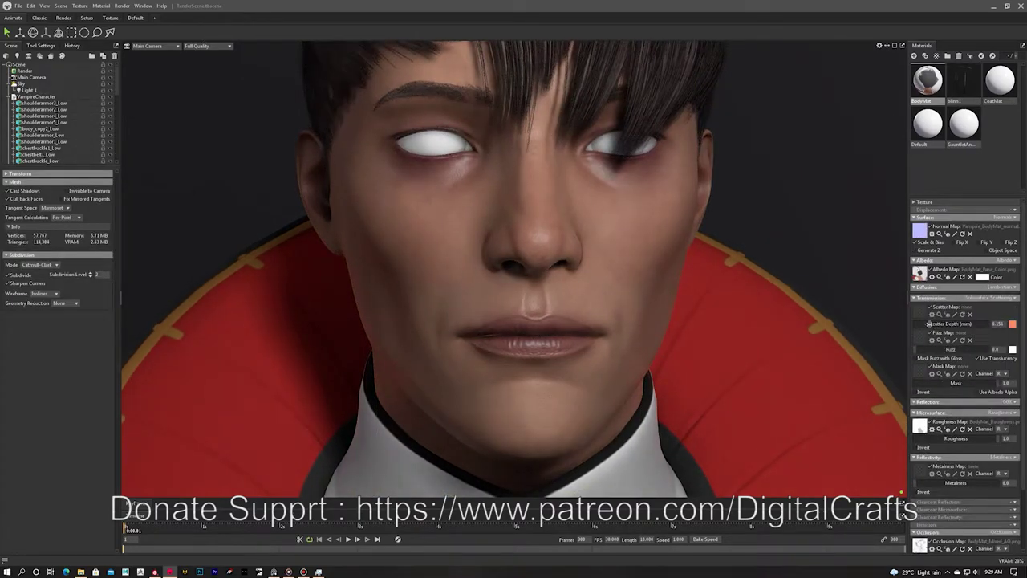
{"action": "left_click_drag", "start_coordinate": [930, 324], "coordinate": [929, 329]}
{"action": "left_click_drag", "start_coordinate": [514, 285], "coordinate": [655, 289]}
{"action": "scroll", "coordinate": [499, 262], "scroll_direction": "up", "scroll_amount": 4}
{"action": "middle_click_drag", "start_coordinate": [499, 263], "coordinate": [442, 354]}
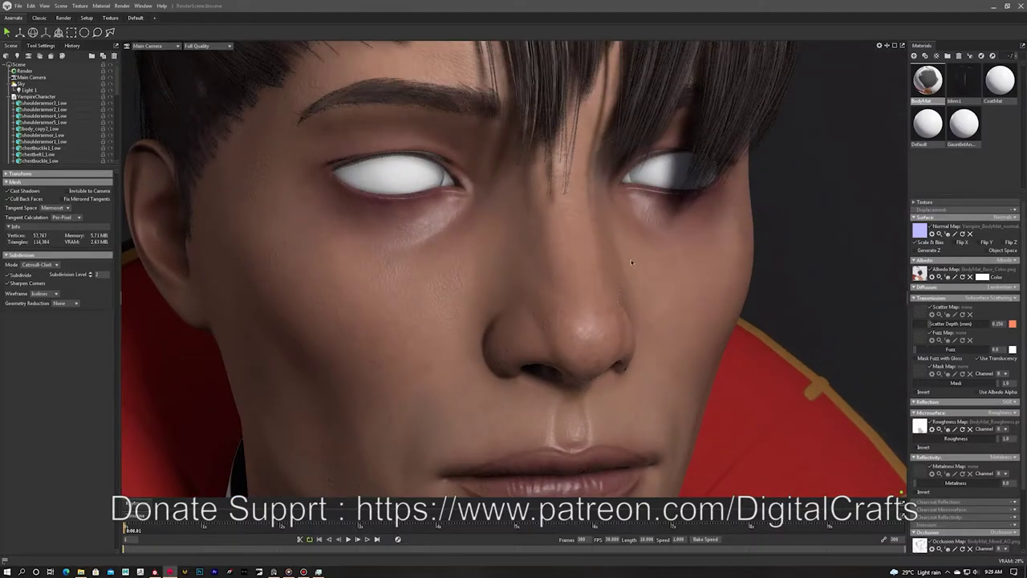
{"action": "left_click_drag", "start_coordinate": [802, 257], "coordinate": [701, 285]}
{"action": "scroll", "coordinate": [702, 284], "scroll_direction": "down", "scroll_amount": 5}
{"action": "left_click_drag", "start_coordinate": [598, 247], "coordinate": [546, 252]}
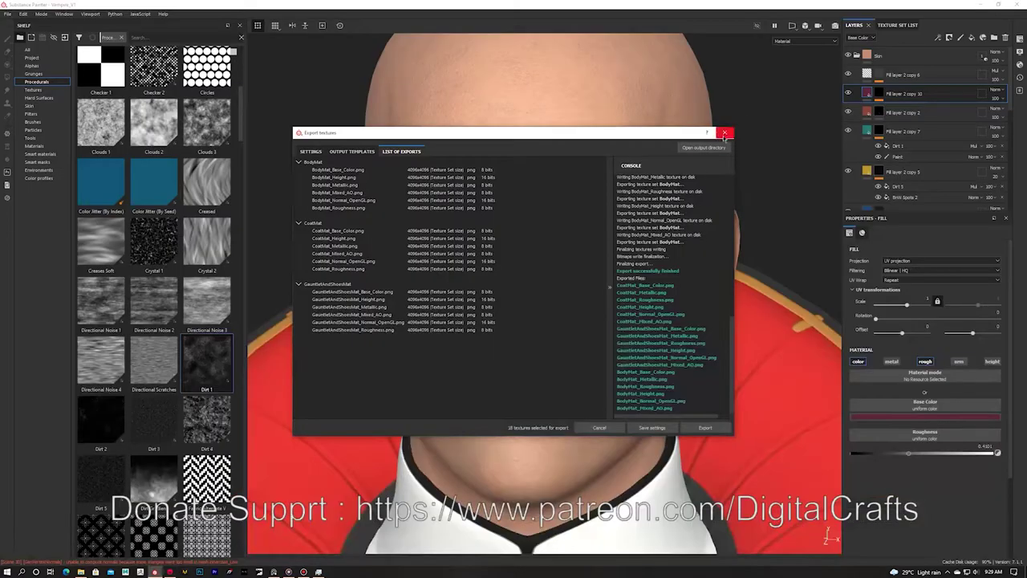
Switch back to Substance Painter, close the export window and save the project under the new name Vampire_V2.
{"action": "left_click", "coordinate": [725, 135]}
{"action": "left_click", "coordinate": [8, 13]}
{"action": "left_click", "coordinate": [29, 82]}
{"action": "left_click", "coordinate": [80, 257]}
{"action": "key", "text": "BackSpace"}
{"action": "type", "text": "2"}
{"action": "key", "text": "Return"}
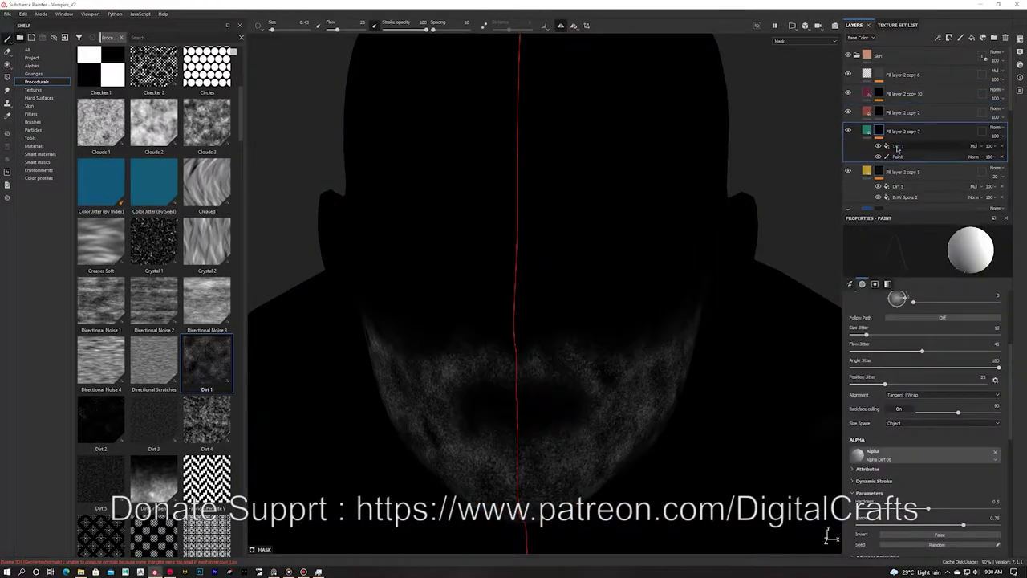
Review the teal Fill layer 2 copy 7's base color and add a paint effect to its mask beneath Dirt 1.
{"action": "left_click", "coordinate": [868, 131]}
{"action": "left_click", "coordinate": [924, 416]}
{"action": "left_click_drag", "start_coordinate": [594, 152], "coordinate": [592, 204], "text": "alt"}
{"action": "scroll", "coordinate": [591, 203], "scroll_direction": "up", "scroll_amount": 3}
{"action": "left_click", "coordinate": [879, 131]}
{"action": "right_click", "coordinate": [896, 130]}
{"action": "left_click", "coordinate": [927, 425]}
{"action": "left_click_drag", "start_coordinate": [899, 146], "coordinate": [898, 160]}
Paint teal tint under the eyes in the layer's mask with Dirt 1 hidden, and turn Dirt 1 back on.
{"action": "left_click_drag", "start_coordinate": [546, 296], "coordinate": [571, 296], "text": "alt"}
{"action": "right_click_drag", "start_coordinate": [562, 296], "coordinate": [571, 296], "text": "ctrl"}
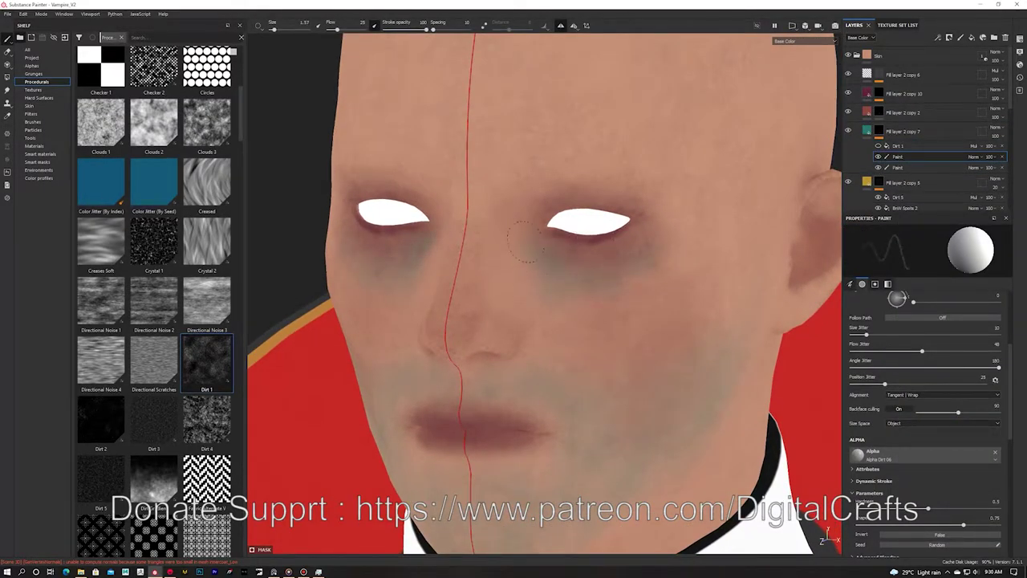
{"action": "mouse_move", "coordinate": [548, 278]}
{"action": "left_mouse_down", "text": "alt"}
{"action": "mouse_move", "coordinate": [568, 276]}
{"action": "mouse_move", "coordinate": [563, 296]}
{"action": "left_mouse_up", "text": "alt"}
{"action": "key", "text": "m"}
{"action": "left_click_drag", "start_coordinate": [609, 155], "coordinate": [571, 158], "text": "alt"}
{"action": "left_click", "coordinate": [878, 146]}
Paint a reddish tint over the cheeks in the mask of the red Fill layer 2 copy 2.
{"action": "left_click", "coordinate": [916, 95]}
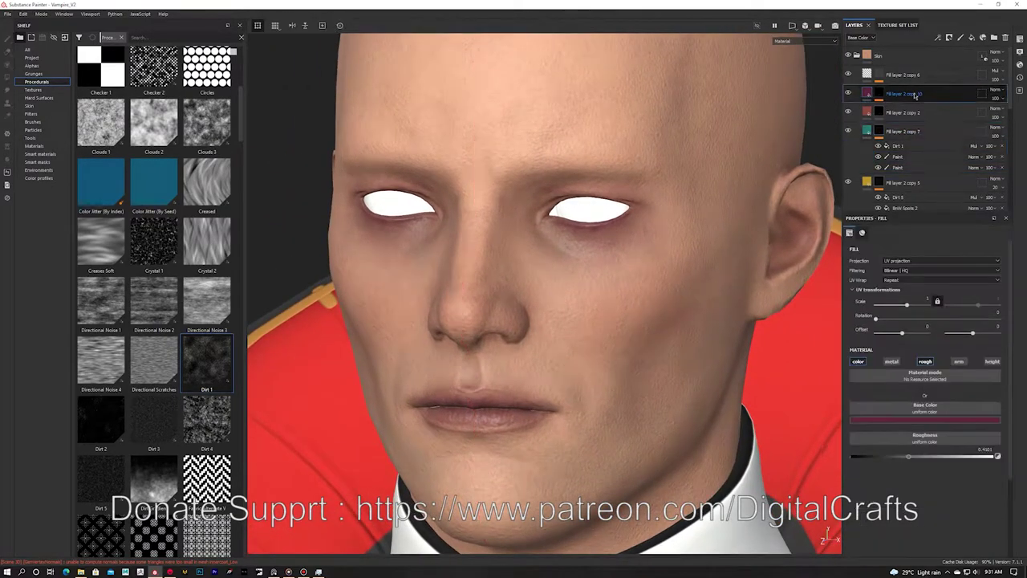
{"action": "left_click", "coordinate": [905, 115]}
{"action": "left_click", "coordinate": [880, 113], "text": "alt"}
{"action": "left_click", "coordinate": [868, 113]}
{"action": "middle_click_drag", "start_coordinate": [590, 273], "coordinate": [550, 243], "text": "alt"}
{"action": "left_click", "coordinate": [880, 113]}
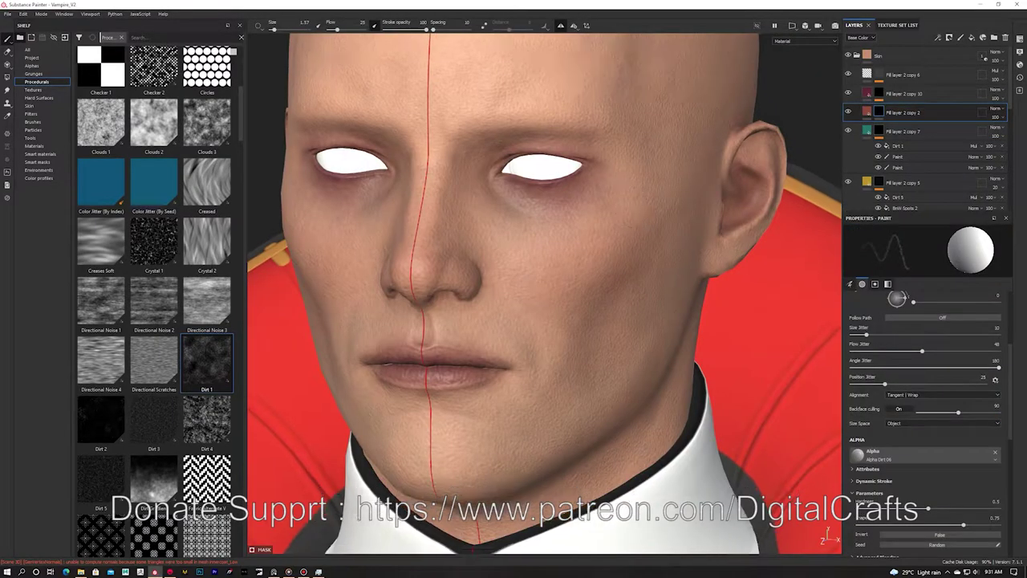
{"action": "left_click_drag", "start_coordinate": [562, 289], "coordinate": [529, 291], "text": "alt"}
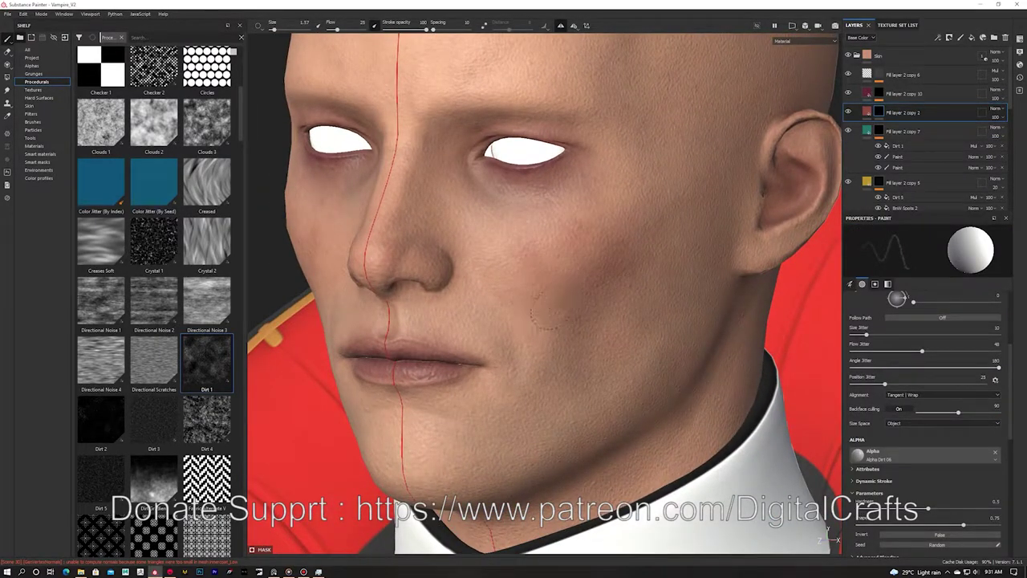
{"action": "left_click_drag", "start_coordinate": [530, 293], "coordinate": [549, 386], "text": "alt"}
{"action": "left_click_drag", "start_coordinate": [514, 332], "coordinate": [520, 265], "text": "alt"}
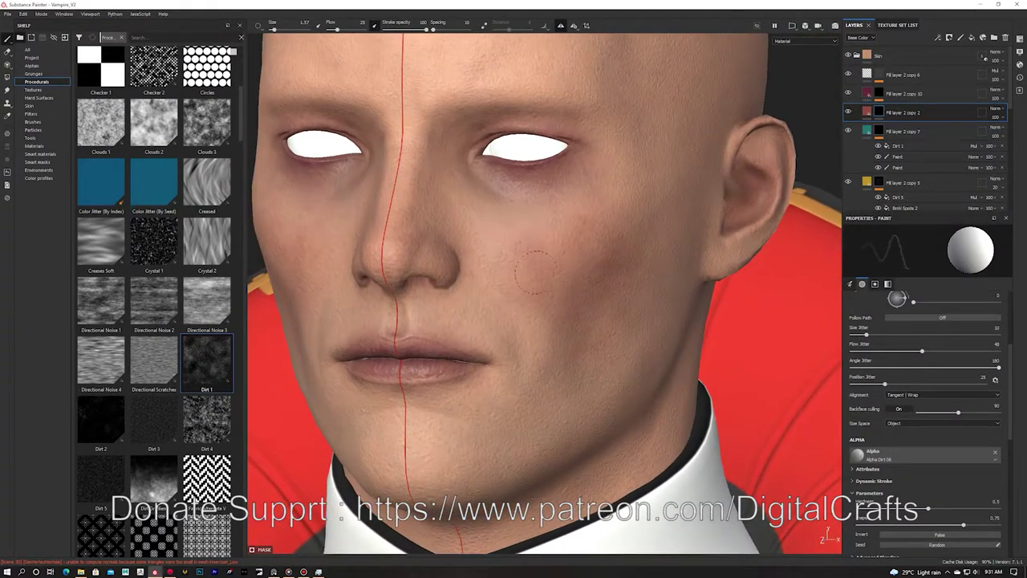
Build up the red tint further across the mid face, checking it on the base color channel alone.
{"action": "mouse_move", "coordinate": [560, 358]}
{"action": "left_mouse_down", "text": "alt"}
{"action": "mouse_move", "coordinate": [593, 370]}
{"action": "mouse_move", "coordinate": [622, 353]}
{"action": "left_mouse_up", "text": "alt"}
{"action": "right_click_drag", "start_coordinate": [622, 353], "coordinate": [514, 281], "text": "alt"}
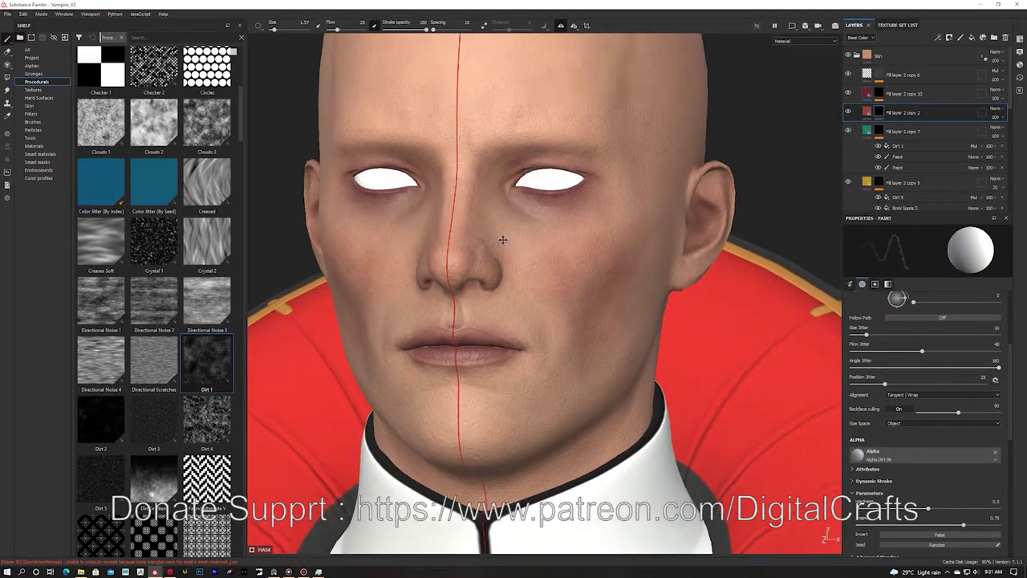
{"action": "left_click_drag", "start_coordinate": [449, 245], "coordinate": [468, 239], "text": "alt"}
{"action": "left_click_drag", "start_coordinate": [574, 281], "coordinate": [525, 279], "text": "alt"}
{"action": "right_click_drag", "start_coordinate": [578, 281], "coordinate": [642, 264], "text": "alt"}
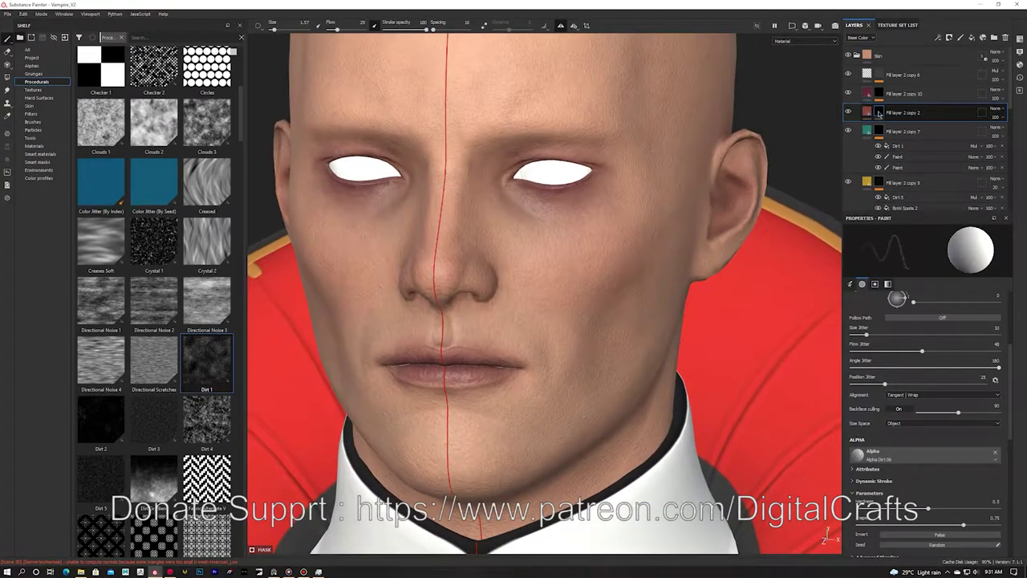
{"action": "key", "text": "c"}
{"action": "left_click_drag", "start_coordinate": [726, 241], "coordinate": [682, 245], "text": "alt"}
{"action": "right_click_drag", "start_coordinate": [682, 246], "coordinate": [530, 275], "text": "alt"}
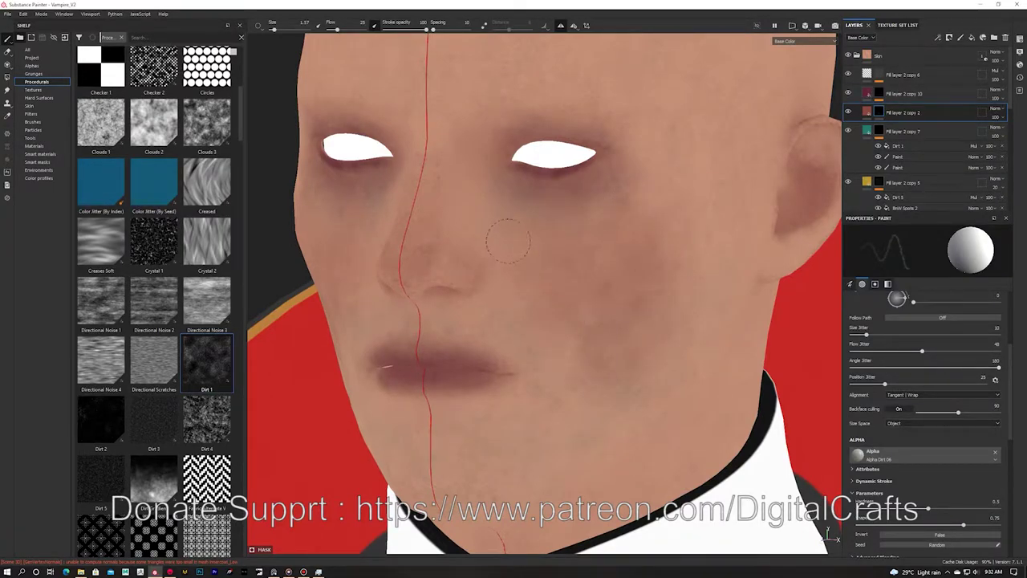
{"action": "mouse_move", "coordinate": [574, 365]}
{"action": "left_mouse_down", "text": "alt"}
{"action": "mouse_move", "coordinate": [544, 378]}
{"action": "mouse_move", "coordinate": [561, 371]}
{"action": "left_mouse_up", "text": "alt"}
Duplicate the yellow Fill layer 2 copy 5, move the copy above Fill layer 2 copy 10 and adjust its base color.
{"action": "left_click", "coordinate": [901, 184]}
{"action": "key", "text": "ctrl+d"}
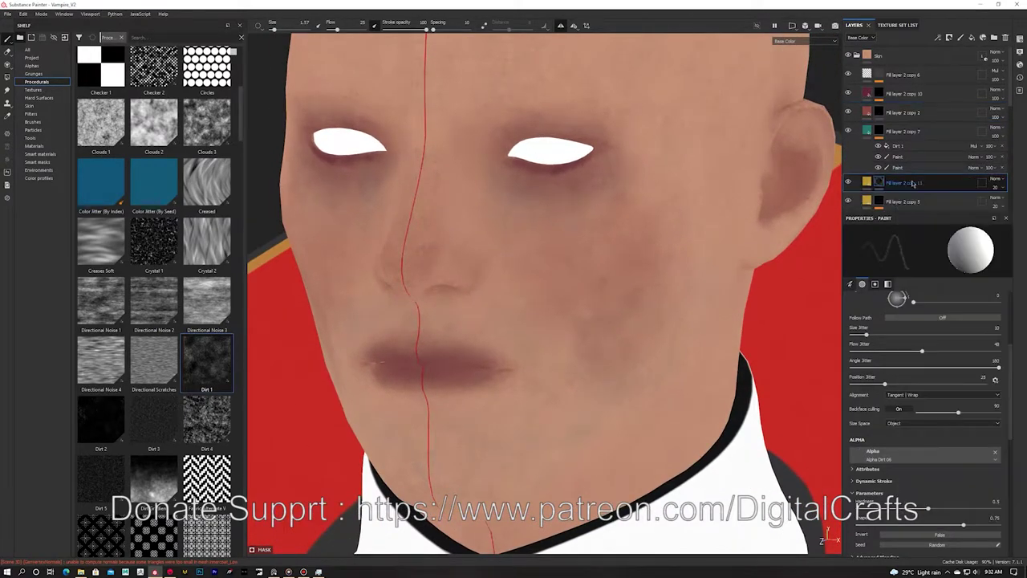
{"action": "left_click_drag", "start_coordinate": [913, 183], "coordinate": [897, 86]}
{"action": "left_click", "coordinate": [866, 94]}
{"action": "left_click", "coordinate": [896, 417]}
{"action": "left_click", "coordinate": [935, 445]}
{"action": "left_click_drag", "start_coordinate": [931, 450], "coordinate": [935, 449]}
{"action": "left_click_drag", "start_coordinate": [567, 277], "coordinate": [548, 282], "text": "alt"}
Give the duplicated yellow layer a black mask with a paint effect.
{"action": "right_click", "coordinate": [900, 92]}
{"action": "left_click", "coordinate": [918, 105]}
{"action": "right_click", "coordinate": [887, 91]}
{"action": "left_click", "coordinate": [913, 221]}
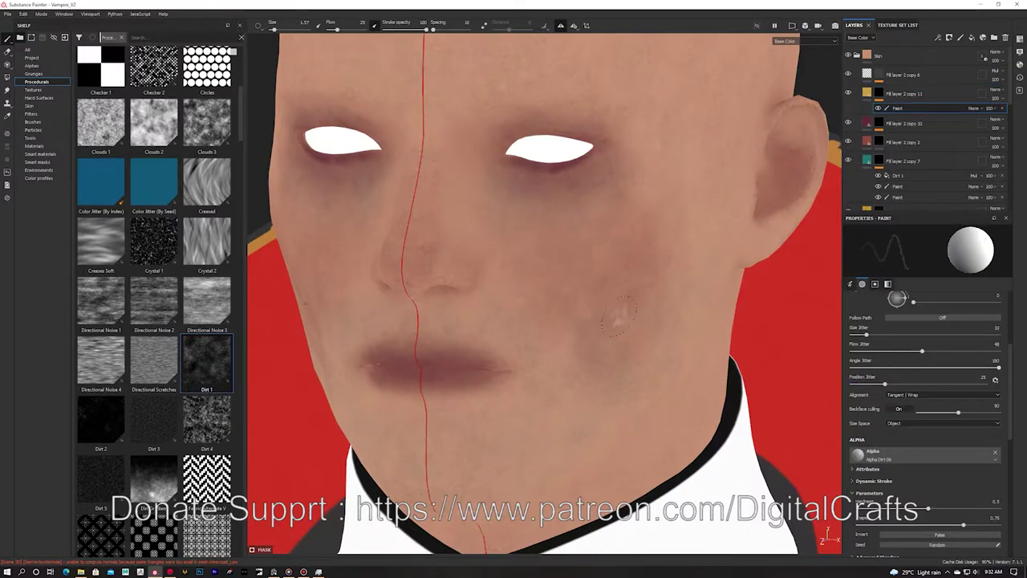
Paint the yellow tint with a larger brush over the forehead, beside the nose and along the outer cheeks and jaw.
{"action": "mouse_move", "coordinate": [499, 201]}
{"action": "middle_mouse_down", "text": "alt"}
{"action": "mouse_move", "coordinate": [562, 183]}
{"action": "mouse_move", "coordinate": [525, 273]}
{"action": "middle_mouse_up", "text": "alt"}
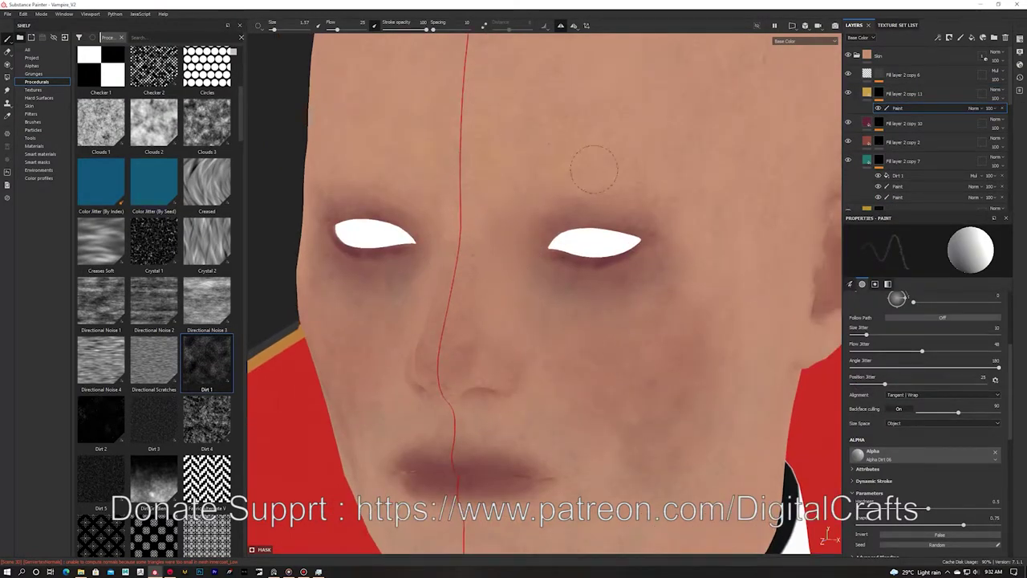
{"action": "right_click_drag", "start_coordinate": [554, 129], "coordinate": [598, 129], "text": "ctrl"}
{"action": "mouse_move", "coordinate": [500, 147]}
{"action": "left_mouse_down", "text": "alt"}
{"action": "mouse_move", "coordinate": [539, 236]}
{"action": "mouse_move", "coordinate": [547, 195]}
{"action": "mouse_move", "coordinate": [533, 171]}
{"action": "left_mouse_up", "text": "alt"}
{"action": "right_click_drag", "start_coordinate": [451, 192], "coordinate": [419, 191], "text": "ctrl"}
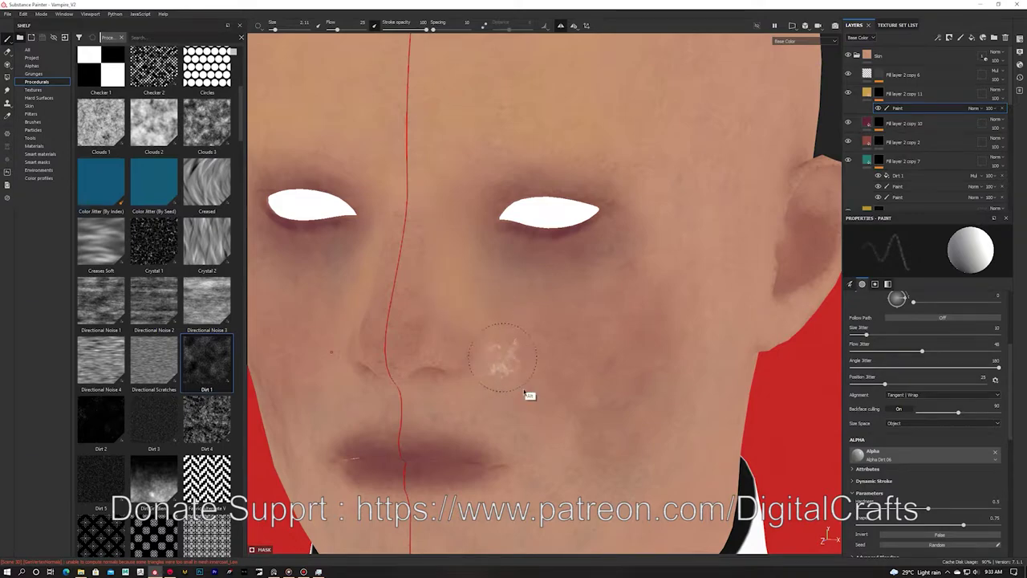
{"action": "left_click_drag", "start_coordinate": [530, 394], "coordinate": [518, 374], "text": "alt"}
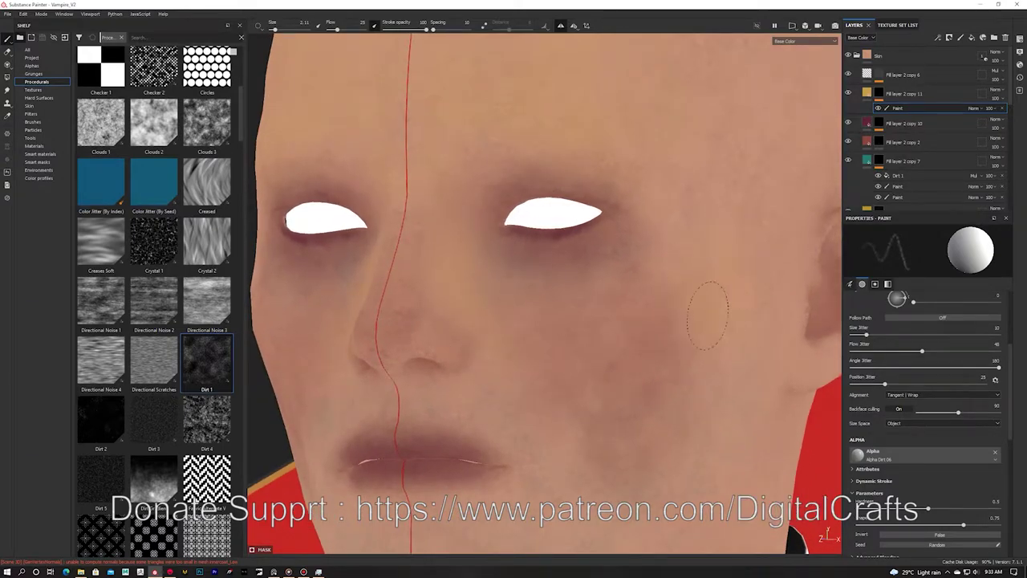
{"action": "middle_click_drag", "start_coordinate": [613, 282], "coordinate": [584, 143], "text": "alt"}
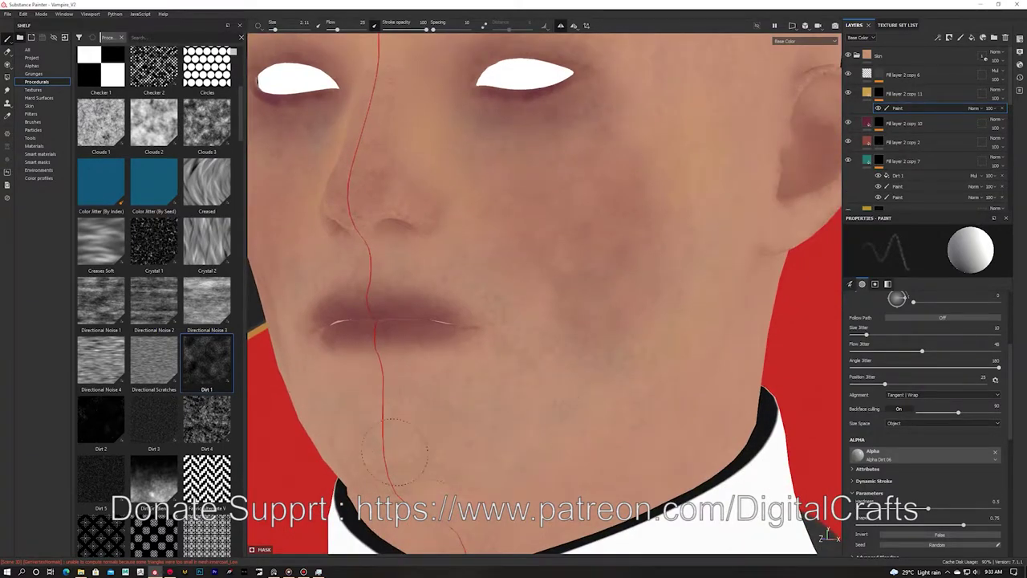
{"action": "scroll", "coordinate": [546, 270], "scroll_direction": "down", "scroll_amount": 3}
{"action": "key", "text": "m"}
{"action": "middle_click_drag", "start_coordinate": [537, 276], "coordinate": [526, 322], "text": "alt"}
Add a Dirt 3 fill to the yellow layer's mask, set to Multiply with a scale of about 6.3, and adjust its balance.
{"action": "right_click", "coordinate": [914, 92]}
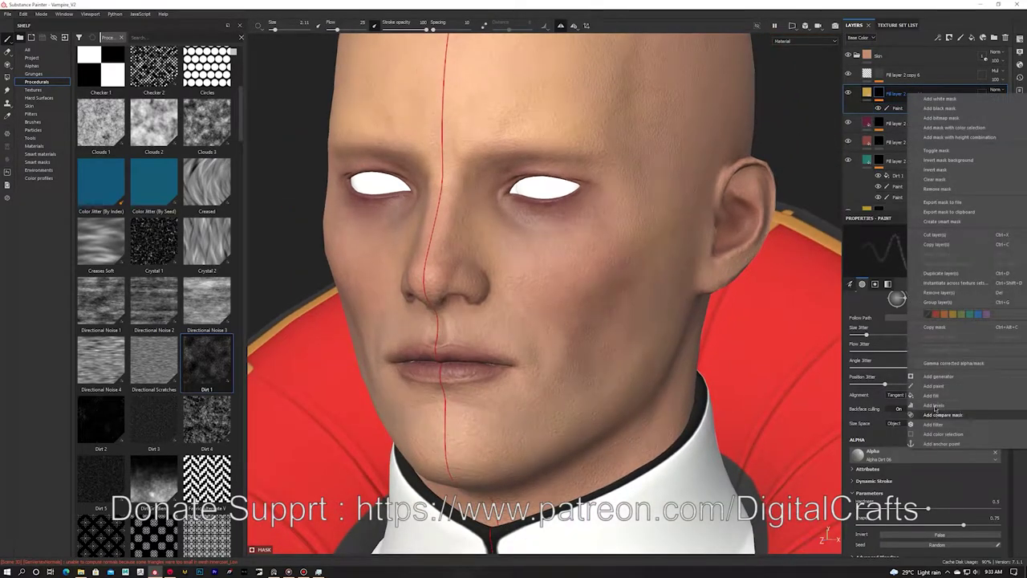
{"action": "left_click", "coordinate": [938, 413]}
{"action": "left_click_drag", "start_coordinate": [153, 419], "coordinate": [921, 363]}
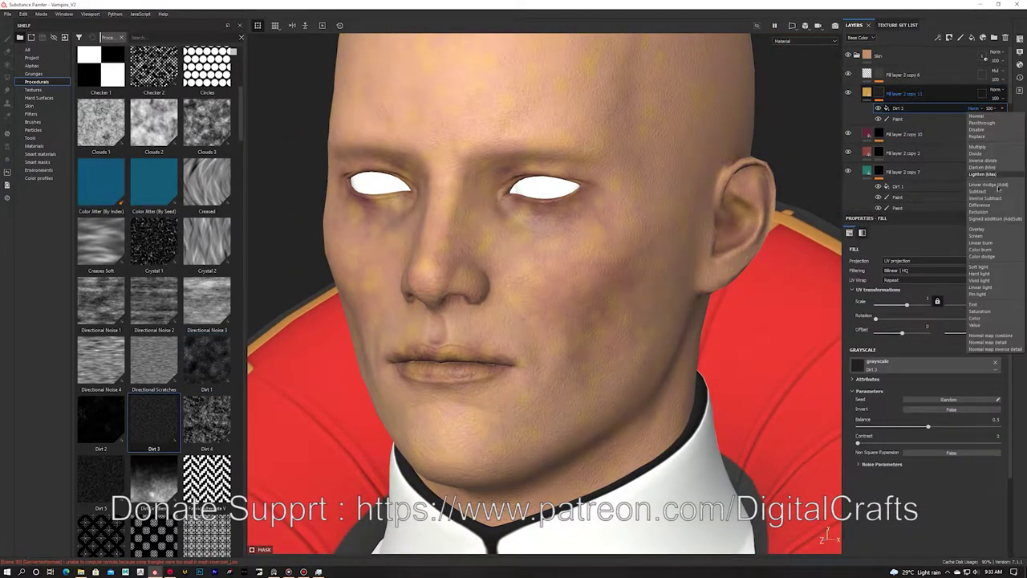
{"action": "left_click_drag", "start_coordinate": [910, 308], "coordinate": [912, 308]}
{"action": "left_click", "coordinate": [878, 93], "text": "alt"}
{"action": "left_click", "coordinate": [900, 108]}
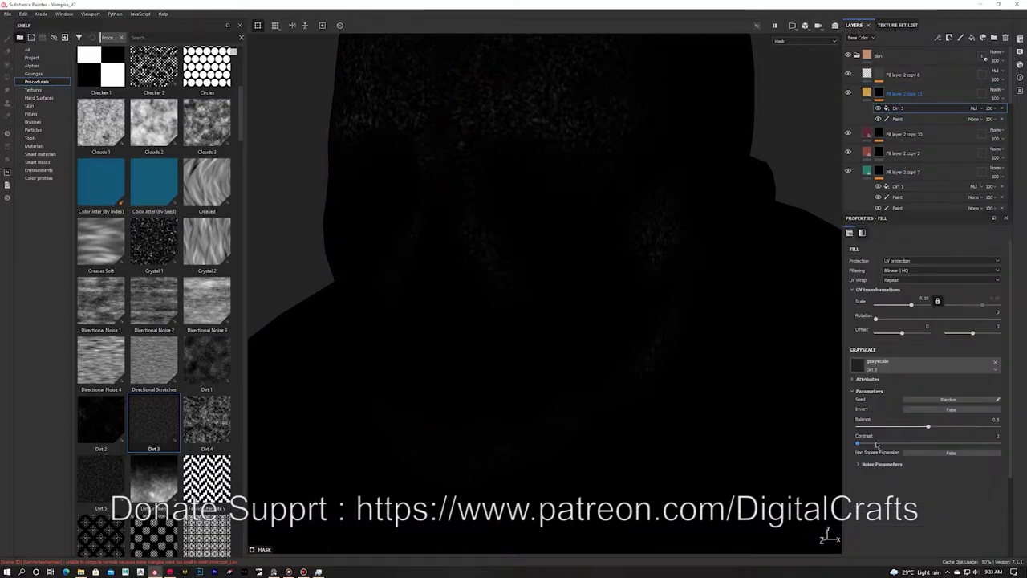
{"action": "left_click_drag", "start_coordinate": [974, 427], "coordinate": [963, 427]}
Check the yellow tint in the base color and material views and save the project.
{"action": "left_click", "coordinate": [867, 93]}
{"action": "left_click_drag", "start_coordinate": [642, 156], "coordinate": [618, 165], "text": "alt"}
{"action": "key", "text": "c"}
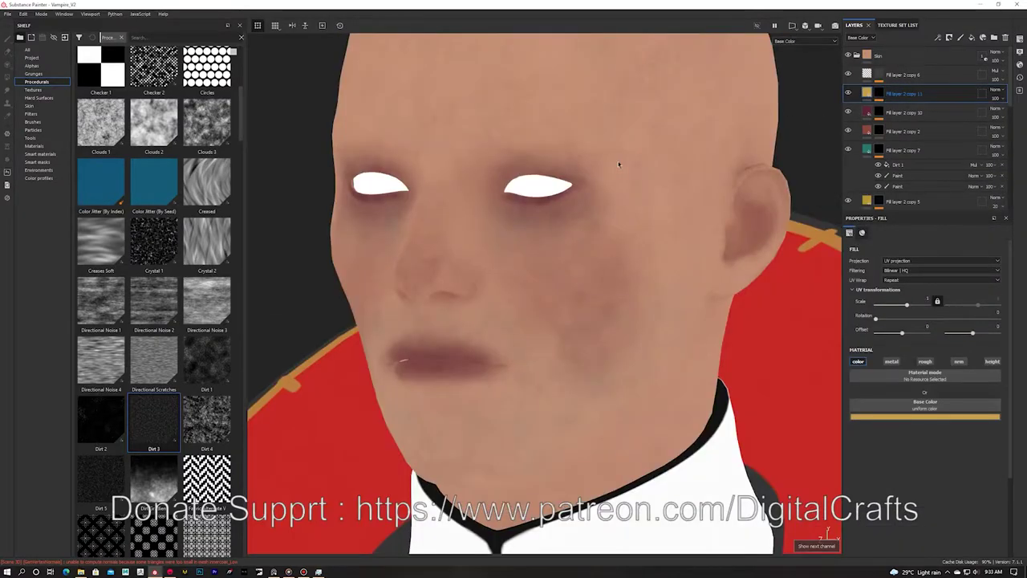
{"action": "left_click_drag", "start_coordinate": [505, 215], "coordinate": [514, 241], "text": "alt"}
{"action": "key", "text": "m"}
{"action": "key", "text": "ctrl+s"}
{"action": "scroll", "coordinate": [504, 227], "scroll_direction": "up", "scroll_amount": 3}
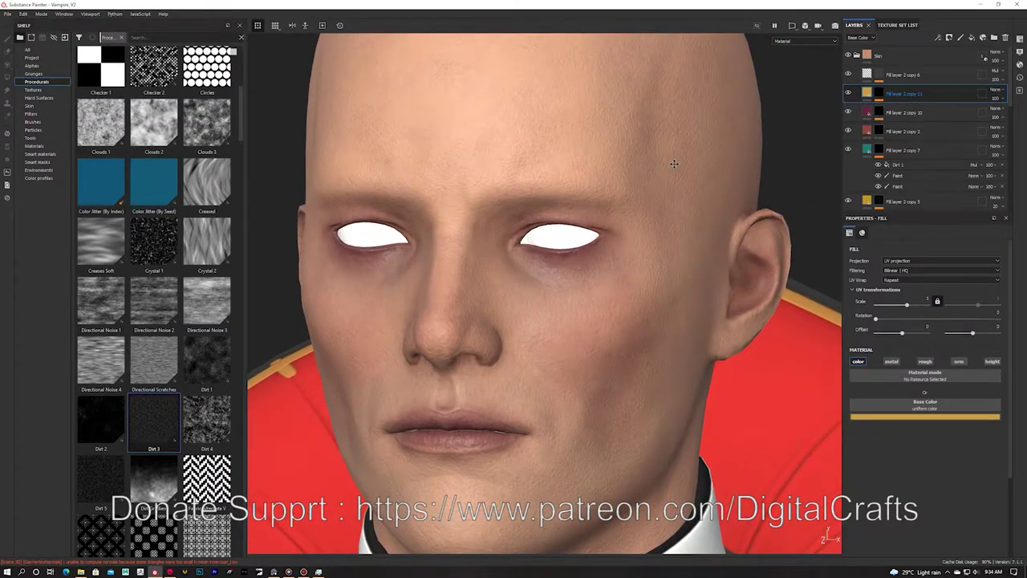
Duplicate the Fill layer 2 copy 10 layer and give the copy a black mask.
{"action": "left_click_drag", "start_coordinate": [675, 163], "coordinate": [681, 155], "text": "alt"}
{"action": "left_click", "coordinate": [907, 113]}
{"action": "key", "text": "ctrl+d"}
{"action": "right_click", "coordinate": [909, 113]}
{"action": "left_click", "coordinate": [931, 128]}
{"action": "middle_click_drag", "start_coordinate": [621, 187], "coordinate": [683, 151], "text": "alt"}
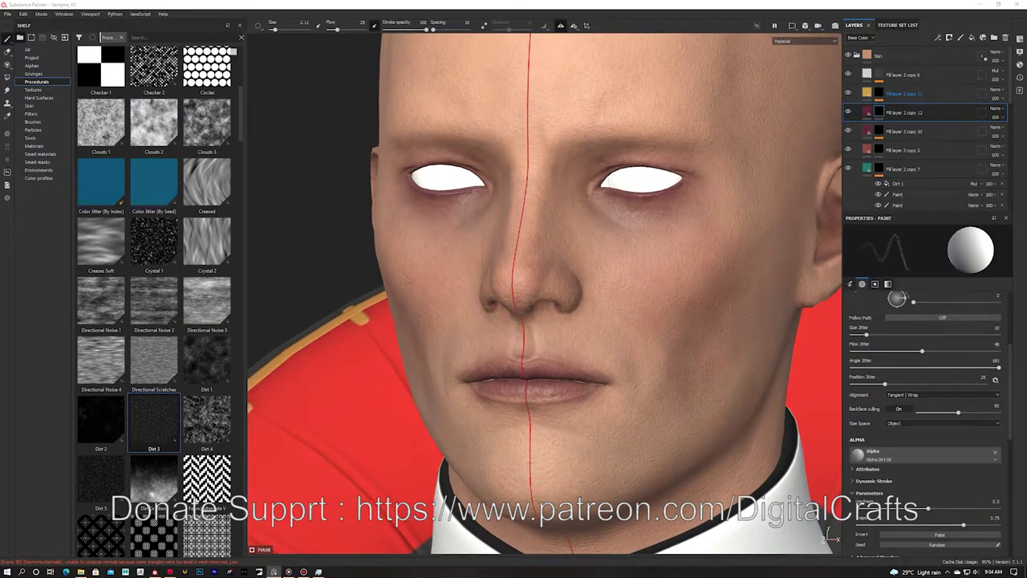
Turn off the duplicated layer's roughness channel and change its base color to dark red.
{"action": "left_click", "coordinate": [868, 112]}
{"action": "left_click", "coordinate": [895, 417]}
{"action": "left_click", "coordinate": [922, 362]}
{"action": "left_click", "coordinate": [867, 131]}
{"action": "left_click", "coordinate": [868, 112]}
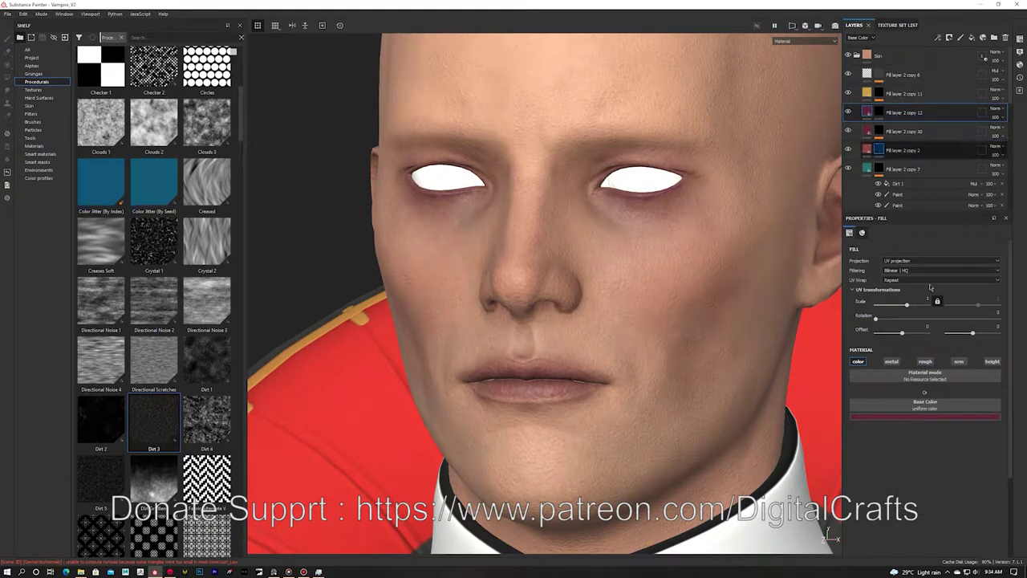
{"action": "left_click", "coordinate": [932, 417]}
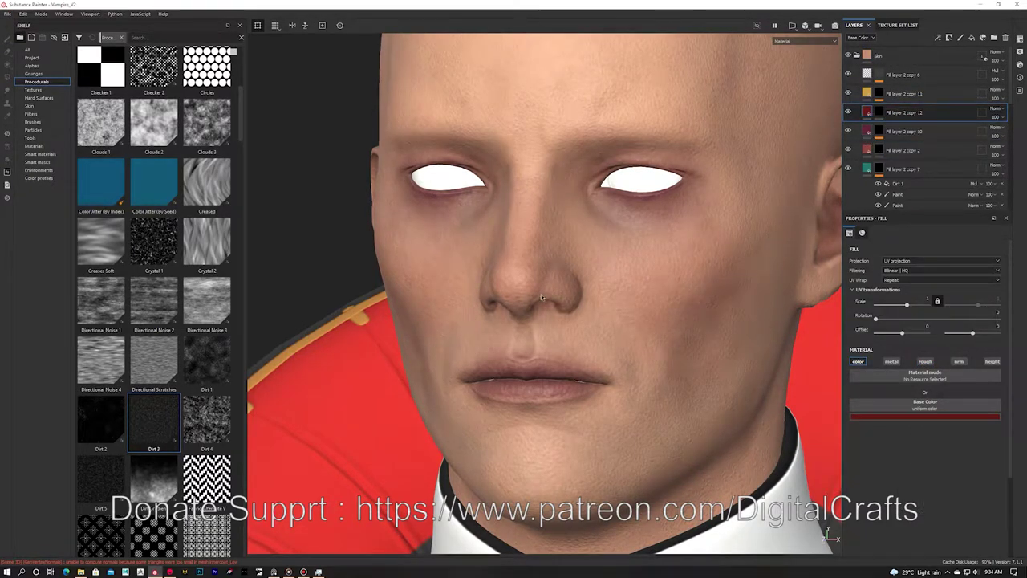
Add a paint effect to the dark red layer's mask and turn off symmetry for painting.
{"action": "left_click_drag", "start_coordinate": [539, 300], "coordinate": [598, 302], "text": "alt"}
{"action": "right_click", "coordinate": [897, 112]}
{"action": "left_click", "coordinate": [879, 113]}
{"action": "right_click", "coordinate": [905, 113]}
{"action": "left_click", "coordinate": [935, 241]}
{"action": "middle_click_drag", "start_coordinate": [595, 195], "coordinate": [587, 227], "text": "alt"}
{"action": "left_click_drag", "start_coordinate": [586, 226], "coordinate": [591, 168], "text": "alt"}
{"action": "left_click", "coordinate": [561, 26]}
{"action": "middle_click_drag", "start_coordinate": [592, 167], "coordinate": [576, 223], "text": "alt"}
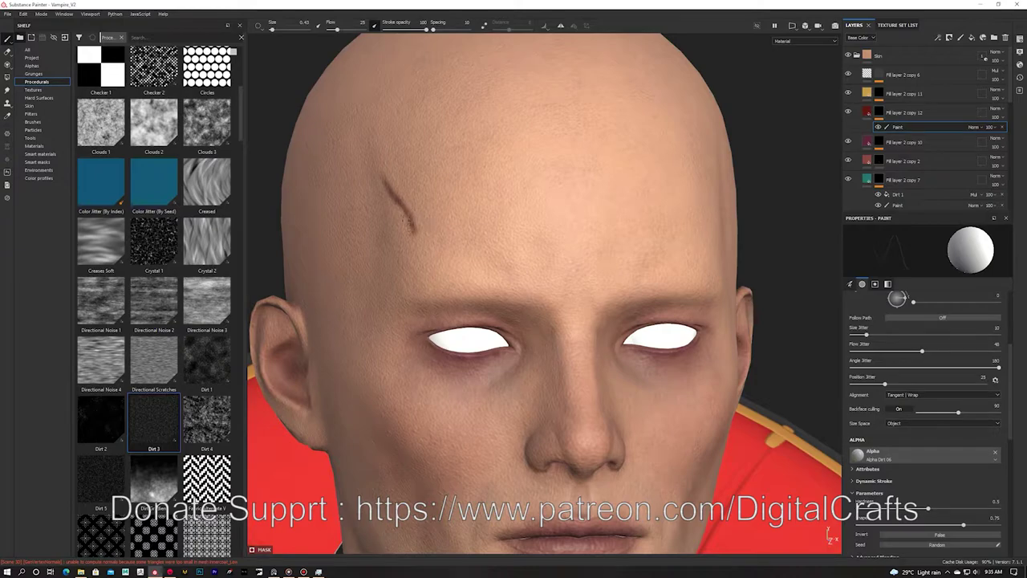
Raise the brush flow to 100 and paint a short diagonal dark red scar on one side of the forehead.
{"action": "left_click_drag", "start_coordinate": [554, 228], "coordinate": [579, 225], "text": "alt"}
{"action": "left_click_drag", "start_coordinate": [337, 30], "coordinate": [366, 30]}
{"action": "middle_click_drag", "start_coordinate": [513, 178], "coordinate": [551, 244], "text": "alt"}
{"action": "right_click_drag", "start_coordinate": [550, 244], "coordinate": [602, 251], "text": "alt"}
{"action": "left_click_drag", "start_coordinate": [390, 269], "coordinate": [447, 344]}
Choose the Basic Hard brush at size 0.31 and erase part of the forehead scar's lower edge to thin it.
{"action": "left_click", "coordinate": [34, 122]}
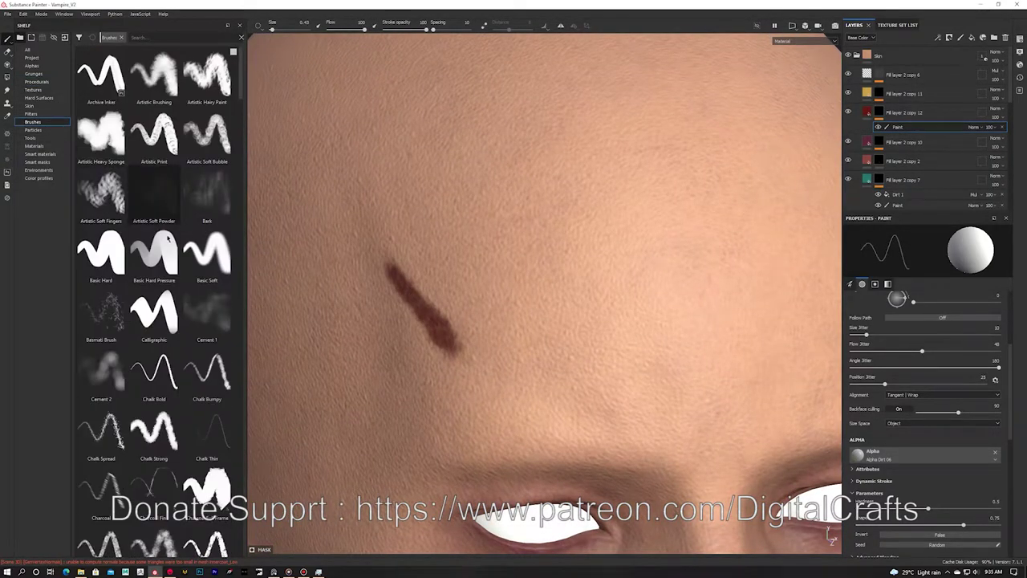
{"action": "left_click", "coordinate": [207, 256]}
{"action": "left_click", "coordinate": [102, 255]}
{"action": "left_click_drag", "start_coordinate": [994, 497], "coordinate": [968, 500]}
{"action": "right_click_drag", "start_coordinate": [451, 293], "coordinate": [402, 286], "text": "ctrl"}
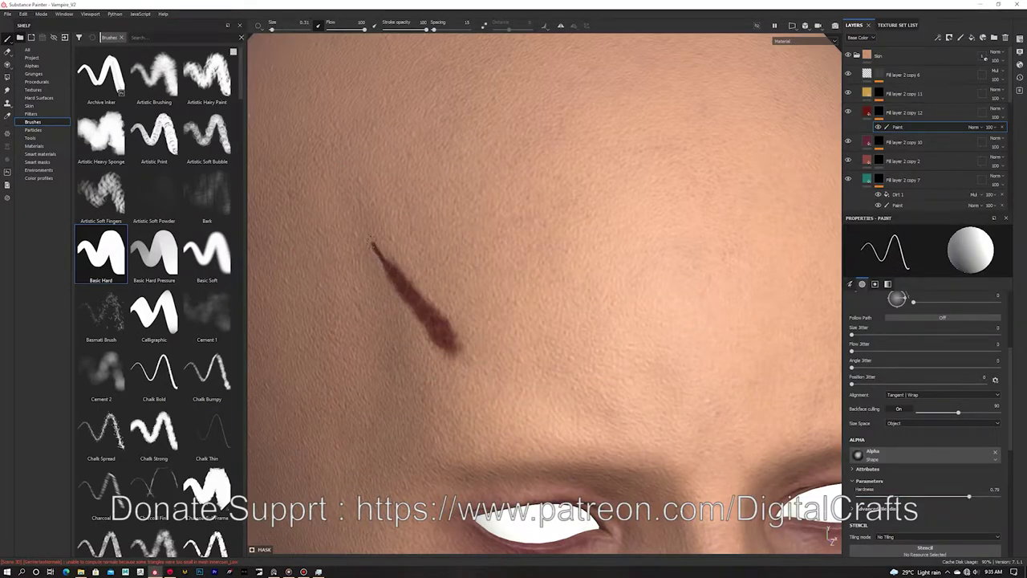
{"action": "key", "text": "x"}
{"action": "left_click_drag", "start_coordinate": [377, 265], "coordinate": [409, 302]}
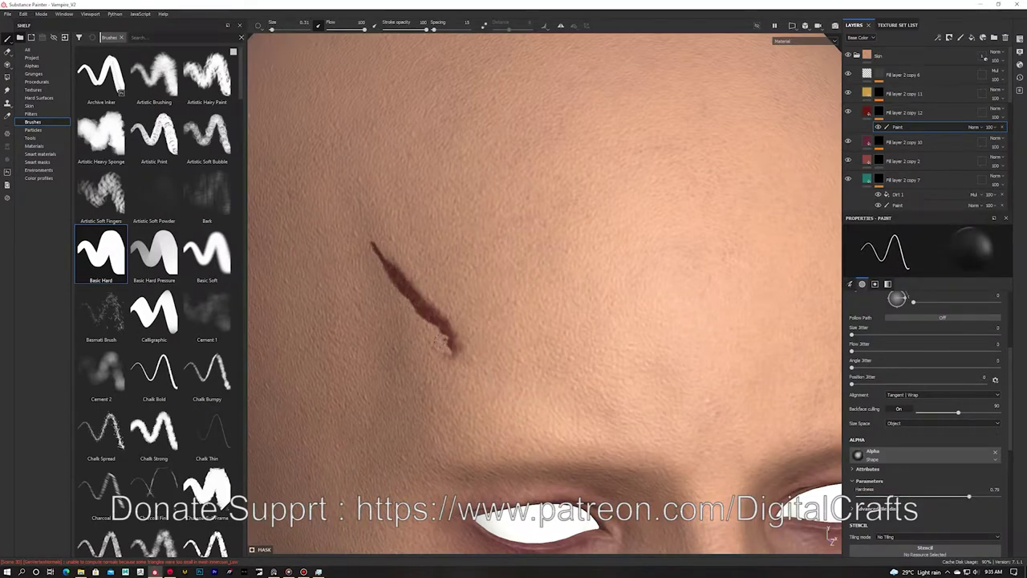
Paint thin branching dark red lines with a finer brush, extending the scar diagonally down toward the eyebrow.
{"action": "key", "text": "x"}
{"action": "left_click_drag", "start_coordinate": [425, 302], "coordinate": [457, 352]}
{"action": "right_click_drag", "start_coordinate": [431, 328], "coordinate": [443, 329], "text": "ctrl"}
{"action": "mouse_move", "coordinate": [433, 328]}
{"action": "left_mouse_down"}
{"action": "mouse_move", "coordinate": [459, 354]}
{"action": "mouse_move", "coordinate": [391, 268]}
{"action": "left_mouse_up"}
{"action": "right_click_drag", "start_coordinate": [392, 268], "coordinate": [378, 266], "text": "ctrl"}
{"action": "key", "text": "x"}
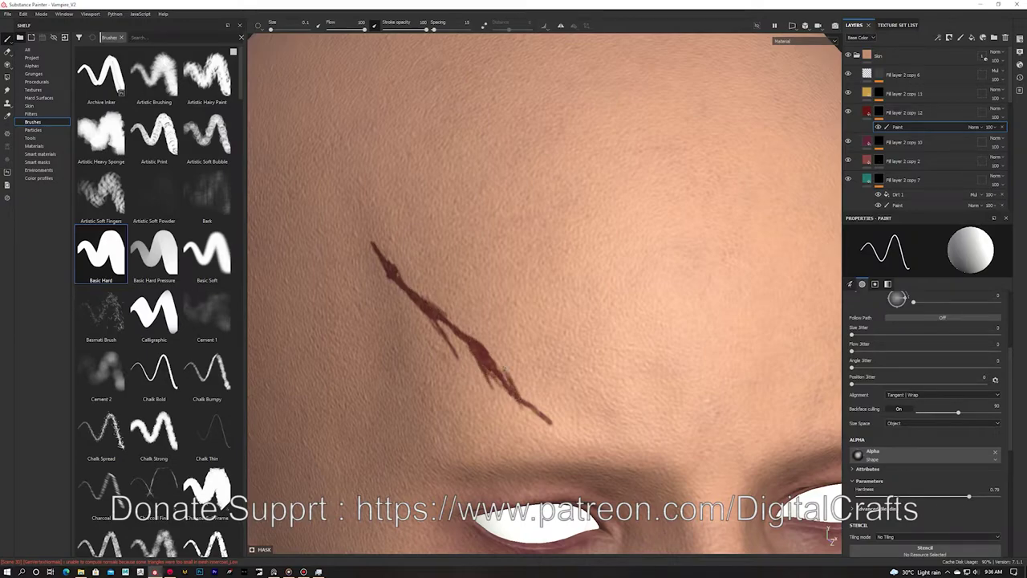
Add a second paint effect to the scar layer's mask and paint soft Dirt 1 edges along the scar.
{"action": "scroll", "coordinate": [233, 161], "scroll_direction": "down", "scroll_amount": 5}
{"action": "scroll", "coordinate": [243, 126], "scroll_direction": "down", "scroll_amount": 5}
{"action": "left_click", "coordinate": [100, 178]}
{"action": "right_click", "coordinate": [887, 114]}
{"action": "left_click", "coordinate": [915, 416]}
{"action": "mouse_move", "coordinate": [461, 241]}
{"action": "right_mouse_down", "text": "ctrl"}
{"action": "mouse_move", "coordinate": [385, 261]}
{"action": "mouse_move", "coordinate": [374, 250]}
{"action": "right_mouse_up", "text": "ctrl"}
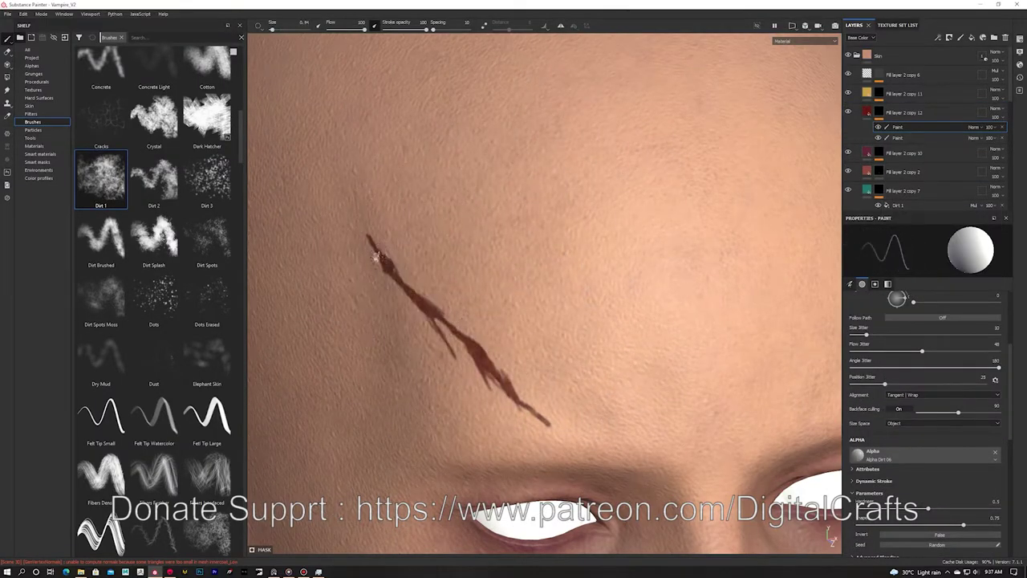
{"action": "left_click_drag", "start_coordinate": [407, 289], "coordinate": [549, 423]}
Turn on the scar layer's roughness channel at about 0.28 and give the layer a height of about 0.03.
{"action": "left_click", "coordinate": [868, 113]}
{"action": "left_click", "coordinate": [904, 112]}
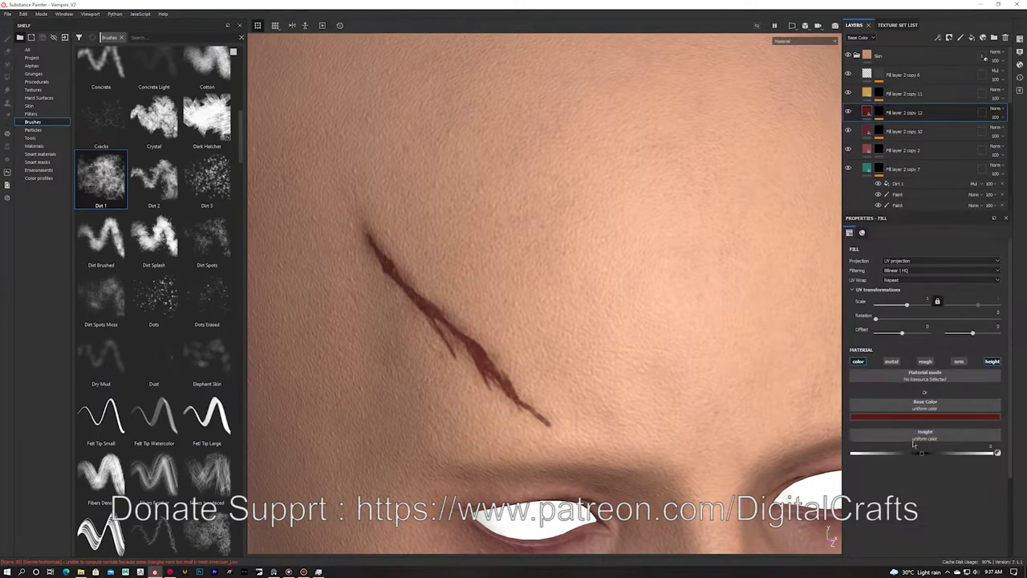
{"action": "left_click", "coordinate": [925, 361]}
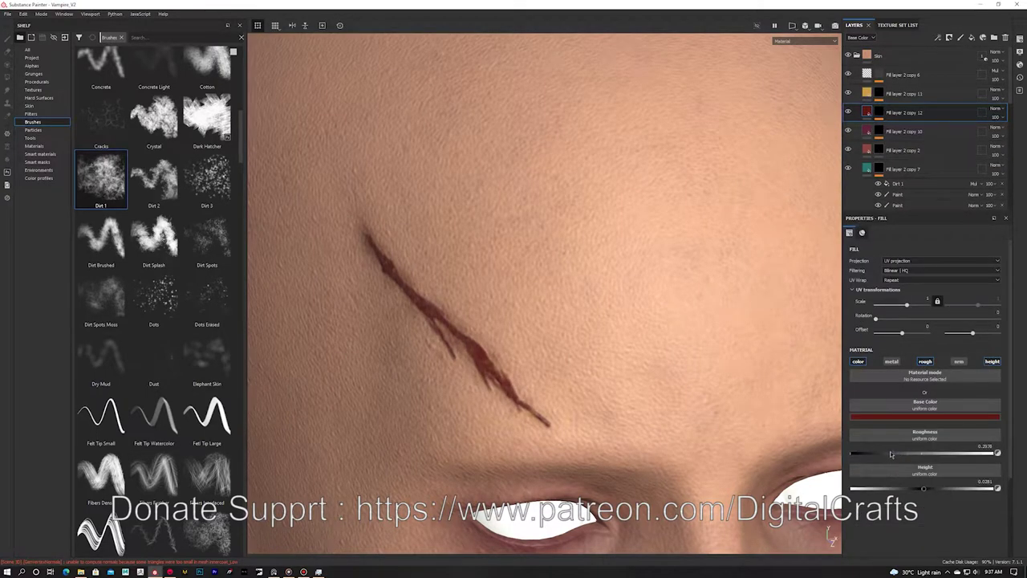
Change the scar layer's height channel blending mode to Normal and raise its height value.
{"action": "left_click", "coordinate": [861, 38]}
{"action": "left_click", "coordinate": [857, 53]}
{"action": "left_click", "coordinate": [995, 109]}
{"action": "left_click", "coordinate": [995, 116]}
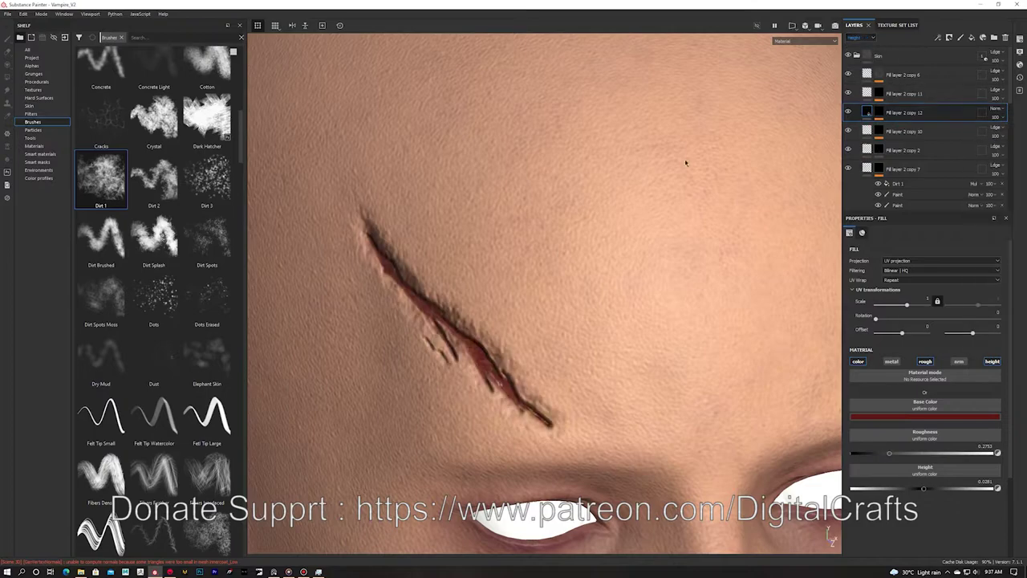
{"action": "left_click_drag", "start_coordinate": [685, 160], "coordinate": [590, 152], "text": "alt"}
{"action": "left_click_drag", "start_coordinate": [924, 488], "coordinate": [947, 486]}
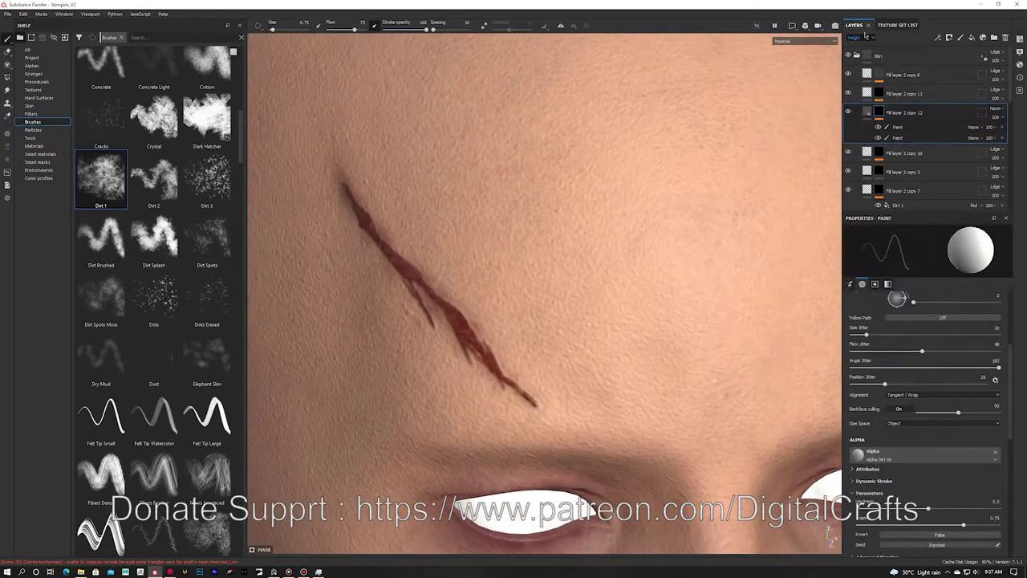
Erase around the scar's lower tip in the mask's lower paint effect using the Dirt 1 brush.
{"action": "left_click", "coordinate": [899, 127]}
{"action": "left_click", "coordinate": [899, 139]}
{"action": "key", "text": "x"}
{"action": "left_click_drag", "start_coordinate": [540, 416], "coordinate": [542, 434]}
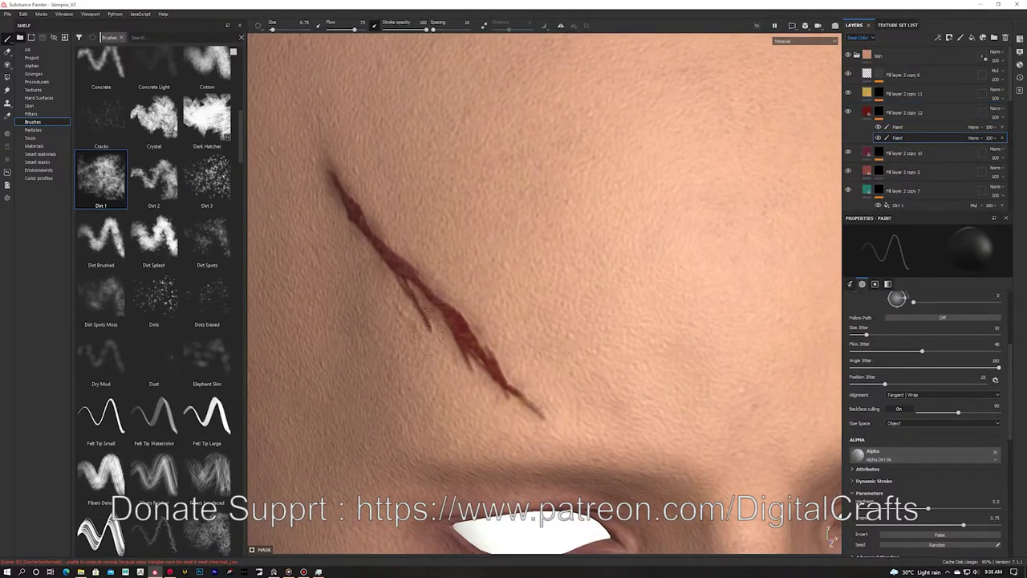
Paint faint Dirt 1 discoloration along the scar in the mask's upper paint effect.
{"action": "left_click", "coordinate": [897, 128]}
{"action": "key", "text": "x"}
{"action": "left_click_drag", "start_coordinate": [351, 203], "coordinate": [468, 370]}
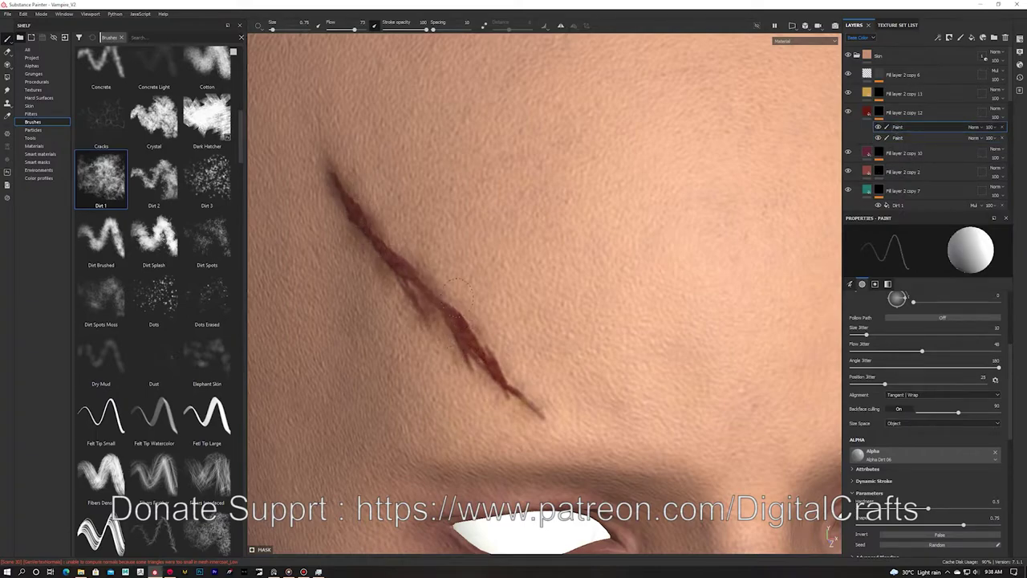
Select the mask's lower paint effect and set up the Basic Soft brush with size 0.1 and hardness 0.91.
{"action": "left_click", "coordinate": [899, 138]}
{"action": "left_click_drag", "start_coordinate": [240, 135], "coordinate": [240, 89]}
{"action": "scroll", "coordinate": [240, 88], "scroll_direction": "up", "scroll_amount": 1}
{"action": "left_click", "coordinate": [207, 147]}
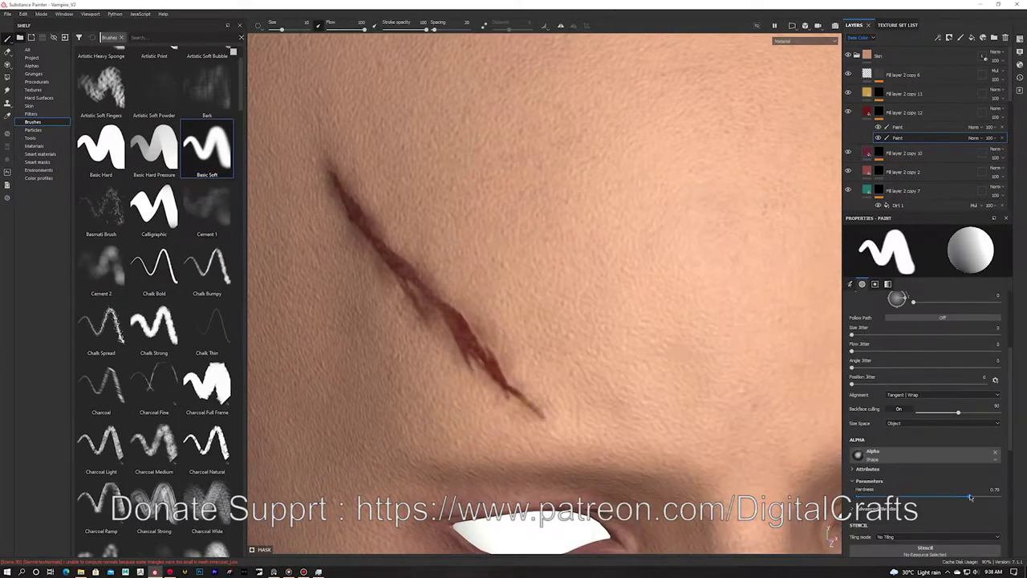
{"action": "right_click_drag", "start_coordinate": [411, 287], "coordinate": [407, 277], "text": "ctrl"}
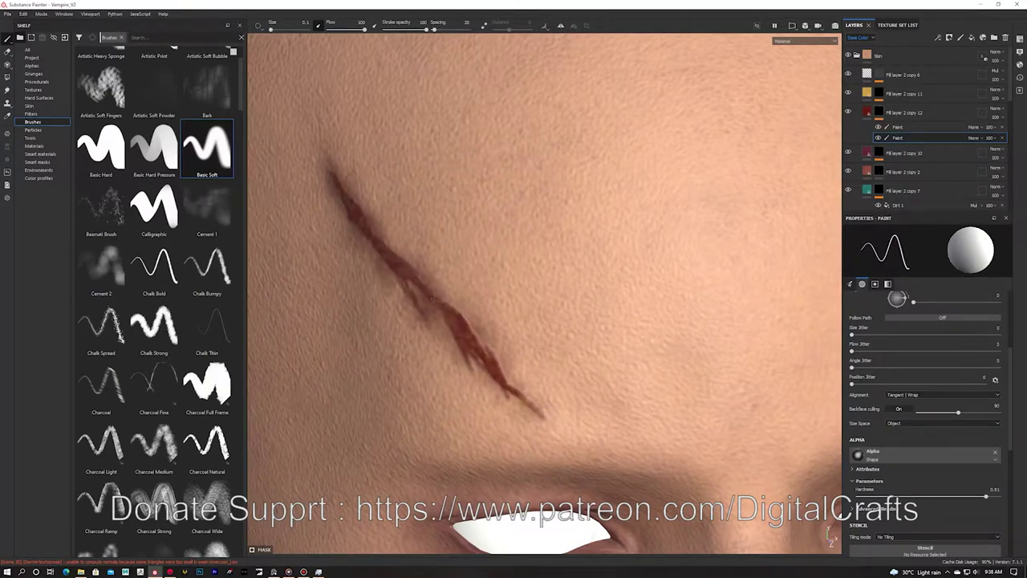
Move the scar layer to the top of the Skin group and inspect its mask on its own.
{"action": "left_click_drag", "start_coordinate": [905, 113], "coordinate": [905, 69]}
{"action": "mouse_move", "coordinate": [600, 228]}
{"action": "right_mouse_down", "text": "alt"}
{"action": "mouse_move", "coordinate": [413, 121]}
{"action": "mouse_move", "coordinate": [544, 220]}
{"action": "right_mouse_up", "text": "alt"}
{"action": "left_click_drag", "start_coordinate": [544, 220], "coordinate": [557, 237], "text": "alt"}
{"action": "left_click", "coordinate": [898, 100]}
{"action": "left_click", "coordinate": [880, 74], "text": "alt"}
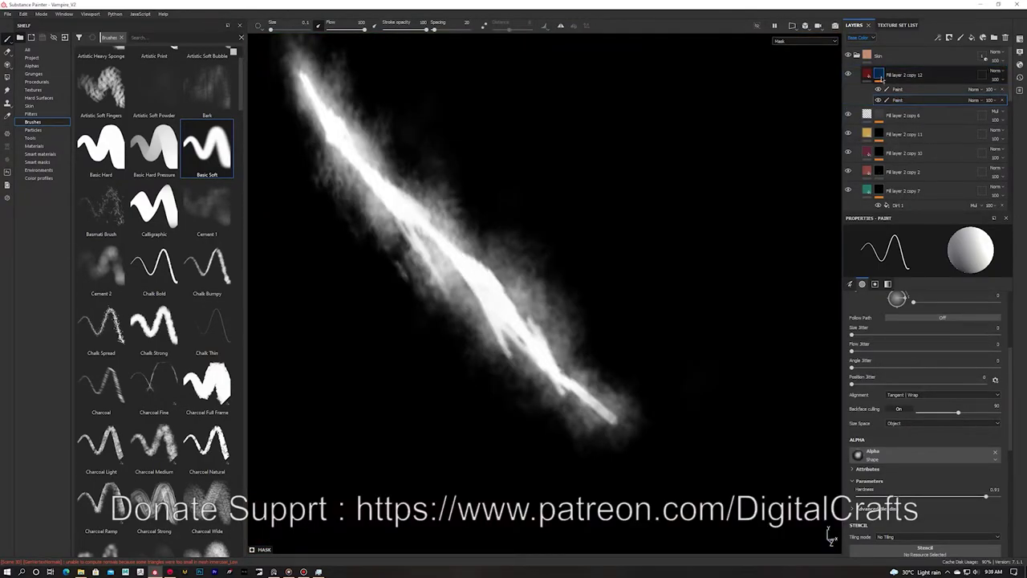
{"action": "left_click", "coordinate": [868, 75]}
{"action": "left_click", "coordinate": [880, 75]}
Paint ragged dark red edges around the scar in the lower paint effect with the Dirt 1 brush at size 0.21.
{"action": "left_click", "coordinate": [899, 100]}
{"action": "scroll", "coordinate": [159, 188], "scroll_direction": "down", "scroll_amount": 10}
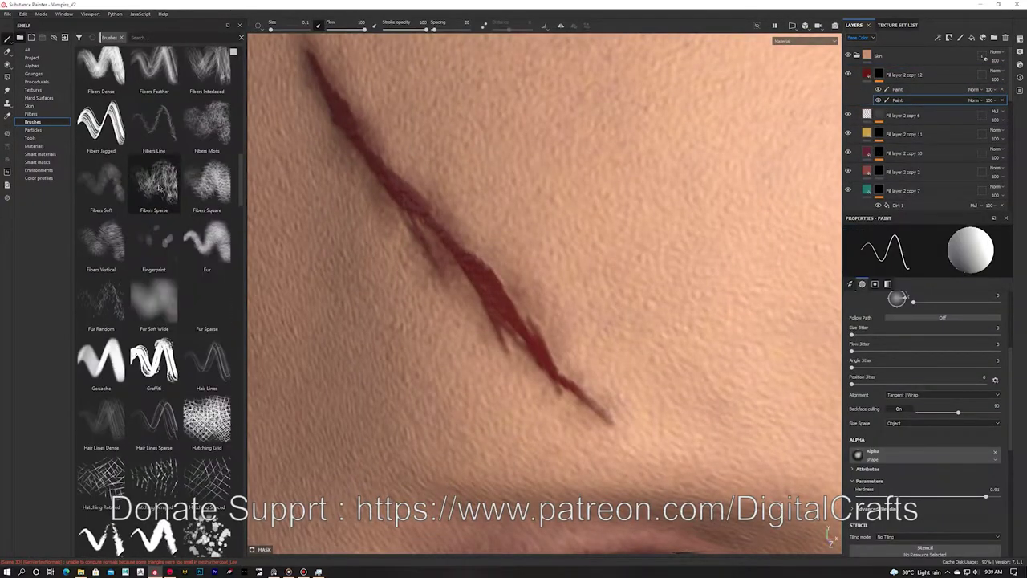
{"action": "scroll", "coordinate": [155, 218], "scroll_direction": "down", "scroll_amount": 1}
{"action": "scroll", "coordinate": [146, 219], "scroll_direction": "up", "scroll_amount": 3}
{"action": "scroll", "coordinate": [120, 281], "scroll_direction": "up", "scroll_amount": 1}
{"action": "left_click", "coordinate": [106, 311]}
{"action": "right_click_drag", "start_coordinate": [499, 281], "coordinate": [410, 282], "text": "ctrl"}
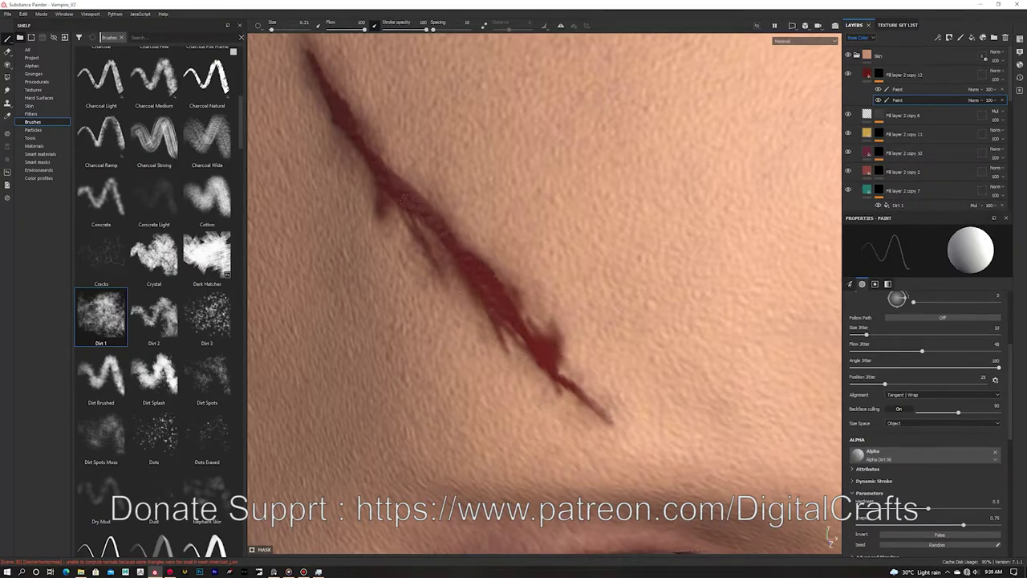
{"action": "left_click_drag", "start_coordinate": [453, 242], "coordinate": [461, 212]}
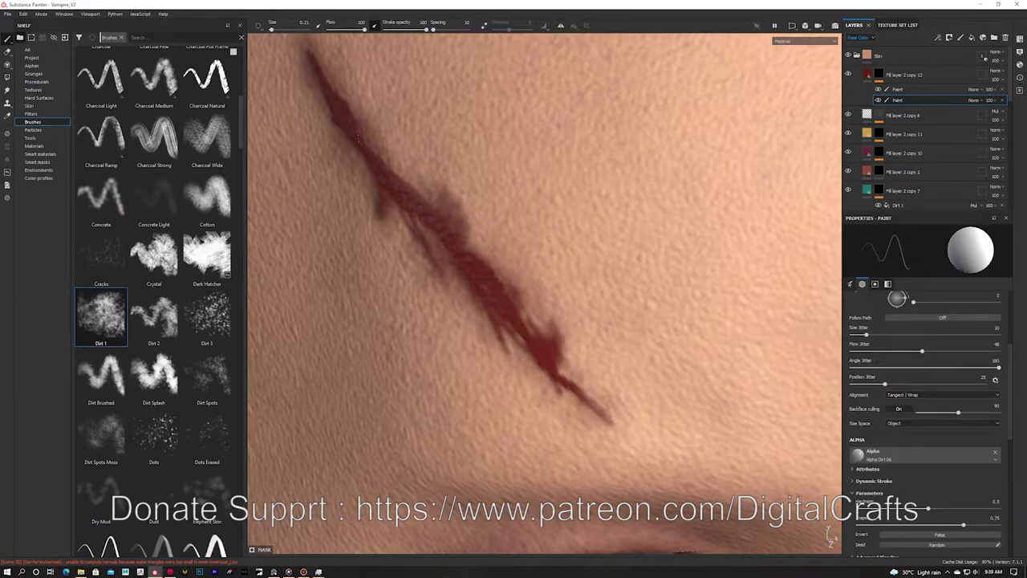
Raise the scar layer's height to about 0.31 and check the relief on the forehead.
{"action": "scroll", "coordinate": [533, 241], "scroll_direction": "down", "scroll_amount": 8}
{"action": "left_click_drag", "start_coordinate": [578, 241], "coordinate": [498, 241], "text": "alt"}
{"action": "scroll", "coordinate": [533, 241], "scroll_direction": "up", "scroll_amount": 6}
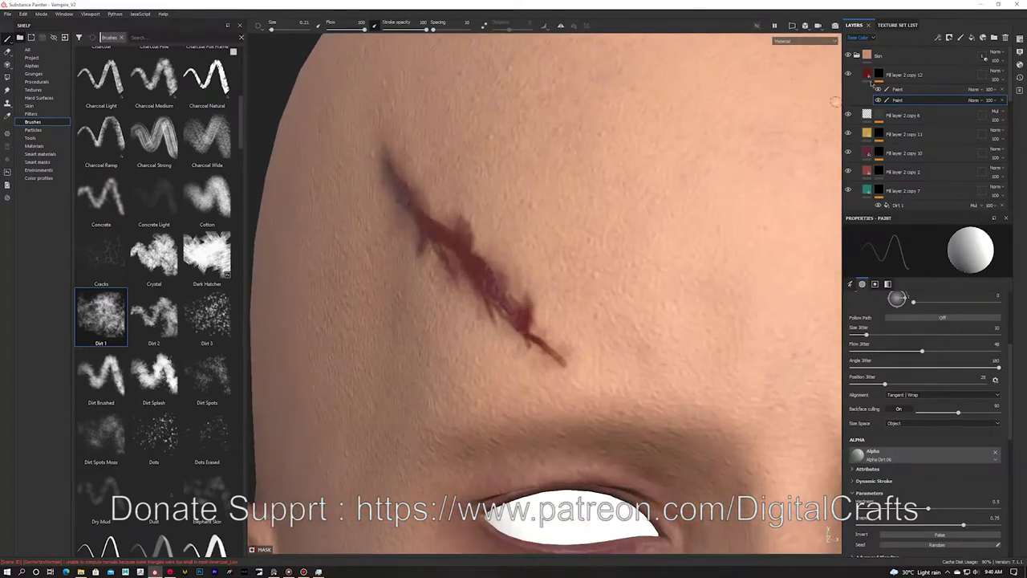
{"action": "left_click", "coordinate": [868, 74]}
{"action": "left_click_drag", "start_coordinate": [935, 493], "coordinate": [947, 492]}
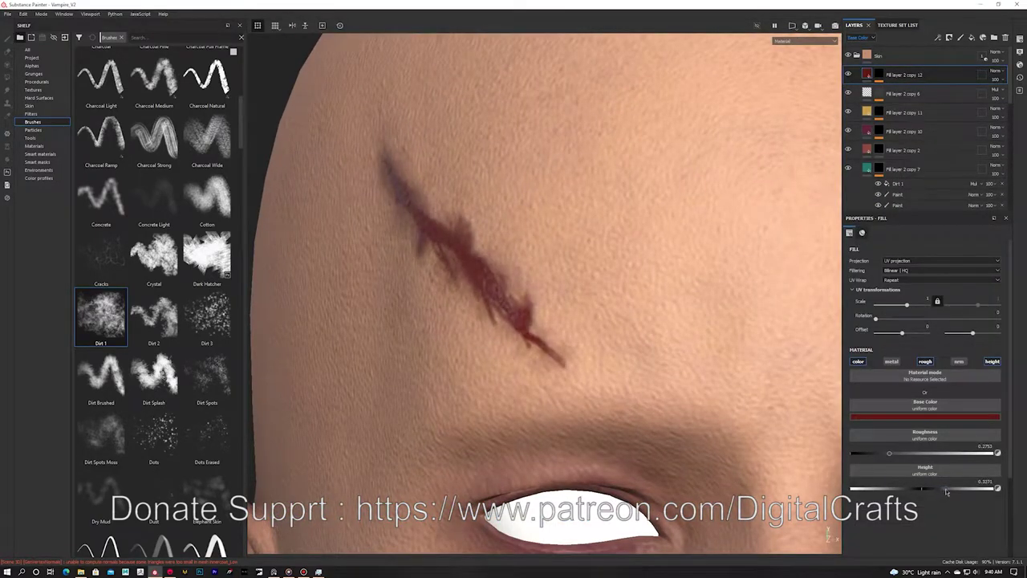
{"action": "scroll", "coordinate": [429, 165], "scroll_direction": "down", "scroll_amount": 6}
{"action": "left_click_drag", "start_coordinate": [428, 165], "coordinate": [498, 190], "text": "alt"}
{"action": "scroll", "coordinate": [513, 221], "scroll_direction": "up", "scroll_amount": 6}
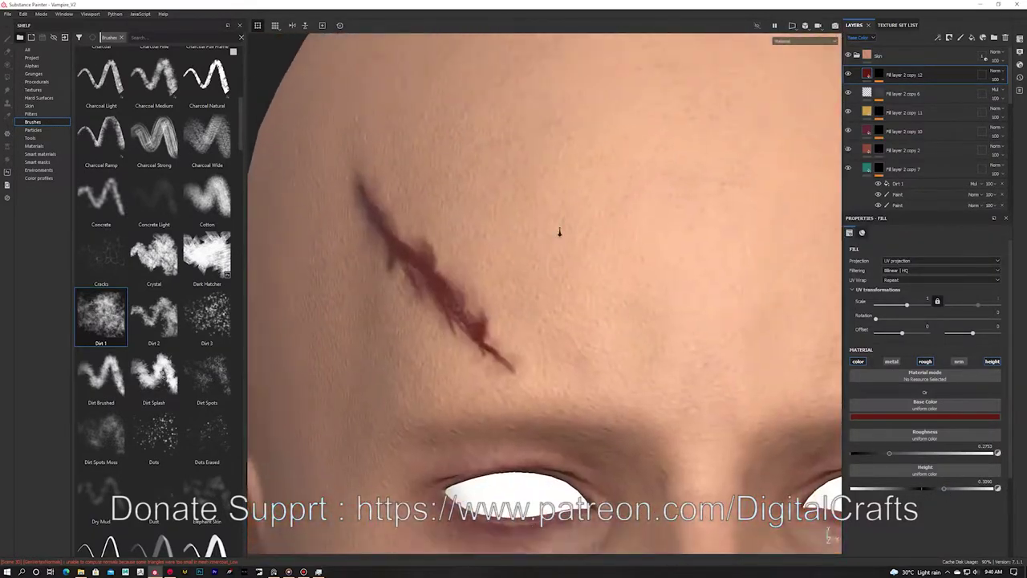
Try adding a Blur filter to the scar layer's mask with a low blur intensity.
{"action": "left_click", "coordinate": [879, 74]}
{"action": "right_click", "coordinate": [900, 87]}
{"action": "left_click", "coordinate": [922, 273]}
{"action": "left_click", "coordinate": [923, 247]}
{"action": "left_click", "coordinate": [923, 297]}
{"action": "left_click_drag", "start_coordinate": [461, 275], "coordinate": [471, 278], "text": "alt"}
{"action": "scroll", "coordinate": [471, 278], "scroll_direction": "up", "scroll_amount": 3}
{"action": "left_click_drag", "start_coordinate": [858, 289], "coordinate": [858, 292]}
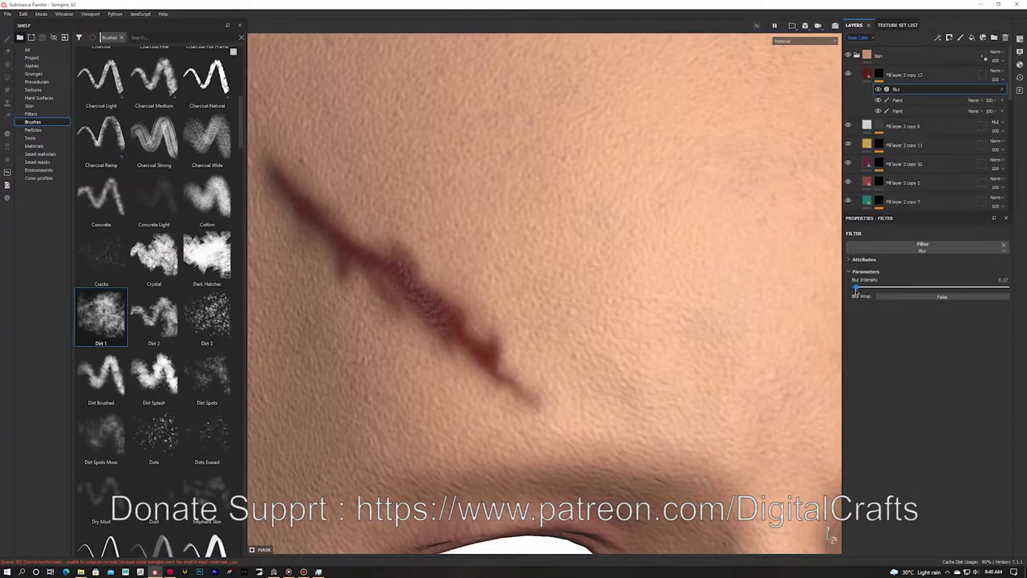
Try a blur intensity of 0.05 on the scar mask and compare the scar without the filter.
{"action": "key", "text": "Return"}
{"action": "scroll", "coordinate": [504, 257], "scroll_direction": "down", "scroll_amount": 8}
{"action": "left_click_drag", "start_coordinate": [504, 257], "coordinate": [395, 172], "text": "alt"}
{"action": "scroll", "coordinate": [466, 184], "scroll_direction": "up", "scroll_amount": 2}
{"action": "left_click_drag", "start_coordinate": [993, 280], "coordinate": [1026, 276]}
{"action": "type", "text": "0.1"}
{"action": "key", "text": "BackSpace"}
{"action": "type", "text": "05"}
{"action": "key", "text": "Return"}
{"action": "left_click_drag", "start_coordinate": [554, 172], "coordinate": [608, 201], "text": "alt"}
{"action": "scroll", "coordinate": [608, 202], "scroll_direction": "up", "scroll_amount": 5}
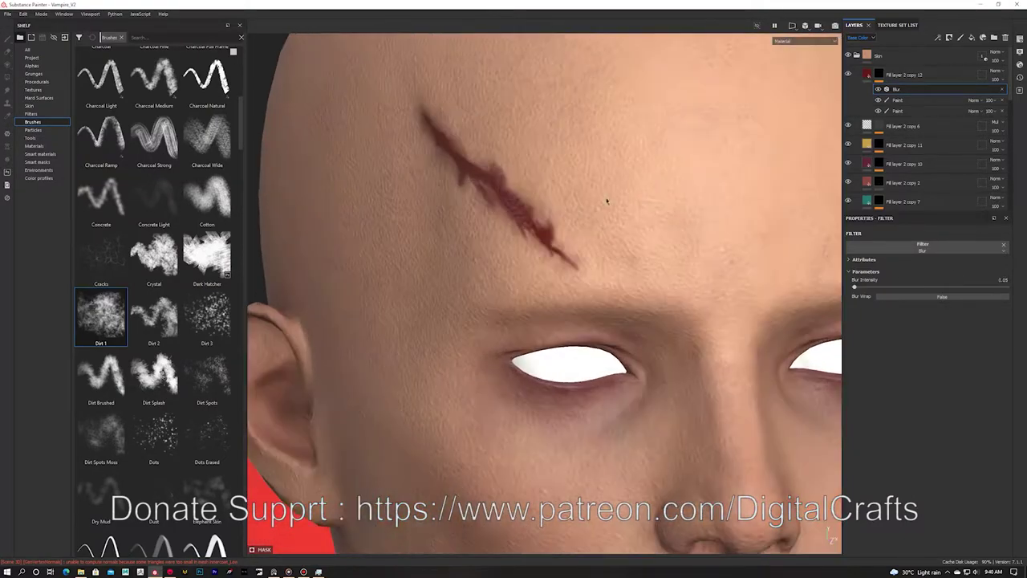
{"action": "left_click", "coordinate": [879, 90]}
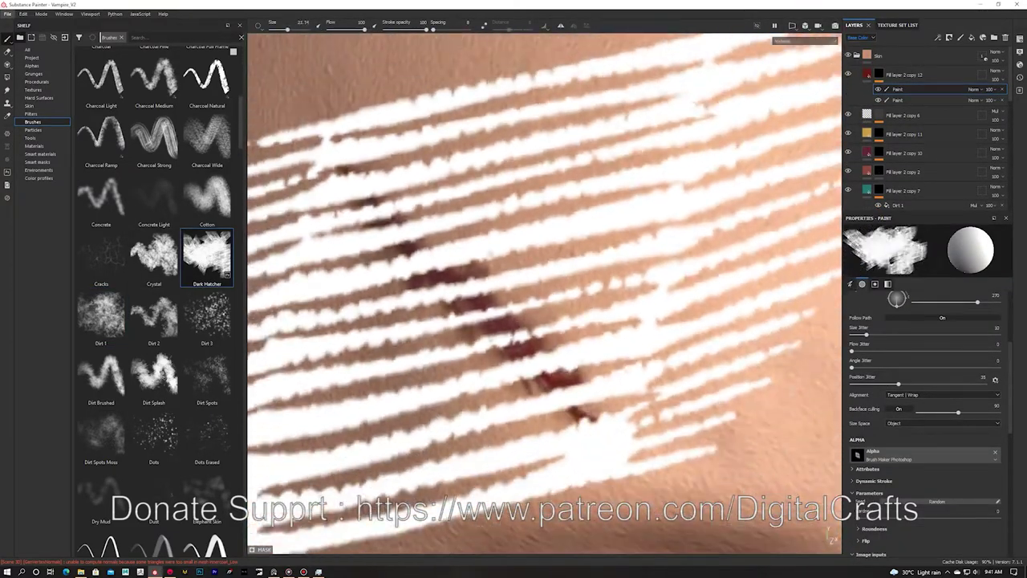
Reduce the Dark Hatcher brush to size 0.27 and roughen the edges of the scar's middle section.
{"action": "right_click_drag", "start_coordinate": [483, 325], "coordinate": [369, 324], "text": "ctrl"}
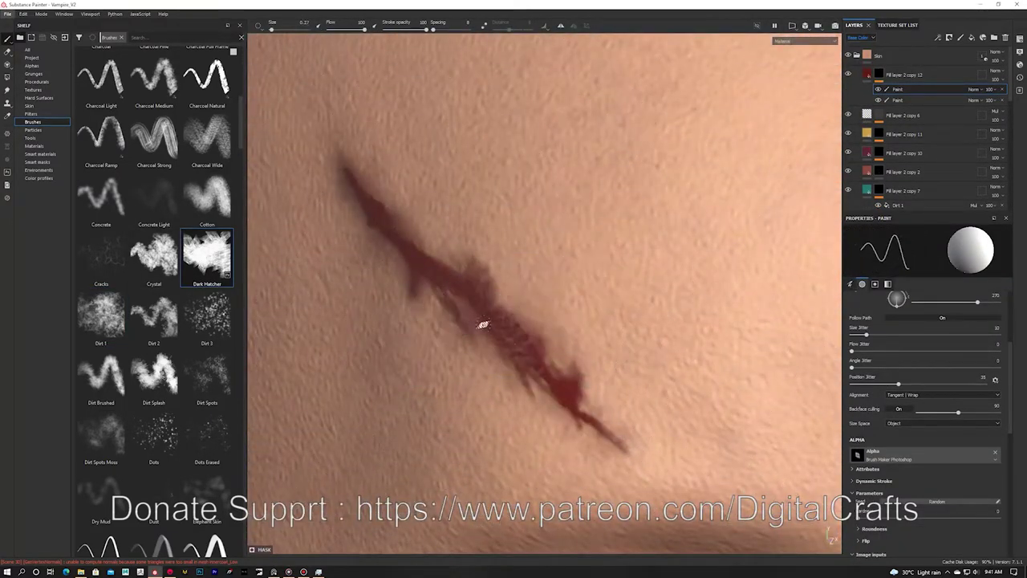
{"action": "left_click_drag", "start_coordinate": [489, 305], "coordinate": [489, 329], "text": "ctrl"}
{"action": "left_click_drag", "start_coordinate": [486, 337], "coordinate": [499, 366]}
{"action": "left_click_drag", "start_coordinate": [491, 291], "coordinate": [517, 319]}
{"action": "key", "text": "x"}
{"action": "left_click_drag", "start_coordinate": [498, 289], "coordinate": [547, 347]}
{"action": "key", "text": "ctrl+z"}
Break up the scar's lower end by alternately painting and erasing with the Dark Hatcher brush.
{"action": "mouse_move", "coordinate": [487, 331]}
{"action": "left_mouse_down"}
{"action": "mouse_move", "coordinate": [530, 354]}
{"action": "mouse_move", "coordinate": [575, 438]}
{"action": "mouse_move", "coordinate": [618, 449]}
{"action": "left_mouse_up"}
{"action": "key", "text": "x"}
{"action": "mouse_move", "coordinate": [566, 408]}
{"action": "left_mouse_down"}
{"action": "mouse_move", "coordinate": [603, 438]}
{"action": "mouse_move", "coordinate": [645, 449]}
{"action": "mouse_move", "coordinate": [592, 443]}
{"action": "mouse_move", "coordinate": [571, 419]}
{"action": "left_mouse_up"}
{"action": "key", "text": "x"}
{"action": "left_click_drag", "start_coordinate": [610, 397], "coordinate": [639, 429]}
{"action": "key", "text": "x"}
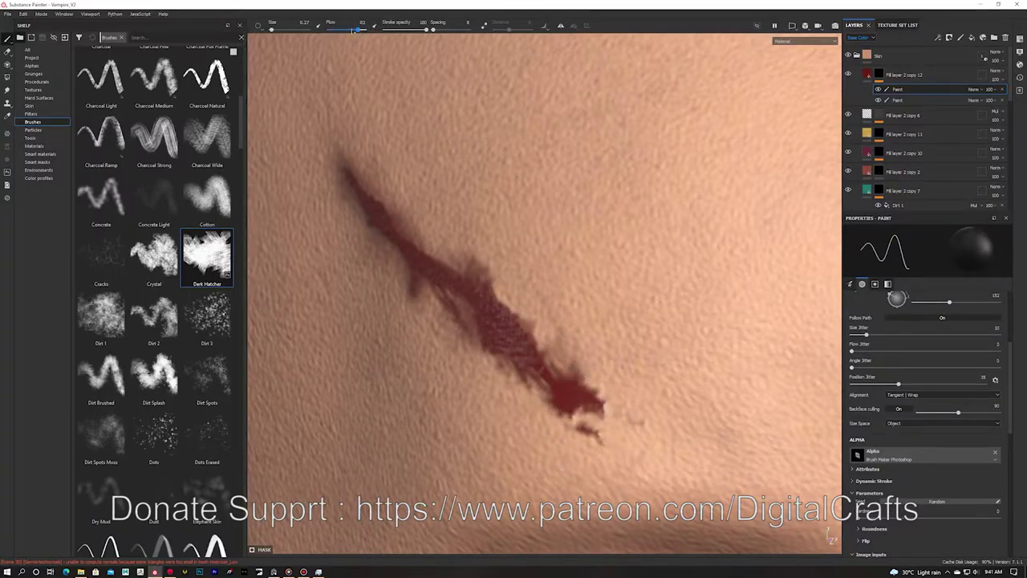
Lower the brush flow to 28 and the size to 0.1, and refine the scar's lower tip into fine frayed lines.
{"action": "left_click_drag", "start_coordinate": [360, 30], "coordinate": [338, 29]}
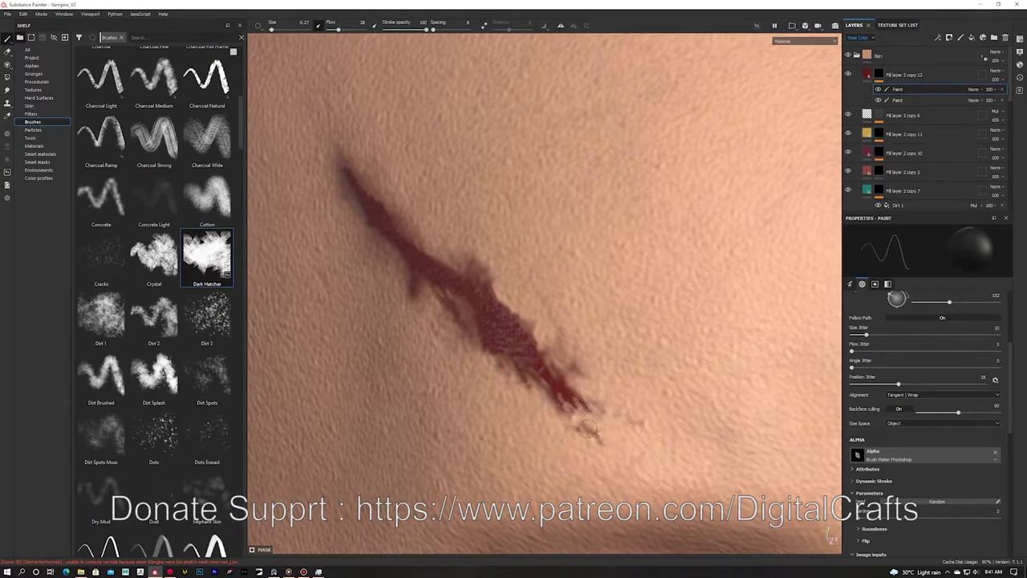
{"action": "right_click_drag", "start_coordinate": [517, 358], "coordinate": [512, 357], "text": "ctrl"}
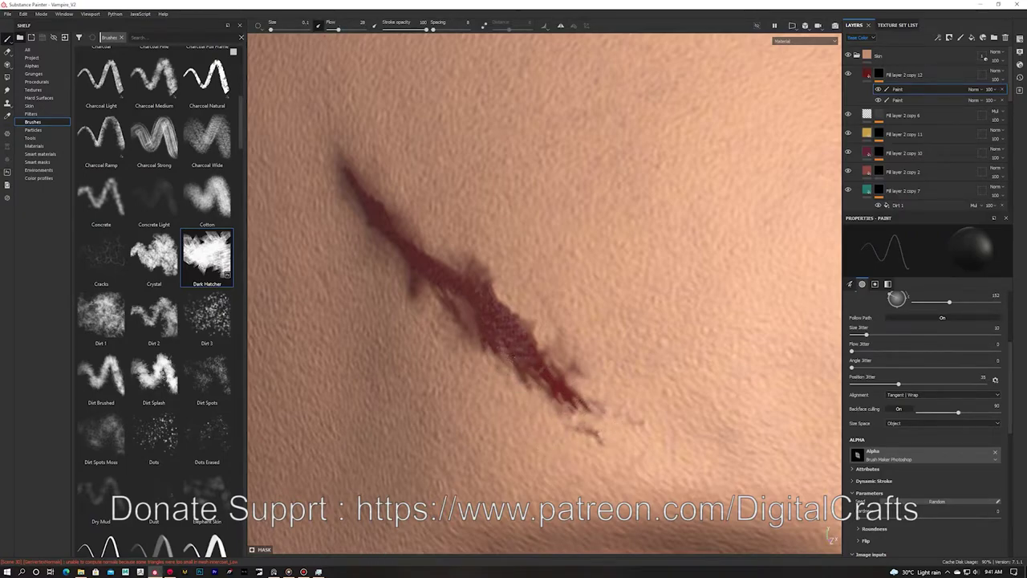
{"action": "key", "text": "x"}
{"action": "left_click_drag", "start_coordinate": [566, 385], "coordinate": [604, 422]}
{"action": "key", "text": "x"}
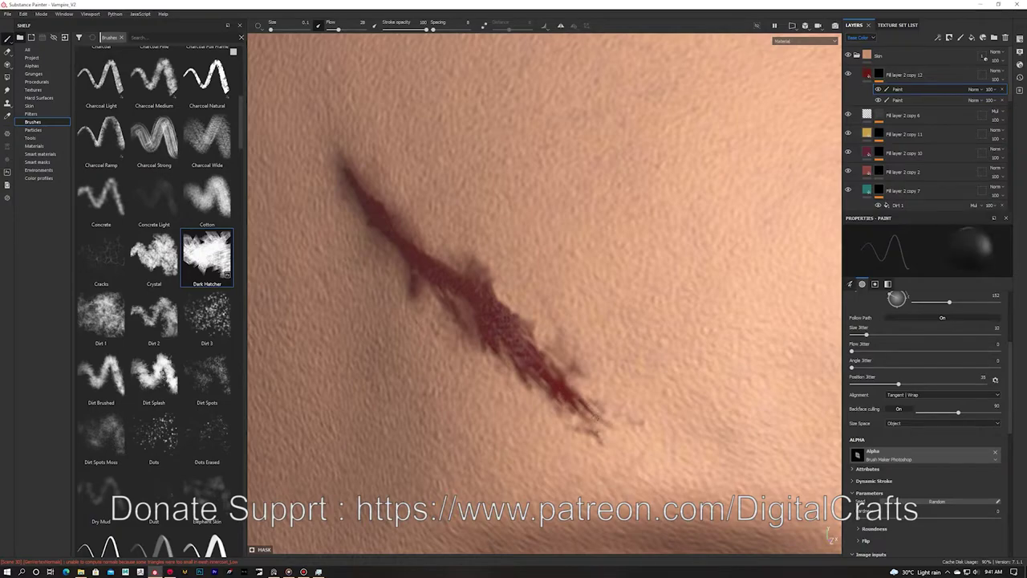
{"action": "key", "text": "x"}
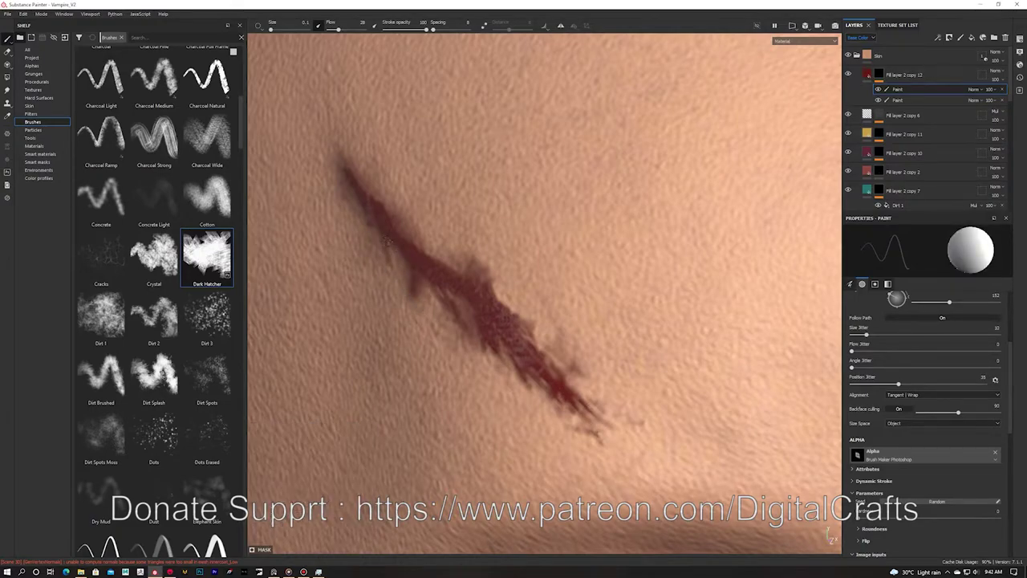
Export the BodyMat, CoatMat and GauntletAndShoesMat textures with the Document channels + Normal + AO (No Alpha) template.
{"action": "right_click_drag", "start_coordinate": [388, 241], "coordinate": [525, 250], "text": "alt"}
{"action": "left_click_drag", "start_coordinate": [526, 251], "coordinate": [551, 245], "text": "alt"}
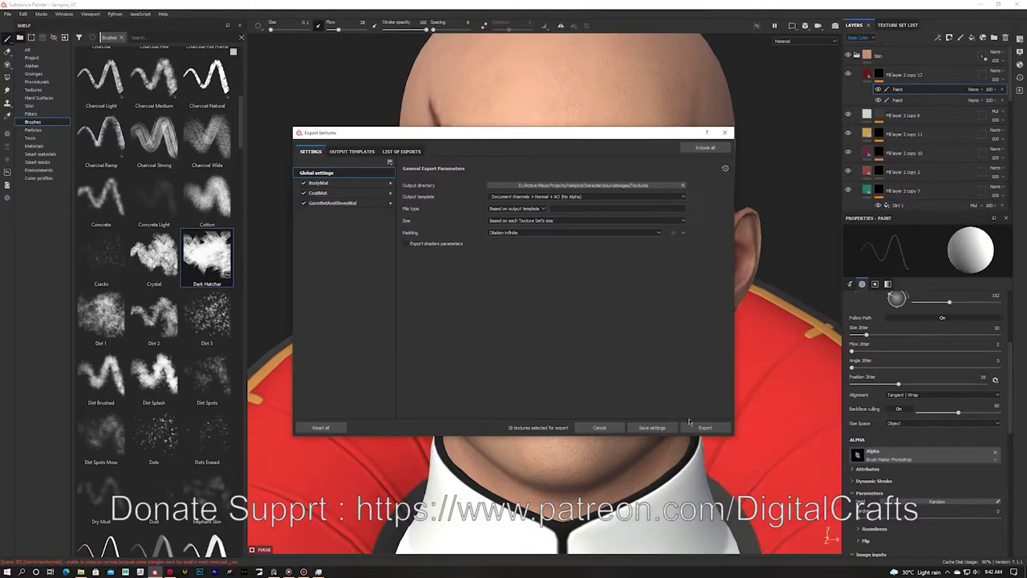
{"action": "key", "text": "Return"}
{"action": "mouse_move", "coordinate": [170, 571]}
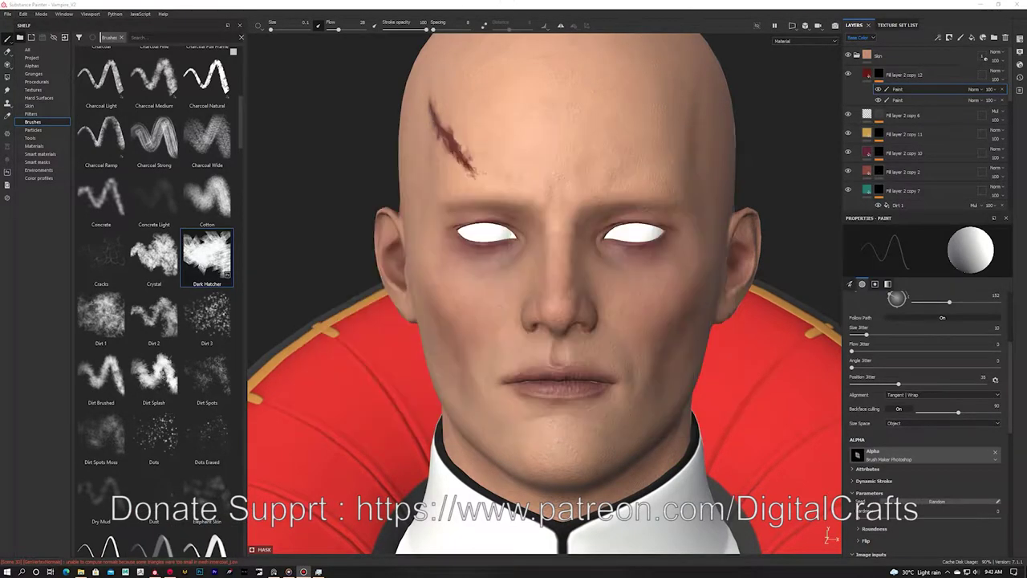
Add a third paint effect to the scar layer's mask for painting around the mouth.
{"action": "left_click_drag", "start_coordinate": [522, 297], "coordinate": [542, 289], "text": "alt"}
{"action": "right_click_drag", "start_coordinate": [541, 289], "coordinate": [594, 297], "text": "alt"}
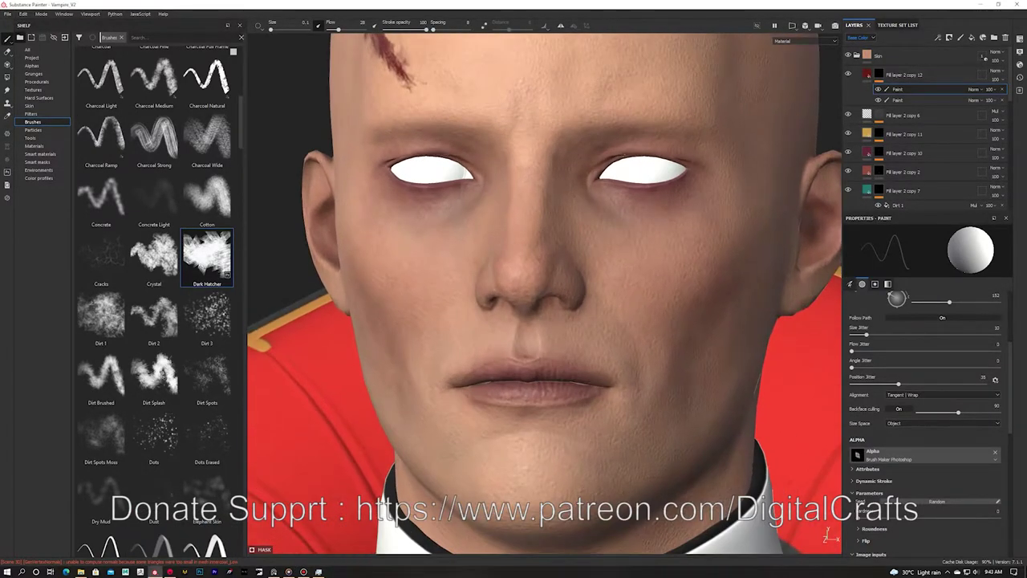
{"action": "right_click", "coordinate": [880, 74]}
{"action": "left_click", "coordinate": [913, 351]}
{"action": "right_click_drag", "start_coordinate": [546, 347], "coordinate": [582, 338], "text": "alt"}
{"action": "scroll", "coordinate": [188, 151], "scroll_direction": "up", "scroll_amount": 4}
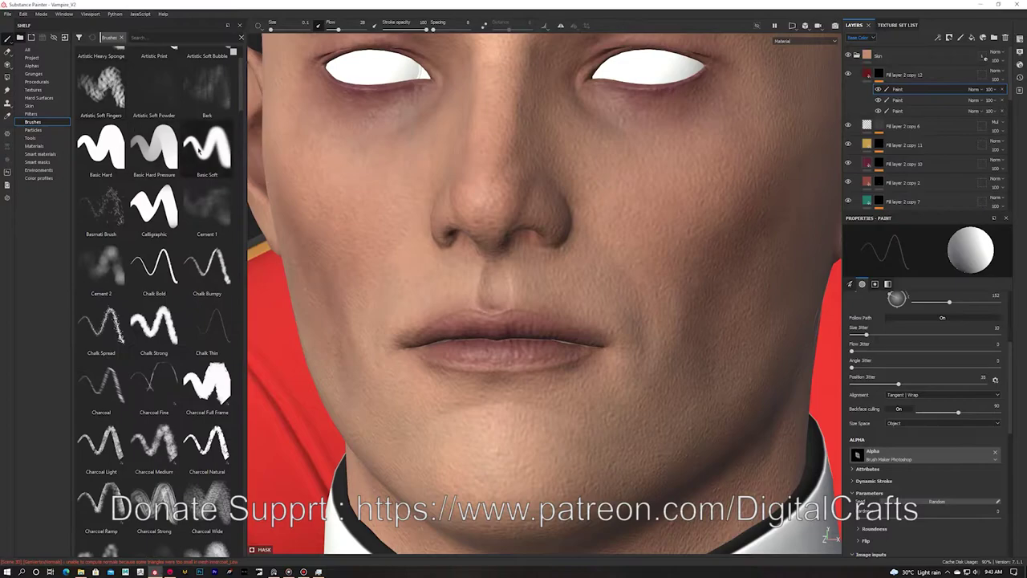
Set the Basic Soft brush to hardness 0.85 and size 0.27, and try a thin vertical line below the mouth corner.
{"action": "left_click", "coordinate": [200, 150]}
{"action": "left_click", "coordinate": [978, 496]}
{"action": "middle_click_drag", "start_coordinate": [622, 377], "coordinate": [564, 366], "text": "alt"}
{"action": "right_click_drag", "start_coordinate": [567, 254], "coordinate": [505, 255], "text": "ctrl"}
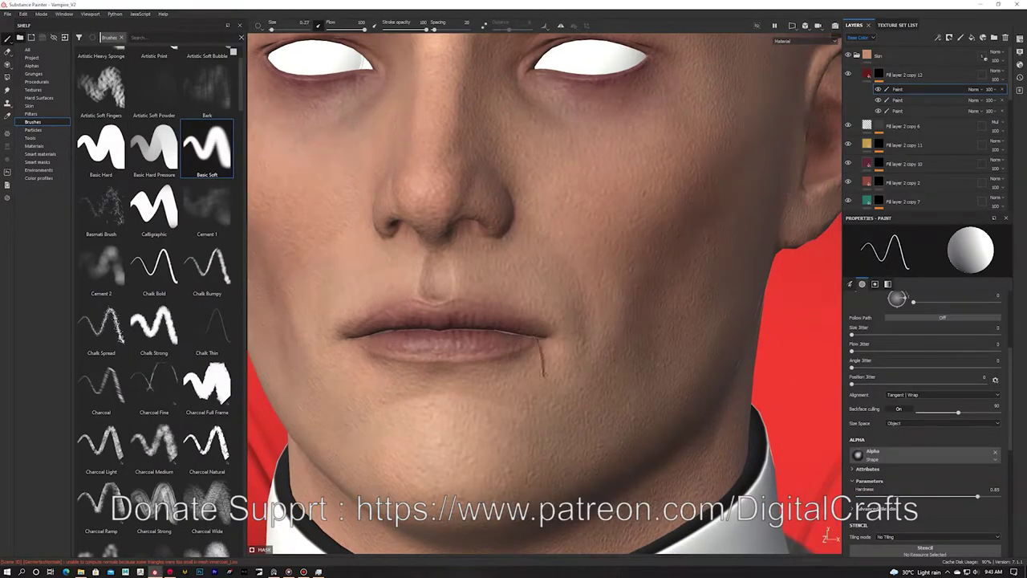
Paint a tapering blood drip down from the corner of the mouth in the layer's top paint effect.
{"action": "left_click", "coordinate": [868, 75]}
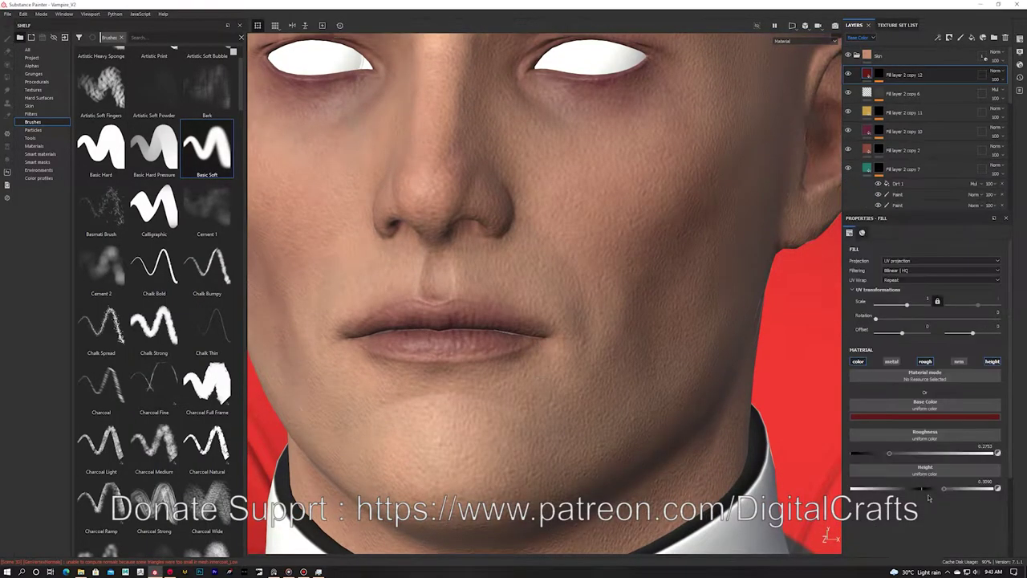
{"action": "left_click", "coordinate": [880, 75]}
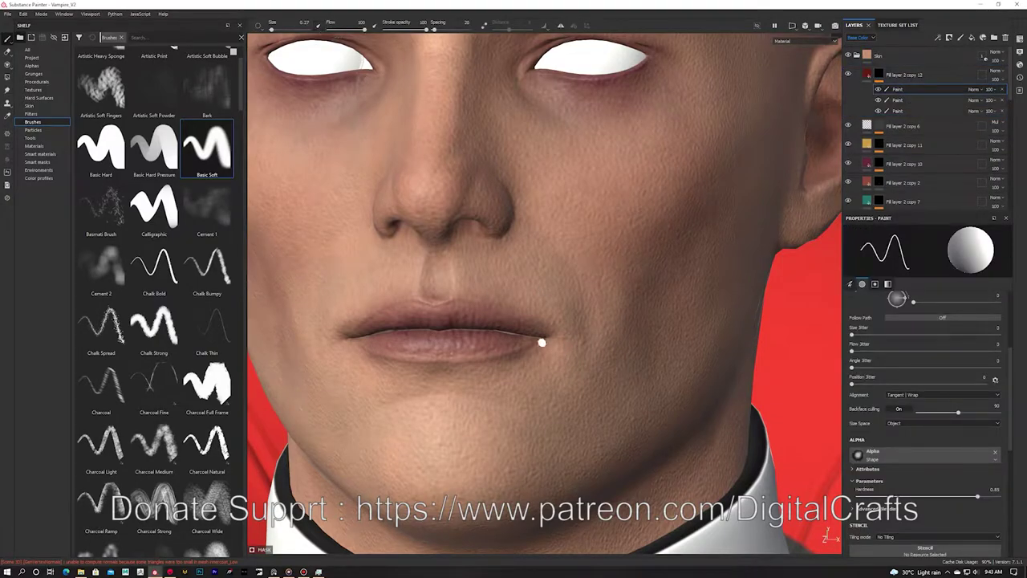
{"action": "left_click_drag", "start_coordinate": [545, 380], "coordinate": [541, 429]}
{"action": "mouse_move", "coordinate": [433, 399]}
{"action": "right_mouse_down", "text": "alt"}
{"action": "mouse_move", "coordinate": [553, 276]}
{"action": "mouse_move", "coordinate": [514, 249]}
{"action": "mouse_move", "coordinate": [658, 270]}
{"action": "right_mouse_up", "text": "alt"}
{"action": "key", "text": "x"}
{"action": "left_click_drag", "start_coordinate": [520, 274], "coordinate": [509, 274]}
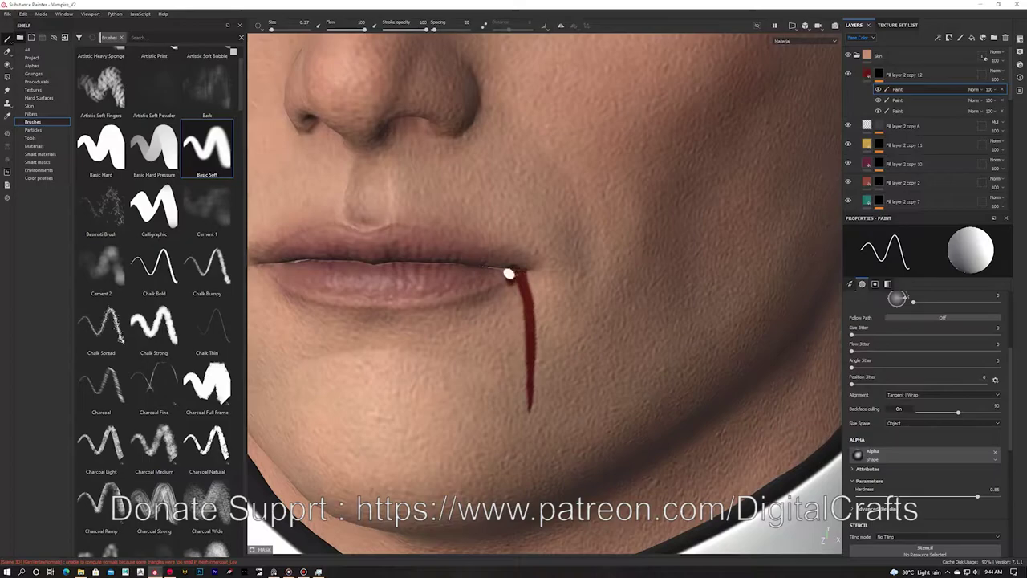
Lower the brush size to 0.1 and paint blood smears along the lower lip's inner edge plus a second, shorter drip.
{"action": "key", "text": "x"}
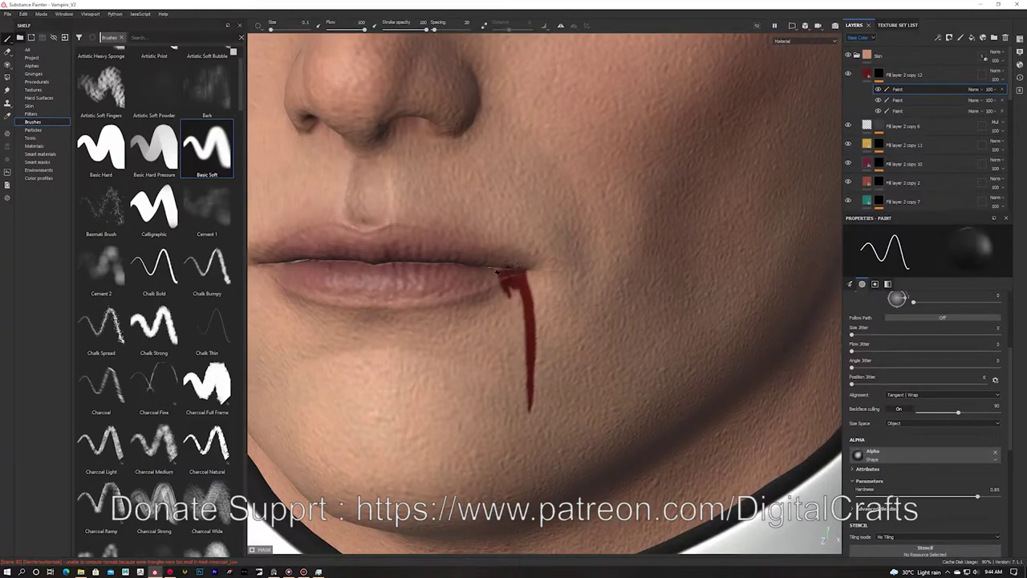
{"action": "key", "text": "x"}
{"action": "left_click_drag", "start_coordinate": [498, 273], "coordinate": [509, 296], "text": "alt"}
{"action": "right_click_drag", "start_coordinate": [509, 297], "coordinate": [374, 126], "text": "alt"}
{"action": "scroll", "coordinate": [500, 222], "scroll_direction": "up", "scroll_amount": 8}
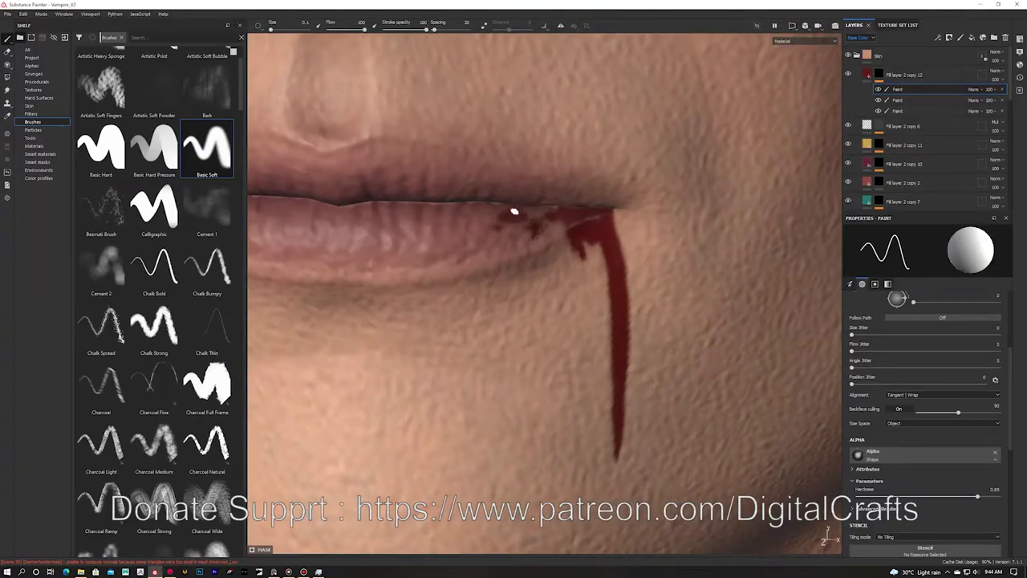
{"action": "mouse_move", "coordinate": [495, 208]}
{"action": "left_mouse_down"}
{"action": "mouse_move", "coordinate": [523, 319]}
{"action": "mouse_move", "coordinate": [518, 278]}
{"action": "mouse_move", "coordinate": [516, 338]}
{"action": "left_mouse_up"}
Set the brush flow to 11 and paint faint ragged streaks branching off the shorter drip below the lip.
{"action": "key", "text": "x"}
{"action": "left_click_drag", "start_coordinate": [342, 31], "coordinate": [332, 30]}
{"action": "mouse_move", "coordinate": [504, 259]}
{"action": "left_mouse_down"}
{"action": "mouse_move", "coordinate": [473, 284]}
{"action": "mouse_move", "coordinate": [474, 306]}
{"action": "left_mouse_up"}
{"action": "left_click_drag", "start_coordinate": [510, 288], "coordinate": [451, 302]}
{"action": "mouse_move", "coordinate": [510, 247]}
{"action": "left_mouse_down"}
{"action": "mouse_move", "coordinate": [489, 271]}
{"action": "mouse_move", "coordinate": [453, 280]}
{"action": "left_mouse_up"}
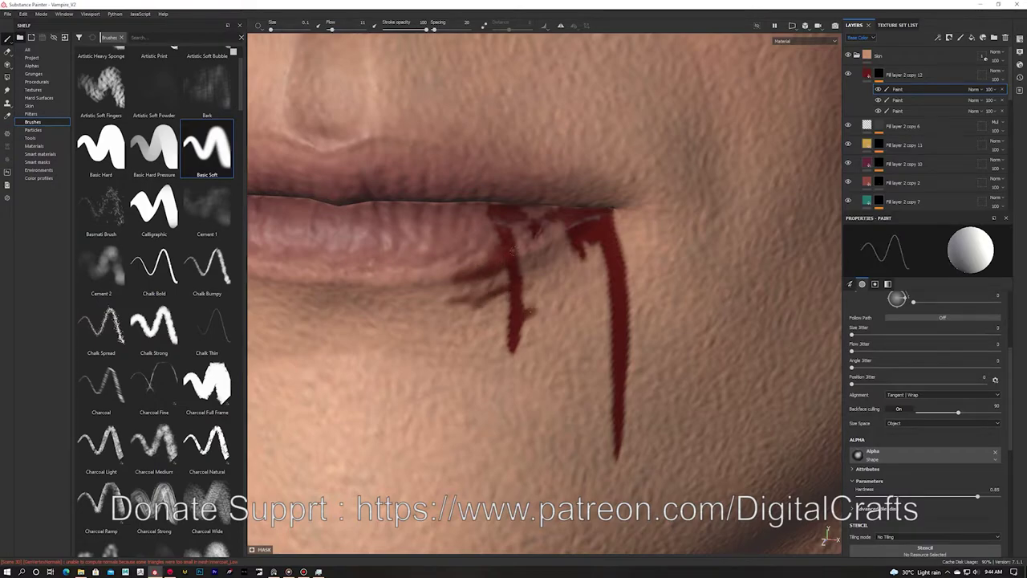
{"action": "left_click_drag", "start_coordinate": [526, 312], "coordinate": [530, 291]}
{"action": "key", "text": "x"}
{"action": "left_click_drag", "start_coordinate": [446, 303], "coordinate": [477, 297]}
{"action": "mouse_move", "coordinate": [499, 362]}
{"action": "right_mouse_down", "text": "alt"}
{"action": "mouse_move", "coordinate": [488, 364]}
{"action": "mouse_move", "coordinate": [361, 189]}
{"action": "right_mouse_up", "text": "alt"}
{"action": "middle_click_drag", "start_coordinate": [357, 178], "coordinate": [390, 239], "text": "alt"}
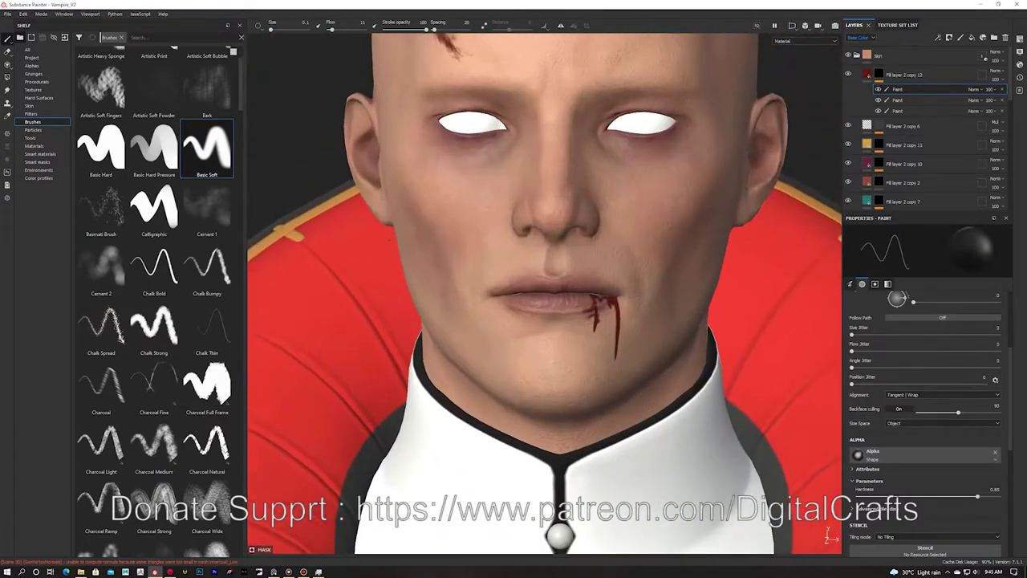
{"action": "scroll", "coordinate": [592, 283], "scroll_direction": "up", "scroll_amount": 8}
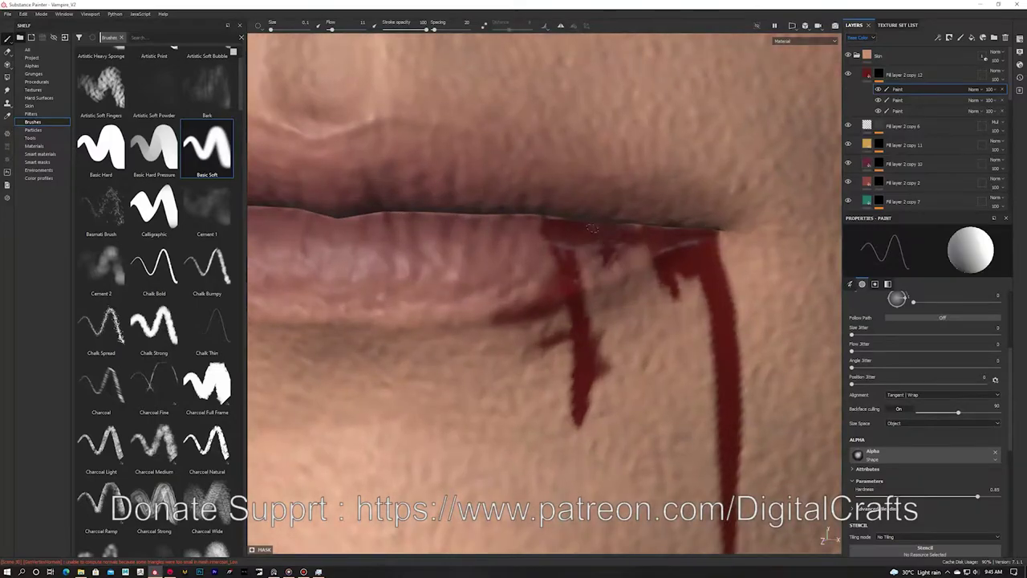
Roughen the edges of the long blood drip and extend the small streak beside it with fine strokes.
{"action": "mouse_move", "coordinate": [598, 240]}
{"action": "left_mouse_down", "text": "alt"}
{"action": "mouse_move", "coordinate": [635, 249]}
{"action": "mouse_move", "coordinate": [672, 315]}
{"action": "mouse_move", "coordinate": [674, 350]}
{"action": "left_mouse_up", "text": "alt"}
{"action": "key", "text": "x"}
{"action": "key", "text": "x"}
{"action": "mouse_move", "coordinate": [680, 309]}
{"action": "left_mouse_down"}
{"action": "mouse_move", "coordinate": [681, 339]}
{"action": "mouse_move", "coordinate": [713, 403]}
{"action": "left_mouse_up"}
{"action": "mouse_move", "coordinate": [707, 348]}
{"action": "left_mouse_down"}
{"action": "mouse_move", "coordinate": [698, 289]}
{"action": "mouse_move", "coordinate": [728, 244]}
{"action": "mouse_move", "coordinate": [733, 364]}
{"action": "left_mouse_up"}
{"action": "left_click_drag", "start_coordinate": [747, 427], "coordinate": [750, 317]}
Try painting a branching cut across the bridge and side of the nose, and undo it.
{"action": "mouse_move", "coordinate": [578, 233]}
{"action": "right_mouse_down", "text": "alt"}
{"action": "mouse_move", "coordinate": [480, 208]}
{"action": "mouse_move", "coordinate": [512, 211]}
{"action": "right_mouse_up", "text": "alt"}
{"action": "middle_click_drag", "start_coordinate": [512, 211], "coordinate": [458, 297], "text": "alt"}
{"action": "right_click_drag", "start_coordinate": [458, 297], "coordinate": [472, 281], "text": "alt"}
{"action": "left_click_drag", "start_coordinate": [472, 281], "coordinate": [502, 329], "text": "alt"}
{"action": "right_click_drag", "start_coordinate": [502, 330], "coordinate": [573, 269], "text": "alt"}
{"action": "middle_click_drag", "start_coordinate": [574, 269], "coordinate": [556, 365], "text": "alt"}
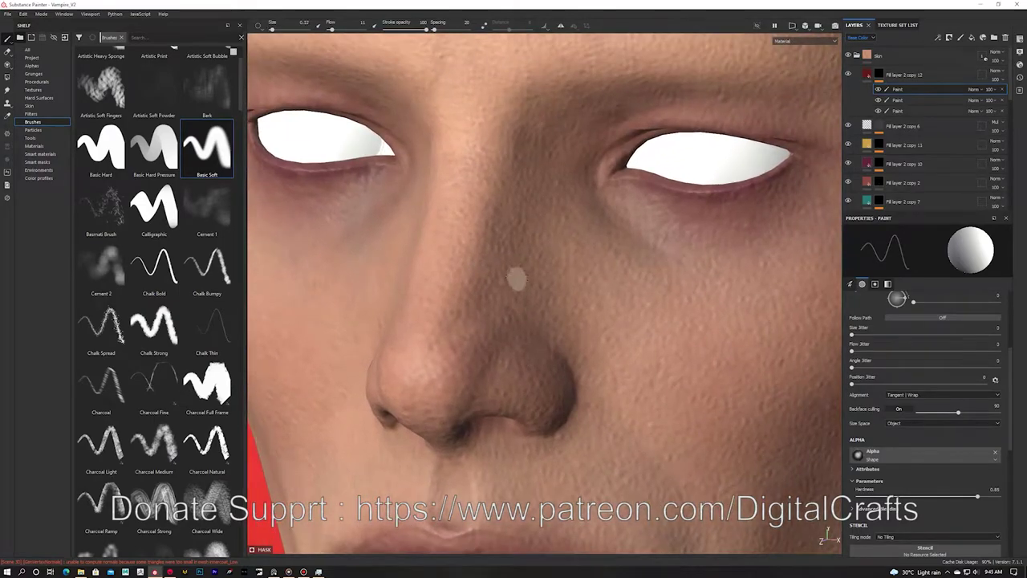
{"action": "left_click_drag", "start_coordinate": [491, 205], "coordinate": [478, 123]}
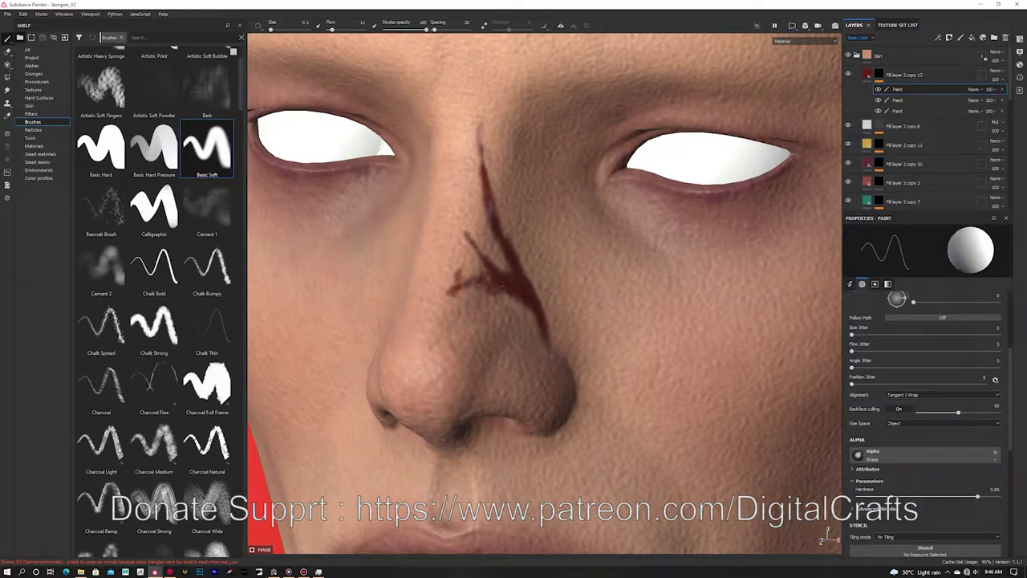
{"action": "left_click_drag", "start_coordinate": [516, 297], "coordinate": [554, 296], "text": "alt"}
{"action": "scroll", "coordinate": [519, 335], "scroll_direction": "down", "scroll_amount": 5}
{"action": "scroll", "coordinate": [518, 335], "scroll_direction": "up", "scroll_amount": 1}
{"action": "left_click_drag", "start_coordinate": [646, 242], "coordinate": [602, 243], "text": "alt"}
{"action": "scroll", "coordinate": [602, 243], "scroll_direction": "up", "scroll_amount": 1}
{"action": "key", "text": "ctrl+z"}
{"action": "key", "text": "ctrl+z"}
{"action": "key", "text": "ctrl+z"}
{"action": "key", "text": "ctrl+z"}
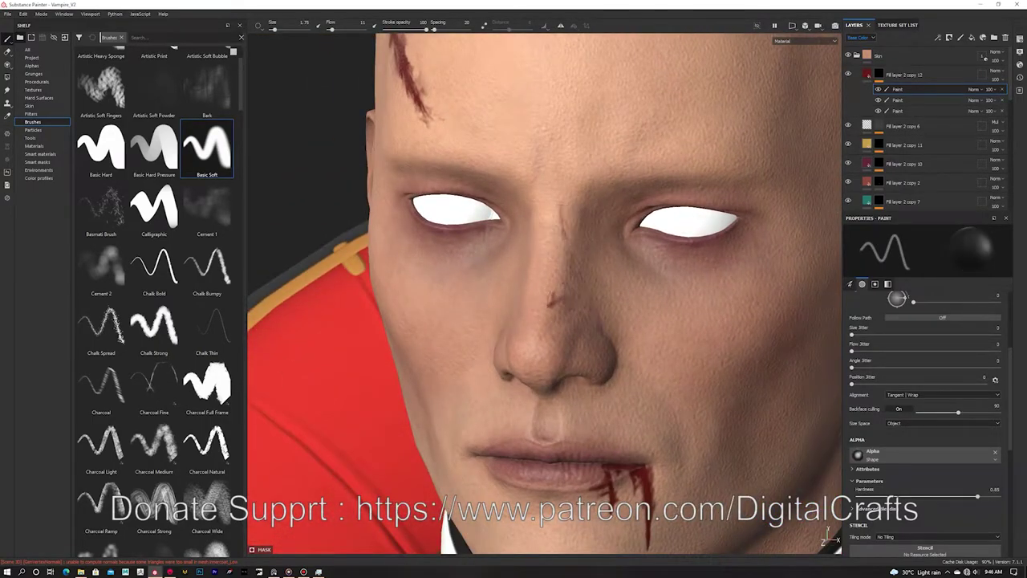
Try painting over the forehead scar in the bottom paint effect at brush size 0.52, and undo the stroke.
{"action": "left_click_drag", "start_coordinate": [513, 266], "coordinate": [537, 241], "text": "alt"}
{"action": "middle_click_drag", "start_coordinate": [406, 85], "coordinate": [546, 280], "text": "alt"}
{"action": "scroll", "coordinate": [546, 280], "scroll_direction": "up", "scroll_amount": 5}
{"action": "right_click_drag", "start_coordinate": [546, 280], "coordinate": [462, 293], "text": "ctrl"}
{"action": "left_click", "coordinate": [915, 111]}
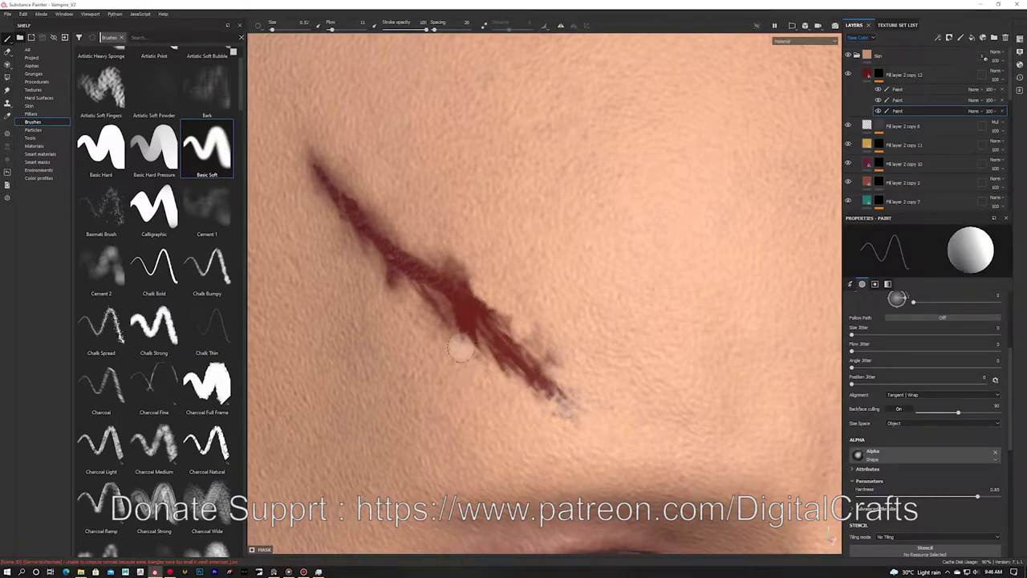
{"action": "key", "text": "x"}
{"action": "left_click_drag", "start_coordinate": [388, 268], "coordinate": [526, 375]}
{"action": "key", "text": "ctrl+z"}
Toggle the visibility of the layer's two lower paint effects to identify which one holds the forehead scar.
{"action": "left_click", "coordinate": [879, 110]}
{"action": "key", "text": "ctrl+z"}
{"action": "key", "text": "ctrl+z"}
{"action": "key", "text": "ctrl+z"}
{"action": "left_click", "coordinate": [879, 101]}
{"action": "left_click", "coordinate": [879, 101]}
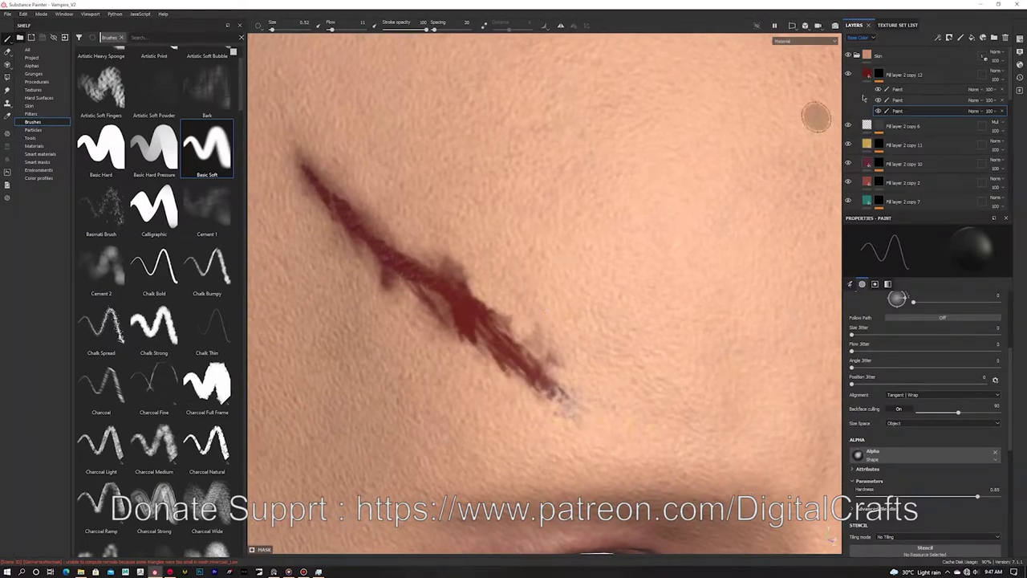
{"action": "left_click", "coordinate": [897, 100]}
{"action": "key", "text": "ctrl+z"}
{"action": "key", "text": "ctrl+z"}
{"action": "key", "text": "ctrl+z"}
{"action": "key", "text": "ctrl+z"}
{"action": "key", "text": "ctrl+z"}
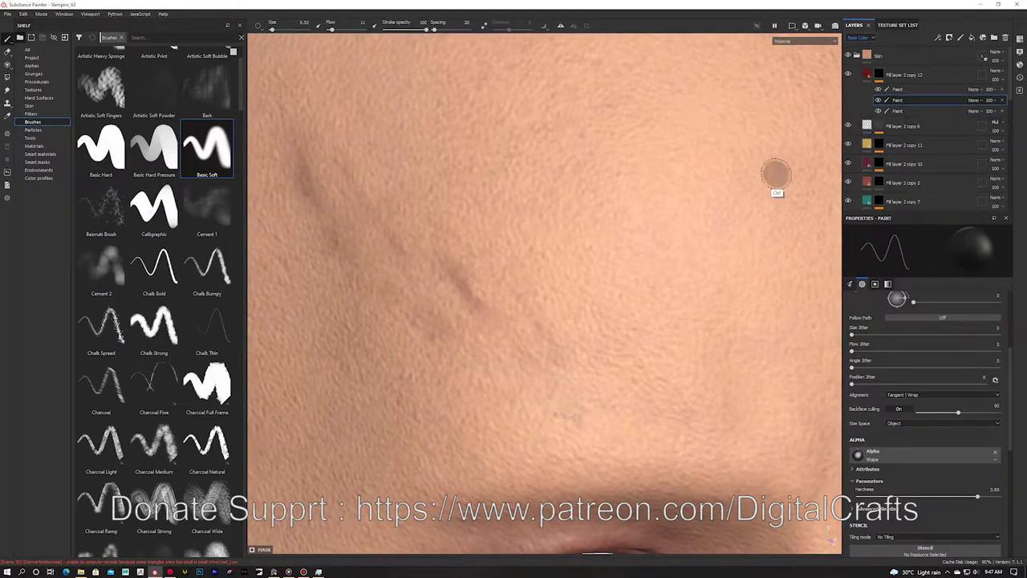
{"action": "left_click", "coordinate": [880, 111]}
{"action": "left_click", "coordinate": [878, 113]}
{"action": "left_click", "coordinate": [878, 112]}
{"action": "left_click", "coordinate": [897, 111]}
{"action": "left_click", "coordinate": [898, 100]}
{"action": "left_click", "coordinate": [878, 112]}
{"action": "left_click", "coordinate": [878, 112]}
{"action": "left_click", "coordinate": [898, 111]}
Reduce the brush size to 0.1 and fill in the middle and lower edge of the forehead scar with fine strokes.
{"action": "left_click_drag", "start_coordinate": [307, 173], "coordinate": [492, 349]}
{"action": "key", "text": "ctrl+z"}
{"action": "key", "text": "ctrl+z"}
{"action": "right_click_drag", "start_coordinate": [392, 296], "coordinate": [407, 305], "text": "ctrl"}
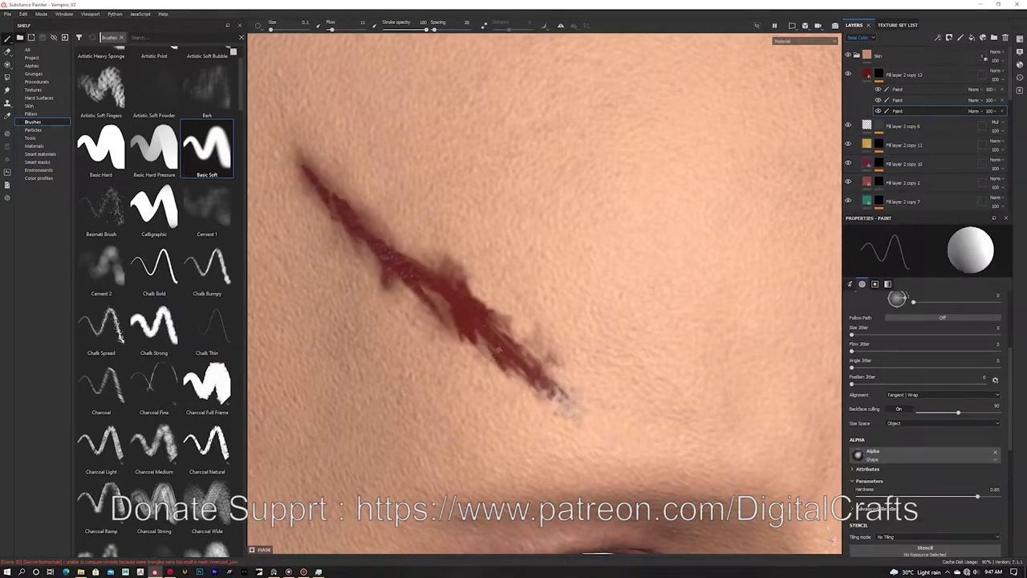
{"action": "left_click_drag", "start_coordinate": [391, 258], "coordinate": [499, 379], "text": "alt"}
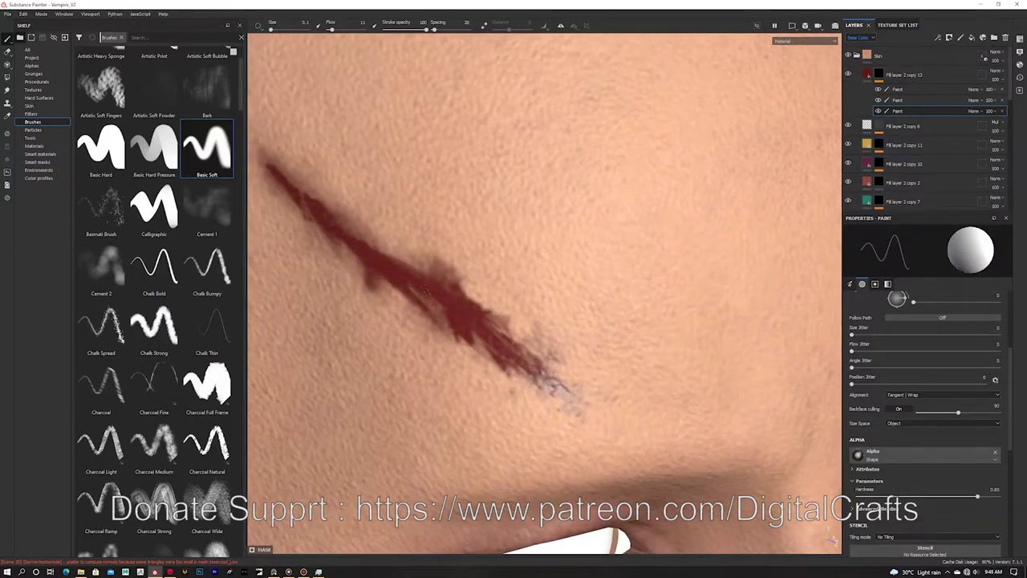
{"action": "left_click_drag", "start_coordinate": [473, 307], "coordinate": [501, 331]}
{"action": "left_click_drag", "start_coordinate": [501, 331], "coordinate": [481, 321], "text": "alt"}
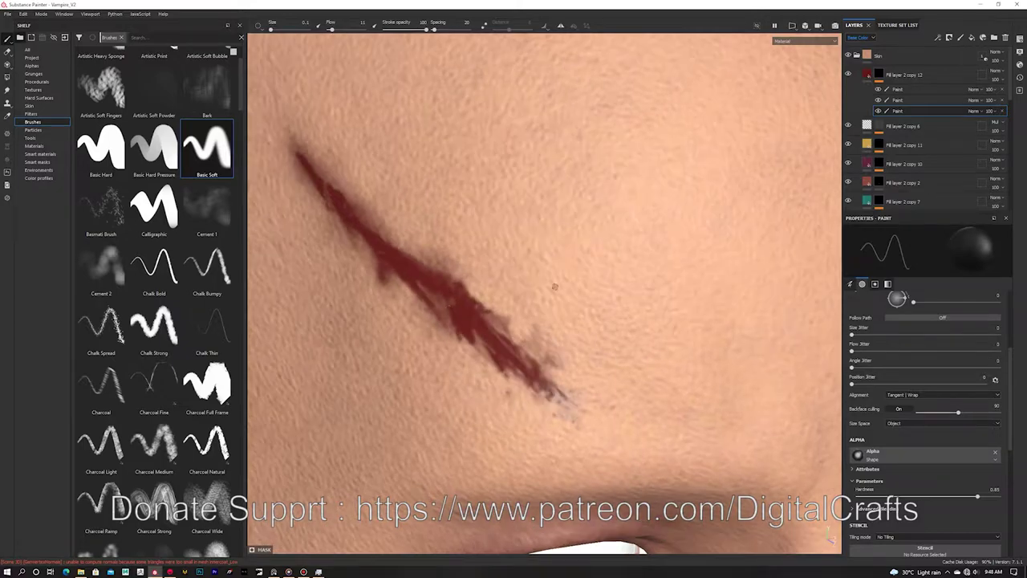
Export the BodyMat, CoatMat and GauntletAndShoesMat textures again and close the export window.
{"action": "right_click_drag", "start_coordinate": [514, 313], "coordinate": [450, 209], "text": "alt"}
{"action": "right_click_drag", "start_coordinate": [474, 149], "coordinate": [432, 142], "text": "shift"}
{"action": "left_click", "coordinate": [7, 14]}
{"action": "left_click", "coordinate": [36, 146]}
{"action": "left_click", "coordinate": [706, 427]}
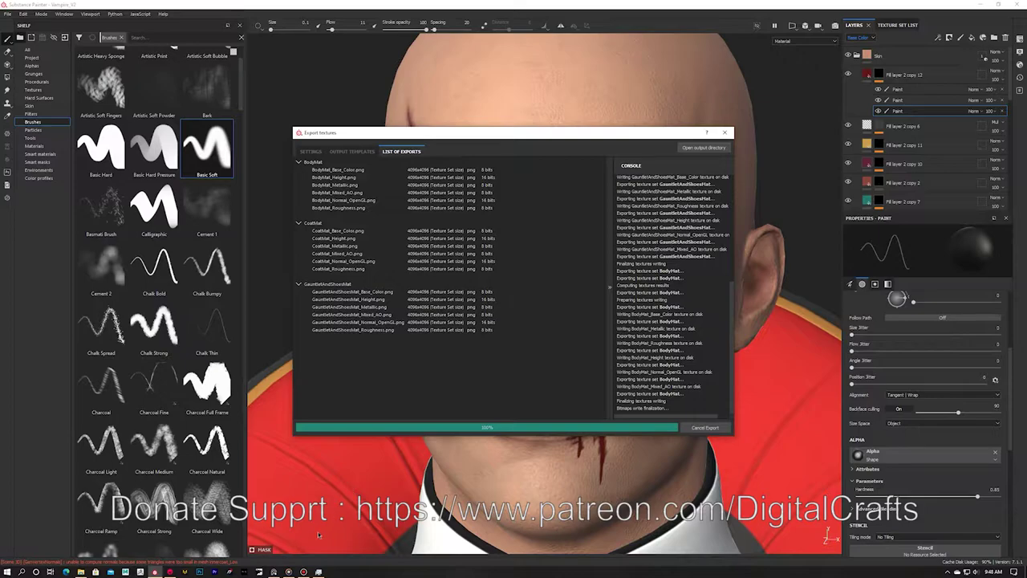
{"action": "left_click", "coordinate": [725, 133]}
Switch to Marmoset Toolbag and inspect the scar and mouth blood on the rendered face.
{"action": "left_click", "coordinate": [170, 572]}
{"action": "left_click_drag", "start_coordinate": [450, 353], "coordinate": [473, 331], "text": "alt"}
{"action": "right_click_drag", "start_coordinate": [474, 331], "coordinate": [497, 345], "text": "alt"}
{"action": "left_click_drag", "start_coordinate": [497, 346], "coordinate": [450, 353], "text": "alt"}
Return to Substance Painter, check the mouth blood by toggling the layer's top paint effect, and select that effect.
{"action": "left_click", "coordinate": [155, 572]}
{"action": "right_click_drag", "start_coordinate": [514, 337], "coordinate": [586, 385], "text": "alt"}
{"action": "middle_click_drag", "start_coordinate": [586, 385], "coordinate": [562, 265], "text": "alt"}
{"action": "right_click_drag", "start_coordinate": [562, 264], "coordinate": [610, 281], "text": "alt"}
{"action": "left_click", "coordinate": [878, 89]}
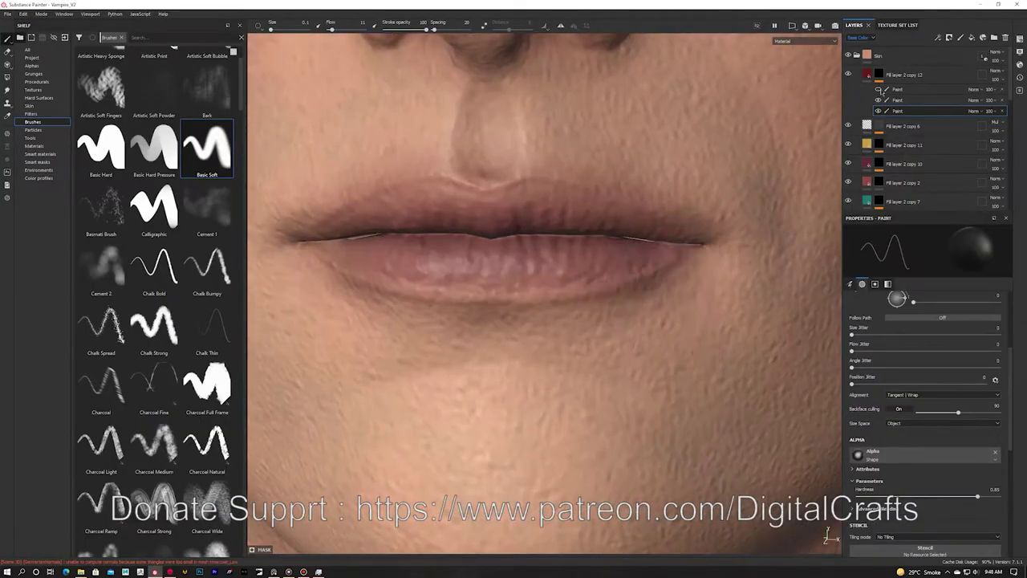
{"action": "left_click", "coordinate": [878, 89]}
{"action": "left_click", "coordinate": [923, 89]}
Paint additional blood patches over the lower lip beside the shorter drip.
{"action": "left_click_drag", "start_coordinate": [606, 189], "coordinate": [601, 207], "text": "alt"}
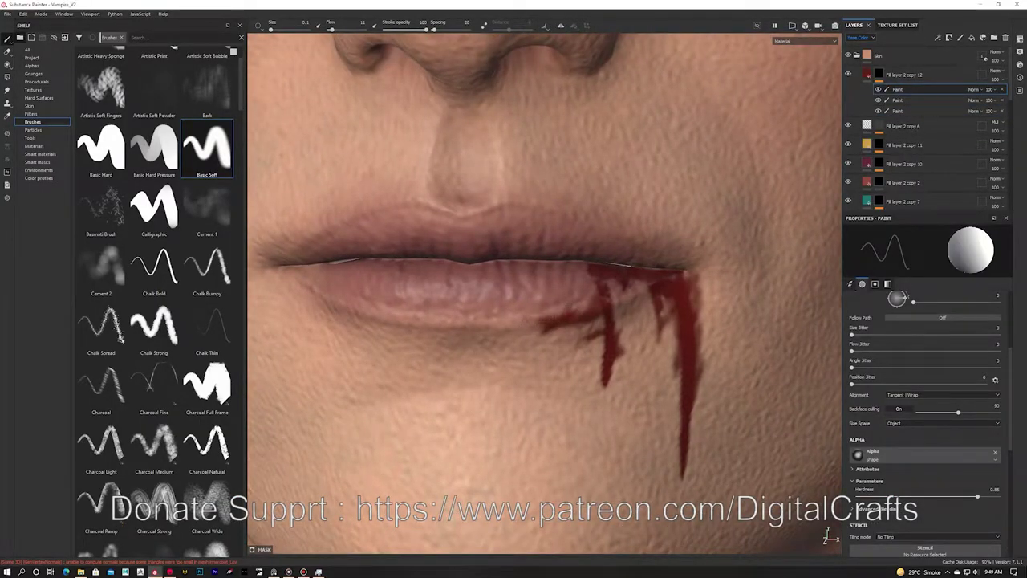
{"action": "left_click_drag", "start_coordinate": [613, 335], "coordinate": [576, 338], "text": "alt"}
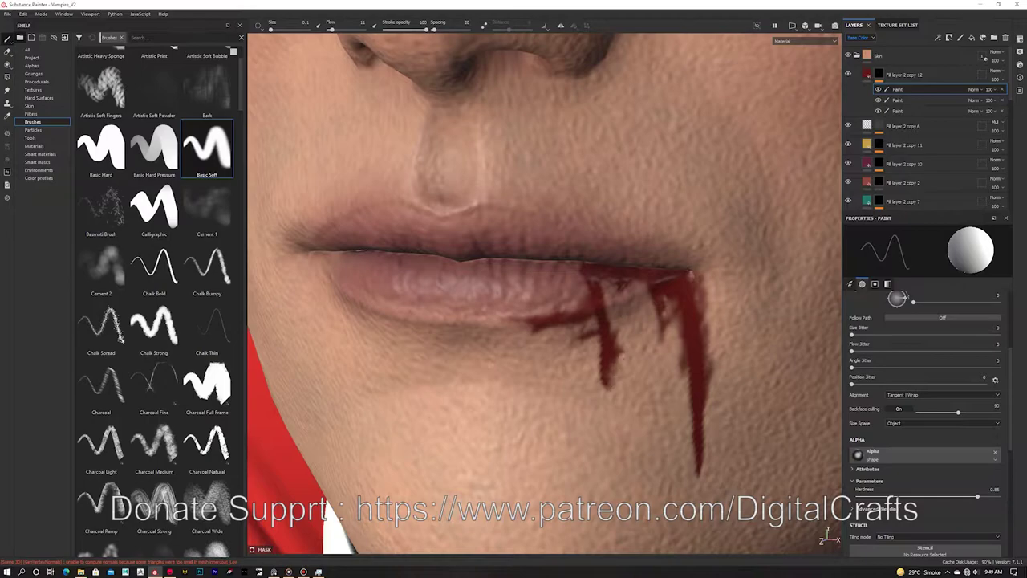
{"action": "left_click_drag", "start_coordinate": [641, 301], "coordinate": [626, 282], "text": "alt"}
{"action": "key", "text": "x"}
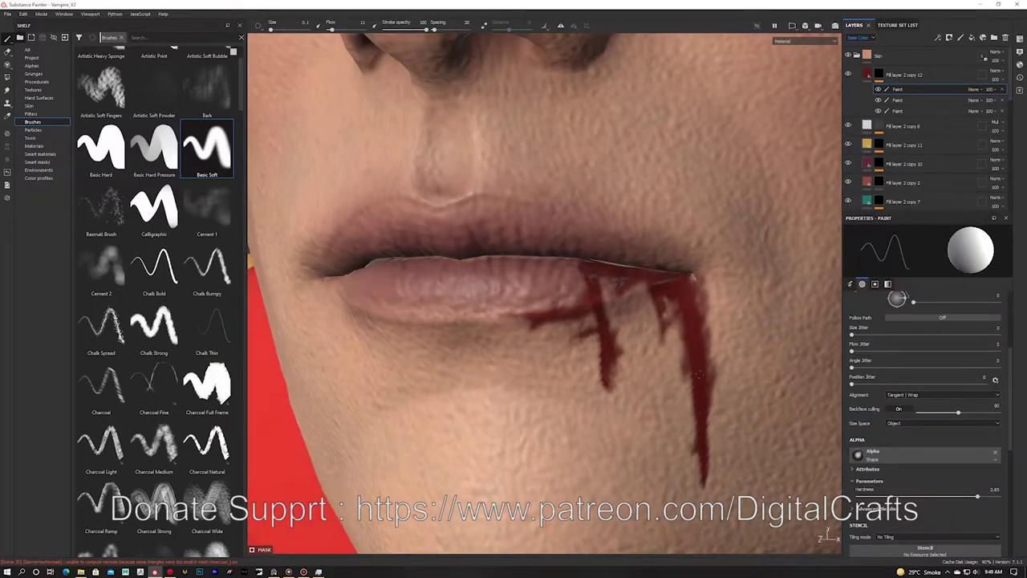
{"action": "right_click_drag", "start_coordinate": [701, 287], "coordinate": [654, 281], "text": "alt"}
{"action": "left_click_drag", "start_coordinate": [654, 281], "coordinate": [618, 321], "text": "alt"}
{"action": "right_click_drag", "start_coordinate": [482, 305], "coordinate": [537, 318], "text": "alt"}
{"action": "key", "text": "x"}
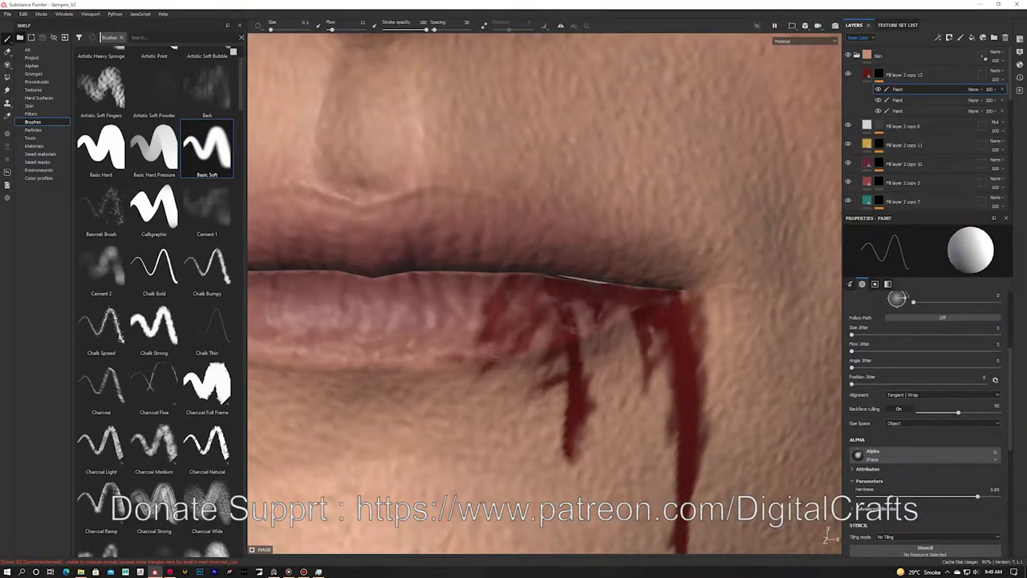
Set the brush flow to 10, enable pen pressure for stroke opacity, and soften the blood patch on the lower lip.
{"action": "right_click_drag", "start_coordinate": [484, 330], "coordinate": [321, 321], "text": "alt"}
{"action": "middle_click_drag", "start_coordinate": [610, 321], "coordinate": [474, 297], "text": "alt"}
{"action": "right_click_drag", "start_coordinate": [578, 353], "coordinate": [971, 430], "text": "alt"}
{"action": "left_click_drag", "start_coordinate": [333, 30], "coordinate": [332, 31]}
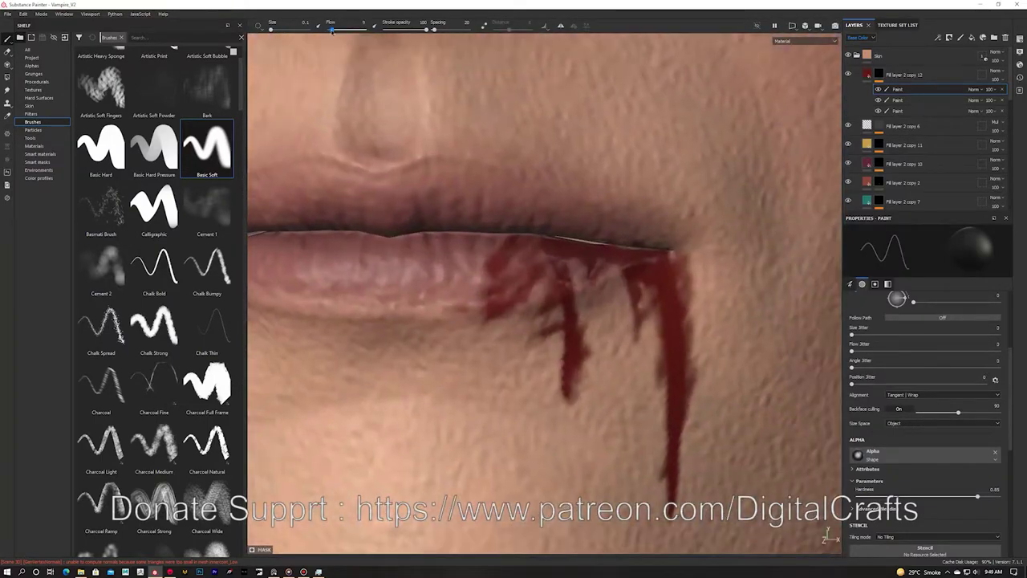
{"action": "left_click", "coordinate": [373, 26]}
{"action": "right_click_drag", "start_coordinate": [409, 249], "coordinate": [466, 262], "text": "alt"}
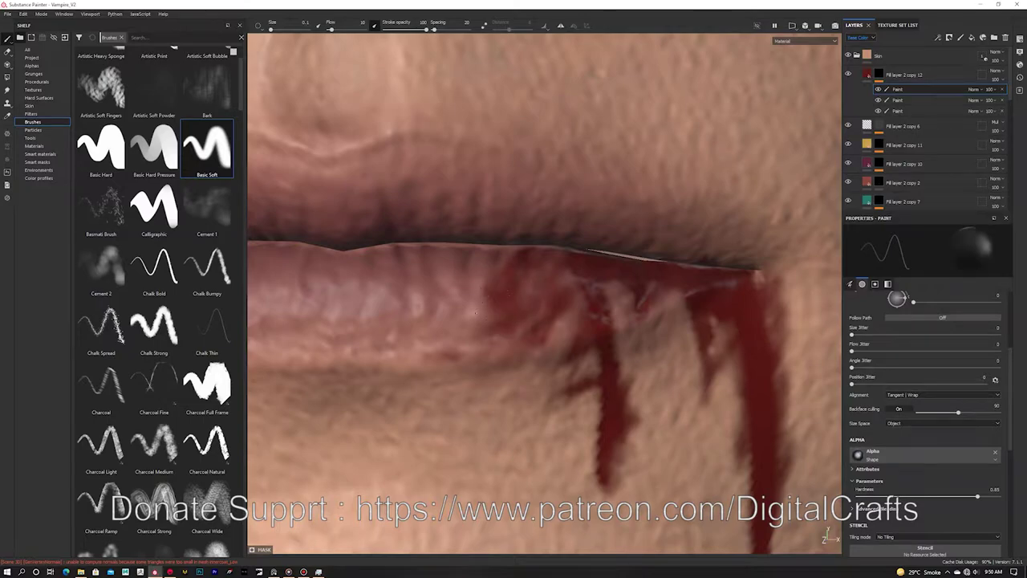
Adjust the export selections and export the textures with the reworked lip blood.
{"action": "right_click_drag", "start_coordinate": [528, 344], "coordinate": [362, 200], "text": "alt"}
{"action": "left_click_drag", "start_coordinate": [361, 201], "coordinate": [397, 227], "text": "alt"}
{"action": "middle_click_drag", "start_coordinate": [396, 227], "coordinate": [391, 307], "text": "alt"}
{"action": "left_click", "coordinate": [8, 14]}
{"action": "left_click", "coordinate": [36, 127]}
{"action": "left_click", "coordinate": [332, 193]}
{"action": "left_click", "coordinate": [331, 184]}
{"action": "left_click", "coordinate": [328, 174]}
{"action": "left_click", "coordinate": [515, 209]}
{"action": "left_click", "coordinate": [567, 197]}
{"action": "left_click", "coordinate": [568, 199]}
{"action": "left_click", "coordinate": [522, 221]}
{"action": "left_click", "coordinate": [514, 276]}
{"action": "left_click", "coordinate": [706, 428]}
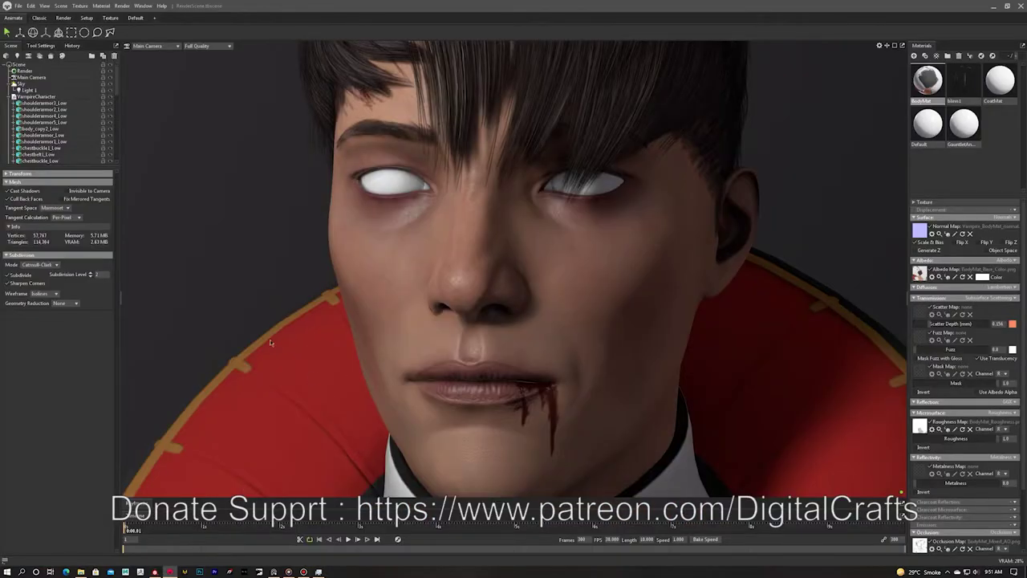
In Marmoset Toolbag, raise the mesh's subdivision by one level and set the BodyMat material's displacement to Height.
{"action": "left_click_drag", "start_coordinate": [271, 342], "coordinate": [299, 270], "text": "alt"}
{"action": "scroll", "coordinate": [276, 301], "scroll_direction": "down", "scroll_amount": 3}
{"action": "scroll", "coordinate": [385, 292], "scroll_direction": "up", "scroll_amount": 3}
{"action": "left_click", "coordinate": [90, 274]}
{"action": "left_click", "coordinate": [1009, 210]}
{"action": "left_click", "coordinate": [1005, 223]}
Load the BodyMat height image from the Substance project's Bake folder as the displacement map.
{"action": "left_click", "coordinate": [920, 224]}
{"action": "left_click", "coordinate": [528, 187]}
{"action": "double_click", "coordinate": [417, 336]}
{"action": "double_click", "coordinate": [413, 227]}
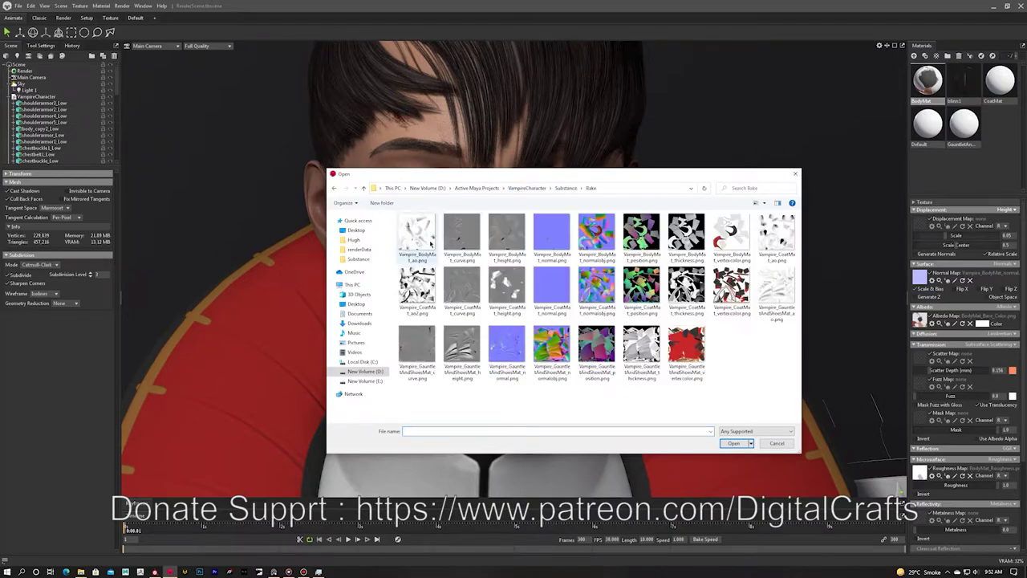
{"action": "double_click", "coordinate": [522, 242]}
{"action": "left_click_drag", "start_coordinate": [418, 236], "coordinate": [421, 244]}
{"action": "scroll", "coordinate": [420, 244], "scroll_direction": "up", "scroll_amount": 3}
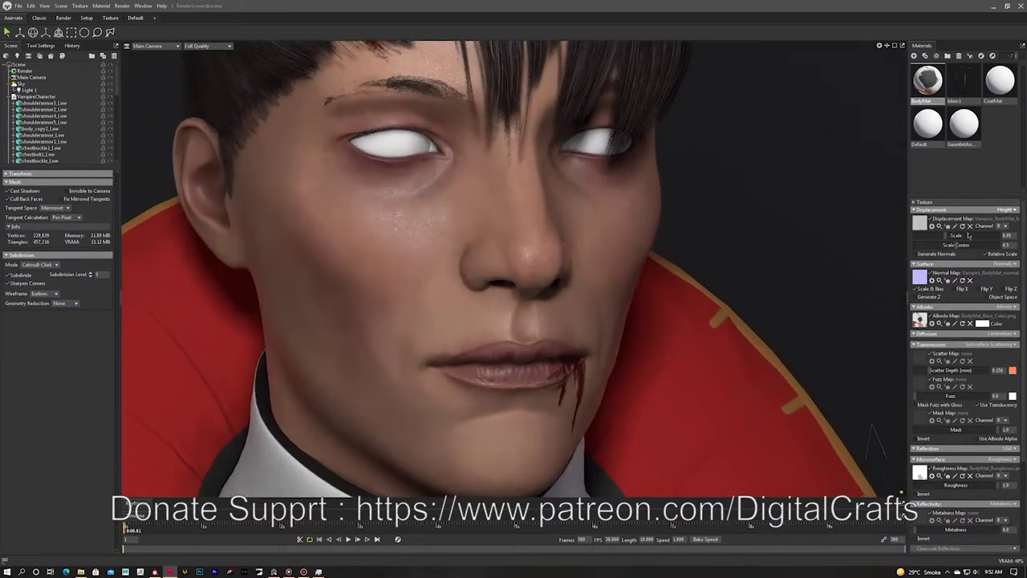
Try Generate Normals with the displacement scale adjusted to 0.014, and inspect the face.
{"action": "left_click_drag", "start_coordinate": [944, 235], "coordinate": [924, 235]}
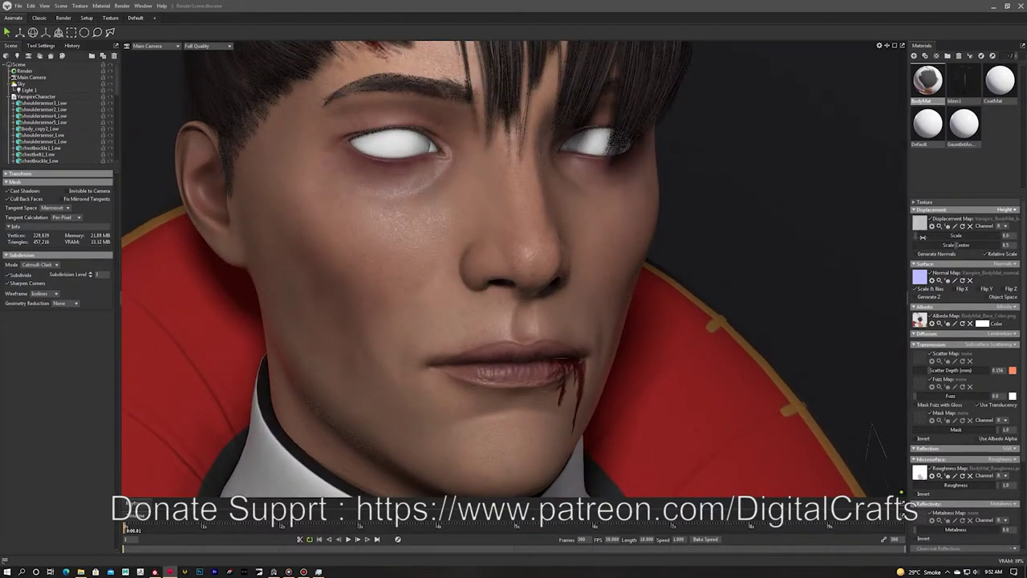
{"action": "left_click_drag", "start_coordinate": [930, 235], "coordinate": [941, 235]}
{"action": "left_click", "coordinate": [925, 253]}
{"action": "left_click_drag", "start_coordinate": [502, 217], "coordinate": [530, 215]}
{"action": "middle_click_drag", "start_coordinate": [387, 90], "coordinate": [520, 221]}
{"action": "mouse_move", "coordinate": [941, 237]}
{"action": "left_mouse_down"}
{"action": "mouse_move", "coordinate": [955, 239]}
{"action": "mouse_move", "coordinate": [940, 241]}
{"action": "left_mouse_up"}
{"action": "middle_click_drag", "start_coordinate": [529, 269], "coordinate": [490, 133]}
{"action": "left_click_drag", "start_coordinate": [940, 239], "coordinate": [923, 253]}
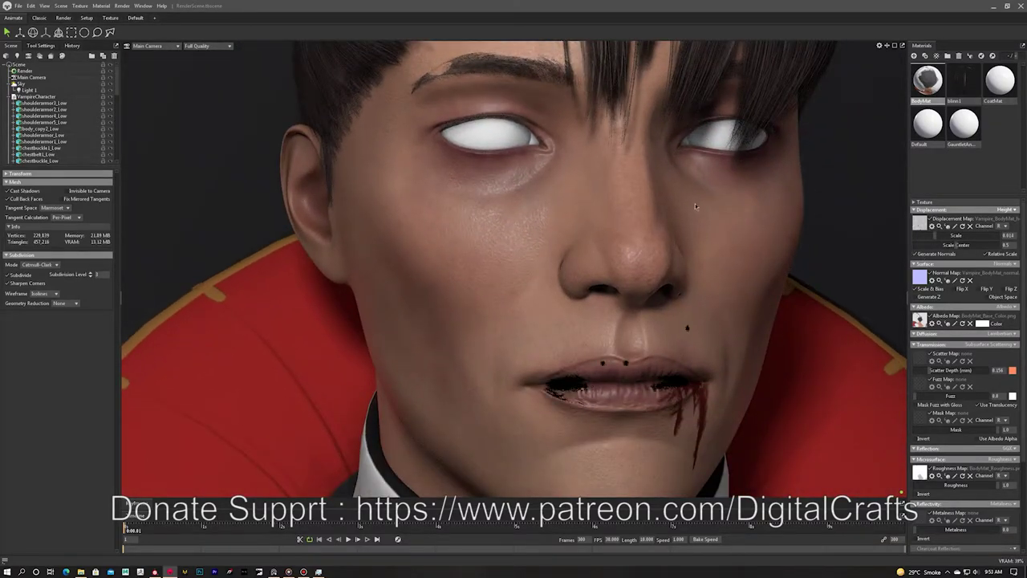
{"action": "left_click_drag", "start_coordinate": [696, 206], "coordinate": [711, 208]}
Lower the displacement scale to 0.009 with Generate Normals off, and inspect the face from other angles.
{"action": "left_click_drag", "start_coordinate": [935, 236], "coordinate": [932, 236]}
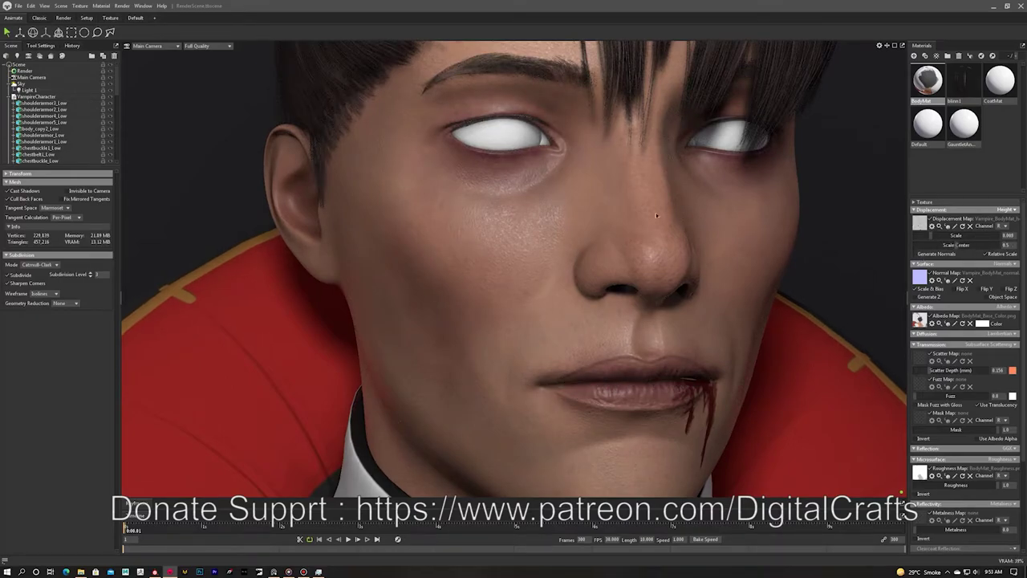
{"action": "right_click_drag", "start_coordinate": [671, 215], "coordinate": [321, 211]}
{"action": "left_click_drag", "start_coordinate": [321, 211], "coordinate": [178, 209]}
{"action": "mouse_move", "coordinate": [225, 283]}
{"action": "left_mouse_down"}
{"action": "mouse_move", "coordinate": [399, 236]}
{"action": "mouse_move", "coordinate": [333, 229]}
{"action": "left_mouse_up"}
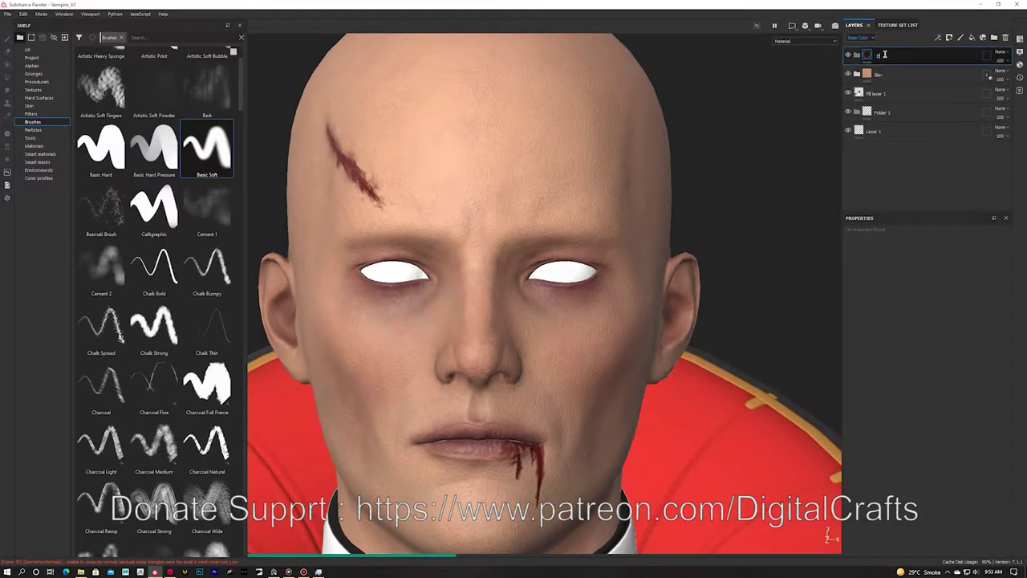
In Substance Painter, search the shelf for eye, add the Eye Blue Bulbar Conjunctiva material to the new Eyes folder and edit the folder's geometry mask.
{"action": "left_click", "coordinate": [123, 37]}
{"action": "type", "text": "eye"}
{"action": "left_click_drag", "start_coordinate": [153, 132], "coordinate": [900, 59]}
{"action": "left_click", "coordinate": [987, 55]}
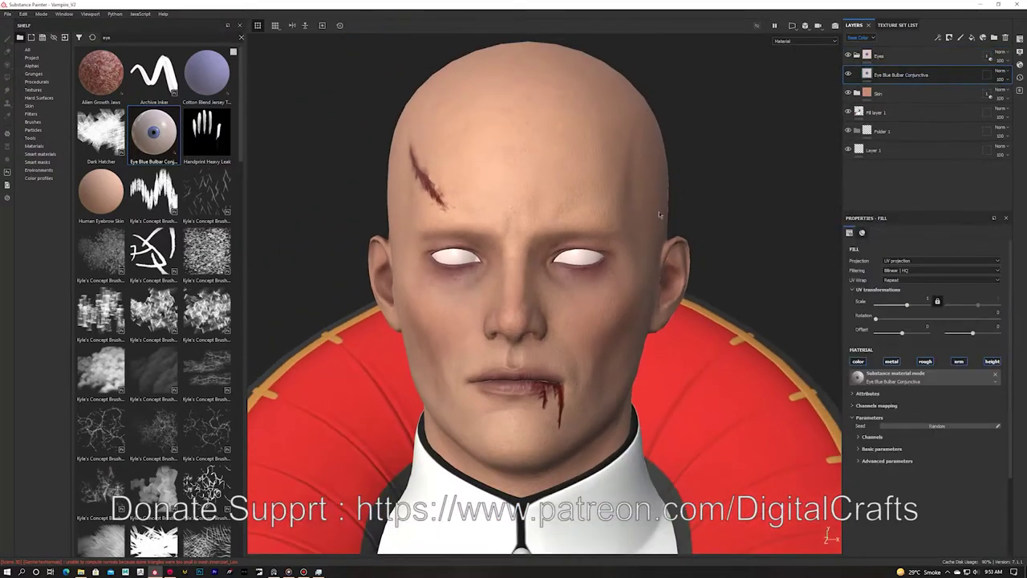
Show the 3D and 2D views side by side and shrink the eye material's UV projection box toward the eye islands' corner of the layout.
{"action": "left_click", "coordinate": [792, 25]}
{"action": "left_click", "coordinate": [810, 45]}
{"action": "right_click_drag", "start_coordinate": [733, 206], "coordinate": [638, 210], "text": "alt"}
{"action": "middle_click_drag", "start_coordinate": [638, 210], "coordinate": [640, 153], "text": "alt"}
{"action": "left_click_drag", "start_coordinate": [820, 106], "coordinate": [688, 211]}
{"action": "left_click_drag", "start_coordinate": [474, 164], "coordinate": [449, 165], "text": "alt"}
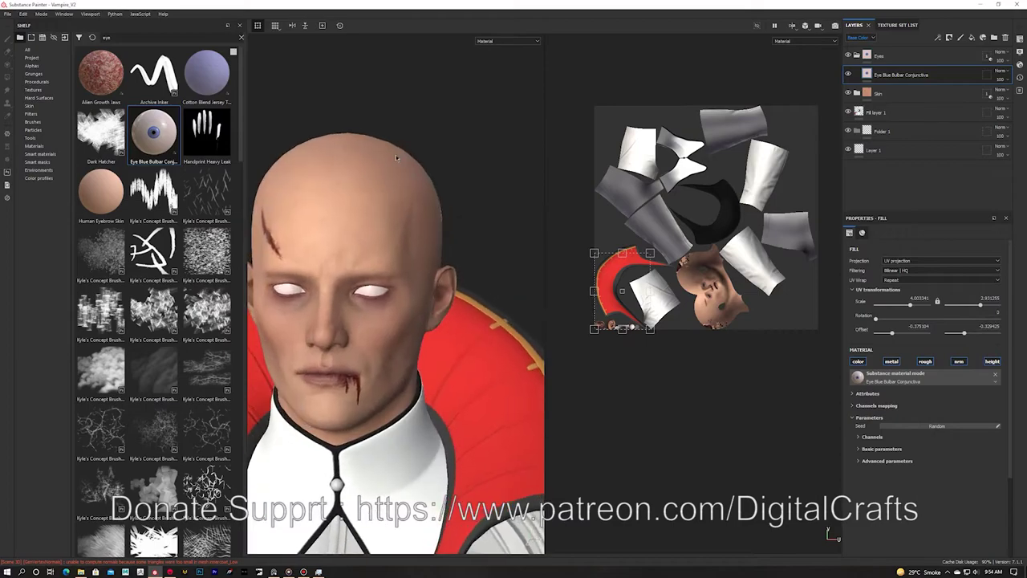
Scale down and reposition the eye material's UV projection box until it sits close around the eye islands.
{"action": "middle_click_drag", "start_coordinate": [401, 240], "coordinate": [444, 215], "text": "alt"}
{"action": "right_click_drag", "start_coordinate": [443, 215], "coordinate": [482, 210], "text": "alt"}
{"action": "right_click_drag", "start_coordinate": [594, 248], "coordinate": [630, 239], "text": "alt"}
{"action": "middle_click_drag", "start_coordinate": [630, 240], "coordinate": [719, 205], "text": "alt"}
{"action": "right_click_drag", "start_coordinate": [719, 205], "coordinate": [790, 256], "text": "alt"}
{"action": "middle_click_drag", "start_coordinate": [791, 256], "coordinate": [683, 247], "text": "alt"}
{"action": "right_click_drag", "start_coordinate": [683, 248], "coordinate": [642, 232], "text": "alt"}
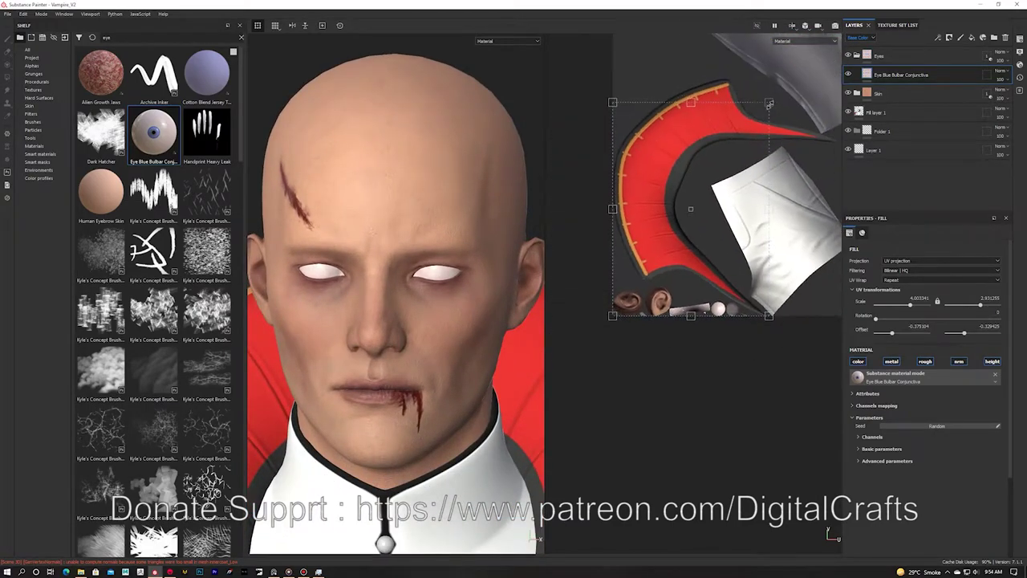
{"action": "left_click_drag", "start_coordinate": [726, 169], "coordinate": [743, 284]}
{"action": "left_click_drag", "start_coordinate": [777, 254], "coordinate": [723, 303]}
{"action": "left_click_drag", "start_coordinate": [711, 314], "coordinate": [728, 297]}
{"action": "right_click_drag", "start_coordinate": [728, 297], "coordinate": [822, 333], "text": "alt"}
{"action": "middle_click_drag", "start_coordinate": [822, 333], "coordinate": [777, 208], "text": "alt"}
Fit the projection box over one eyeball island with its scale proportions locked, nudging the iris until it is centred in the face's eyes.
{"action": "left_click_drag", "start_coordinate": [834, 132], "coordinate": [695, 238]}
{"action": "left_click_drag", "start_coordinate": [645, 268], "coordinate": [705, 250]}
{"action": "left_click", "coordinate": [937, 301]}
{"action": "left_click_drag", "start_coordinate": [674, 286], "coordinate": [690, 267]}
{"action": "right_click_drag", "start_coordinate": [362, 187], "coordinate": [432, 209], "text": "alt"}
{"action": "left_click_drag", "start_coordinate": [669, 259], "coordinate": [670, 261]}
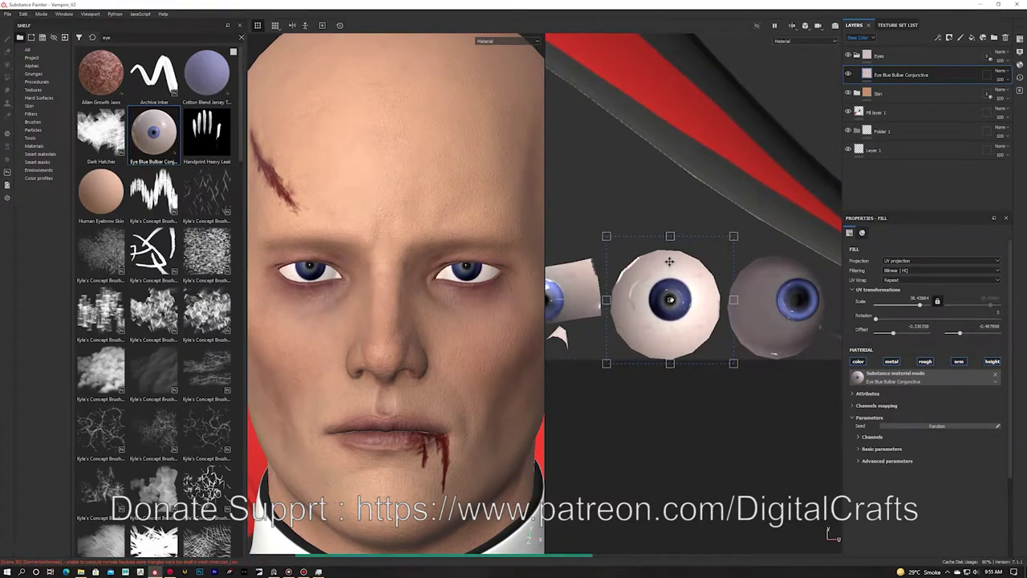
{"action": "right_click_drag", "start_coordinate": [352, 209], "coordinate": [319, 201], "text": "alt"}
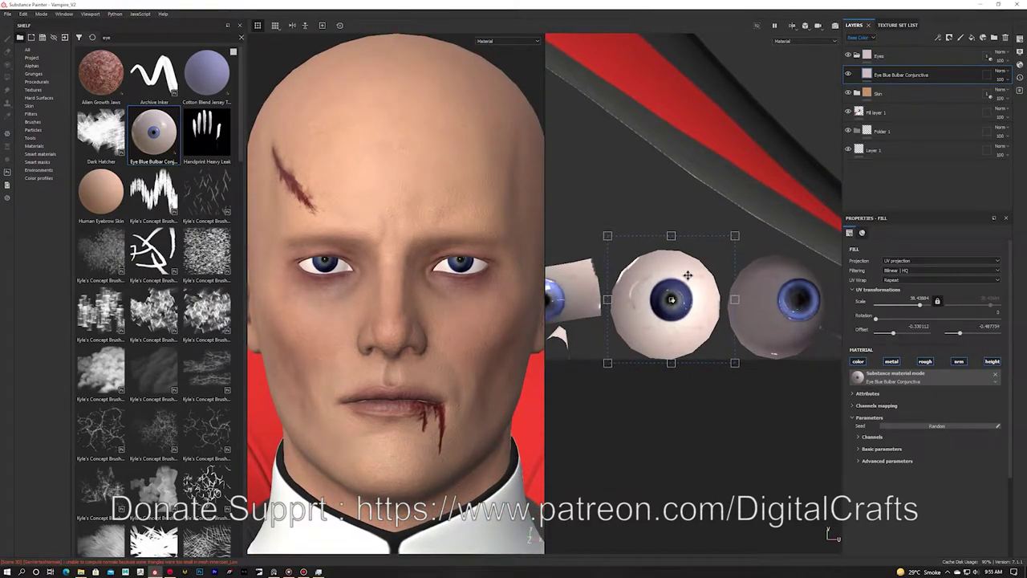
{"action": "left_click_drag", "start_coordinate": [688, 275], "coordinate": [688, 277]}
Change the iris's outer colour from the eye material's advanced parameters to a saturated red.
{"action": "scroll", "coordinate": [372, 195], "scroll_direction": "up", "scroll_amount": 2}
{"action": "scroll", "coordinate": [934, 498], "scroll_direction": "down", "scroll_amount": 5}
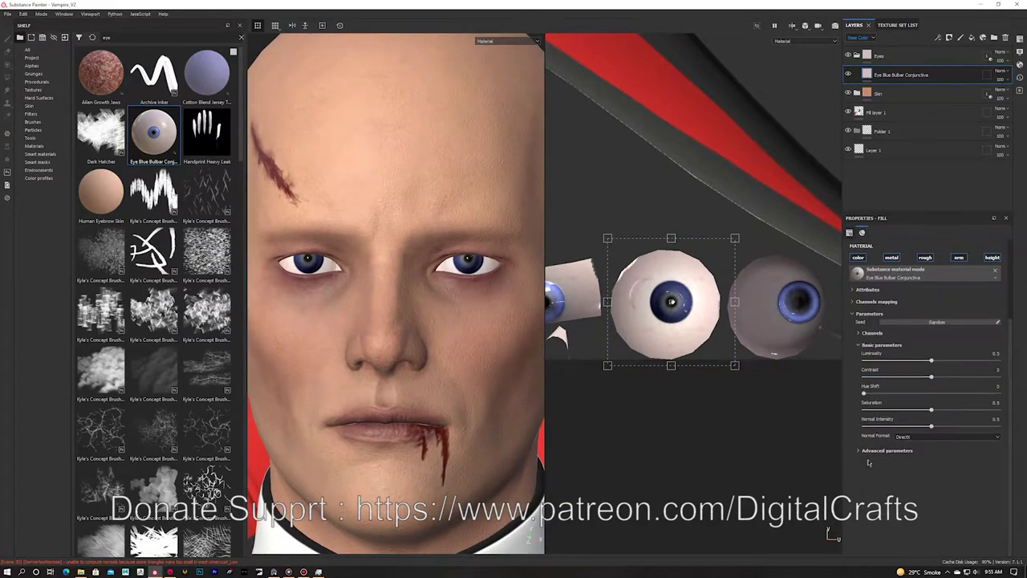
{"action": "left_click", "coordinate": [920, 533]}
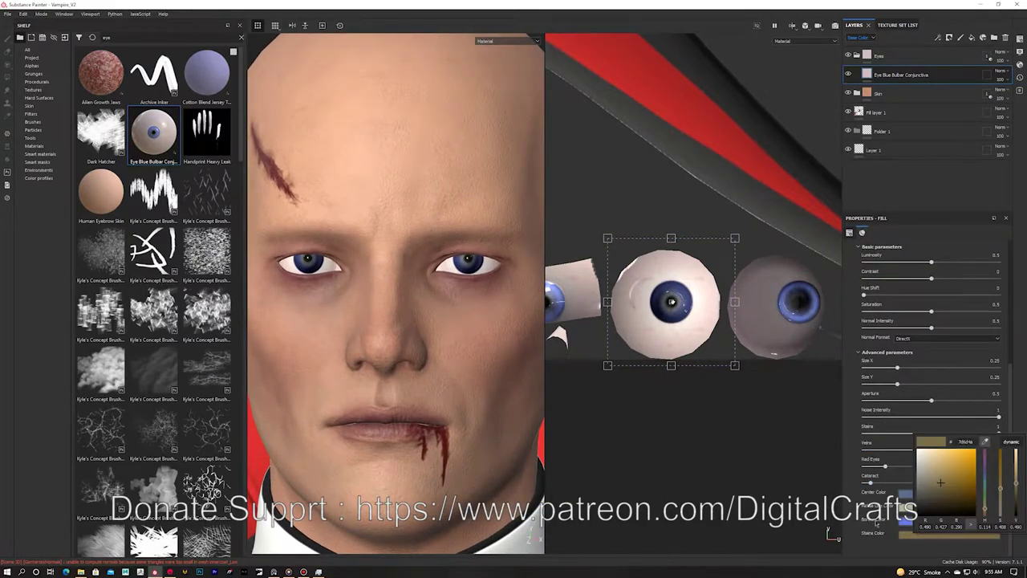
{"action": "left_click", "coordinate": [906, 521]}
{"action": "left_click_drag", "start_coordinate": [982, 485], "coordinate": [981, 505]}
{"action": "left_click", "coordinate": [960, 459]}
{"action": "left_click", "coordinate": [892, 512]}
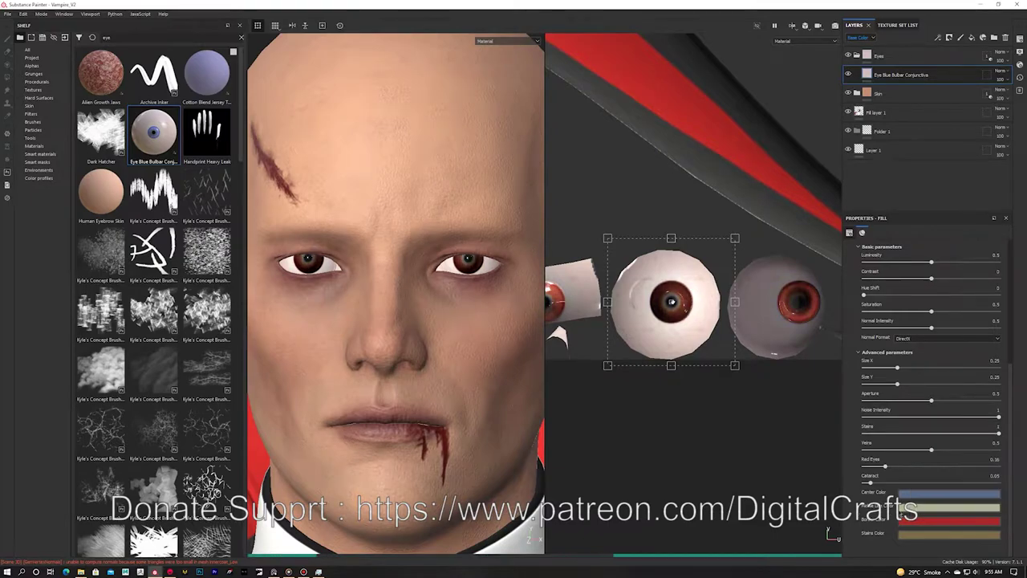
Shift the eye material's Middle Line Color and Center Color to warm reddish hues.
{"action": "left_click", "coordinate": [910, 509]}
{"action": "left_click", "coordinate": [985, 476]}
{"action": "left_click", "coordinate": [937, 427]}
{"action": "scroll", "coordinate": [374, 344], "scroll_direction": "up", "scroll_amount": 2}
{"action": "left_click", "coordinate": [921, 494]}
{"action": "left_click", "coordinate": [985, 470]}
{"action": "left_click", "coordinate": [985, 473]}
Set the eye material's Aperture to 0.79.
{"action": "mouse_move", "coordinate": [435, 301]}
{"action": "left_mouse_down", "text": "alt"}
{"action": "mouse_move", "coordinate": [432, 317]}
{"action": "mouse_move", "coordinate": [428, 309]}
{"action": "left_mouse_up", "text": "alt"}
{"action": "scroll", "coordinate": [924, 436], "scroll_direction": "up", "scroll_amount": 1}
{"action": "left_click_drag", "start_coordinate": [970, 451], "coordinate": [971, 451]}
{"action": "left_click_drag", "start_coordinate": [362, 215], "coordinate": [348, 239], "text": "alt"}
{"action": "scroll", "coordinate": [916, 498], "scroll_direction": "down", "scroll_amount": 1}
Refine the iris's outer, middle line and center colours to closely matching shades of red.
{"action": "left_click", "coordinate": [916, 521]}
{"action": "left_click", "coordinate": [961, 452]}
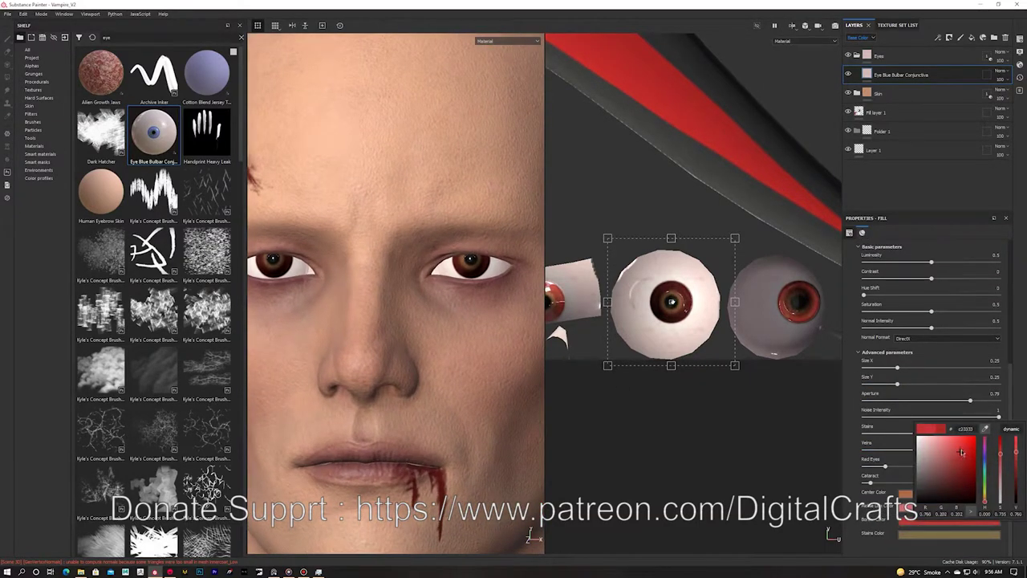
{"action": "left_click", "coordinate": [913, 492]}
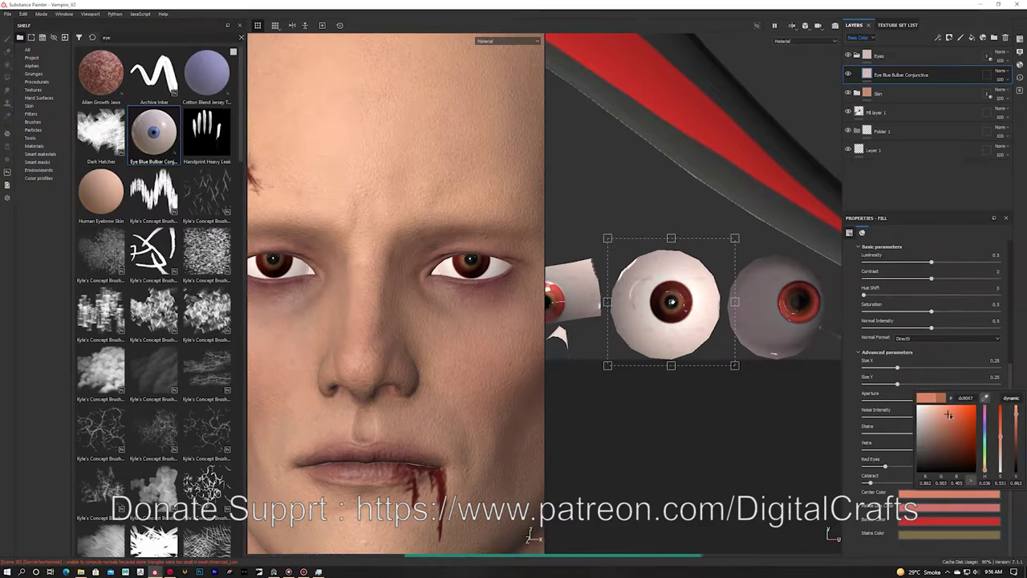
{"action": "left_click", "coordinate": [985, 471]}
{"action": "left_click_drag", "start_coordinate": [424, 336], "coordinate": [386, 309], "text": "alt"}
{"action": "left_click", "coordinate": [921, 510]}
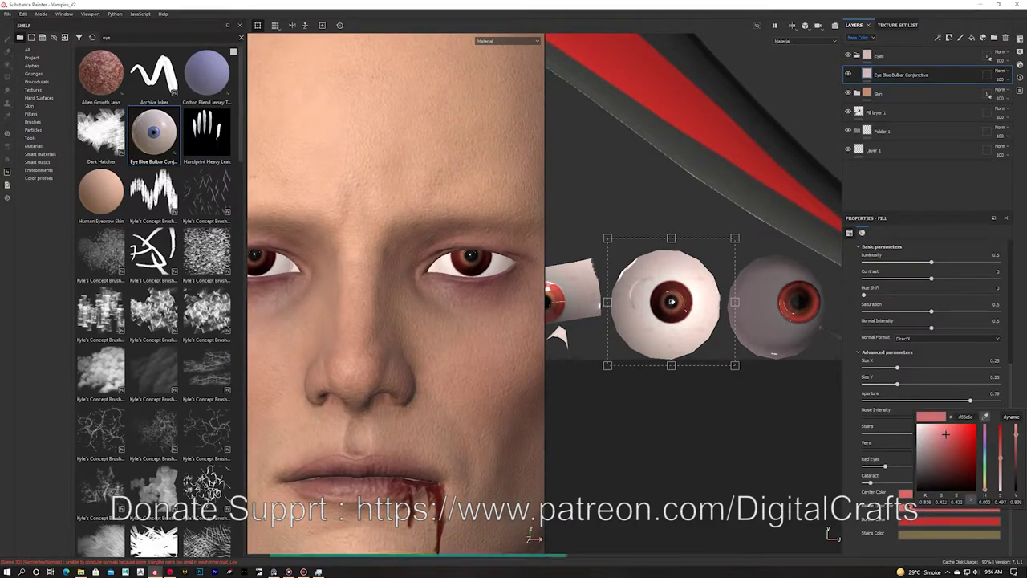
{"action": "left_click", "coordinate": [912, 498]}
{"action": "left_click", "coordinate": [959, 419]}
{"action": "left_click", "coordinate": [937, 522]}
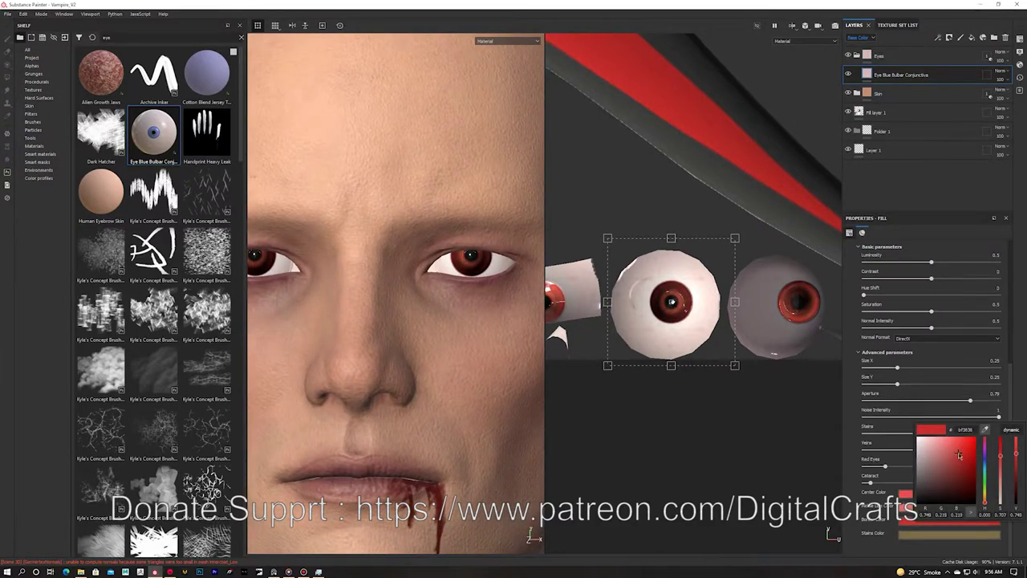
Return to the 3D view only, zoom in on one eye and add a dark red fill layer above the eye material.
{"action": "left_click_drag", "start_coordinate": [455, 314], "coordinate": [470, 314], "text": "alt"}
{"action": "scroll", "coordinate": [470, 314], "scroll_direction": "down", "scroll_amount": 3}
{"action": "left_click", "coordinate": [793, 26]}
{"action": "left_click", "coordinate": [807, 53]}
{"action": "scroll", "coordinate": [452, 166], "scroll_direction": "up", "scroll_amount": 5}
{"action": "middle_click_drag", "start_coordinate": [429, 94], "coordinate": [442, 185], "text": "alt"}
{"action": "left_click", "coordinate": [972, 38]}
{"action": "left_click", "coordinate": [940, 311]}
{"action": "left_click", "coordinate": [940, 366]}
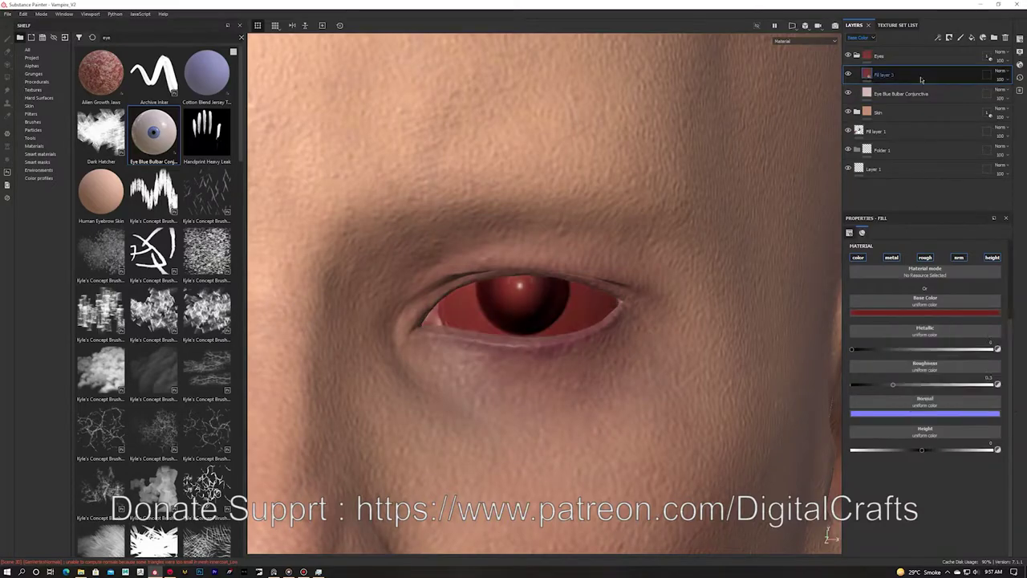
Give the dark red fill layer a black mask, reveal it only on the eye's inner corner geometry, and lower its roughness to about 0.04.
{"action": "right_click", "coordinate": [922, 78]}
{"action": "left_click", "coordinate": [932, 93]}
{"action": "right_click", "coordinate": [907, 74]}
{"action": "left_click", "coordinate": [7, 78]}
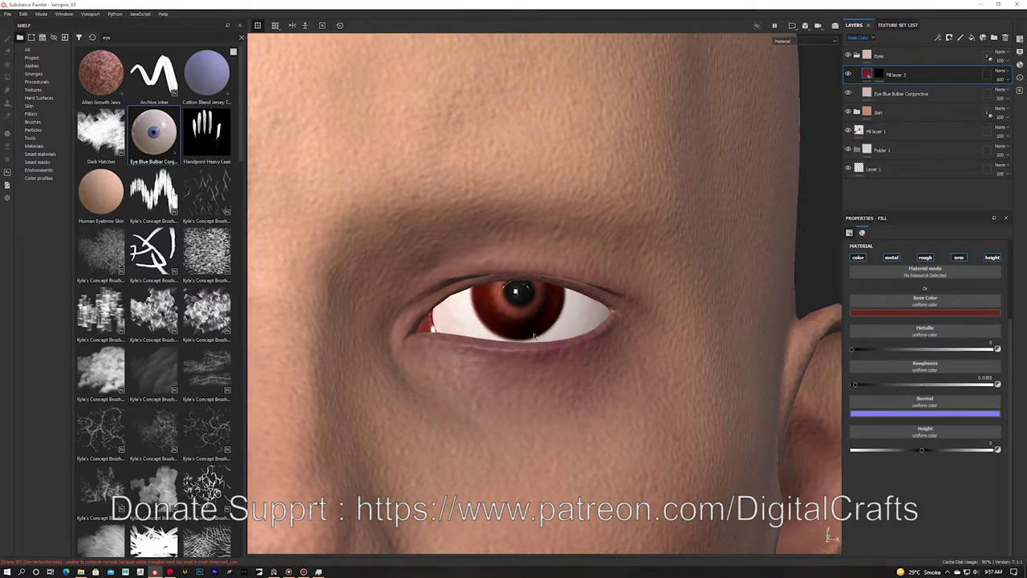
{"action": "right_click_drag", "start_coordinate": [534, 336], "coordinate": [401, 280], "text": "alt"}
{"action": "left_click_drag", "start_coordinate": [402, 280], "coordinate": [514, 316], "text": "alt"}
{"action": "right_click_drag", "start_coordinate": [514, 316], "coordinate": [604, 291], "text": "alt"}
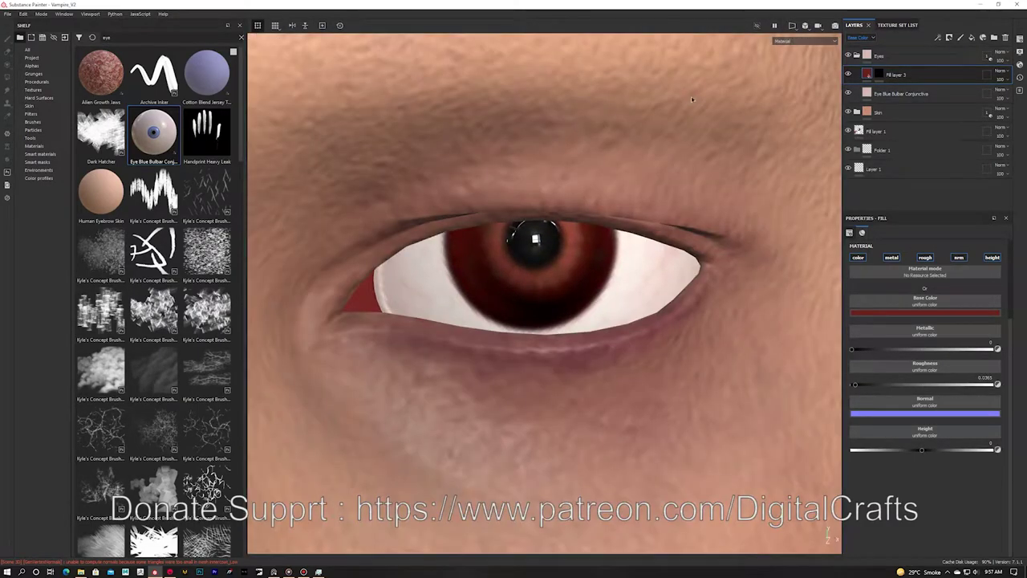
{"action": "left_click_drag", "start_coordinate": [693, 101], "coordinate": [679, 114], "text": "alt"}
Add another fill layer on top inside the Eyes folder and set its base colour to black (000000).
{"action": "left_click", "coordinate": [880, 74]}
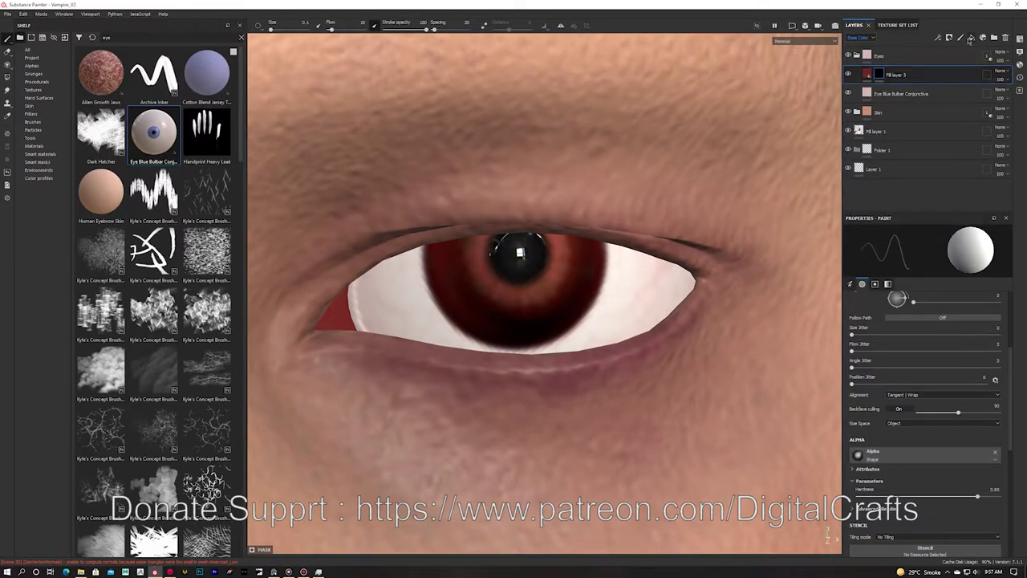
{"action": "left_click", "coordinate": [972, 38]}
{"action": "right_click", "coordinate": [895, 77]}
{"action": "left_click", "coordinate": [889, 323]}
{"action": "left_click", "coordinate": [887, 313]}
{"action": "left_click_drag", "start_coordinate": [896, 357], "coordinate": [873, 397]}
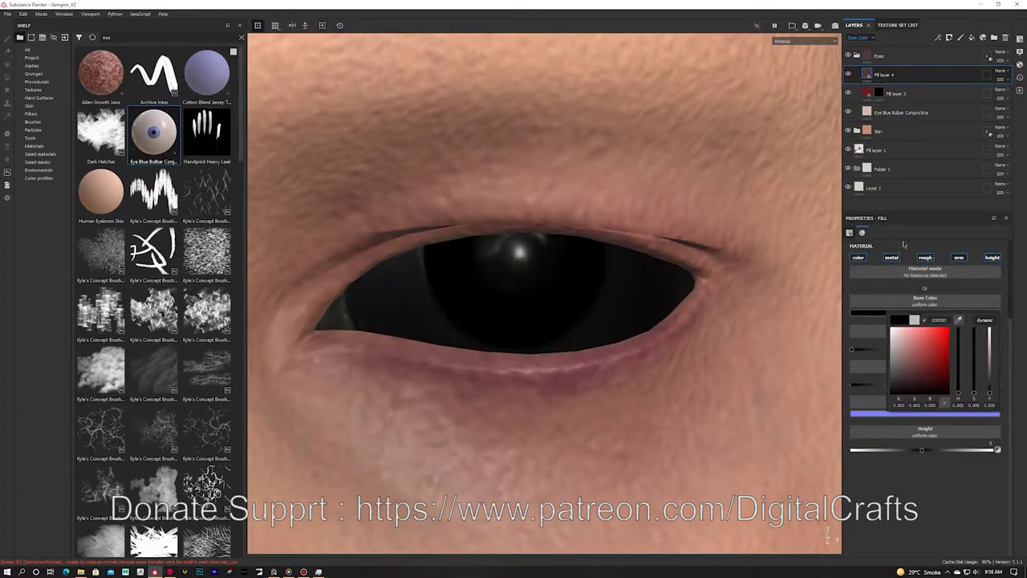
Add a black mask with a paint effect to the black fill layer and turn off its metal, rough, nrm and height channels.
{"action": "right_click", "coordinate": [896, 74]}
{"action": "left_click", "coordinate": [923, 85]}
{"action": "right_click", "coordinate": [897, 72]}
{"action": "left_click", "coordinate": [923, 365]}
{"action": "left_click", "coordinate": [868, 104]}
{"action": "left_click", "coordinate": [869, 76]}
{"action": "left_click", "coordinate": [892, 258]}
{"action": "left_click", "coordinate": [926, 258]}
{"action": "left_click", "coordinate": [960, 257]}
{"action": "left_click", "coordinate": [992, 257]}
{"action": "left_click", "coordinate": [879, 75]}
Paint a dark shadow on the eyeball along the upper eyelid using a soft brush with hardness 0.36.
{"action": "middle_click_drag", "start_coordinate": [399, 102], "coordinate": [406, 75], "text": "alt"}
{"action": "left_click_drag", "start_coordinate": [956, 498], "coordinate": [908, 499]}
{"action": "right_click_drag", "start_coordinate": [499, 250], "coordinate": [482, 248], "text": "ctrl"}
{"action": "left_click_drag", "start_coordinate": [479, 269], "coordinate": [490, 234], "text": "alt"}
{"action": "mouse_move", "coordinate": [405, 225]}
{"action": "left_mouse_down"}
{"action": "mouse_move", "coordinate": [554, 204]}
{"action": "mouse_move", "coordinate": [646, 221]}
{"action": "left_mouse_up"}
{"action": "mouse_move", "coordinate": [365, 240]}
{"action": "left_mouse_down"}
{"action": "mouse_move", "coordinate": [389, 214]}
{"action": "mouse_move", "coordinate": [360, 245]}
{"action": "left_mouse_up"}
{"action": "left_click_drag", "start_coordinate": [622, 220], "coordinate": [676, 256]}
{"action": "left_click_drag", "start_coordinate": [417, 231], "coordinate": [335, 289]}
{"action": "left_click_drag", "start_coordinate": [652, 228], "coordinate": [674, 256]}
Soften the eyelid shadow on the eyeball by erasing and repainting it with a larger brush at a flow of 21.
{"action": "right_click_drag", "start_coordinate": [555, 223], "coordinate": [588, 223], "text": "ctrl"}
{"action": "key", "text": "x"}
{"action": "left_click_drag", "start_coordinate": [618, 261], "coordinate": [522, 297]}
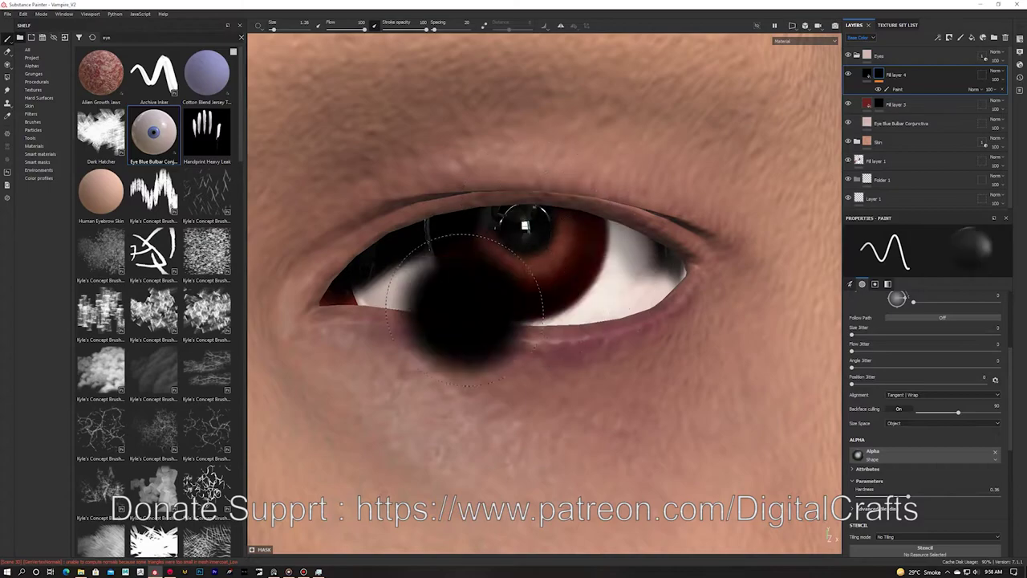
{"action": "left_click_drag", "start_coordinate": [590, 291], "coordinate": [634, 285]}
{"action": "left_click_drag", "start_coordinate": [365, 30], "coordinate": [335, 29]}
{"action": "left_click_drag", "start_coordinate": [671, 247], "coordinate": [667, 277]}
{"action": "key", "text": "x"}
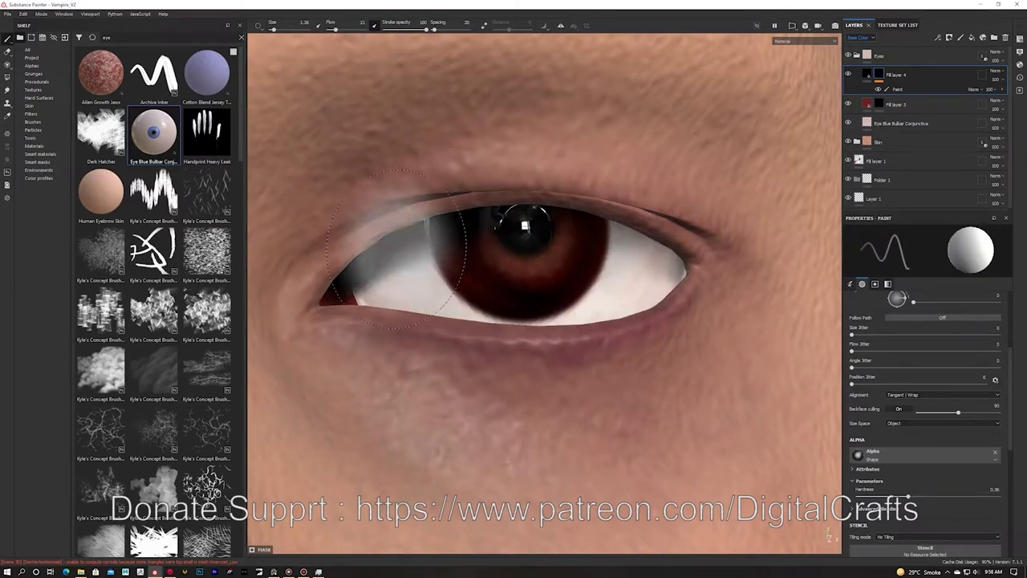
{"action": "key", "text": "x"}
{"action": "left_click_drag", "start_coordinate": [392, 289], "coordinate": [382, 298]}
{"action": "key", "text": "x"}
{"action": "left_click_drag", "start_coordinate": [393, 228], "coordinate": [581, 212]}
Duplicate the dark red fill layer, keep only the copy's color channel active and set its base colour to a bright red.
{"action": "key", "text": "ctrl+d"}
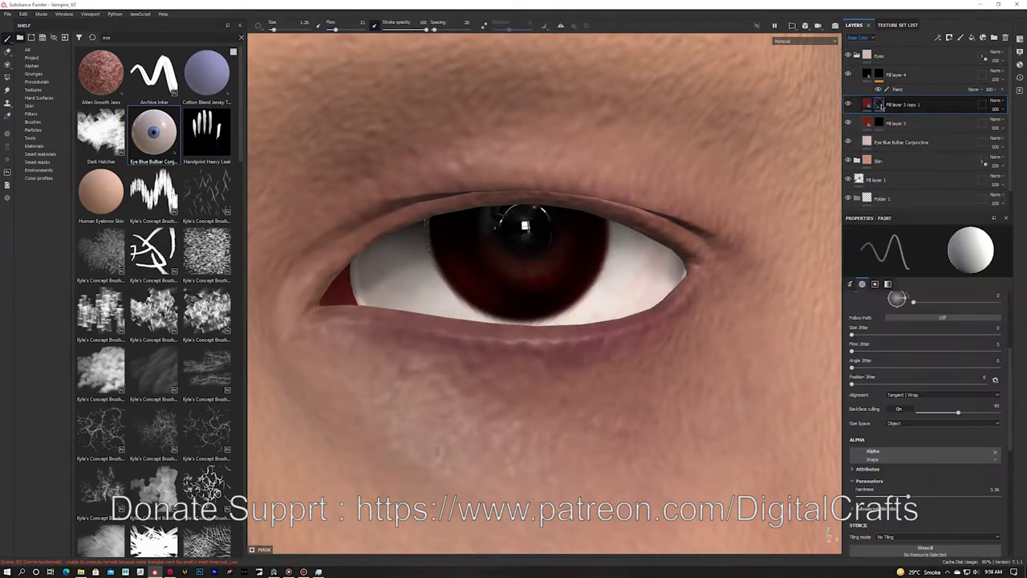
{"action": "left_click", "coordinate": [866, 103]}
{"action": "left_click", "coordinate": [892, 258]}
{"action": "left_click", "coordinate": [926, 257]}
{"action": "left_click", "coordinate": [959, 257]}
{"action": "left_click", "coordinate": [993, 258]}
{"action": "left_click", "coordinate": [916, 313]}
{"action": "left_click", "coordinate": [955, 335]}
{"action": "scroll", "coordinate": [557, 222], "scroll_direction": "up", "scroll_amount": 3}
Move the bright red fill above the black shadow layer and paint a reddish highlight on the lower iris with a 0.27 brush.
{"action": "left_click", "coordinate": [879, 104]}
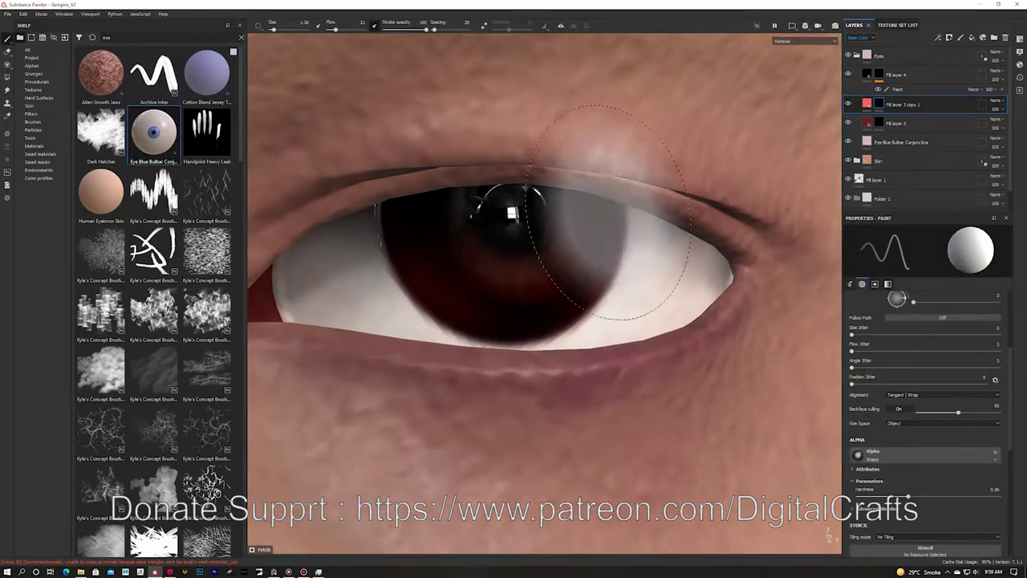
{"action": "right_click_drag", "start_coordinate": [622, 217], "coordinate": [554, 217], "text": "ctrl"}
{"action": "left_click_drag", "start_coordinate": [908, 99], "coordinate": [903, 66]}
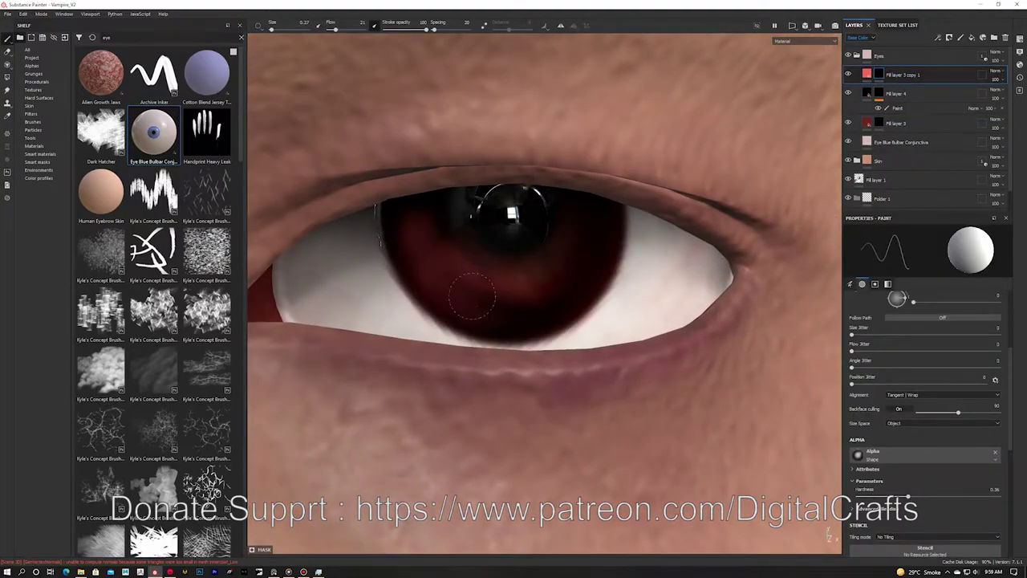
{"action": "left_click_drag", "start_coordinate": [543, 298], "coordinate": [590, 287]}
{"action": "left_click_drag", "start_coordinate": [602, 273], "coordinate": [584, 270], "text": "alt"}
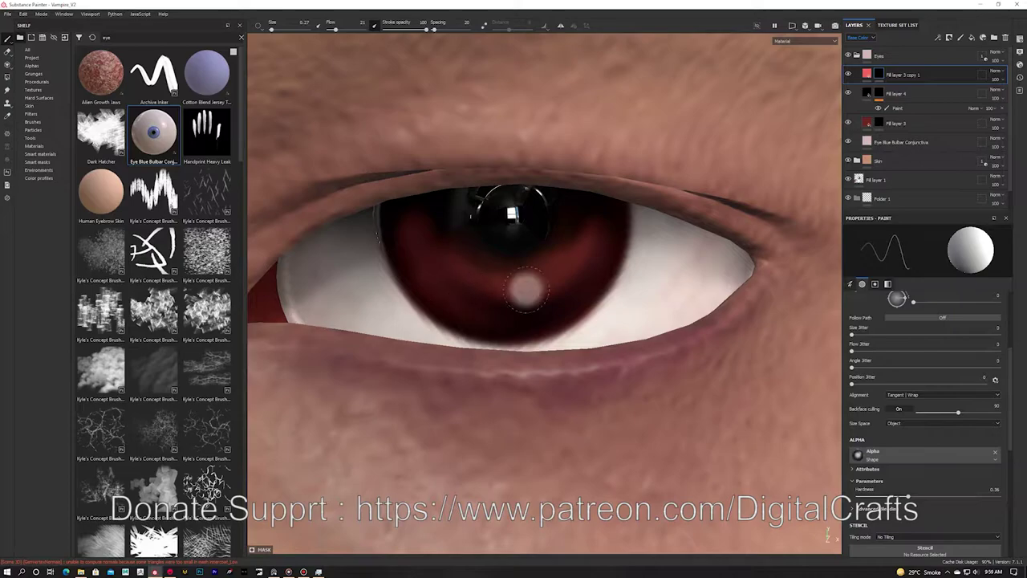
Set the iris highlight layer's base colour to a lighter pinkish red and return to editing its mask.
{"action": "left_click", "coordinate": [867, 74]}
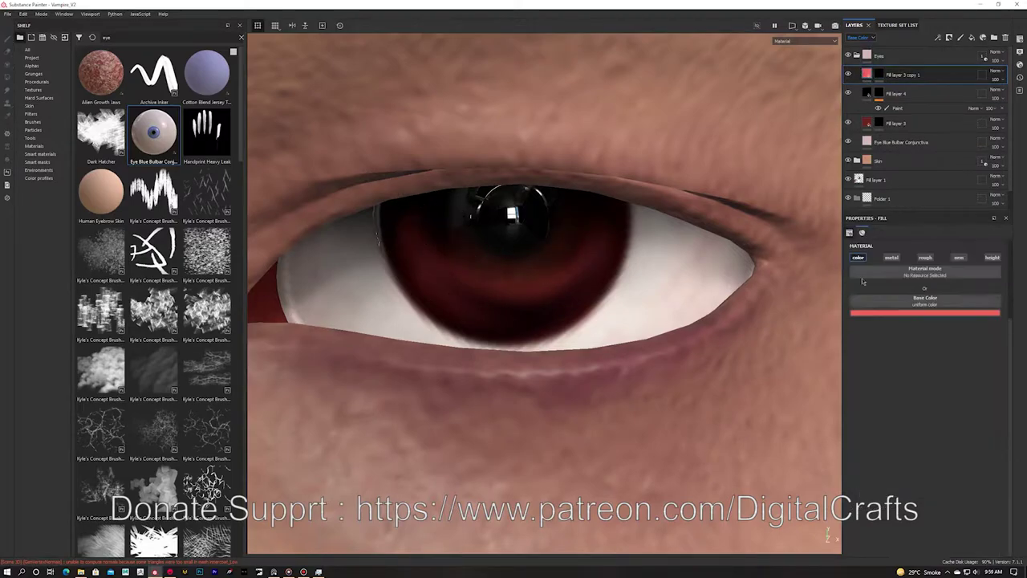
{"action": "left_click", "coordinate": [931, 313]}
{"action": "left_click", "coordinate": [879, 74]}
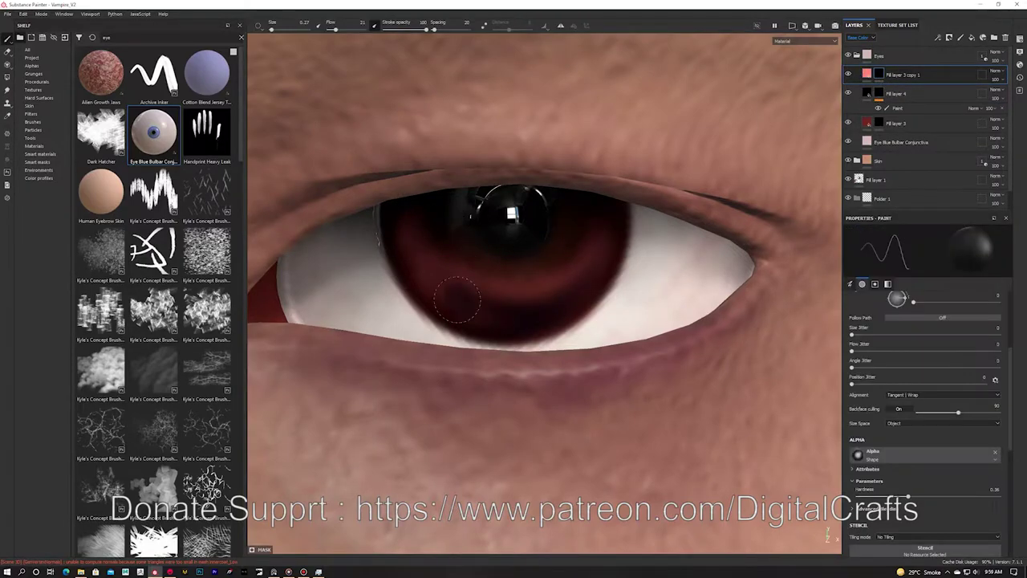
Lower the Normal Intensity of the Eye Blue Bulbar Conjunctiva material to 0.03.
{"action": "left_click", "coordinate": [903, 143]}
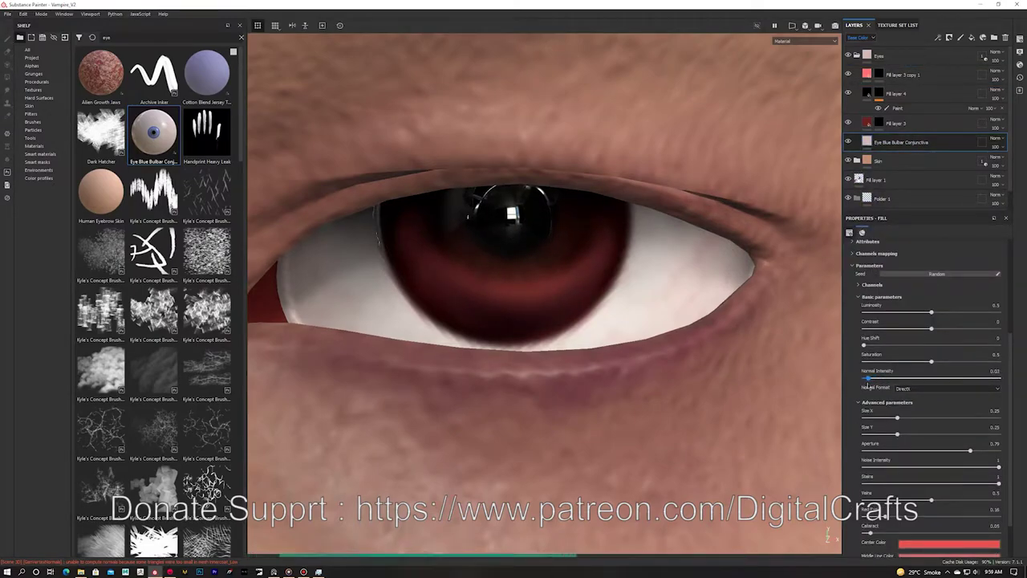
Set the Eye Blue Bulbar Conjunctiva layer's normal intensity to 0.07 and its normal format to OpenGL.
{"action": "left_click_drag", "start_coordinate": [400, 249], "coordinate": [450, 257], "text": "alt"}
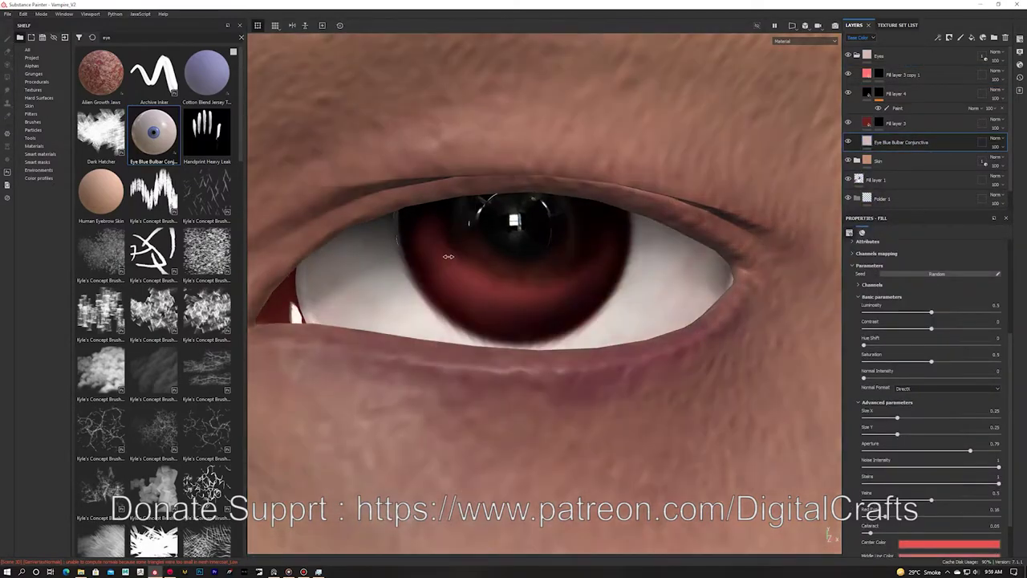
{"action": "left_click_drag", "start_coordinate": [894, 379], "coordinate": [874, 379]}
{"action": "scroll", "coordinate": [877, 371], "scroll_direction": "down", "scroll_amount": 2}
{"action": "scroll", "coordinate": [883, 339], "scroll_direction": "up", "scroll_amount": 2}
{"action": "scroll", "coordinate": [888, 362], "scroll_direction": "down", "scroll_amount": 1}
{"action": "left_click", "coordinate": [912, 375]}
{"action": "left_click_drag", "start_coordinate": [580, 257], "coordinate": [569, 255], "text": "alt"}
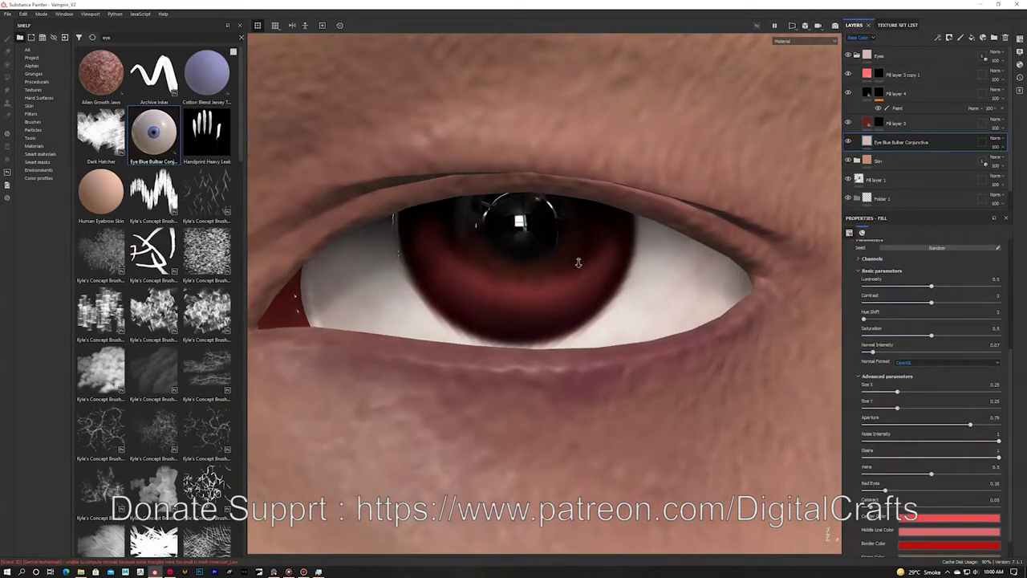
Examine the iris masks of Fill layer 3 and Fill layer 3 copy 1 and check the eyes up close and from afar.
{"action": "scroll", "coordinate": [569, 254], "scroll_direction": "up", "scroll_amount": 2}
{"action": "left_click", "coordinate": [880, 123], "text": "alt"}
{"action": "left_click", "coordinate": [868, 123]}
{"action": "left_click", "coordinate": [878, 75], "text": "alt"}
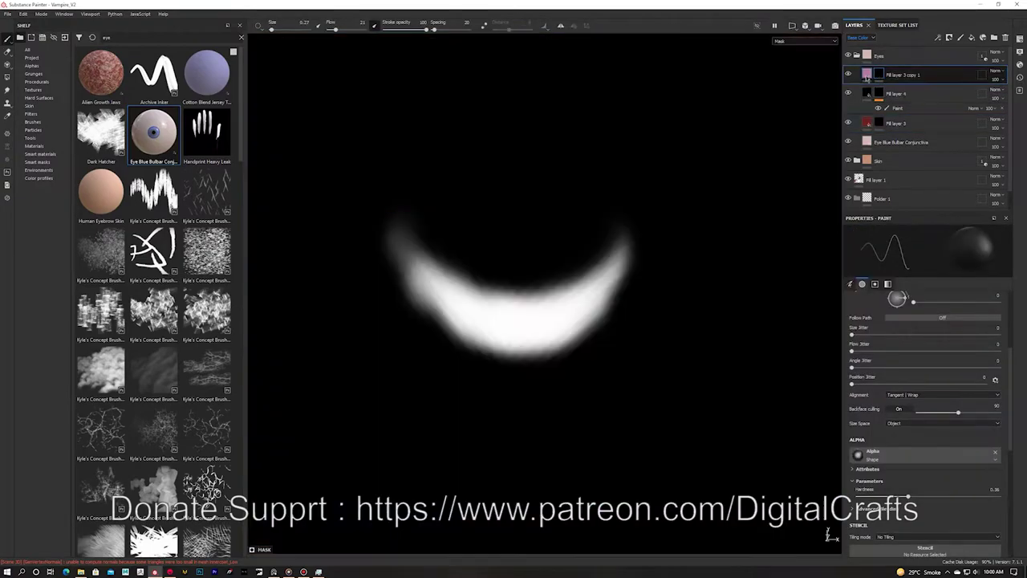
{"action": "left_click", "coordinate": [867, 73]}
{"action": "right_click_drag", "start_coordinate": [572, 200], "coordinate": [461, 151], "text": "alt"}
{"action": "left_click_drag", "start_coordinate": [460, 151], "coordinate": [419, 172], "text": "alt"}
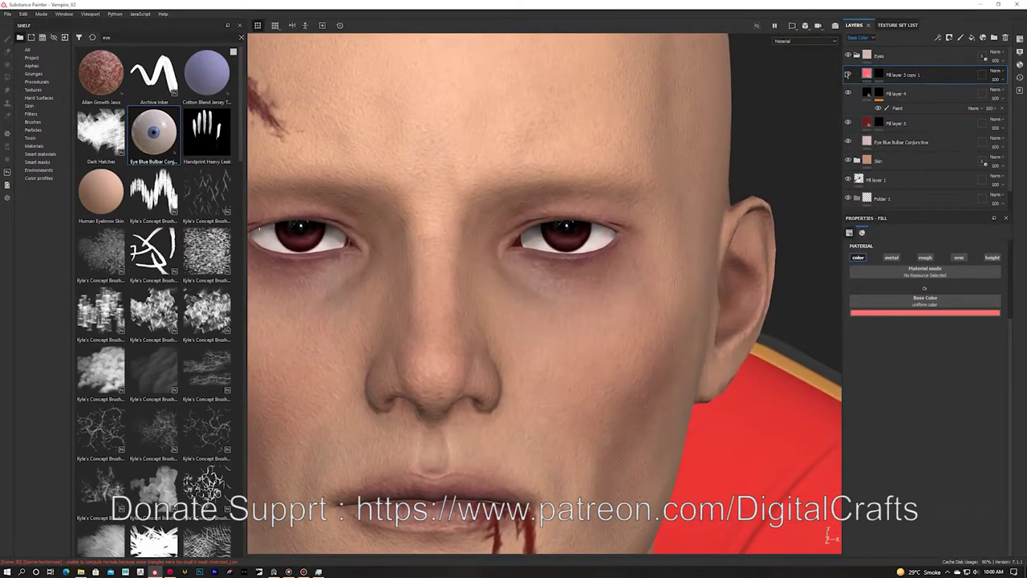
{"action": "right_click_drag", "start_coordinate": [567, 171], "coordinate": [642, 209], "text": "alt"}
{"action": "middle_click_drag", "start_coordinate": [658, 241], "coordinate": [505, 224], "text": "alt"}
{"action": "right_click_drag", "start_coordinate": [506, 225], "coordinate": [594, 256], "text": "alt"}
{"action": "left_click", "coordinate": [879, 75], "text": "alt"}
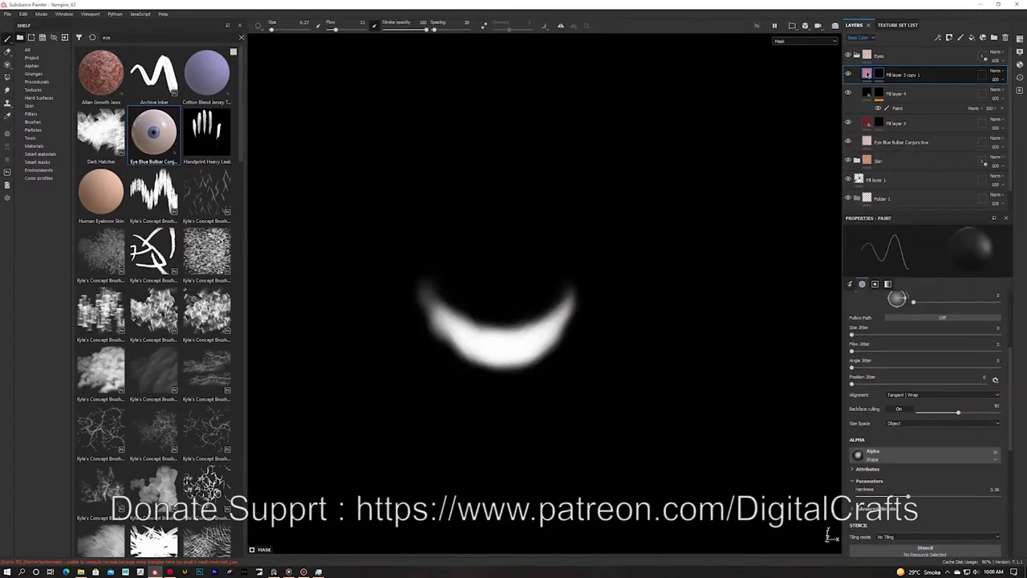
{"action": "left_click", "coordinate": [868, 74]}
{"action": "left_click", "coordinate": [879, 75]}
{"action": "right_click_drag", "start_coordinate": [662, 197], "coordinate": [697, 210], "text": "alt"}
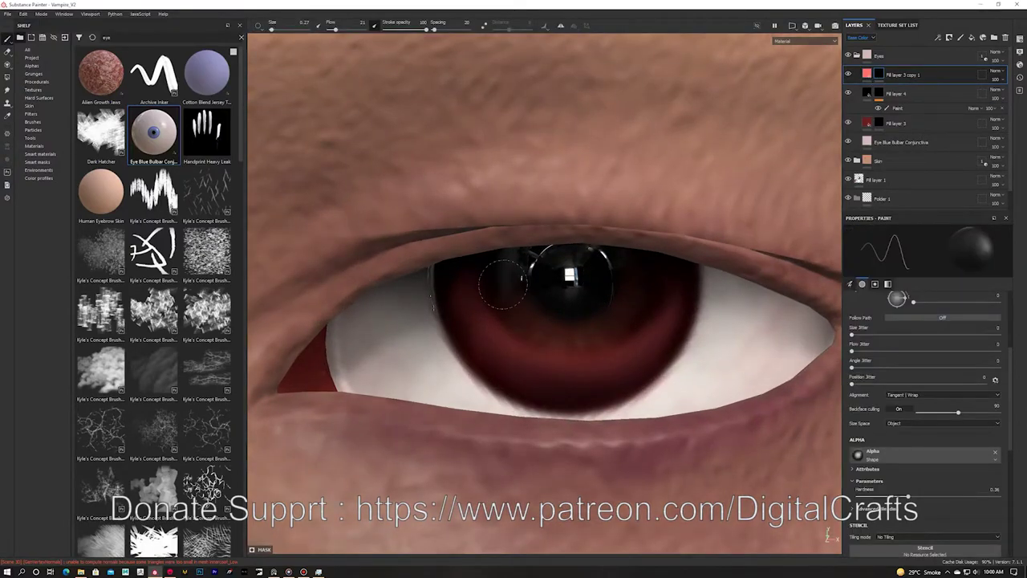
{"action": "right_click_drag", "start_coordinate": [666, 390], "coordinate": [330, 97], "text": "alt"}
{"action": "left_click_drag", "start_coordinate": [330, 97], "coordinate": [318, 114], "text": "alt"}
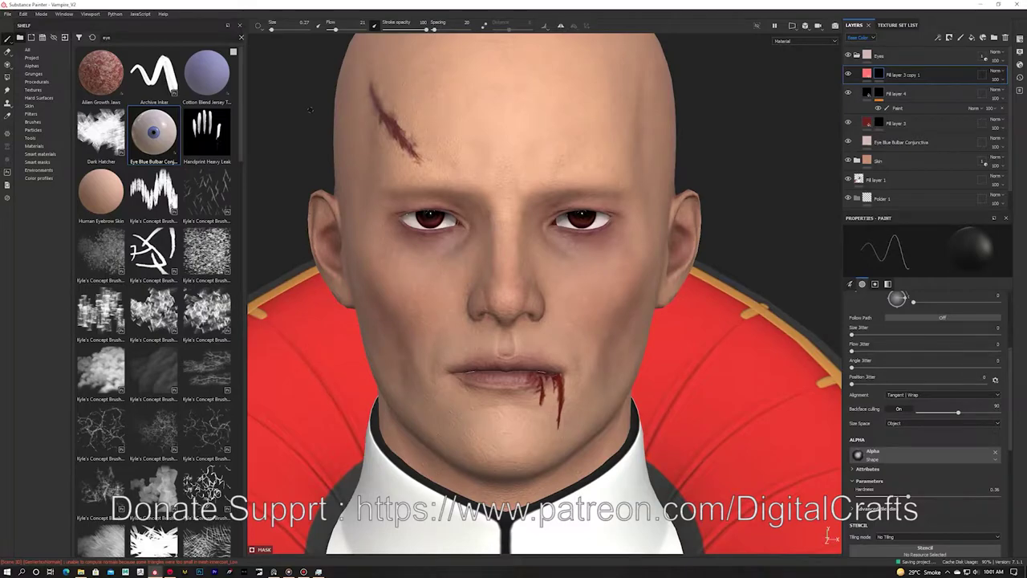
Export the BodyMat texture maps and save the project.
{"action": "left_click", "coordinate": [8, 13]}
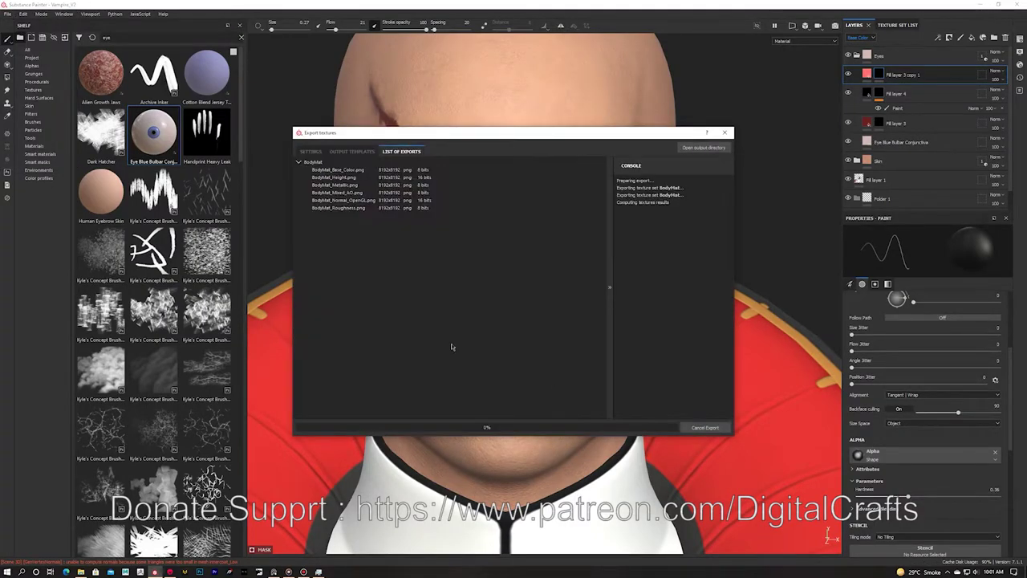
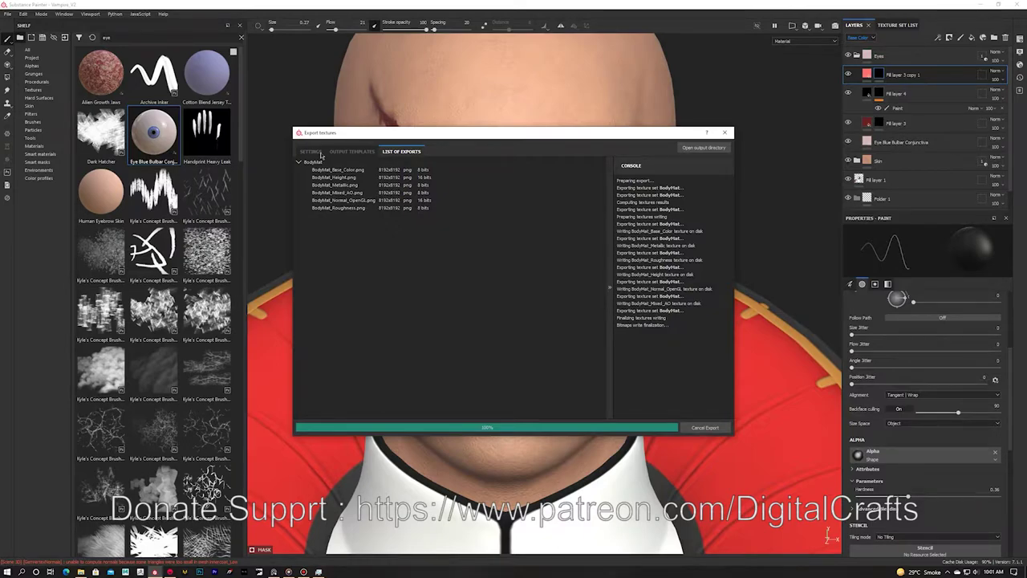
{"action": "left_click", "coordinate": [318, 154]}
{"action": "left_click", "coordinate": [339, 172]}
{"action": "left_click", "coordinate": [725, 133]}
{"action": "scroll", "coordinate": [516, 174], "scroll_direction": "down", "scroll_amount": 1}
{"action": "key", "text": "ctrl+s"}
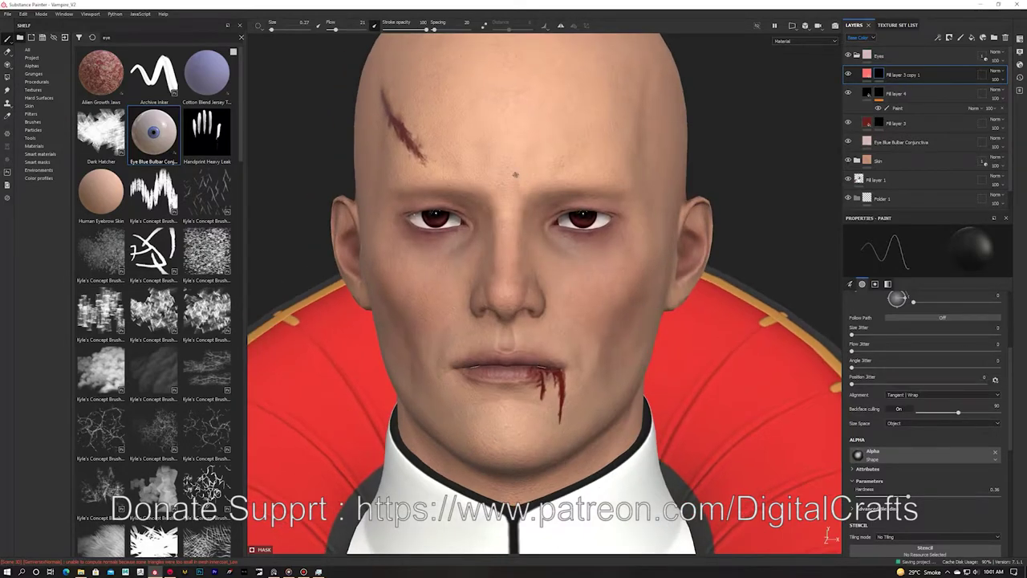
Switch to Marmoset Toolbag and examine the exported eye textures on the rendered face.
{"action": "left_click", "coordinate": [173, 573]}
{"action": "scroll", "coordinate": [416, 362], "scroll_direction": "up", "scroll_amount": 4}
{"action": "left_click_drag", "start_coordinate": [416, 362], "coordinate": [446, 349], "text": "alt"}
{"action": "scroll", "coordinate": [350, 299], "scroll_direction": "down", "scroll_amount": 6}
{"action": "mouse_move", "coordinate": [350, 299]}
{"action": "right_mouse_down", "text": "alt"}
{"action": "mouse_move", "coordinate": [452, 315]}
{"action": "mouse_move", "coordinate": [392, 360]}
{"action": "right_mouse_up", "text": "alt"}
Return to Substance Painter, check the iris layer masks and lower the opacity of Fill layer 3 to 78.
{"action": "left_click", "coordinate": [155, 572]}
{"action": "right_click_drag", "start_coordinate": [450, 345], "coordinate": [846, 254], "text": "alt"}
{"action": "left_click", "coordinate": [880, 123], "text": "alt"}
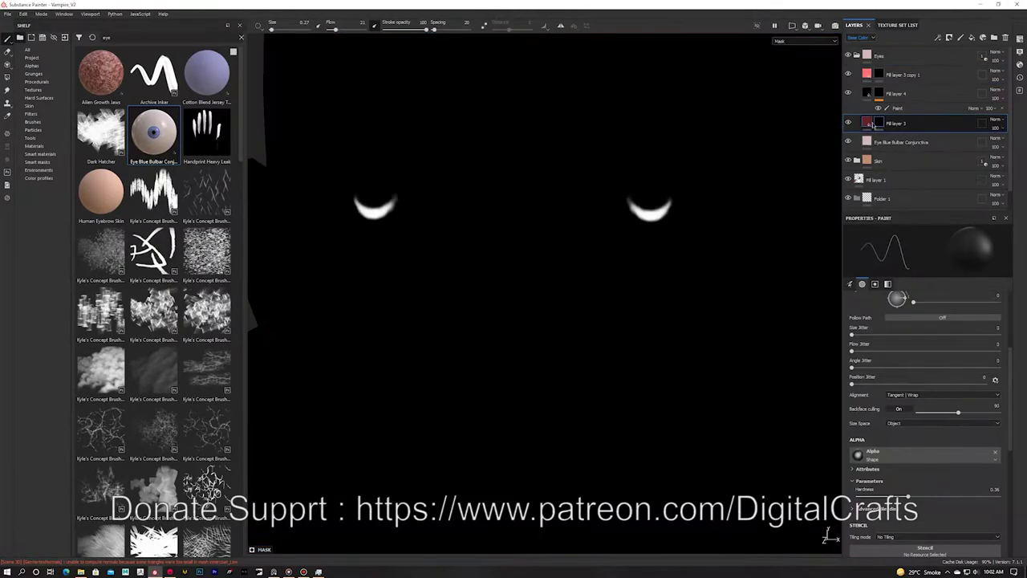
{"action": "left_click", "coordinate": [879, 95]}
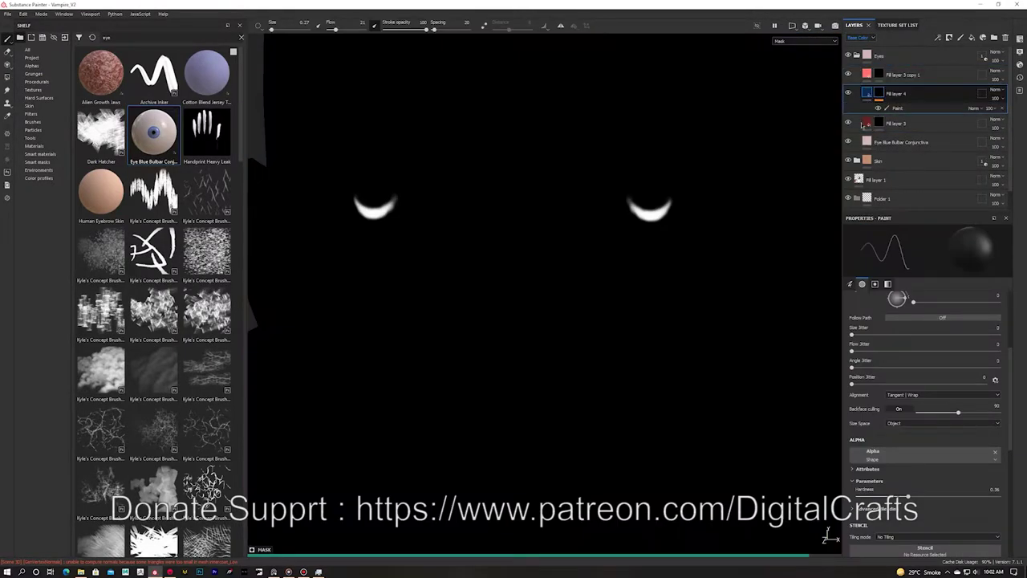
{"action": "left_click", "coordinate": [867, 94]}
{"action": "left_click", "coordinate": [867, 113]}
{"action": "left_click", "coordinate": [878, 112]}
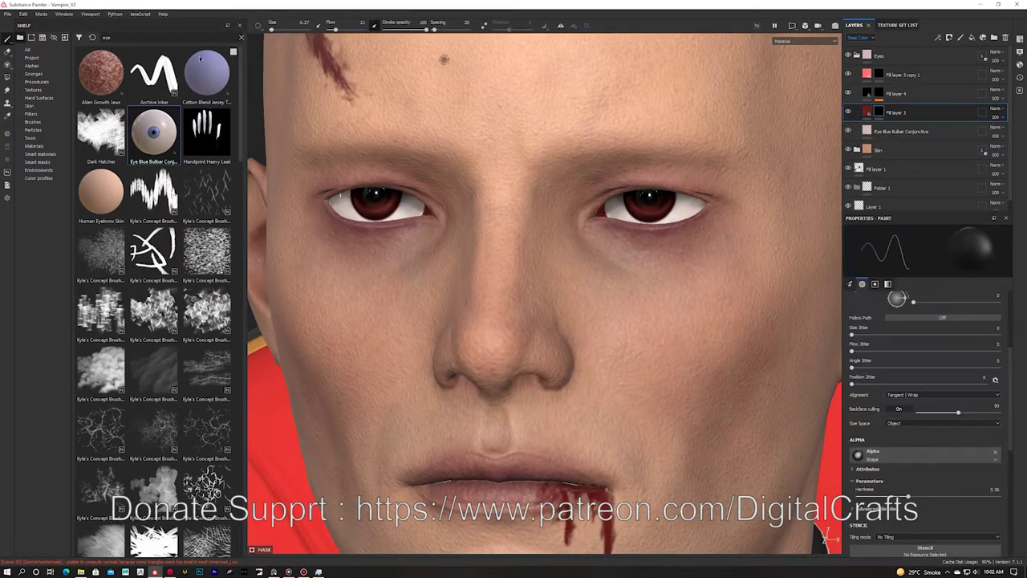
{"action": "left_click_drag", "start_coordinate": [1018, 133], "coordinate": [1016, 133]}
Examine the eye up close with the mask of Fill layer 3 copy 1, the base color channel and the full material.
{"action": "left_click_drag", "start_coordinate": [573, 140], "coordinate": [615, 138], "text": "alt"}
{"action": "right_click_drag", "start_coordinate": [614, 137], "coordinate": [754, 184], "text": "alt"}
{"action": "middle_click_drag", "start_coordinate": [754, 185], "coordinate": [538, 265], "text": "alt"}
{"action": "left_click", "coordinate": [879, 75], "text": "alt"}
{"action": "left_click", "coordinate": [867, 75]}
{"action": "left_click", "coordinate": [878, 75]}
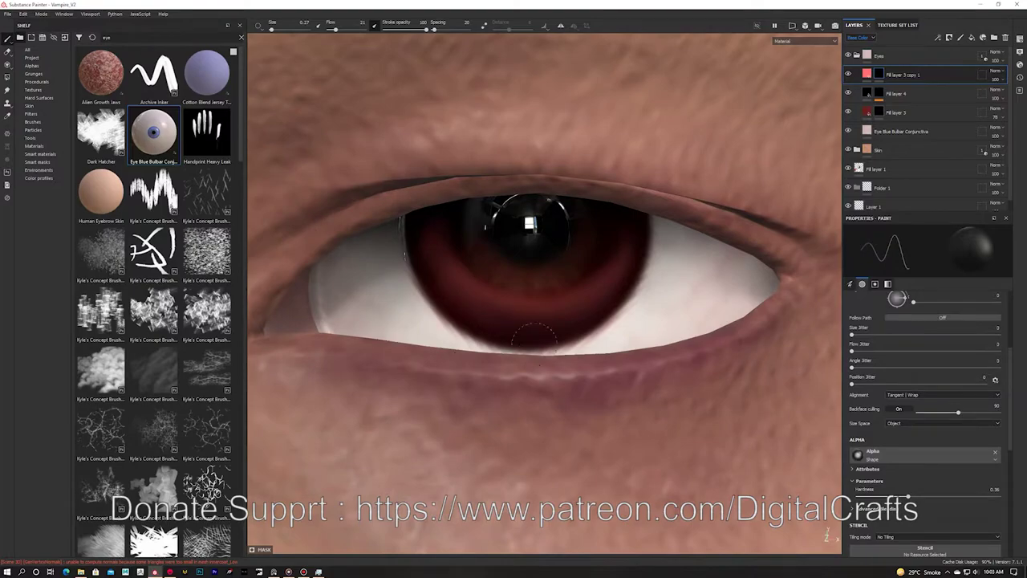
{"action": "left_click", "coordinate": [879, 76], "text": "alt"}
{"action": "key", "text": "c"}
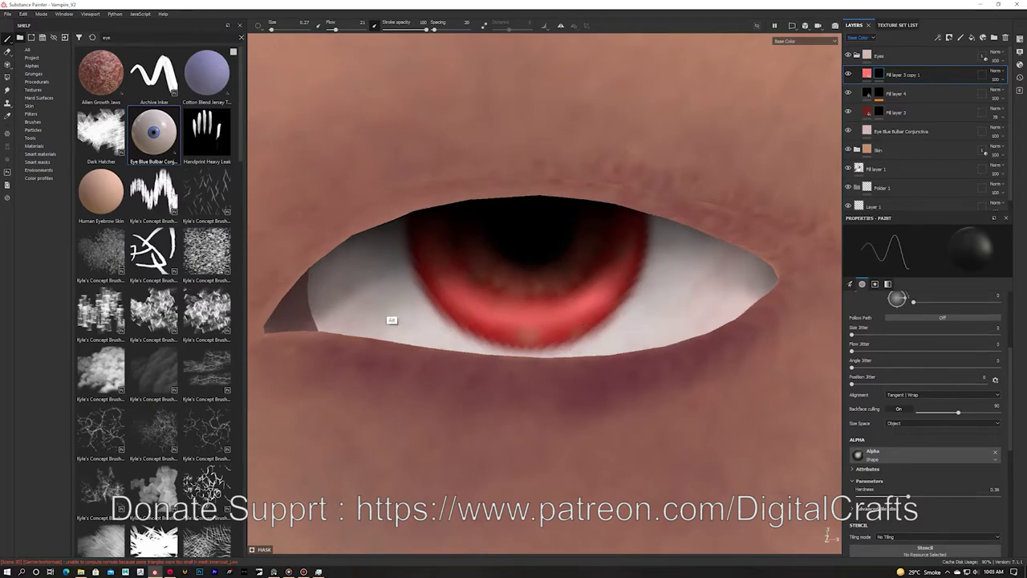
{"action": "scroll", "coordinate": [617, 236], "scroll_direction": "down", "scroll_amount": 10}
{"action": "key", "text": "m"}
Export the BodyMat textures again with the adjusted eye layers and close the export dialog.
{"action": "left_click", "coordinate": [7, 14]}
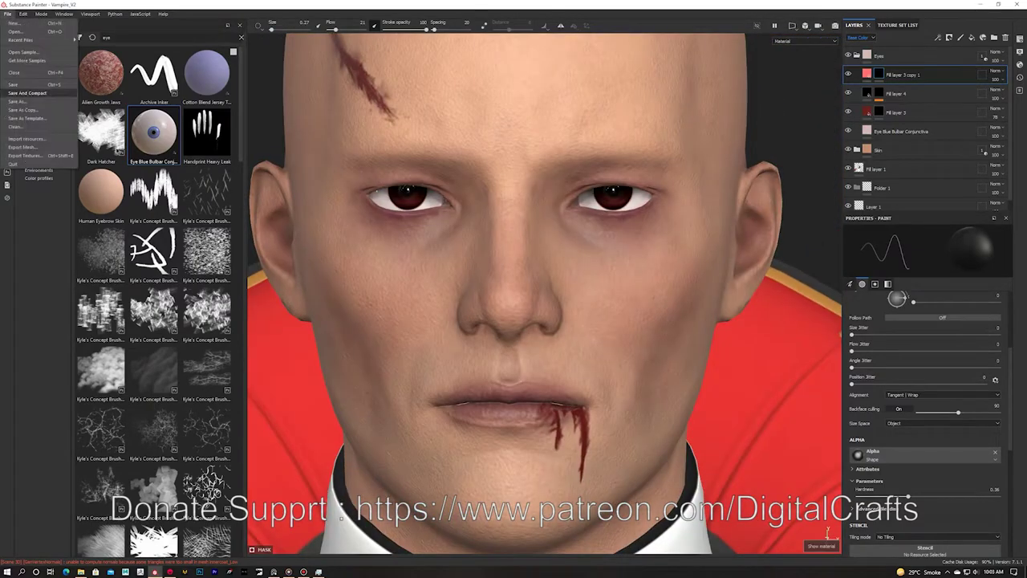
{"action": "left_click", "coordinate": [24, 142]}
{"action": "left_click", "coordinate": [705, 427]}
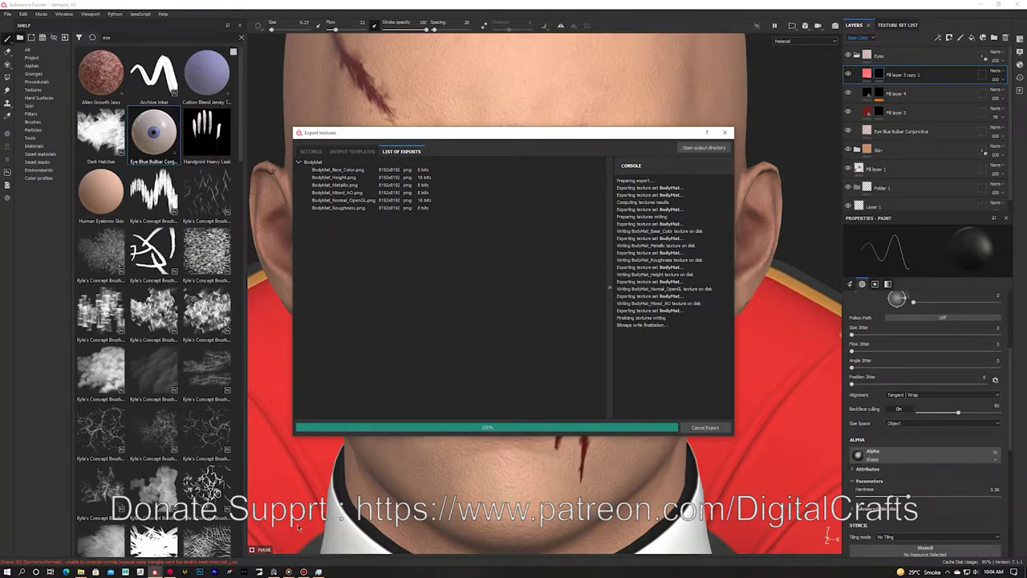
{"action": "left_click", "coordinate": [725, 131]}
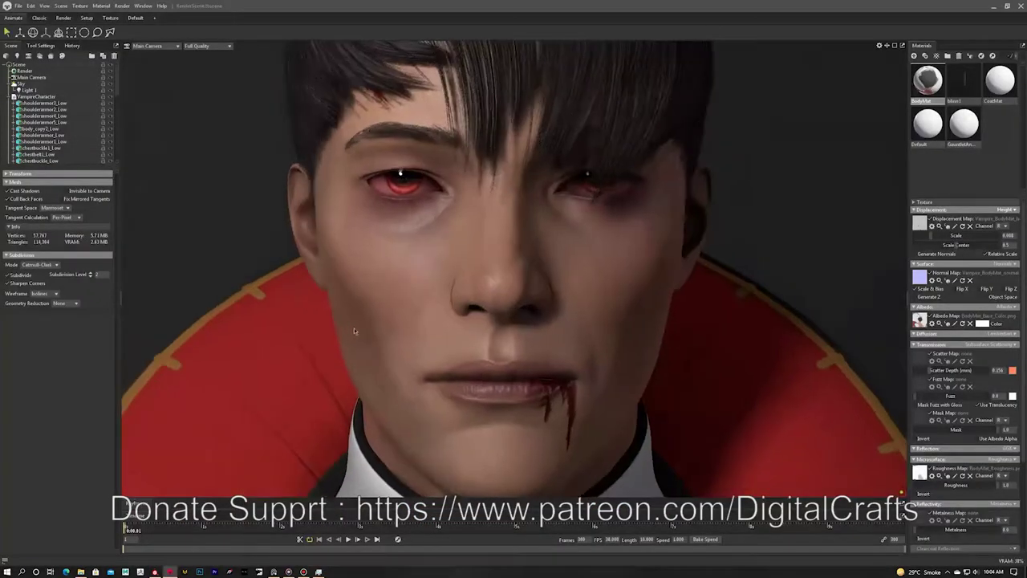
Examine the vampire's face and eyes in Marmoset Toolbag from several angles and distances.
{"action": "mouse_move", "coordinate": [354, 328]}
{"action": "left_mouse_down"}
{"action": "mouse_move", "coordinate": [429, 294]}
{"action": "mouse_move", "coordinate": [289, 283]}
{"action": "mouse_move", "coordinate": [477, 286]}
{"action": "mouse_move", "coordinate": [389, 270]}
{"action": "left_mouse_up"}
{"action": "scroll", "coordinate": [429, 295], "scroll_direction": "down", "scroll_amount": 4}
{"action": "scroll", "coordinate": [496, 289], "scroll_direction": "up", "scroll_amount": 3}
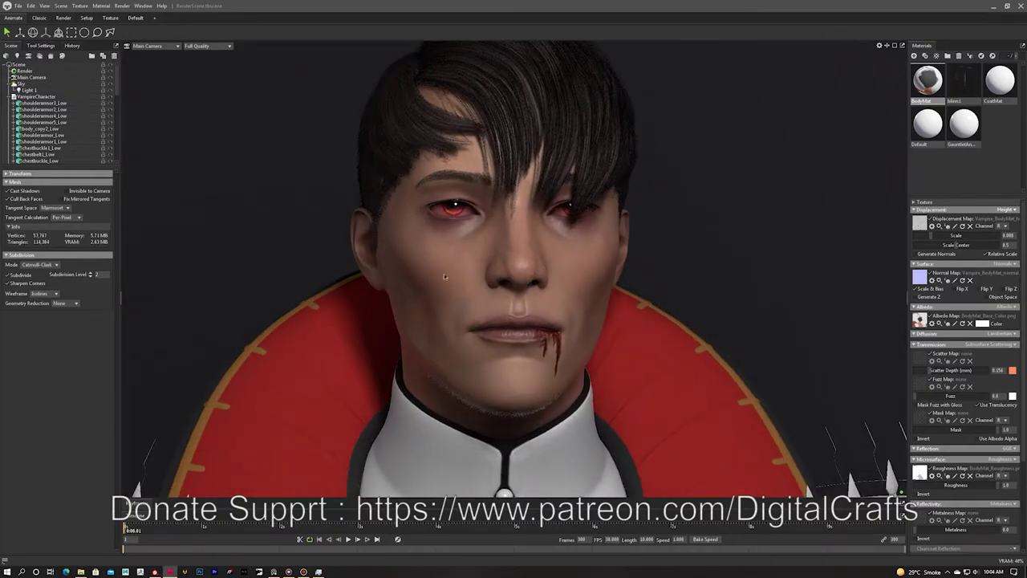
{"action": "scroll", "coordinate": [389, 270], "scroll_direction": "up", "scroll_amount": 1}
{"action": "scroll", "coordinate": [384, 268], "scroll_direction": "down", "scroll_amount": 4}
{"action": "left_click_drag", "start_coordinate": [171, 447], "coordinate": [199, 444]}
{"action": "left_click", "coordinate": [199, 442]}
{"action": "left_click", "coordinate": [29, 203]}
{"action": "scroll", "coordinate": [284, 476], "scroll_direction": "down", "scroll_amount": 2}
{"action": "middle_click_drag", "start_coordinate": [284, 476], "coordinate": [273, 408]}
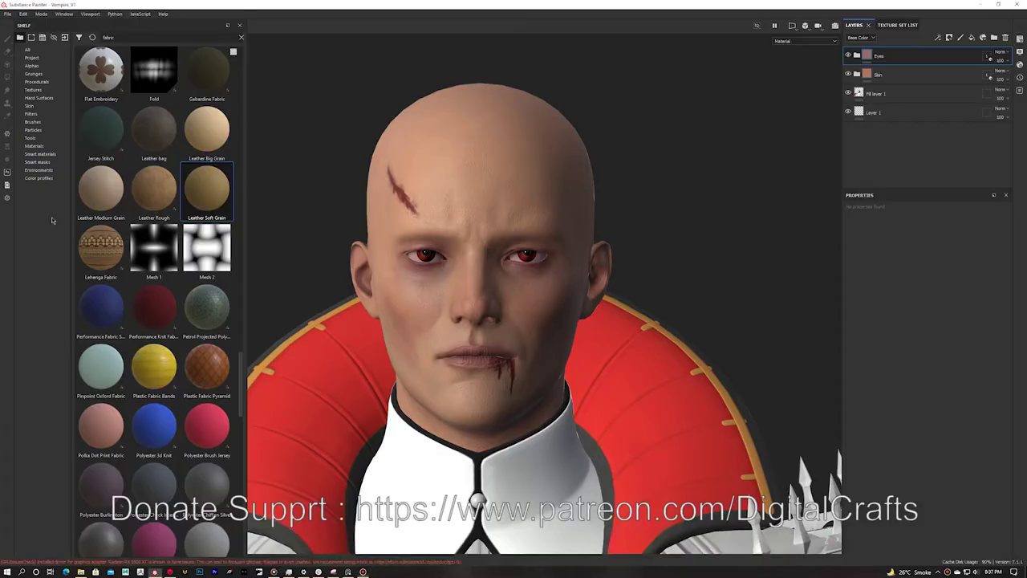
Create a layer folder named Clothes and add the Leather Soft Grain material to it.
{"action": "key", "text": "Return"}
{"action": "left_click_drag", "start_coordinate": [207, 188], "coordinate": [887, 57]}
{"action": "scroll", "coordinate": [610, 192], "scroll_direction": "down", "scroll_amount": 3}
{"action": "middle_click_drag", "start_coordinate": [610, 216], "coordinate": [634, 129], "text": "alt"}
Limit the Clothes folder's geometry mask to the collar mesh.
{"action": "left_click", "coordinate": [987, 57]}
{"action": "left_click", "coordinate": [1004, 220]}
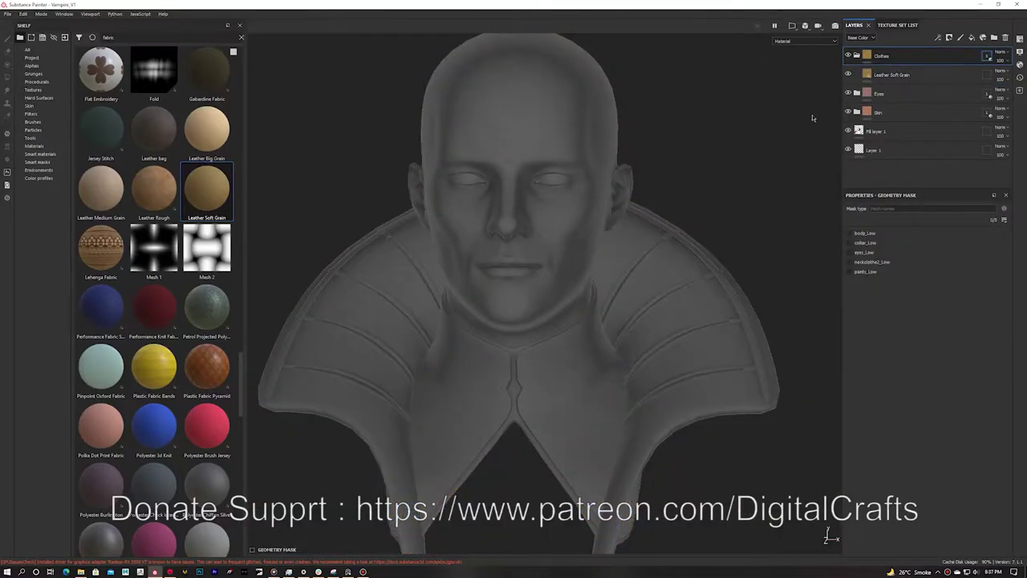
{"action": "left_click", "coordinate": [697, 277]}
Color the Leather Soft Grain layer red and set its UV scale to 36.62.
{"action": "left_click", "coordinate": [892, 75]}
{"action": "scroll", "coordinate": [892, 366], "scroll_direction": "down", "scroll_amount": 1}
{"action": "left_click_drag", "start_coordinate": [902, 259], "coordinate": [916, 261]}
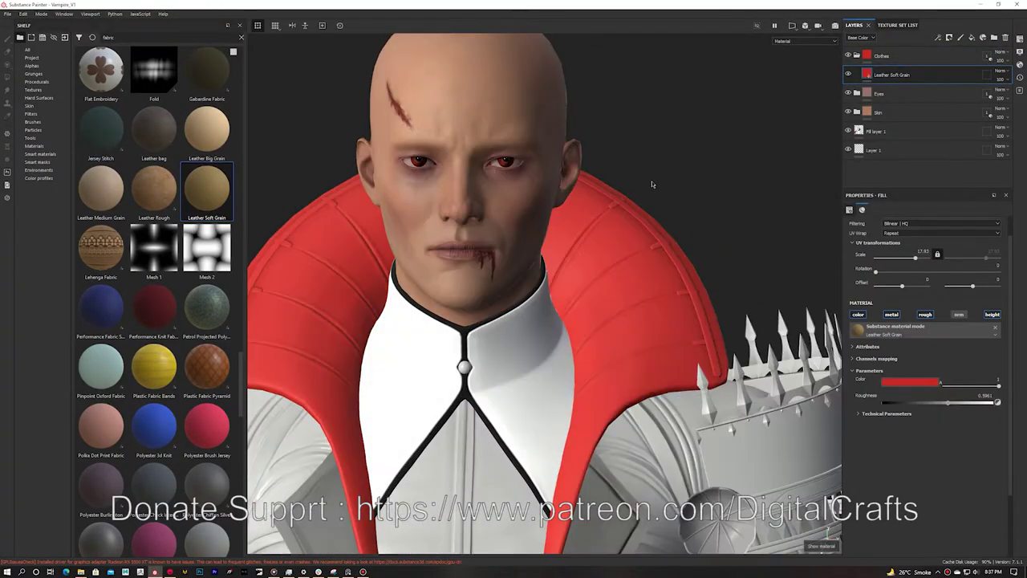
{"action": "left_click_drag", "start_coordinate": [915, 259], "coordinate": [919, 258]}
{"action": "left_click_drag", "start_coordinate": [642, 281], "coordinate": [574, 301], "text": "alt"}
{"action": "scroll", "coordinate": [578, 265], "scroll_direction": "up", "scroll_amount": 5}
{"action": "left_click_drag", "start_coordinate": [918, 259], "coordinate": [920, 261]}
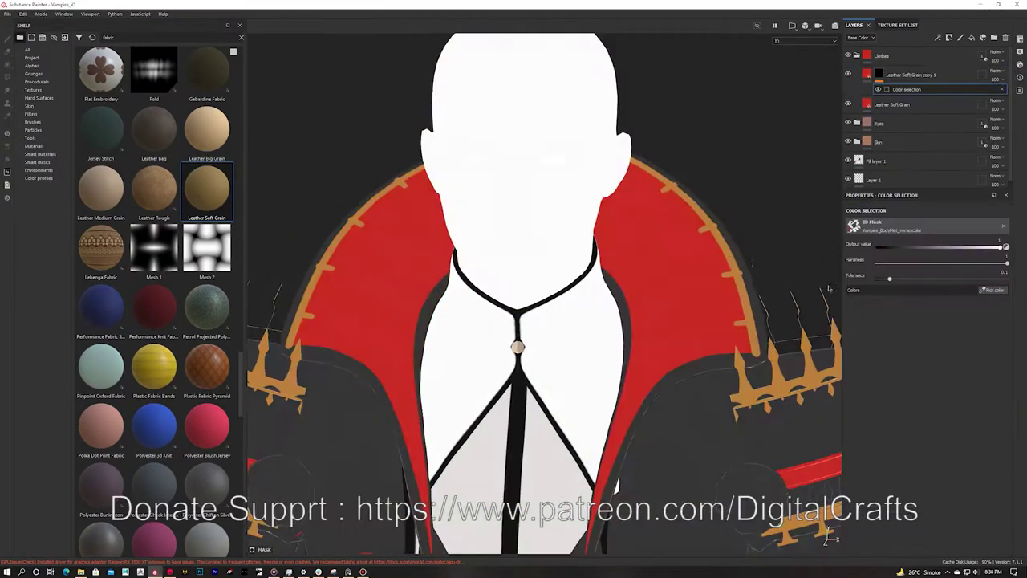
Restrict the duplicated leather layer to the collar's dark edging with an ID color selection and tint it black.
{"action": "left_click", "coordinate": [690, 401]}
{"action": "middle_click_drag", "start_coordinate": [682, 385], "coordinate": [676, 350], "text": "alt"}
{"action": "left_click", "coordinate": [993, 290]}
{"action": "left_click", "coordinate": [674, 401]}
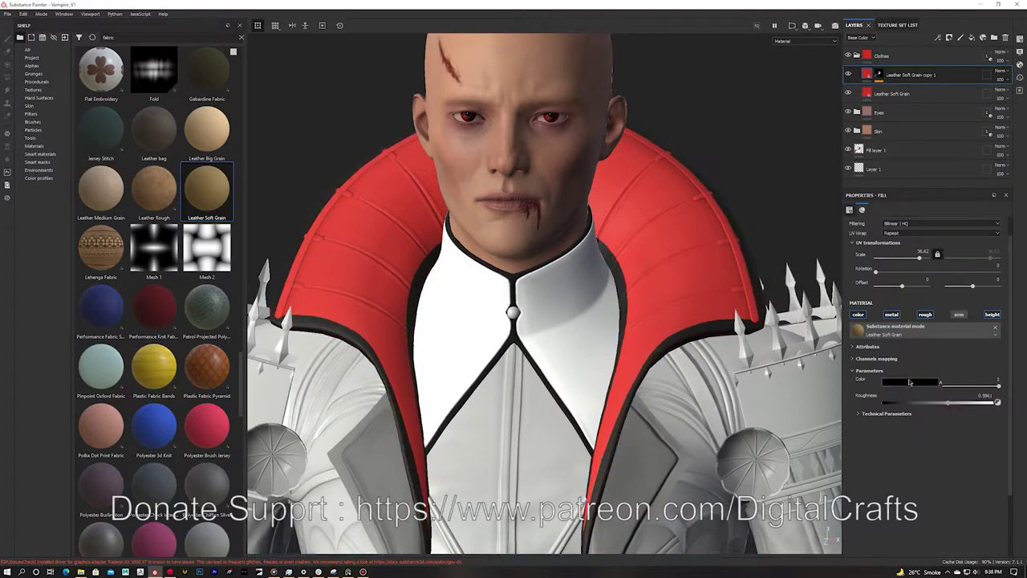
{"action": "scroll", "coordinate": [717, 335], "scroll_direction": "up", "scroll_amount": 2}
{"action": "right_click_drag", "start_coordinate": [717, 335], "coordinate": [690, 402], "text": "shift"}
{"action": "scroll", "coordinate": [739, 433], "scroll_direction": "down", "scroll_amount": 2}
Search the shelf for gold and add the Gold Damaged smart material above the Clothes folder.
{"action": "double_click", "coordinate": [126, 38]}
{"action": "type", "text": "gold"}
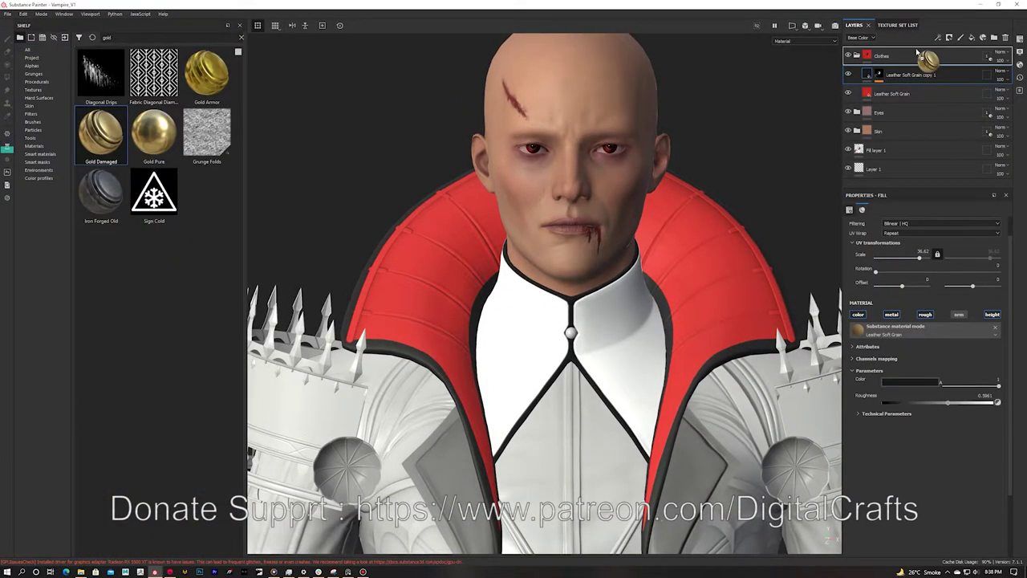
{"action": "left_click_drag", "start_coordinate": [917, 53], "coordinate": [917, 49]}
{"action": "middle_click_drag", "start_coordinate": [681, 111], "coordinate": [630, 94], "text": "alt"}
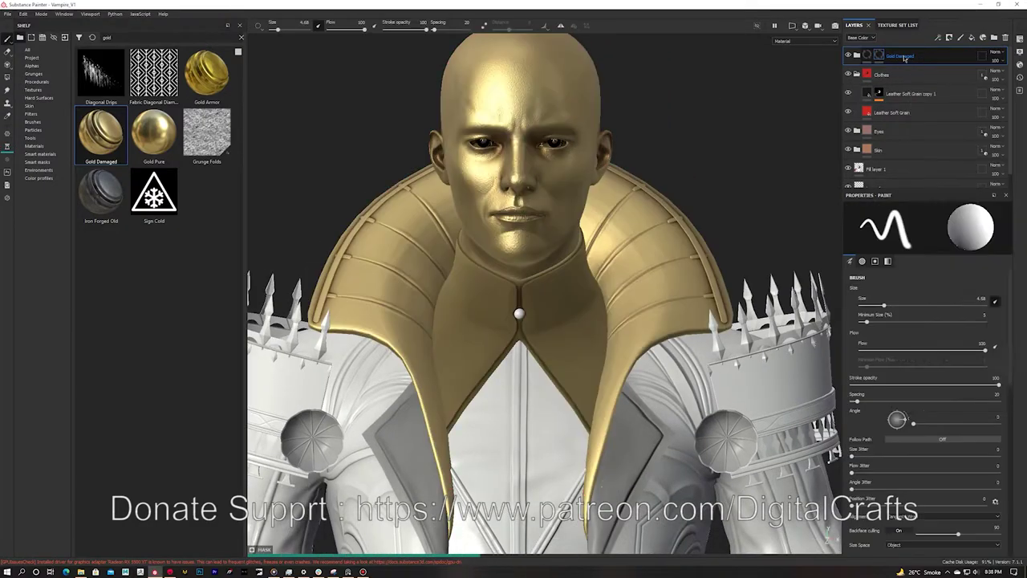
Mask the Gold Damaged folder with a color selection that picks the collar's ornamental trim.
{"action": "right_click", "coordinate": [919, 57]}
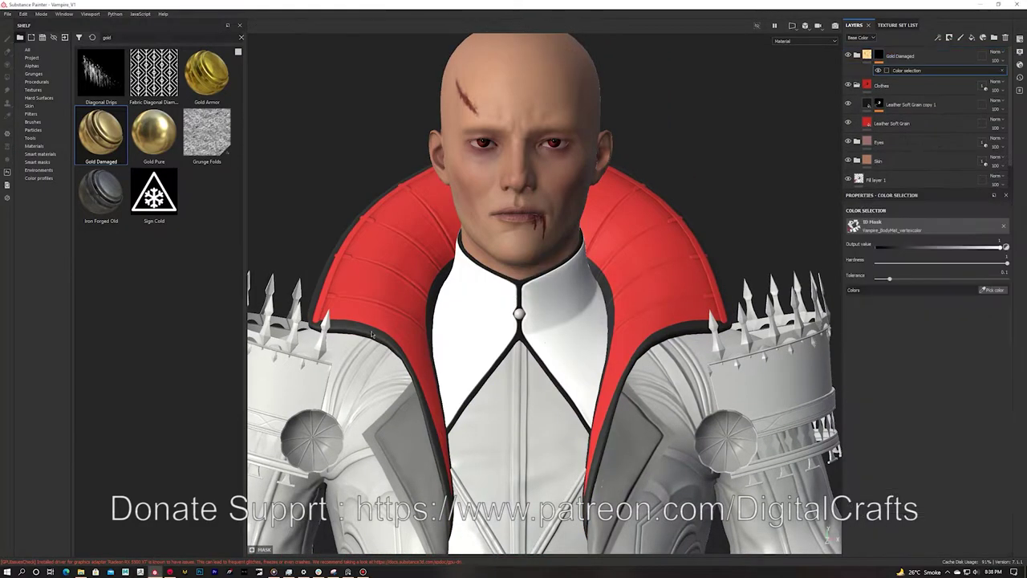
{"action": "left_click", "coordinate": [993, 290]}
{"action": "left_click", "coordinate": [694, 257]}
{"action": "left_click_drag", "start_coordinate": [646, 264], "coordinate": [594, 269], "text": "alt"}
{"action": "right_click_drag", "start_coordinate": [594, 269], "coordinate": [715, 353], "text": "alt"}
Adjust the base color of the Gold Pure layer inside Gold Damaged and set its roughness to about 0.56.
{"action": "left_click", "coordinate": [857, 56]}
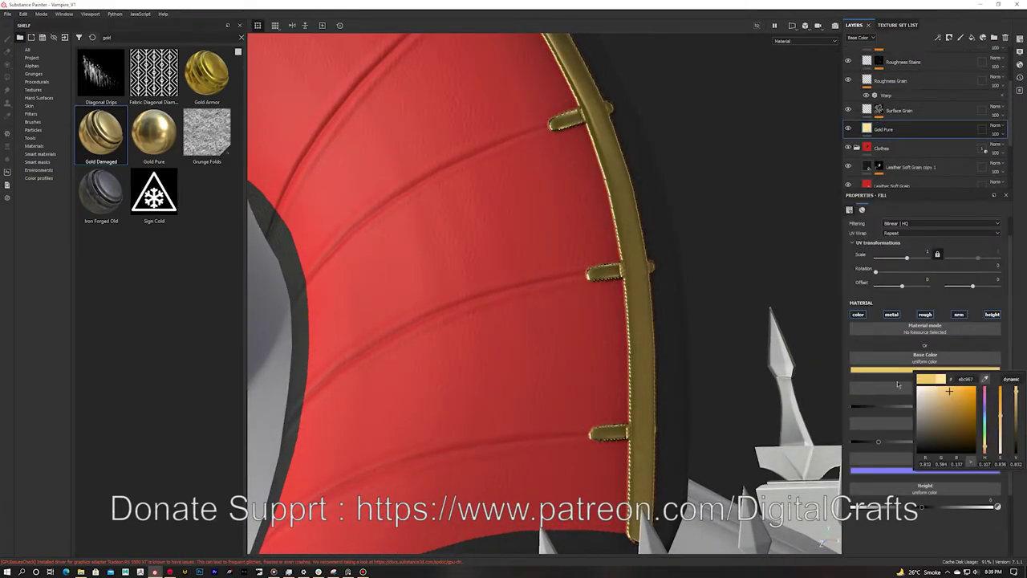
{"action": "scroll", "coordinate": [582, 232], "scroll_direction": "down", "scroll_amount": 5}
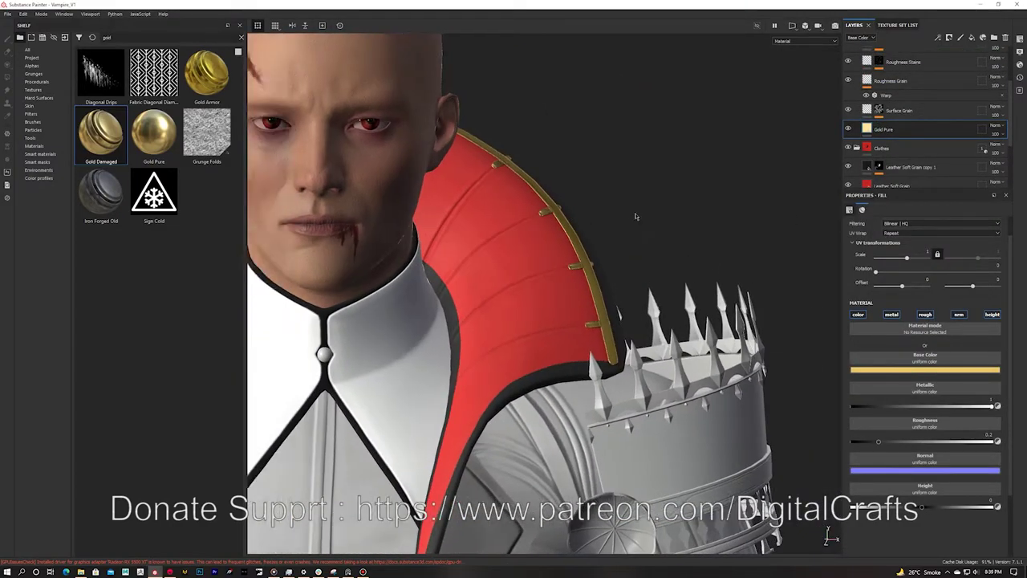
{"action": "left_click_drag", "start_coordinate": [582, 232], "coordinate": [530, 241], "text": "alt"}
{"action": "right_click_drag", "start_coordinate": [529, 241], "coordinate": [465, 176], "text": "alt"}
{"action": "left_click_drag", "start_coordinate": [466, 176], "coordinate": [538, 213], "text": "alt"}
{"action": "right_click_drag", "start_coordinate": [689, 302], "coordinate": [770, 345], "text": "alt"}
{"action": "left_click_drag", "start_coordinate": [901, 442], "coordinate": [931, 442]}
{"action": "right_click_drag", "start_coordinate": [634, 200], "coordinate": [722, 249], "text": "alt"}
{"action": "scroll", "coordinate": [918, 147], "scroll_direction": "up", "scroll_amount": 2}
{"action": "mouse_move", "coordinate": [482, 240]}
{"action": "right_mouse_down", "text": "alt"}
{"action": "mouse_move", "coordinate": [522, 261]}
{"action": "mouse_move", "coordinate": [490, 223]}
{"action": "right_mouse_up", "text": "alt"}
{"action": "scroll", "coordinate": [918, 147], "scroll_direction": "down", "scroll_amount": 1}
{"action": "left_click_drag", "start_coordinate": [490, 223], "coordinate": [530, 233], "text": "alt"}
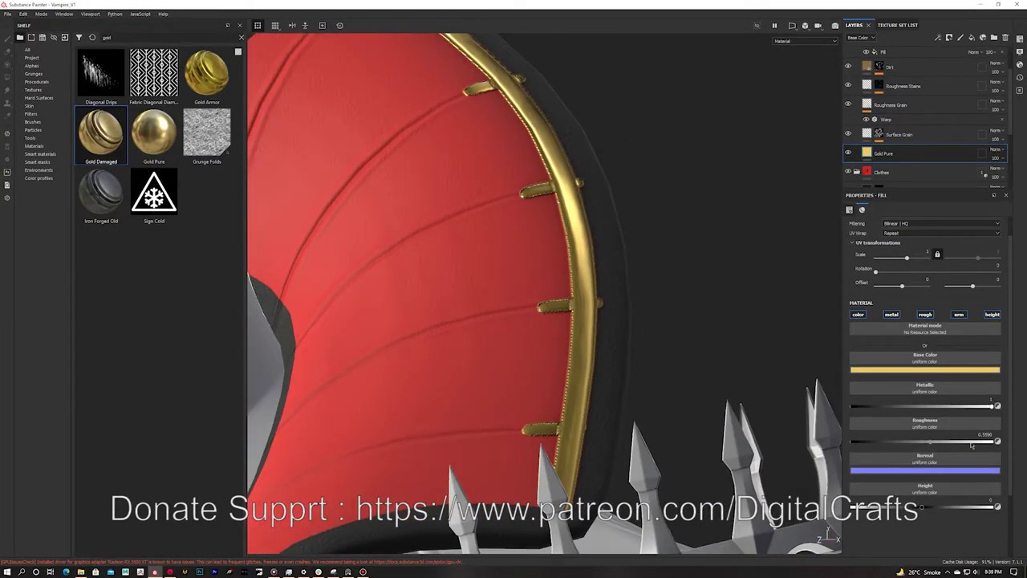
Compare the effects of the Surface Grain, Roughness Grain, Roughness Stains, Dirt and Smooth Edges layers on the gold trim.
{"action": "scroll", "coordinate": [869, 90], "scroll_direction": "up", "scroll_amount": 1}
{"action": "scroll", "coordinate": [851, 145], "scroll_direction": "down", "scroll_amount": 1}
{"action": "scroll", "coordinate": [851, 133], "scroll_direction": "up", "scroll_amount": 1}
{"action": "left_click", "coordinate": [849, 159]}
{"action": "left_click", "coordinate": [848, 159]}
{"action": "left_click", "coordinate": [867, 128]}
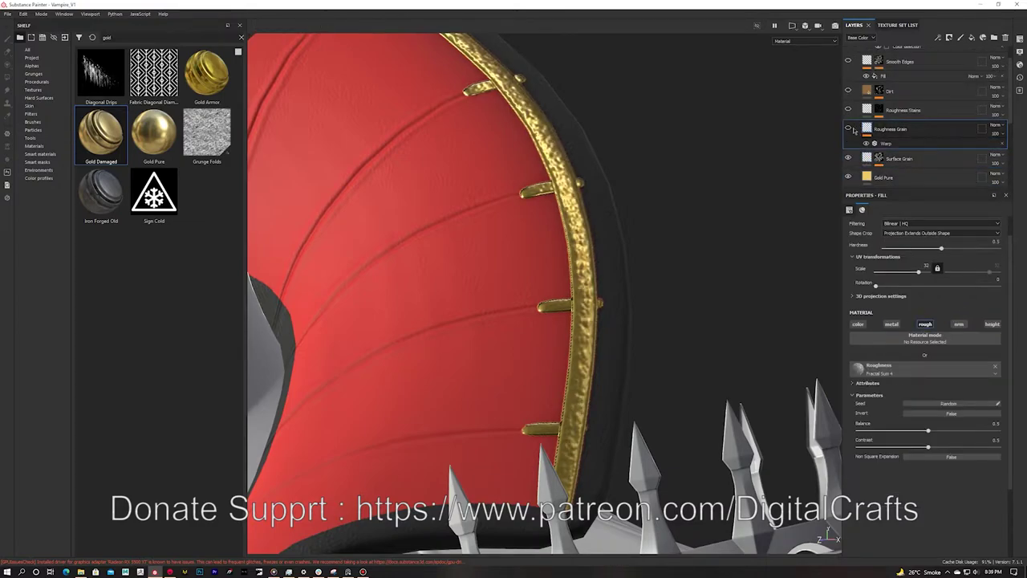
{"action": "left_click", "coordinate": [860, 111]}
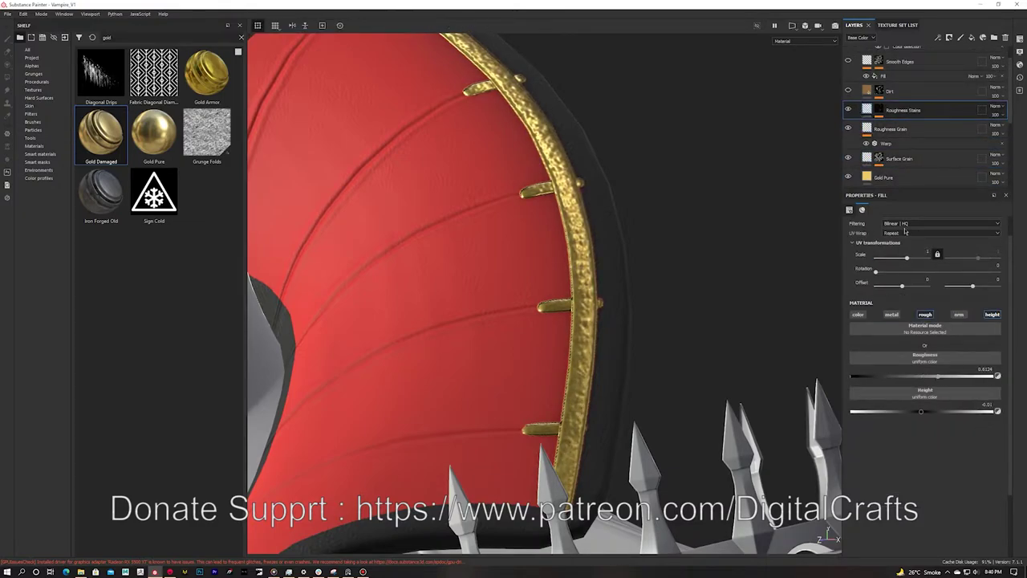
{"action": "left_click", "coordinate": [850, 92]}
{"action": "scroll", "coordinate": [851, 88], "scroll_direction": "up", "scroll_amount": 1}
{"action": "left_click", "coordinate": [849, 85]}
{"action": "left_click", "coordinate": [868, 86]}
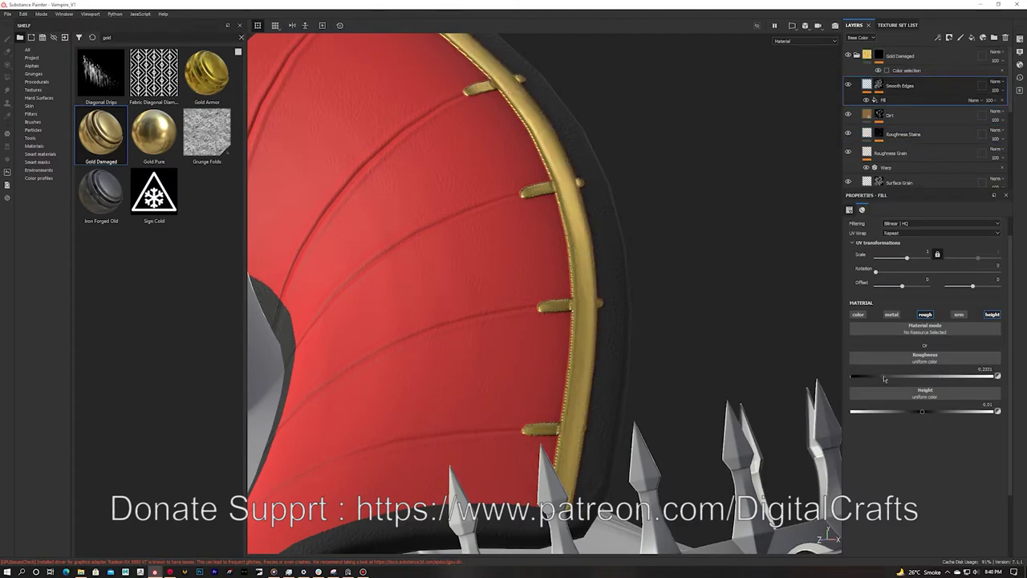
Review the gold trim on the whole collar and collapse the Gold Damaged folder.
{"action": "scroll", "coordinate": [883, 124], "scroll_direction": "down", "scroll_amount": 2}
{"action": "left_click", "coordinate": [887, 127]}
{"action": "left_click_drag", "start_coordinate": [650, 210], "coordinate": [679, 209], "text": "alt"}
{"action": "right_click_drag", "start_coordinate": [679, 208], "coordinate": [569, 202], "text": "alt"}
{"action": "left_click_drag", "start_coordinate": [569, 202], "coordinate": [533, 189], "text": "alt"}
{"action": "scroll", "coordinate": [883, 105], "scroll_direction": "up", "scroll_amount": 4}
{"action": "left_click", "coordinate": [857, 56]}
Copy the Gold Damaged and Clothes folders and paste them into another texture set.
{"action": "left_click", "coordinate": [894, 26]}
{"action": "left_click", "coordinate": [854, 26]}
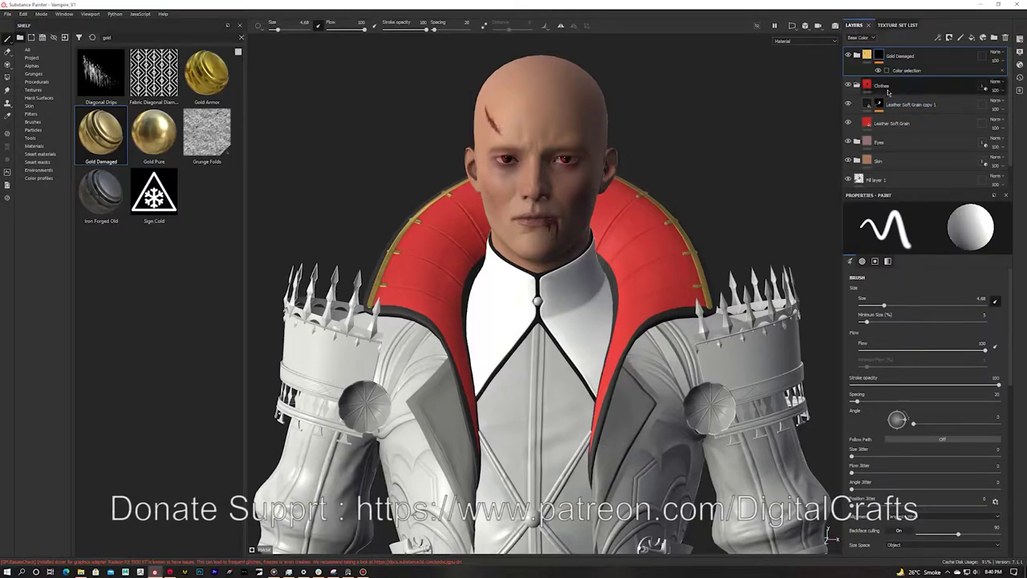
{"action": "left_click", "coordinate": [858, 85]}
{"action": "left_click", "coordinate": [886, 85], "text": "ctrl"}
{"action": "key", "text": "ctrl+c"}
{"action": "left_click", "coordinate": [897, 26]}
{"action": "left_click", "coordinate": [864, 55]}
{"action": "left_click", "coordinate": [854, 26]}
{"action": "key", "text": "ctrl+v"}
{"action": "left_click_drag", "start_coordinate": [727, 105], "coordinate": [736, 85], "text": "alt"}
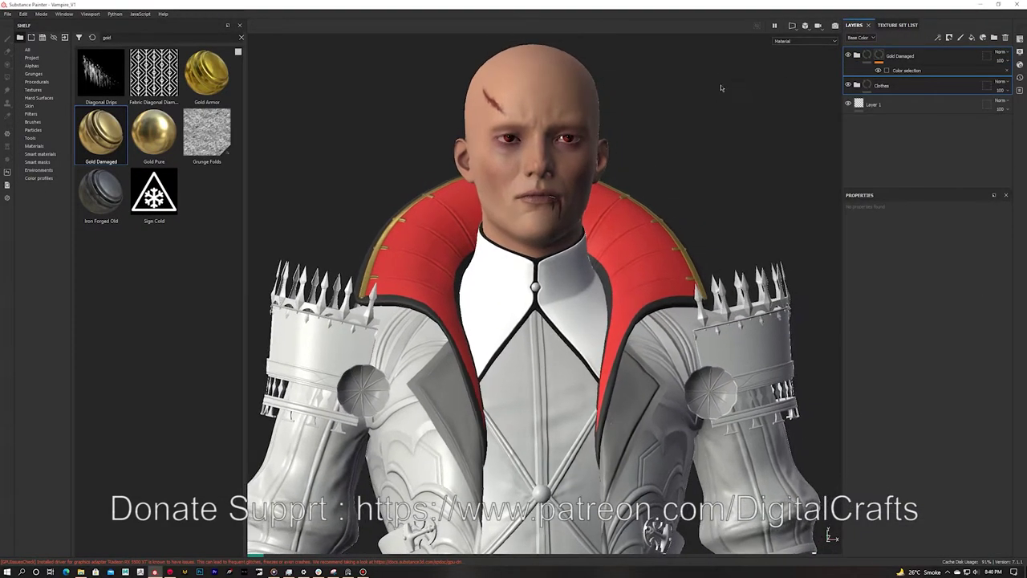
Hide the Gold Damaged folder and exclude the spiked shoulder crowns from the Clothes folder's geometry mask.
{"action": "left_click", "coordinate": [987, 85]}
{"action": "middle_click_drag", "start_coordinate": [649, 207], "coordinate": [628, 110], "text": "alt"}
{"action": "left_click", "coordinate": [849, 55]}
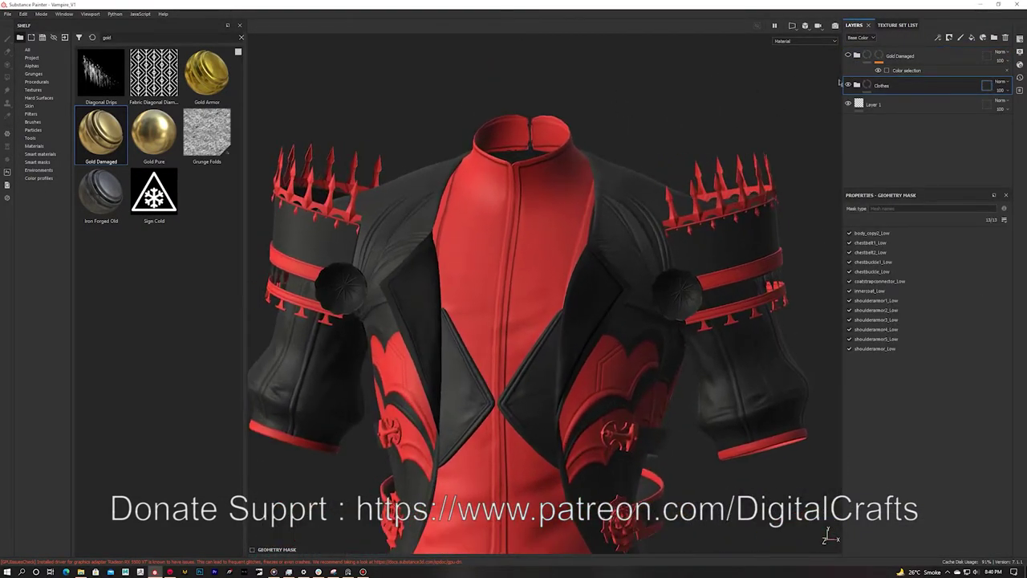
{"action": "left_click", "coordinate": [857, 85]}
{"action": "middle_click_drag", "start_coordinate": [681, 153], "coordinate": [684, 93], "text": "alt"}
{"action": "left_click_drag", "start_coordinate": [683, 91], "coordinate": [675, 85], "text": "alt"}
{"action": "left_click", "coordinate": [727, 154]}
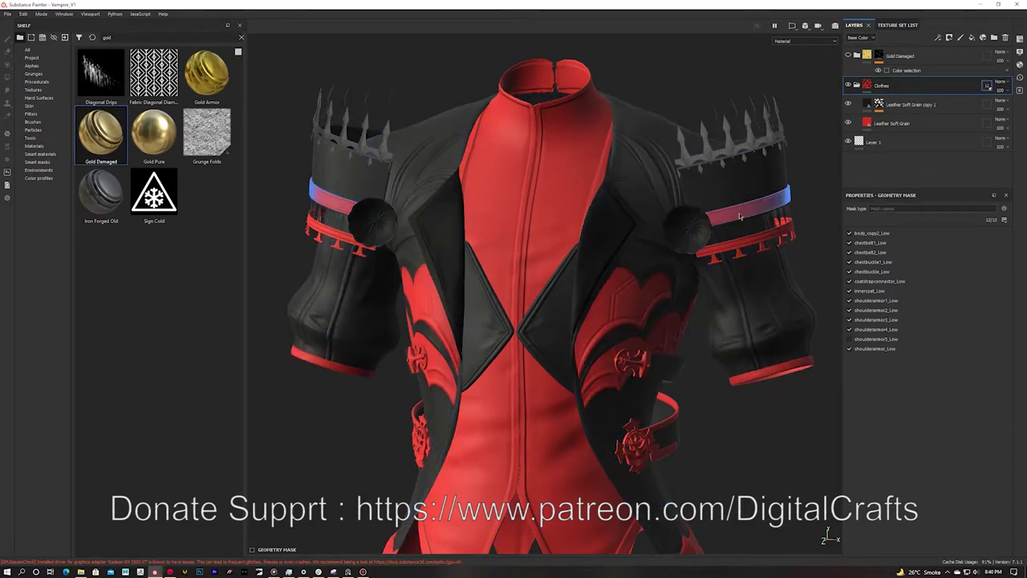
Exclude the shoulder bands, chest buckles and belts from the Clothes geometry mask and include the metal parts in the Gold Damaged mask.
{"action": "left_click", "coordinate": [732, 214]}
{"action": "left_click", "coordinate": [722, 247]}
{"action": "left_click", "coordinate": [632, 362]}
{"action": "left_click", "coordinate": [637, 444]}
{"action": "left_click_drag", "start_coordinate": [679, 317], "coordinate": [643, 330], "text": "alt"}
{"action": "left_click", "coordinate": [706, 422]}
{"action": "left_click", "coordinate": [700, 370]}
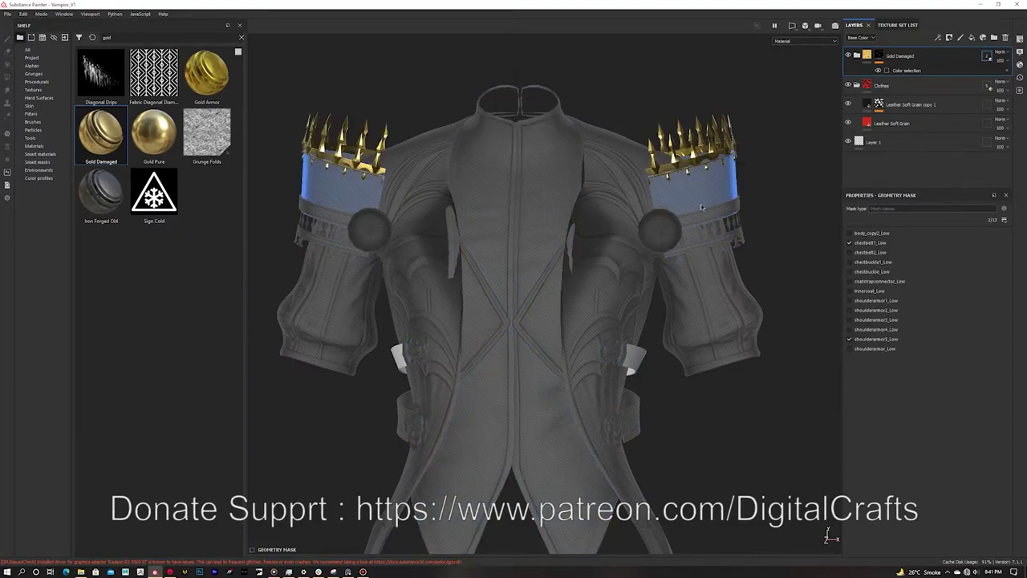
{"action": "left_click", "coordinate": [701, 207]}
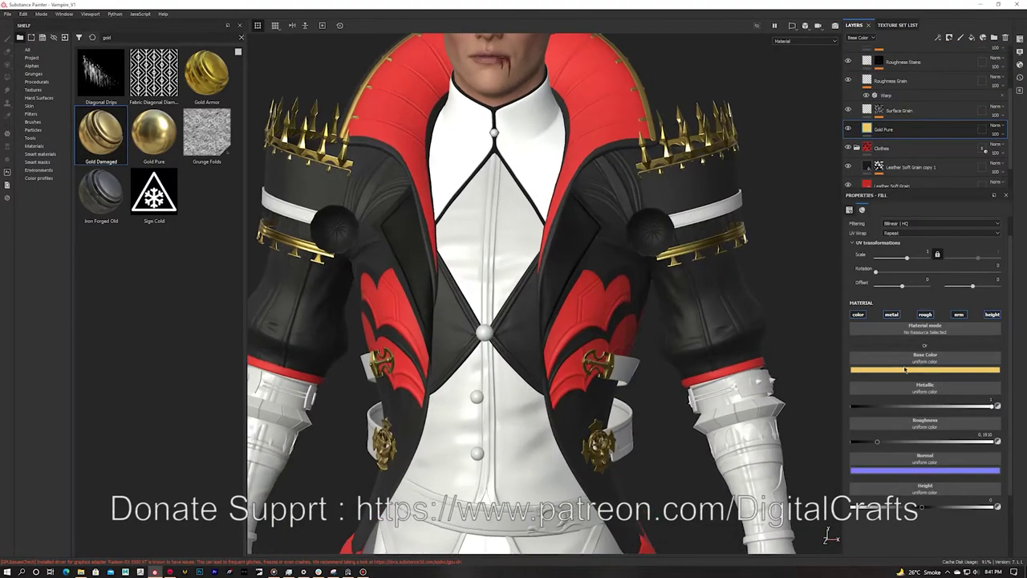
Shift the Gold Pure base color to a deeper orange gold and set its roughness to about 0.30.
{"action": "left_click", "coordinate": [926, 369]}
{"action": "left_click", "coordinate": [953, 396]}
{"action": "left_click_drag", "start_coordinate": [878, 442], "coordinate": [907, 443]}
{"action": "scroll", "coordinate": [887, 87], "scroll_direction": "up", "scroll_amount": 3}
Set the Smooth Edges layer's roughness to about 0.38 and check the Gold Damaged folder's geometry mask.
{"action": "left_click", "coordinate": [848, 85]}
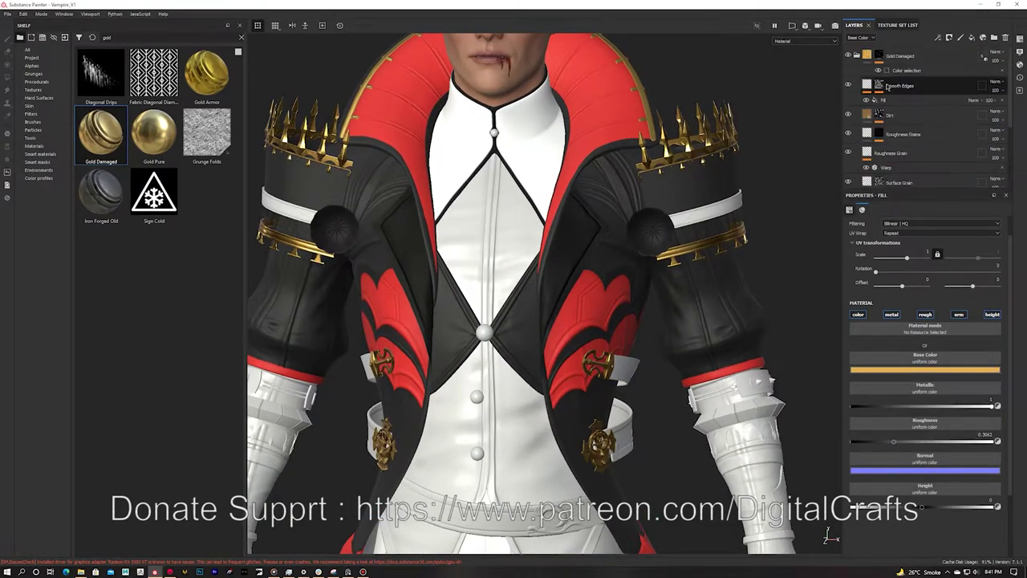
{"action": "left_click", "coordinate": [848, 85]}
{"action": "left_click", "coordinate": [900, 86]}
{"action": "left_click_drag", "start_coordinate": [909, 378], "coordinate": [906, 376]}
{"action": "scroll", "coordinate": [546, 289], "scroll_direction": "down", "scroll_amount": 4}
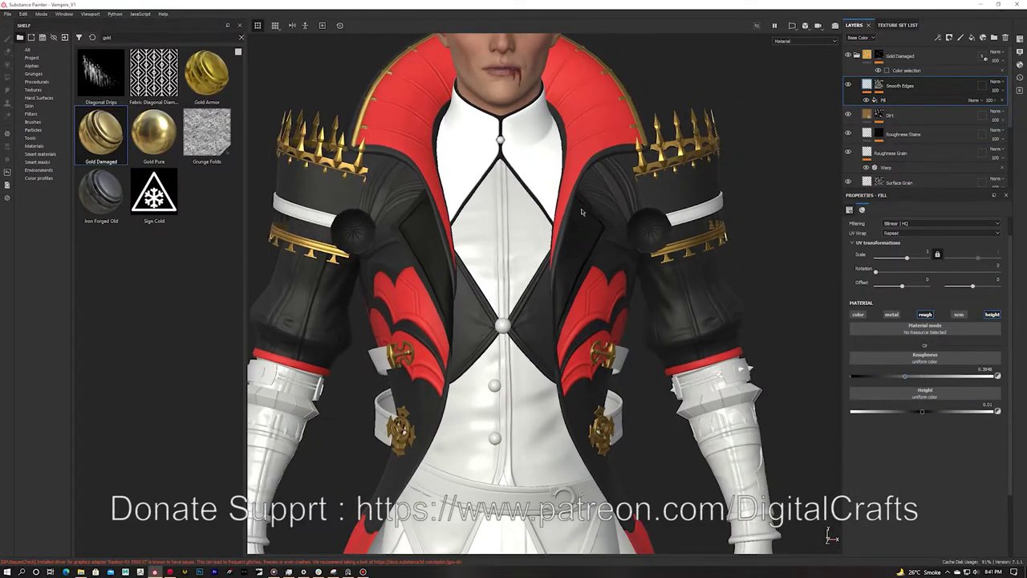
{"action": "scroll", "coordinate": [546, 289], "scroll_direction": "up", "scroll_amount": 4}
{"action": "left_click_drag", "start_coordinate": [562, 305], "coordinate": [481, 305], "text": "alt"}
{"action": "left_click", "coordinate": [981, 57]}
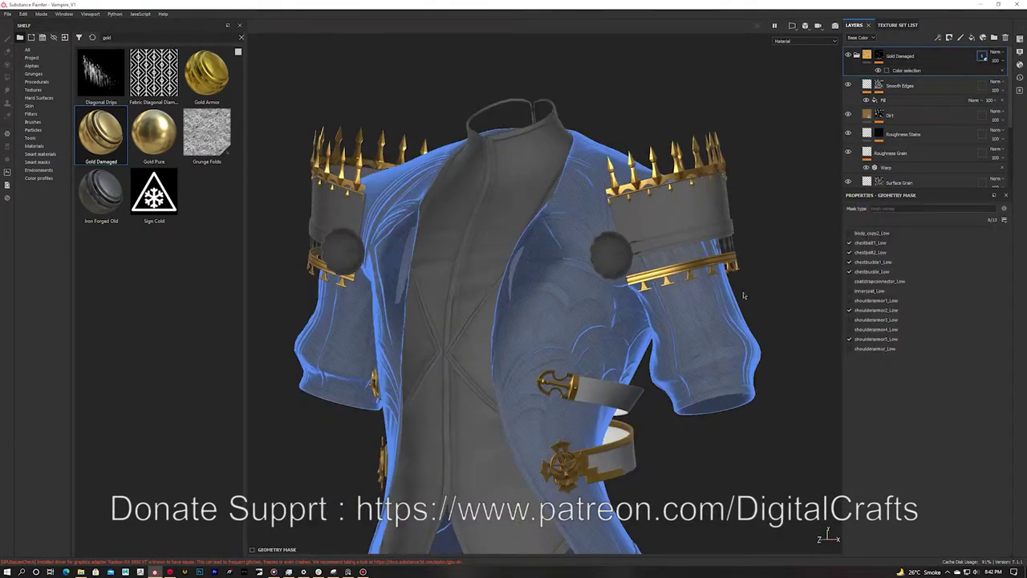
{"action": "left_click", "coordinate": [869, 57]}
{"action": "mouse_move", "coordinate": [650, 165]}
{"action": "left_mouse_down", "text": "alt"}
{"action": "mouse_move", "coordinate": [736, 163]}
{"action": "mouse_move", "coordinate": [640, 143]}
{"action": "left_mouse_up", "text": "alt"}
Toggle the CoatMat texture set's visibility for comparison and make BodyMat the active texture set.
{"action": "left_click", "coordinate": [897, 25]}
{"action": "left_click", "coordinate": [849, 55]}
{"action": "left_click", "coordinate": [848, 55]}
{"action": "left_click", "coordinate": [848, 55]}
{"action": "left_click", "coordinate": [848, 55]}
{"action": "left_click_drag", "start_coordinate": [688, 104], "coordinate": [679, 70], "text": "alt"}
{"action": "left_click", "coordinate": [871, 50]}
{"action": "middle_click_drag", "start_coordinate": [663, 57], "coordinate": [655, 98], "text": "alt"}
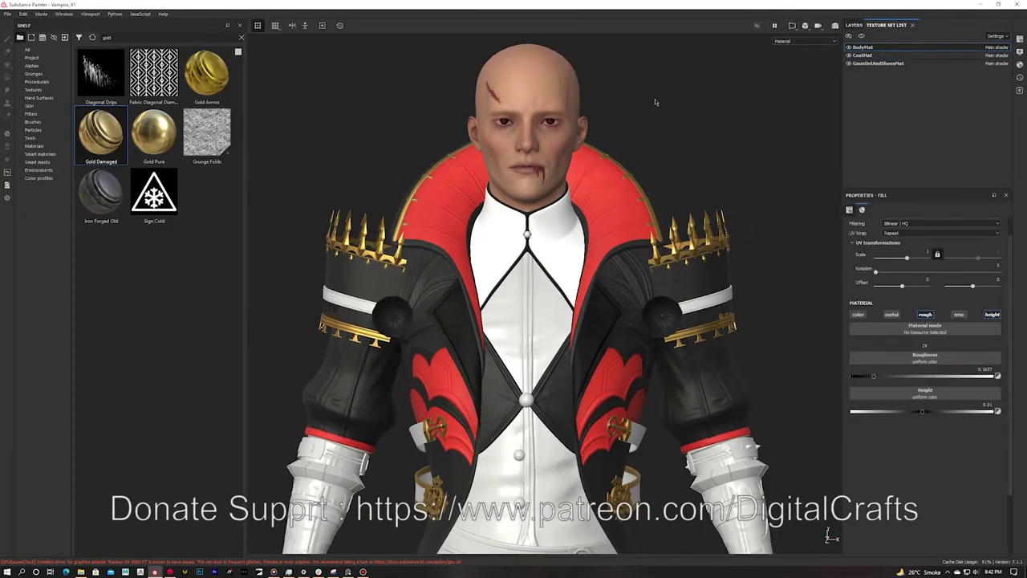
Include the shirt collar in the Clothes geometry mask and recolor a masked copy of the leather layer light grey.
{"action": "scroll", "coordinate": [655, 99], "scroll_direction": "up", "scroll_amount": 2}
{"action": "left_click", "coordinate": [854, 25]}
{"action": "left_click", "coordinate": [858, 56]}
{"action": "left_click", "coordinate": [857, 85]}
{"action": "left_click", "coordinate": [981, 86]}
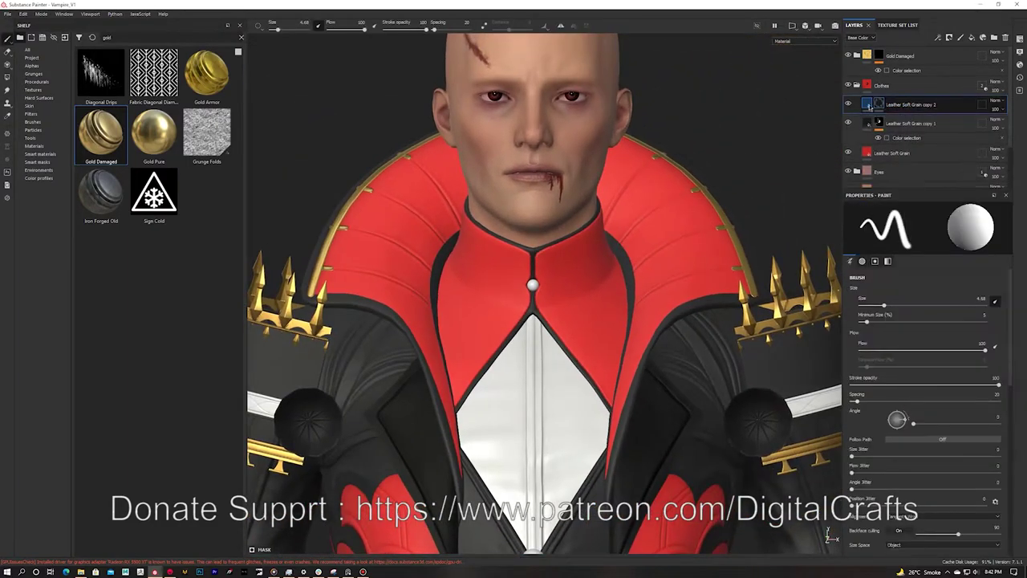
{"action": "left_click", "coordinate": [911, 382]}
{"action": "left_click_drag", "start_coordinate": [909, 419], "coordinate": [906, 408]}
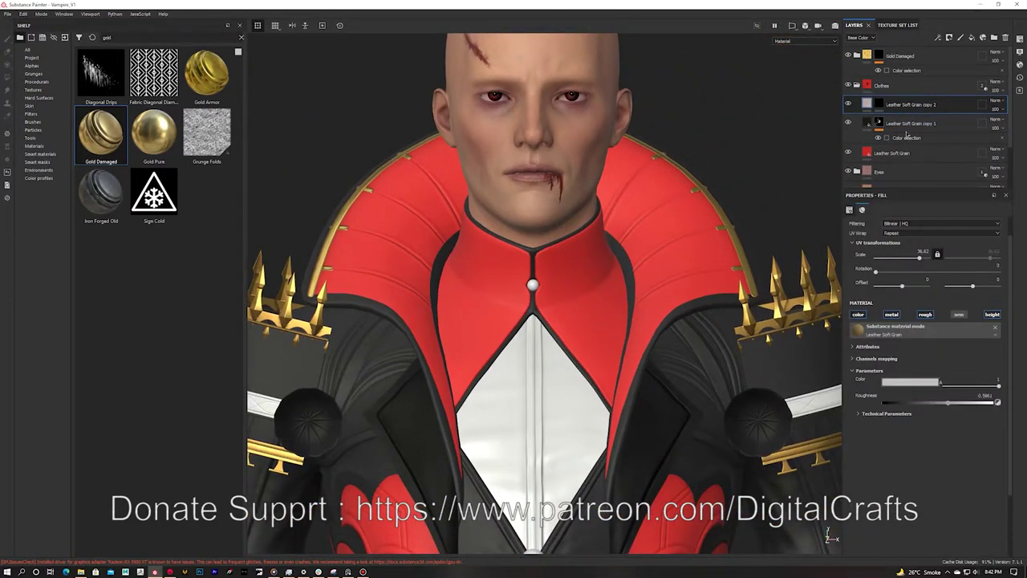
Add a color selection to the light leather copy's mask and pick the shirt collar's white ID color.
{"action": "right_click", "coordinate": [908, 108]}
{"action": "left_click", "coordinate": [879, 105]}
{"action": "right_click", "coordinate": [913, 106]}
{"action": "left_click", "coordinate": [939, 268]}
{"action": "left_click", "coordinate": [994, 290]}
{"action": "left_click", "coordinate": [568, 289]}
{"action": "scroll", "coordinate": [568, 289], "scroll_direction": "up", "scroll_amount": 2}
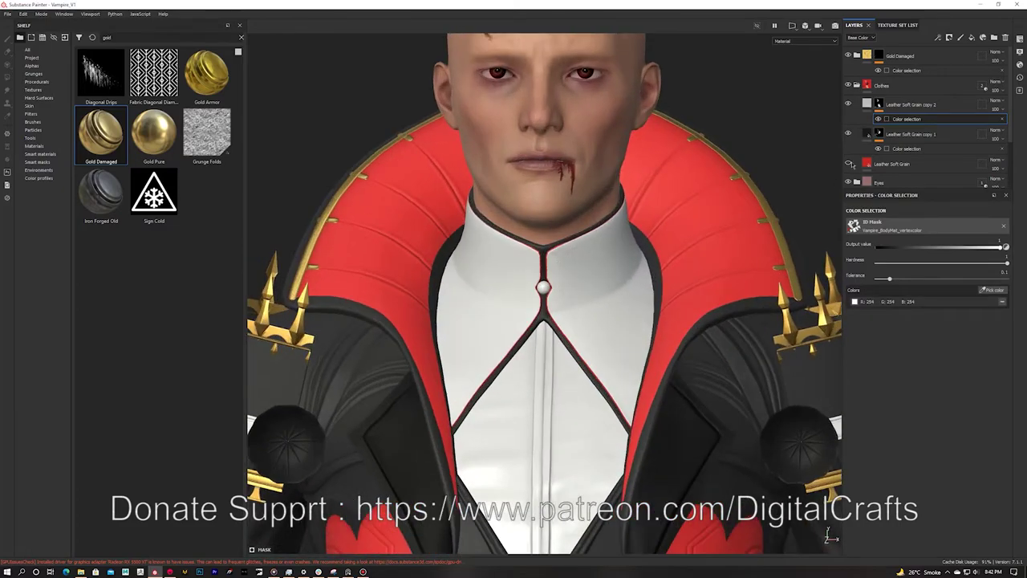
Remove the shirt collar from the red leather layer's geometry mask and set the light leather's roughness to about 0.54.
{"action": "left_click", "coordinate": [979, 166]}
{"action": "scroll", "coordinate": [631, 226], "scroll_direction": "up", "scroll_amount": 5}
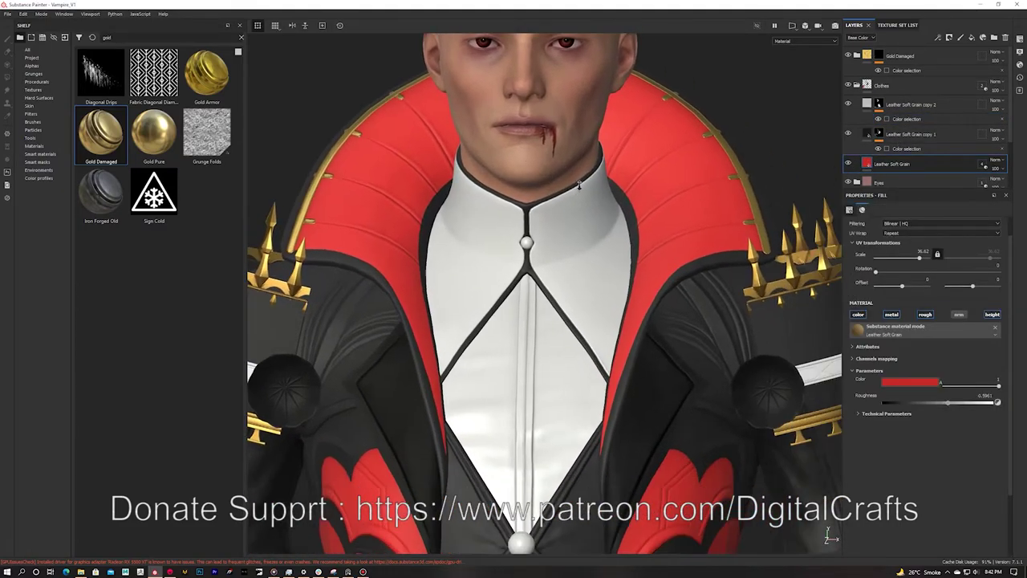
{"action": "scroll", "coordinate": [631, 226], "scroll_direction": "up", "scroll_amount": 1}
{"action": "left_click", "coordinate": [867, 104]}
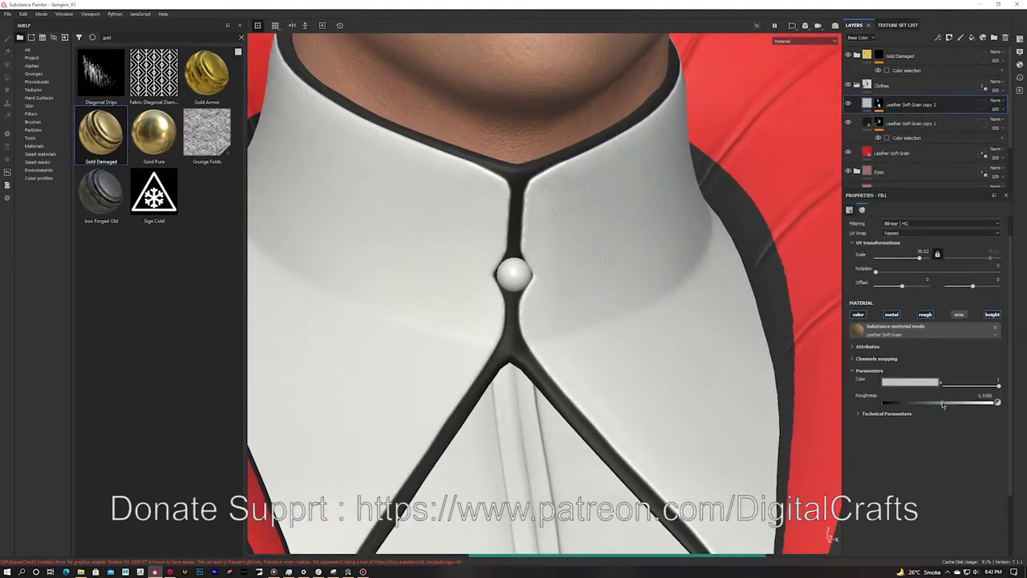
{"action": "scroll", "coordinate": [615, 293], "scroll_direction": "down", "scroll_amount": 8}
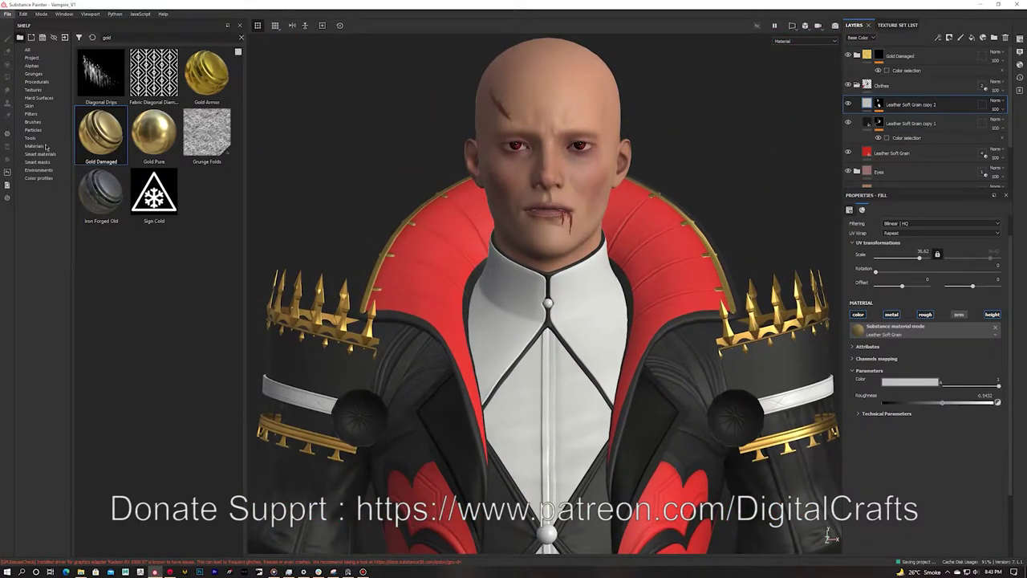
Export the BodyMat, CoatMat and GauntletAndShoesMat textures as 4096x4096 PNG maps and close the export window.
{"action": "left_click", "coordinate": [45, 149]}
{"action": "left_click", "coordinate": [521, 185]}
{"action": "left_click", "coordinate": [704, 415]}
{"action": "left_click", "coordinate": [705, 428]}
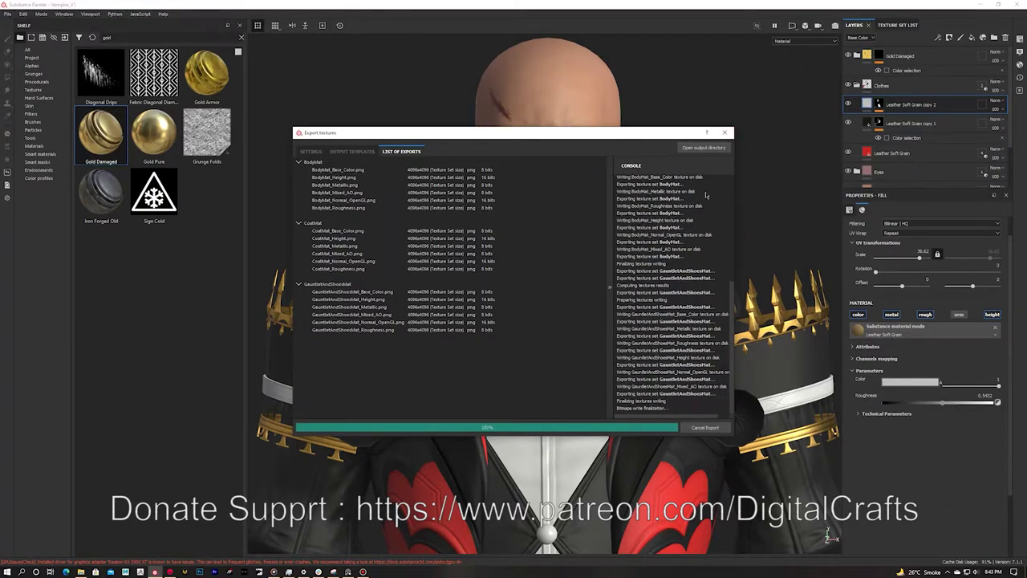
{"action": "left_click", "coordinate": [724, 132]}
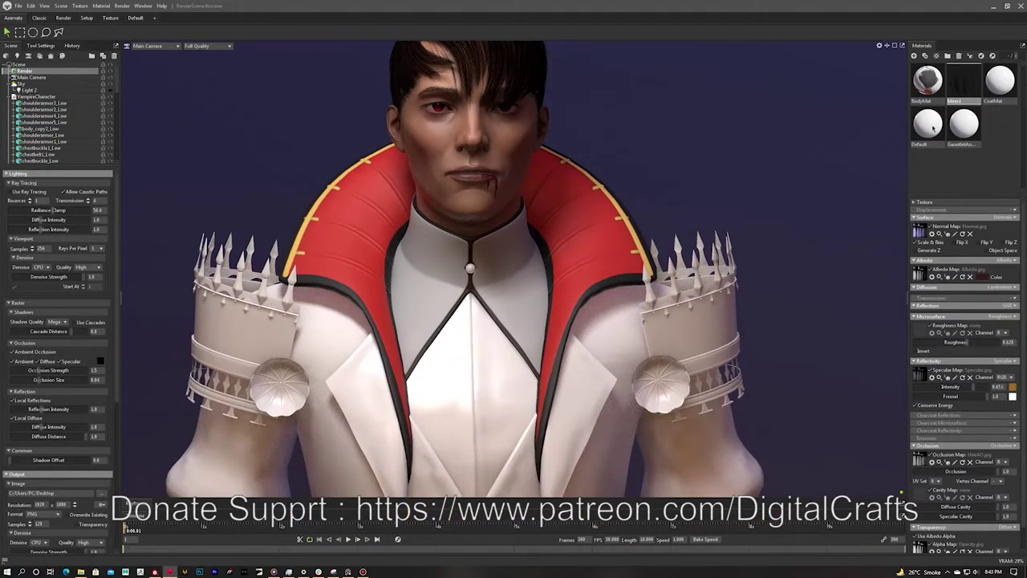
Switch to Marmoset Toolbag and load the exported base color, OpenGL normal and roughness maps into the CoatMat material.
{"action": "left_click", "coordinate": [511, 184]}
{"action": "double_click", "coordinate": [420, 324]}
{"action": "double_click", "coordinate": [417, 250]}
{"action": "double_click", "coordinate": [760, 231]}
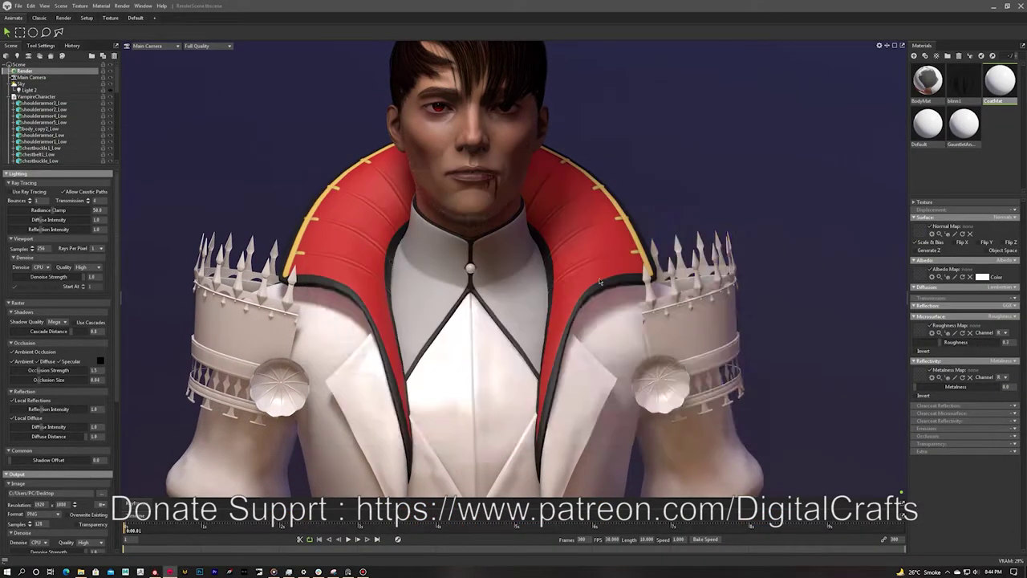
{"action": "left_click_drag", "start_coordinate": [500, 178], "coordinate": [506, 165], "text": "alt"}
{"action": "left_click", "coordinate": [917, 232]}
{"action": "double_click", "coordinate": [535, 284]}
{"action": "left_click_drag", "start_coordinate": [536, 314], "coordinate": [545, 269], "text": "alt"}
{"action": "left_click", "coordinate": [919, 329]}
{"action": "double_click", "coordinate": [576, 289]}
{"action": "middle_click_drag", "start_coordinate": [526, 232], "coordinate": [532, 296], "text": "alt"}
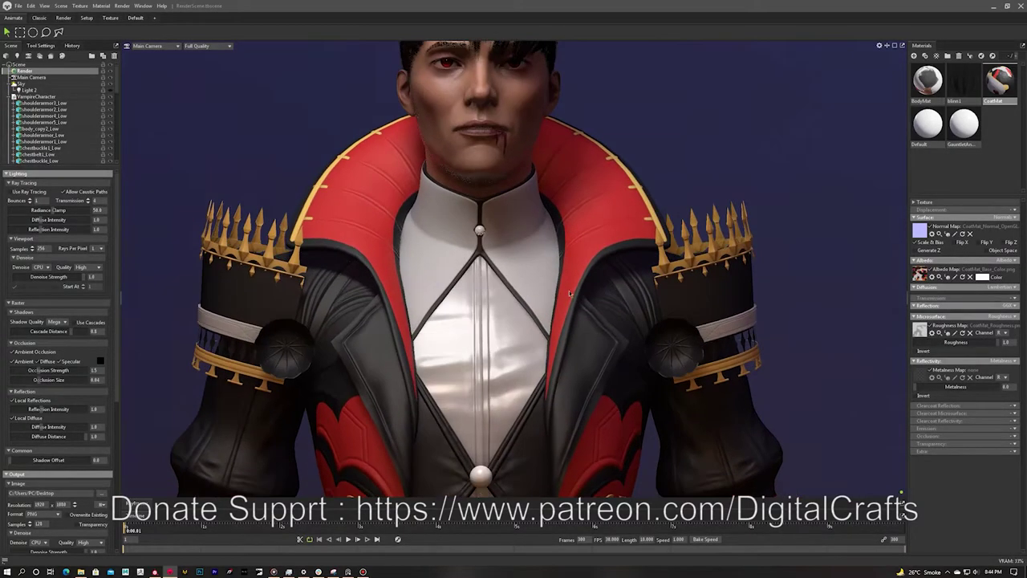
{"action": "scroll", "coordinate": [534, 296], "scroll_direction": "down", "scroll_amount": 2}
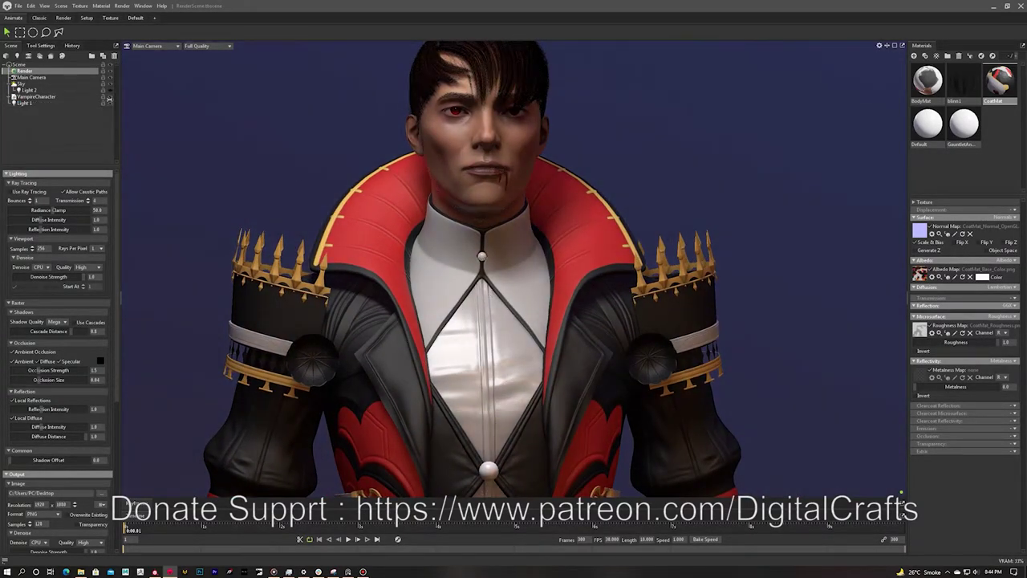
Move Light 1 under Sky and load CoatMat_Metallic.png as the coat material's metalness map.
{"action": "left_click", "coordinate": [24, 103]}
{"action": "left_click", "coordinate": [366, 142]}
{"action": "middle_click_drag", "start_coordinate": [310, 195], "coordinate": [238, 48]}
{"action": "right_click_drag", "start_coordinate": [237, 48], "coordinate": [290, 197]}
{"action": "left_click_drag", "start_coordinate": [291, 197], "coordinate": [361, 204]}
{"action": "right_click_drag", "start_coordinate": [361, 205], "coordinate": [228, 124]}
{"action": "left_click_drag", "start_coordinate": [353, 124], "coordinate": [277, 121]}
{"action": "middle_click_drag", "start_coordinate": [353, 64], "coordinate": [398, 205]}
{"action": "right_click_drag", "start_coordinate": [398, 205], "coordinate": [353, 172]}
{"action": "left_click_drag", "start_coordinate": [353, 172], "coordinate": [397, 190]}
{"action": "middle_click_drag", "start_coordinate": [397, 190], "coordinate": [392, 175]}
{"action": "scroll", "coordinate": [659, 302], "scroll_direction": "up", "scroll_amount": 3}
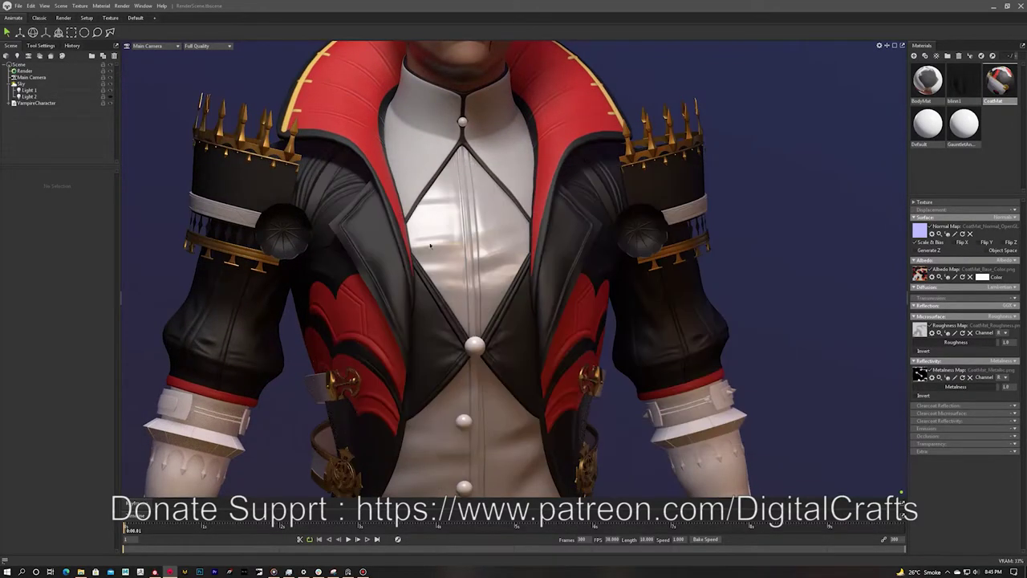
{"action": "middle_click_drag", "start_coordinate": [430, 245], "coordinate": [438, 288]}
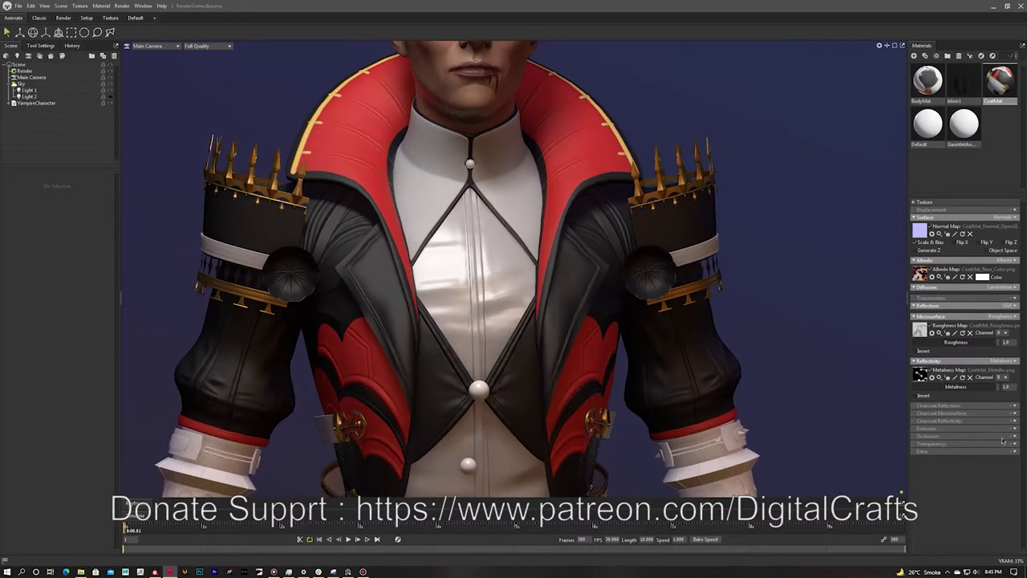
Enable Occlusion on the CoatMat material and load CoatMat_Mixed_AO.png as its occlusion map.
{"action": "left_click", "coordinate": [987, 454]}
{"action": "left_click", "coordinate": [921, 449]}
{"action": "double_click", "coordinate": [483, 287]}
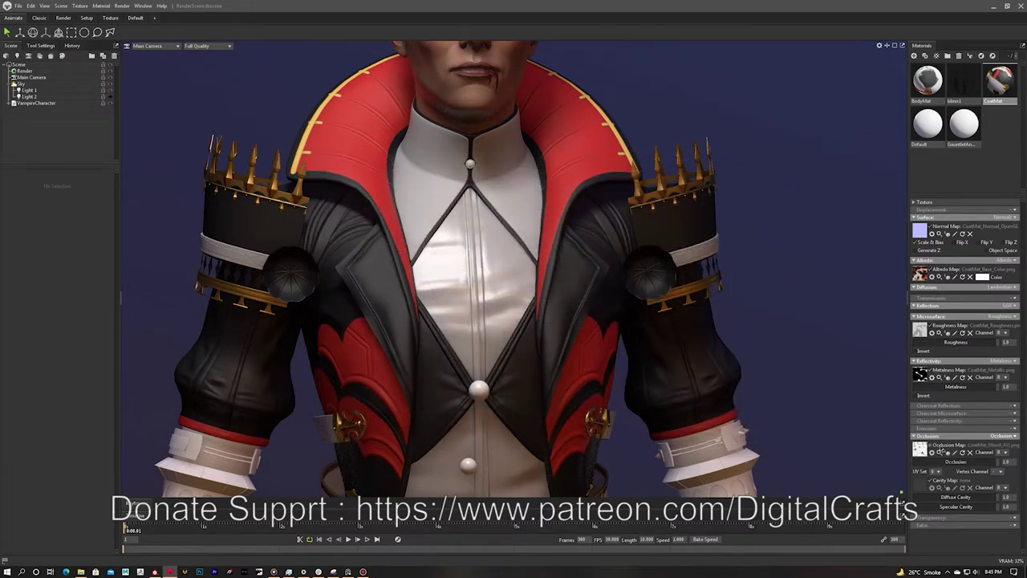
Select the coat mesh body_copy2_Low and set its subdivision level to 2.
{"action": "scroll", "coordinate": [588, 329], "scroll_direction": "down", "scroll_amount": 2}
{"action": "middle_click_drag", "start_coordinate": [566, 309], "coordinate": [575, 343]}
{"action": "left_click", "coordinate": [576, 344]}
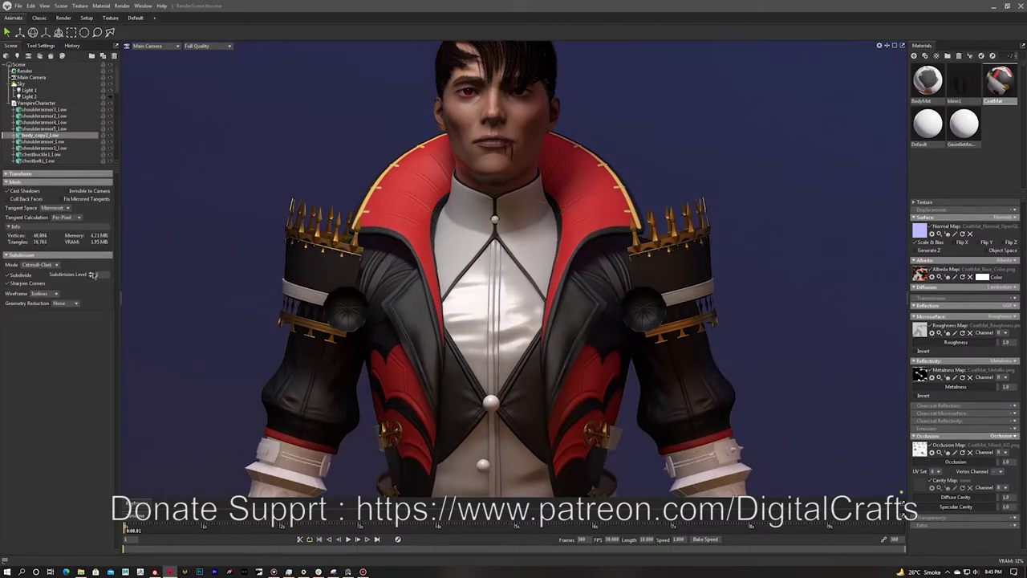
Enable Height displacement on the CoatMat material and load the coat's height map from the Substance Bake folder.
{"action": "left_click", "coordinate": [1015, 210]}
{"action": "left_click", "coordinate": [998, 224]}
{"action": "left_click", "coordinate": [920, 223]}
{"action": "left_click", "coordinate": [511, 184]}
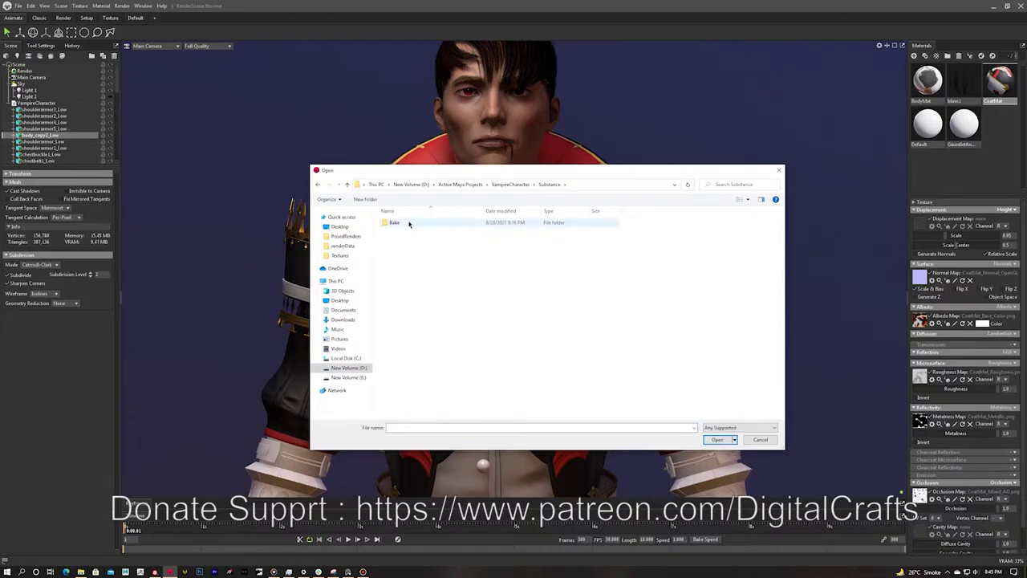
{"action": "double_click", "coordinate": [395, 222]}
{"action": "double_click", "coordinate": [489, 282]}
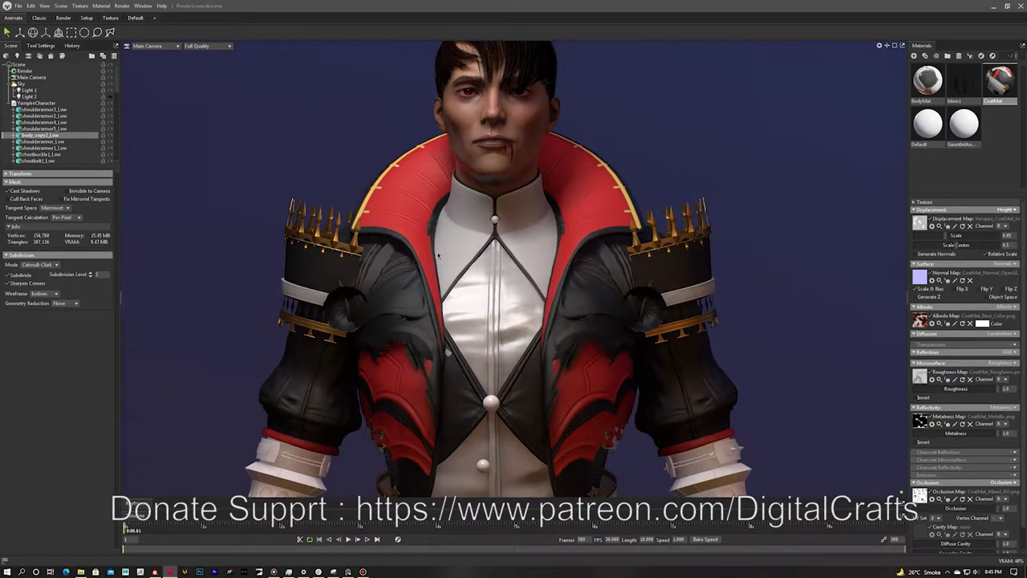
Reduce the displacement scale to about 0.022 while checking the relief on the red side panels up close.
{"action": "scroll", "coordinate": [436, 244], "scroll_direction": "up", "scroll_amount": 1}
{"action": "middle_click_drag", "start_coordinate": [436, 245], "coordinate": [434, 211]}
{"action": "left_click_drag", "start_coordinate": [946, 236], "coordinate": [936, 237]}
{"action": "left_click_drag", "start_coordinate": [683, 273], "coordinate": [573, 270]}
{"action": "scroll", "coordinate": [624, 293], "scroll_direction": "up", "scroll_amount": 8}
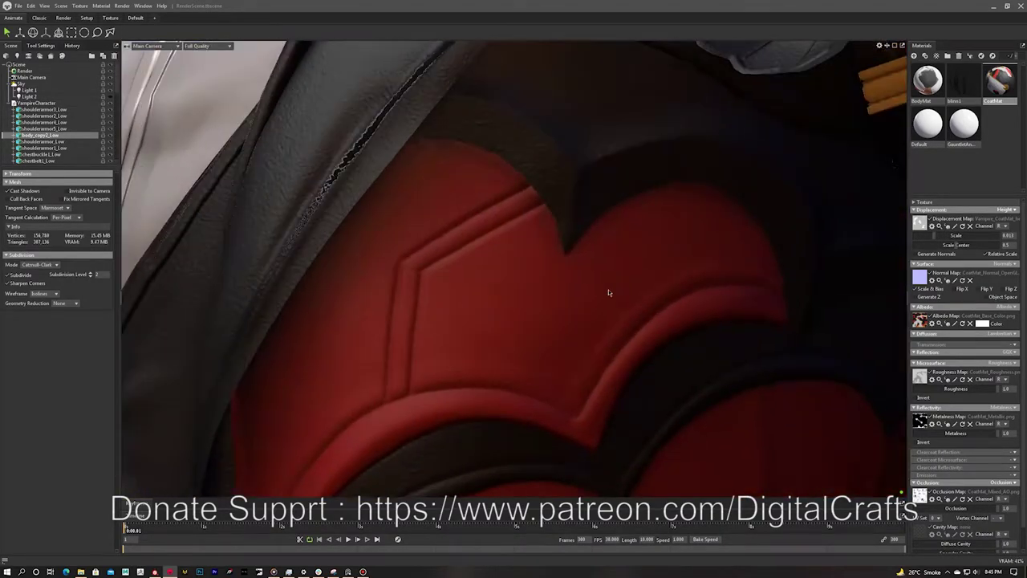
{"action": "left_click_drag", "start_coordinate": [623, 294], "coordinate": [662, 293]}
{"action": "left_click_drag", "start_coordinate": [936, 236], "coordinate": [939, 235]}
{"action": "scroll", "coordinate": [707, 337], "scroll_direction": "down", "scroll_amount": 2}
Refine the displacement with Generate Normals and a scale of about 0.013, and set the coat mesh's subdivision level to 4.
{"action": "middle_click_drag", "start_coordinate": [707, 337], "coordinate": [651, 211]}
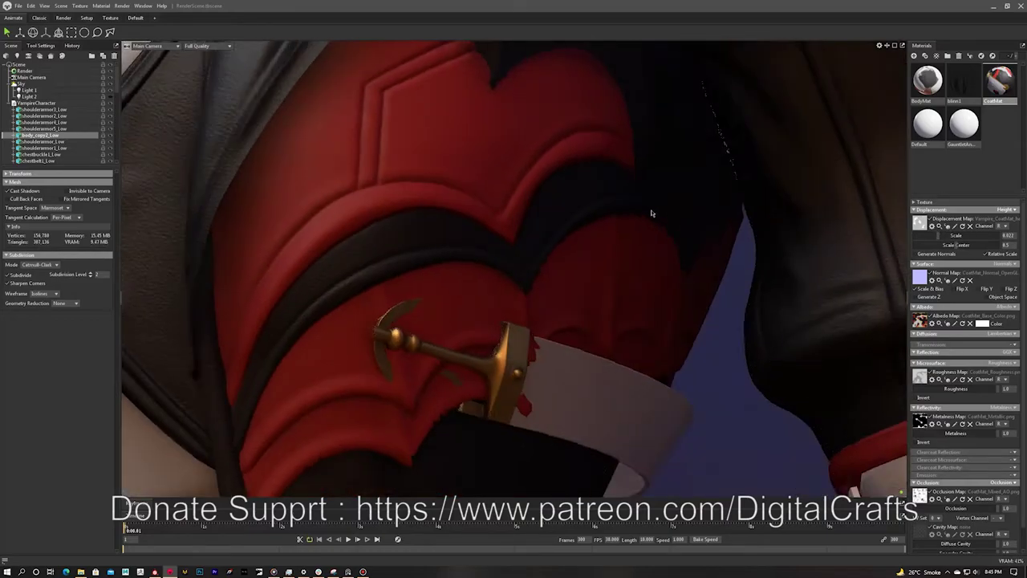
{"action": "scroll", "coordinate": [651, 211], "scroll_direction": "up", "scroll_amount": 1}
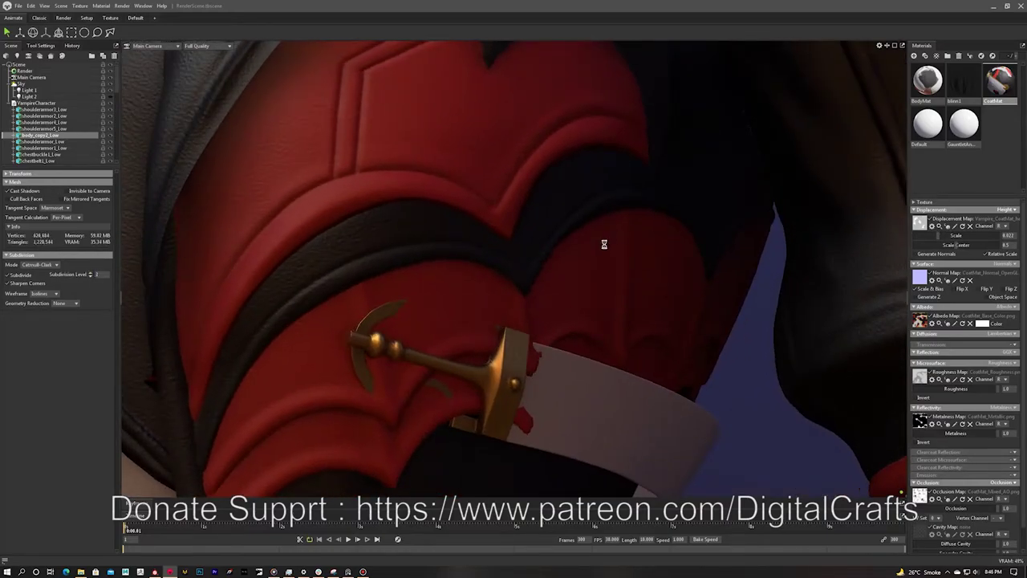
{"action": "left_click", "coordinate": [916, 254]}
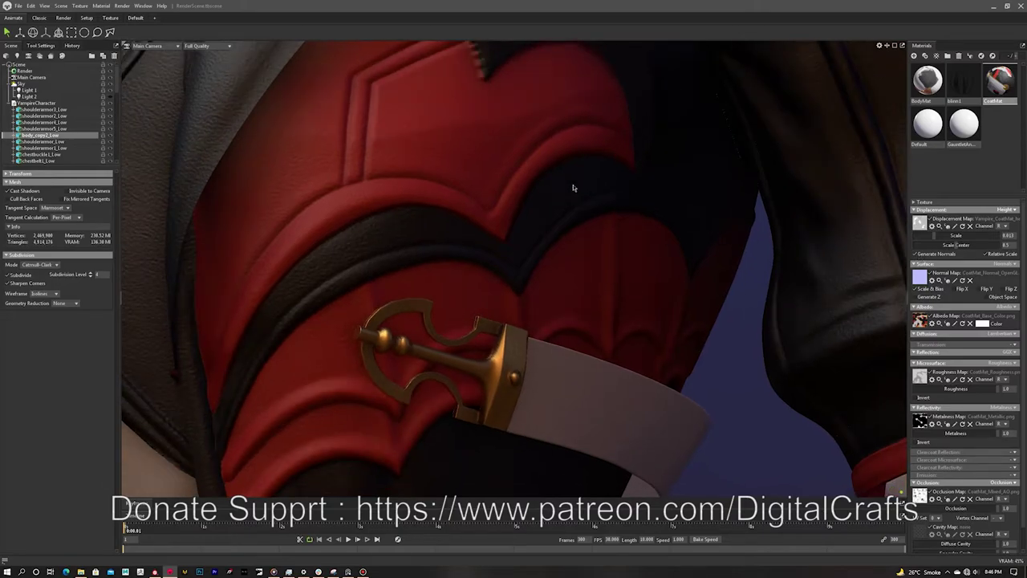
{"action": "scroll", "coordinate": [573, 188], "scroll_direction": "down", "scroll_amount": 4}
{"action": "middle_click_drag", "start_coordinate": [459, 182], "coordinate": [534, 285]}
{"action": "scroll", "coordinate": [482, 241], "scroll_direction": "down", "scroll_amount": 3}
{"action": "left_click_drag", "start_coordinate": [422, 205], "coordinate": [463, 176]}
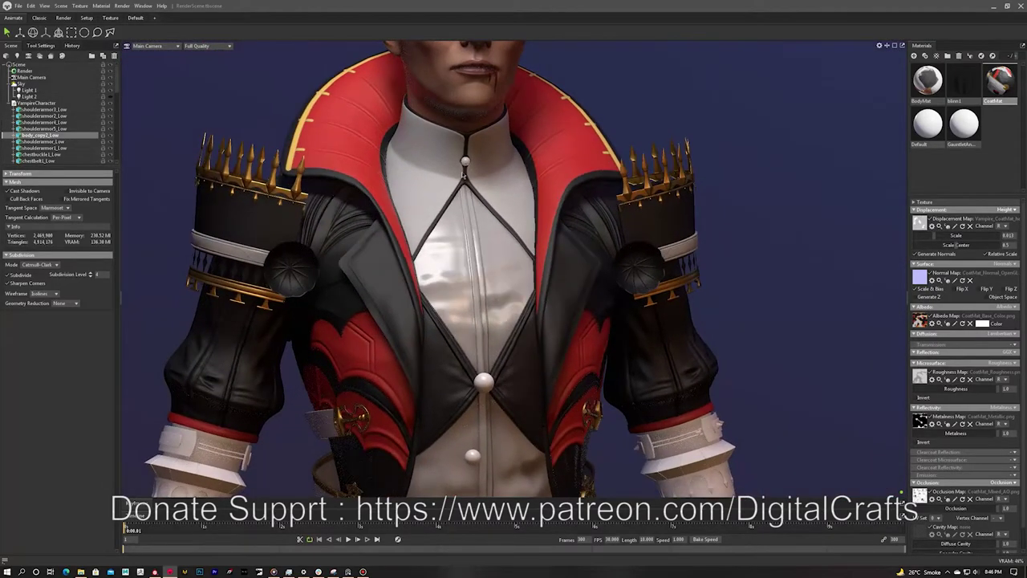
{"action": "scroll", "coordinate": [463, 176], "scroll_direction": "up", "scroll_amount": 1}
Enable subdivision on the vest mesh under the coat and check the character from several angles.
{"action": "left_click", "coordinate": [437, 345]}
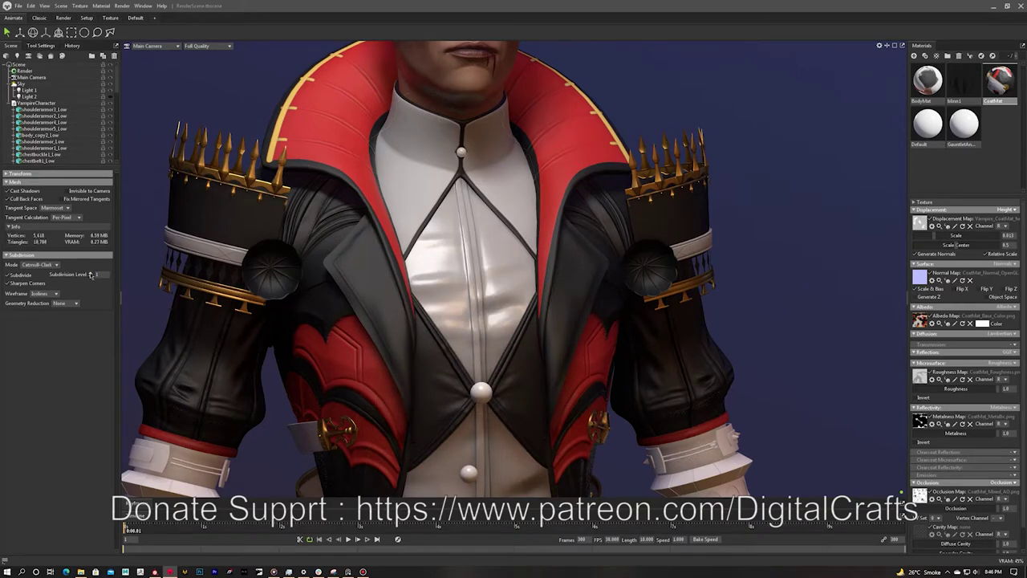
{"action": "left_click", "coordinate": [27, 278]}
{"action": "scroll", "coordinate": [386, 241], "scroll_direction": "down", "scroll_amount": 3}
{"action": "left_click_drag", "start_coordinate": [401, 244], "coordinate": [406, 165]}
{"action": "middle_click_drag", "start_coordinate": [407, 165], "coordinate": [411, 243]}
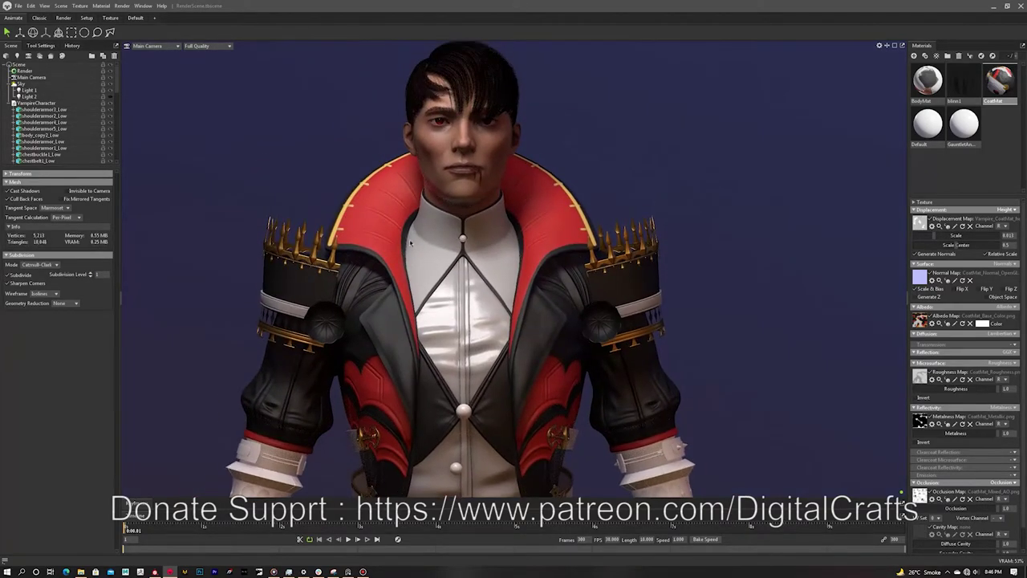
{"action": "left_click_drag", "start_coordinate": [411, 243], "coordinate": [438, 226]}
{"action": "scroll", "coordinate": [438, 226], "scroll_direction": "up", "scroll_amount": 2}
{"action": "middle_click_drag", "start_coordinate": [408, 211], "coordinate": [458, 239]}
{"action": "left_click_drag", "start_coordinate": [458, 239], "coordinate": [394, 245]}
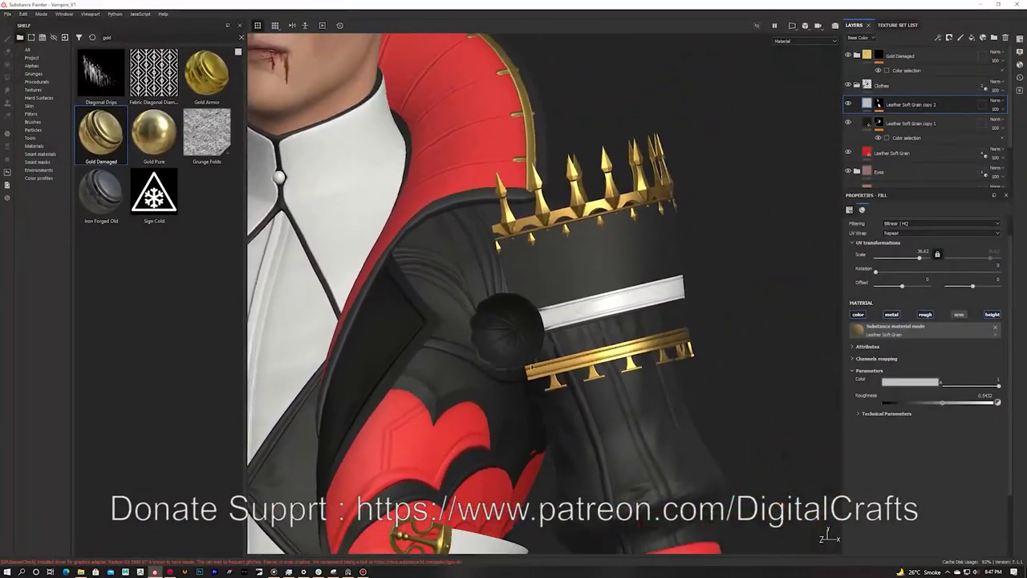
Change the base color of the Gold Pure layer inside the Gold Damaged folder to a deeper orange gold.
{"action": "left_click", "coordinate": [852, 87]}
{"action": "left_click", "coordinate": [897, 25]}
{"action": "left_click", "coordinate": [854, 25]}
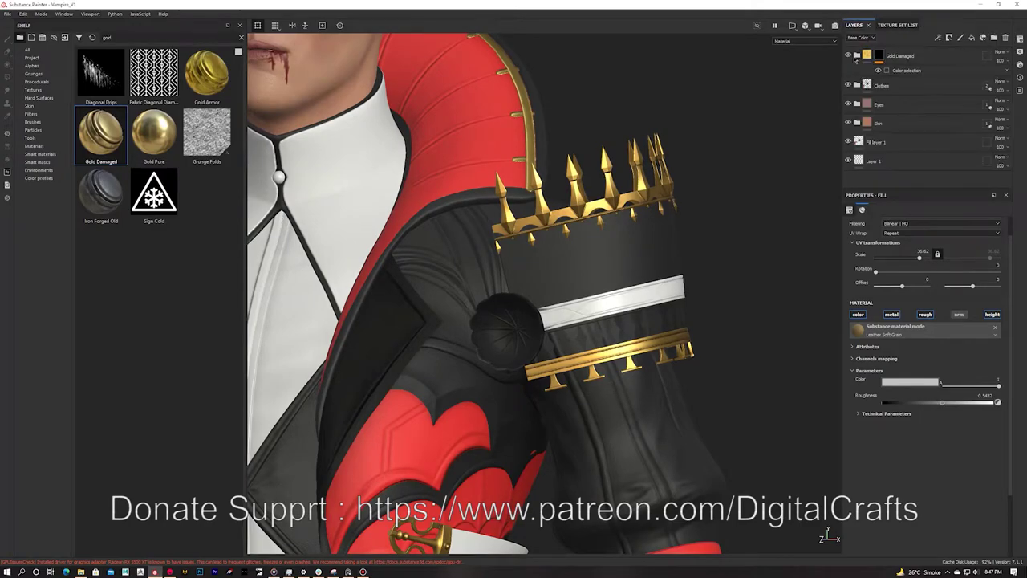
{"action": "left_click", "coordinate": [857, 56]}
{"action": "middle_click_drag", "start_coordinate": [590, 264], "coordinate": [610, 305], "text": "alt"}
{"action": "left_click", "coordinate": [870, 86]}
{"action": "scroll", "coordinate": [890, 154], "scroll_direction": "down", "scroll_amount": 3}
{"action": "left_click", "coordinate": [884, 105]}
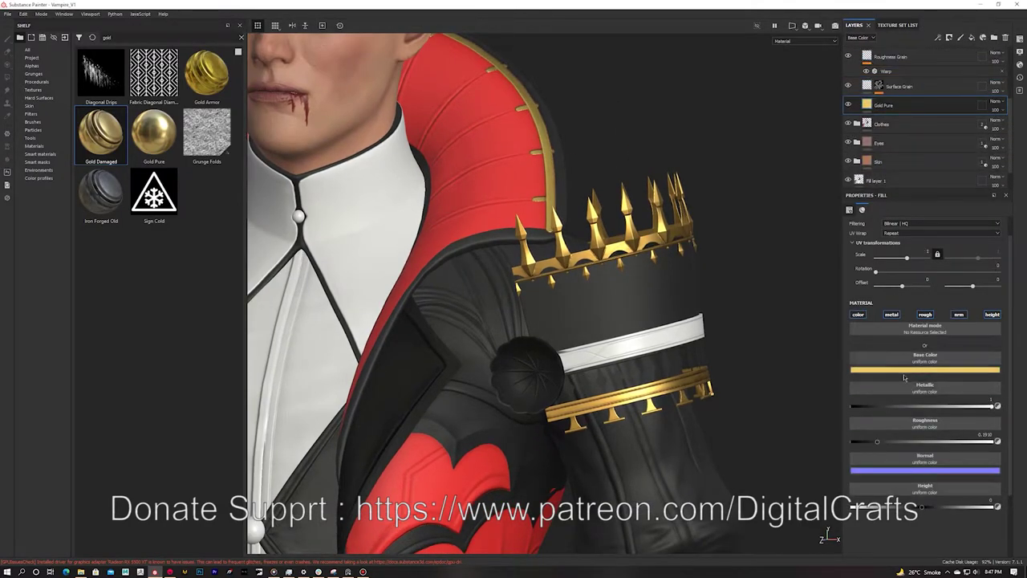
{"action": "key", "text": "c"}
{"action": "left_click", "coordinate": [926, 370]}
{"action": "left_click", "coordinate": [938, 397]}
{"action": "left_click_drag", "start_coordinate": [554, 181], "coordinate": [534, 191], "text": "alt"}
{"action": "key", "text": "m"}
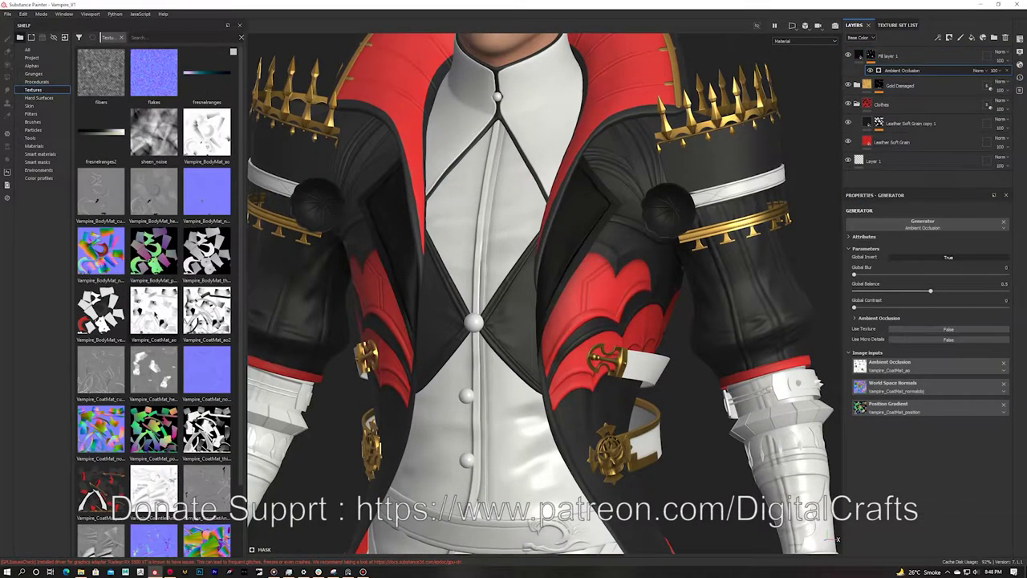
Try the Vampire_CoatMat_ao2 map in Fill layer 1's Ambient Occlusion generator and compare the coat with the layer hidden and shown.
{"action": "mouse_move", "coordinate": [516, 297]}
{"action": "left_mouse_down", "text": "alt"}
{"action": "mouse_move", "coordinate": [483, 296]}
{"action": "mouse_move", "coordinate": [530, 298]}
{"action": "left_mouse_up", "text": "alt"}
{"action": "right_click_drag", "start_coordinate": [529, 298], "coordinate": [489, 297], "text": "alt"}
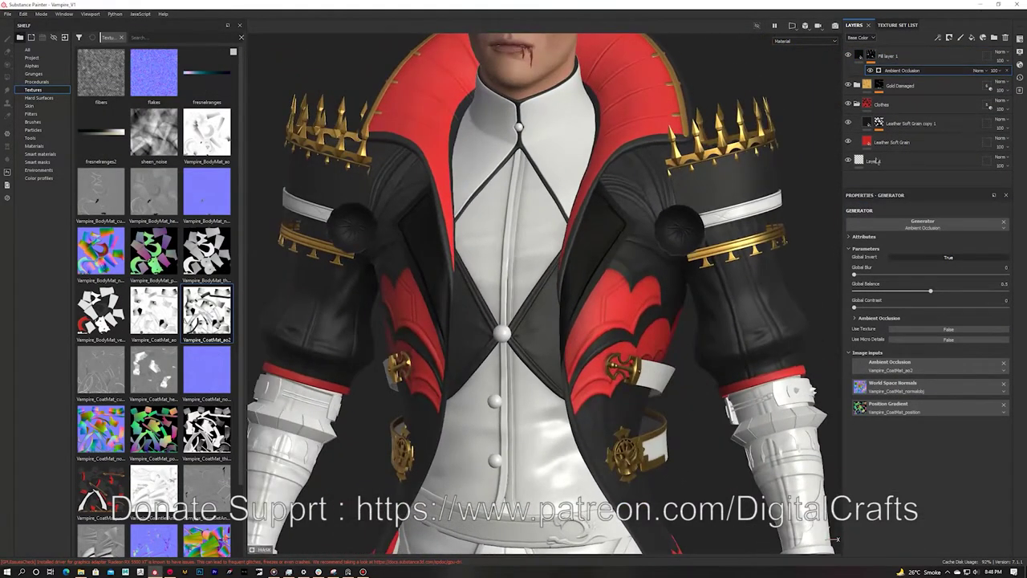
{"action": "left_click", "coordinate": [849, 56]}
{"action": "left_click", "coordinate": [849, 56]}
{"action": "right_click_drag", "start_coordinate": [522, 241], "coordinate": [518, 172], "text": "alt"}
{"action": "left_click_drag", "start_coordinate": [518, 171], "coordinate": [562, 176], "text": "alt"}
{"action": "mouse_move", "coordinate": [561, 176]}
{"action": "middle_mouse_down", "text": "alt"}
{"action": "mouse_move", "coordinate": [608, 225]}
{"action": "mouse_move", "coordinate": [567, 226]}
{"action": "middle_mouse_up", "text": "alt"}
{"action": "left_click_drag", "start_coordinate": [567, 225], "coordinate": [551, 218], "text": "alt"}
{"action": "left_click", "coordinate": [850, 57]}
{"action": "left_click_drag", "start_coordinate": [619, 121], "coordinate": [570, 129], "text": "alt"}
{"action": "right_click_drag", "start_coordinate": [570, 129], "coordinate": [513, 156], "text": "alt"}
Remove the Ambient Occlusion generator from Fill layer 1's mask and show the smart masks in the shelf.
{"action": "right_click", "coordinate": [903, 55]}
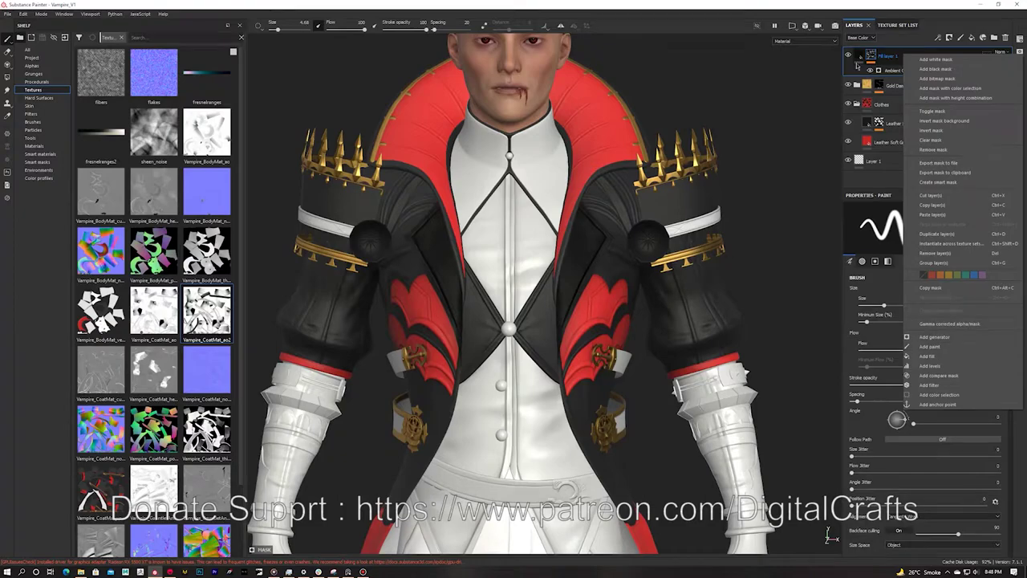
{"action": "left_click", "coordinate": [889, 71]}
{"action": "left_click", "coordinate": [1008, 71]}
{"action": "left_click", "coordinate": [122, 37]}
{"action": "left_click", "coordinate": [114, 37]}
{"action": "left_click", "coordinate": [38, 162]}
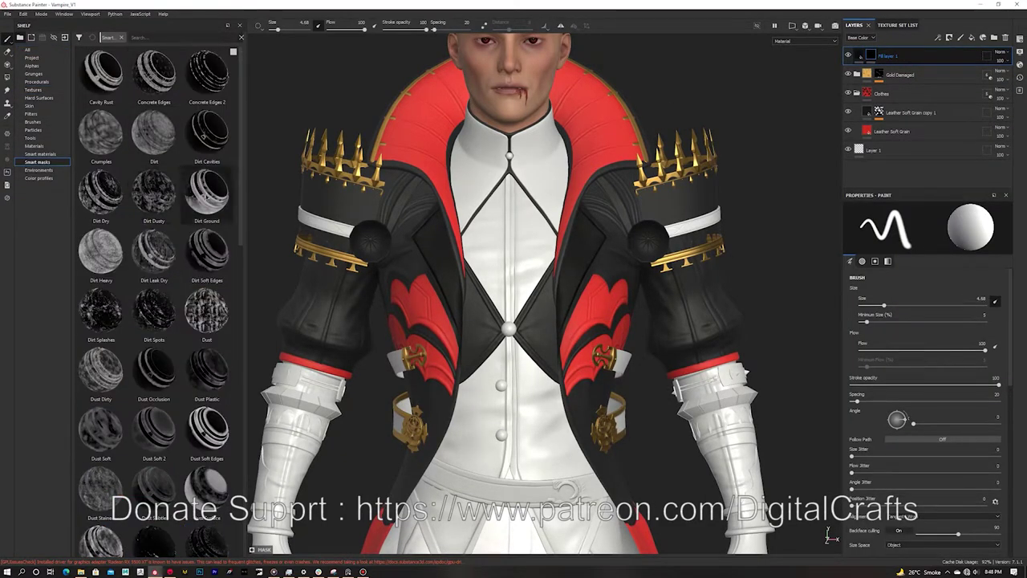
Try the Dust Soft Edges smart mask on Fill layer 1 with a lower global balance, and remove its Curvature generator.
{"action": "left_click_drag", "start_coordinate": [905, 62], "coordinate": [904, 58]}
{"action": "left_click_drag", "start_coordinate": [810, 127], "coordinate": [746, 116], "text": "alt"}
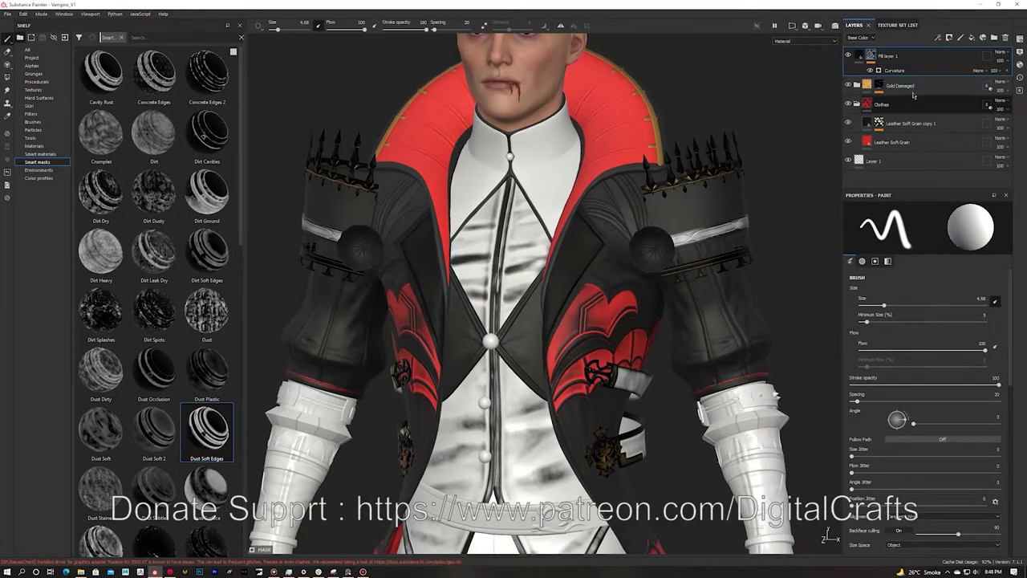
{"action": "left_click", "coordinate": [892, 69]}
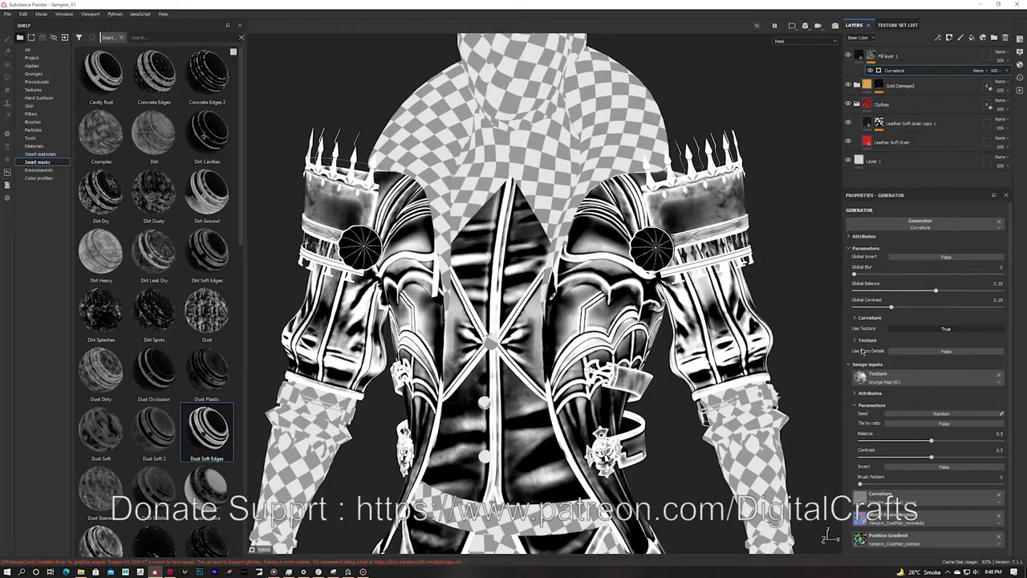
{"action": "left_click", "coordinate": [864, 340]}
{"action": "left_click_drag", "start_coordinate": [859, 355], "coordinate": [960, 356]}
{"action": "scroll", "coordinate": [944, 358], "scroll_direction": "down", "scroll_amount": 3}
{"action": "scroll", "coordinate": [944, 358], "scroll_direction": "up", "scroll_amount": 5}
{"action": "left_click_drag", "start_coordinate": [936, 291], "coordinate": [923, 294]}
{"action": "scroll", "coordinate": [923, 294], "scroll_direction": "down", "scroll_amount": 4}
{"action": "scroll", "coordinate": [925, 294], "scroll_direction": "up", "scroll_amount": 4}
{"action": "left_click", "coordinate": [1007, 70]}
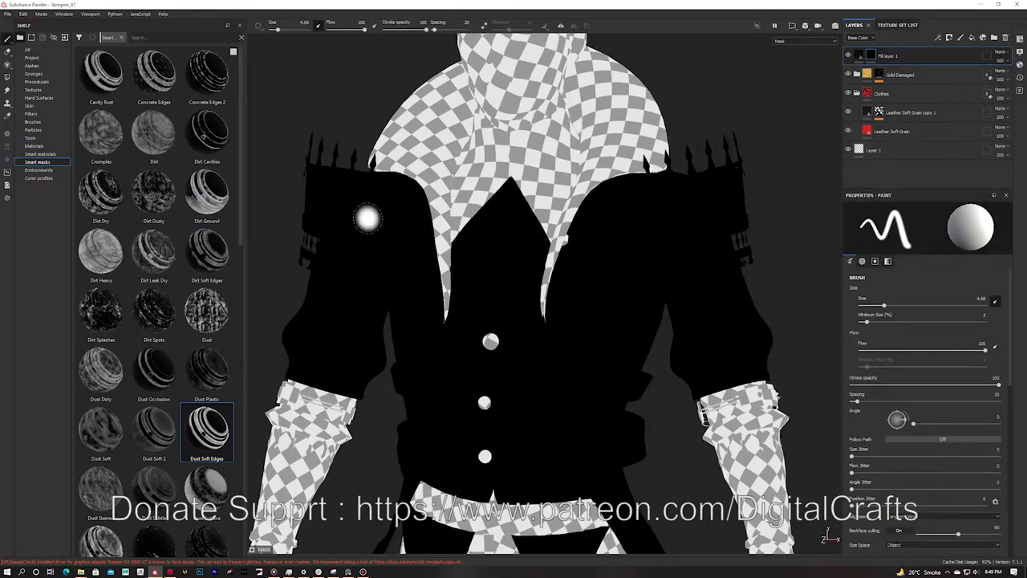
Apply the Dirt Soft Edges smart mask to Fill layer 1 and select its mask.
{"action": "left_click", "coordinate": [888, 55]}
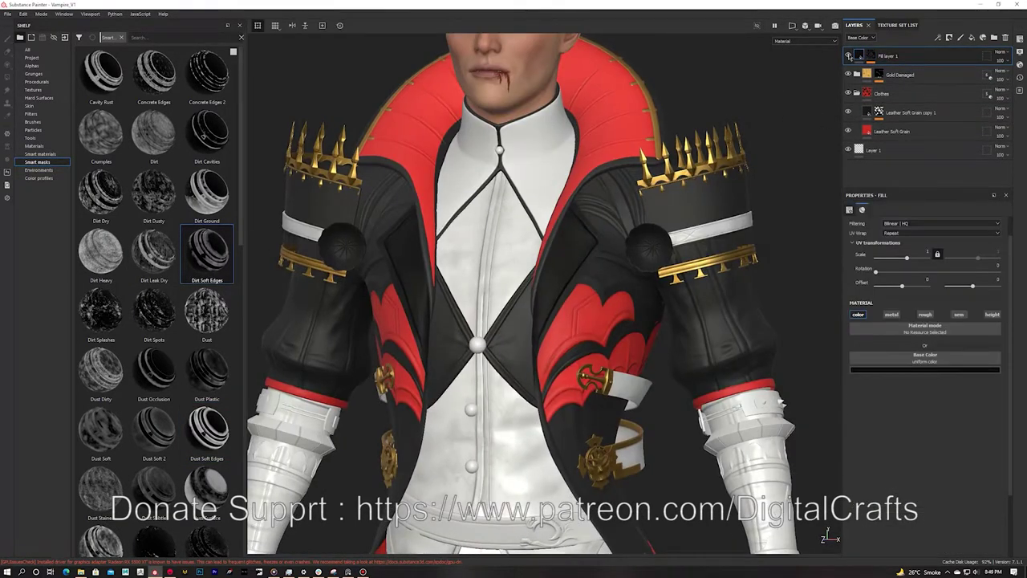
{"action": "right_click", "coordinate": [890, 53]}
{"action": "left_click", "coordinate": [871, 56]}
{"action": "right_click", "coordinate": [911, 55]}
{"action": "left_click", "coordinate": [932, 365]}
{"action": "left_click", "coordinate": [910, 310]}
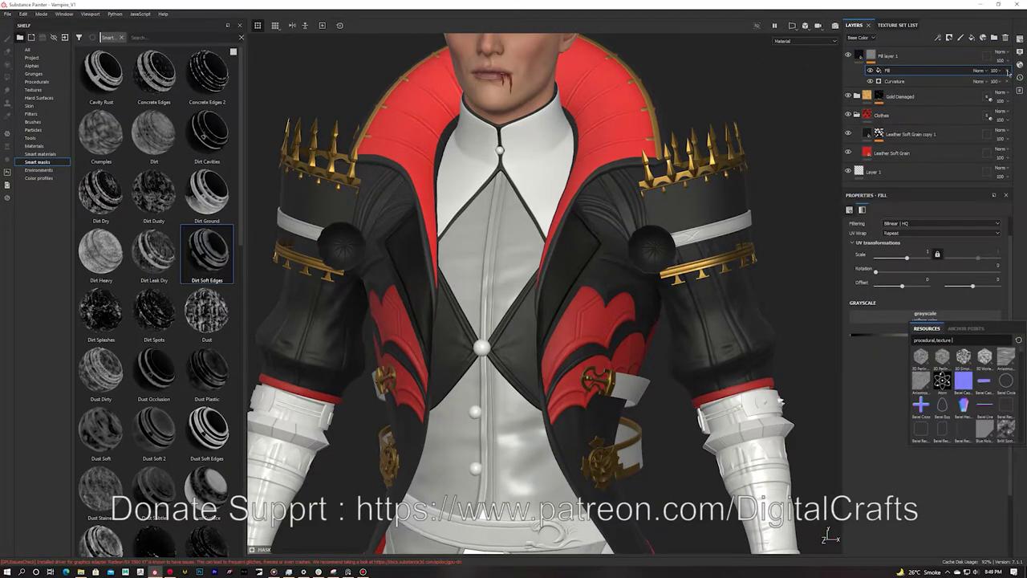
{"action": "left_click", "coordinate": [1008, 70]}
Add an Ambient Occlusion generator above Curvature in Fill layer 1's mask and turn its global invert on.
{"action": "right_click", "coordinate": [911, 56]}
{"action": "left_click", "coordinate": [933, 342]}
{"action": "left_click", "coordinate": [923, 224]}
{"action": "left_click", "coordinate": [922, 261]}
{"action": "left_click", "coordinate": [936, 259]}
{"action": "left_click_drag", "start_coordinate": [642, 321], "coordinate": [633, 321], "text": "alt"}
Try the Overlay blend for the Ambient Occlusion generator while viewing the mask, and set it to Screen.
{"action": "left_click", "coordinate": [980, 71]}
{"action": "left_click", "coordinate": [983, 192]}
{"action": "left_click", "coordinate": [871, 55], "text": "alt"}
{"action": "left_click", "coordinate": [980, 71]}
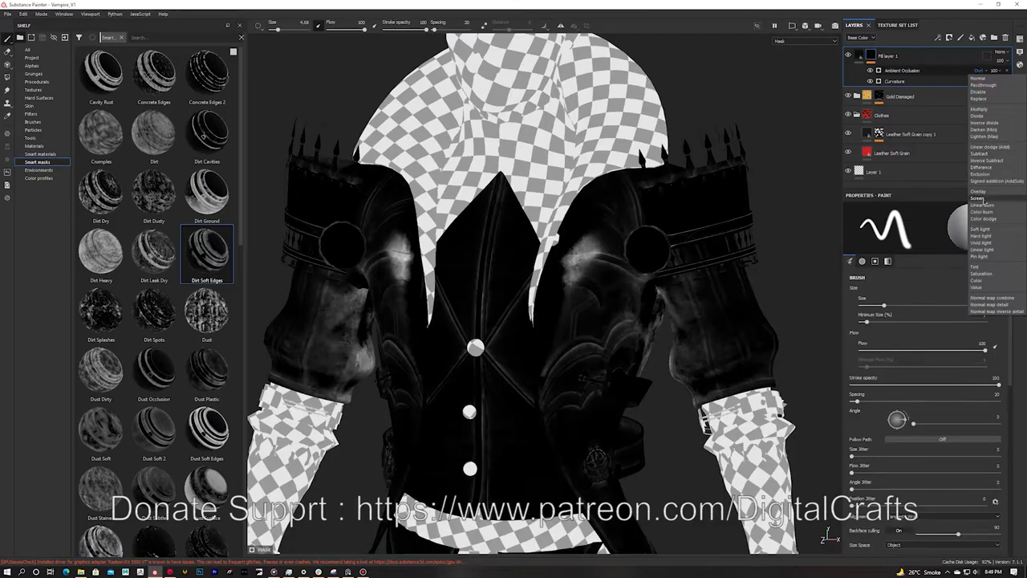
{"action": "left_click", "coordinate": [982, 200]}
Compare the coat with Fill layer 1 hidden and shown, then enable its roughness channel and raise the roughness.
{"action": "left_click", "coordinate": [858, 55]}
{"action": "left_click", "coordinate": [848, 55]}
{"action": "left_click", "coordinate": [849, 55]}
{"action": "left_click_drag", "start_coordinate": [610, 321], "coordinate": [622, 317], "text": "alt"}
{"action": "right_click_drag", "start_coordinate": [622, 317], "coordinate": [658, 317], "text": "alt"}
{"action": "left_click_drag", "start_coordinate": [658, 317], "coordinate": [691, 305], "text": "alt"}
{"action": "left_click", "coordinate": [926, 315]}
{"action": "left_click_drag", "start_coordinate": [893, 406], "coordinate": [995, 406]}
{"action": "left_click_drag", "start_coordinate": [711, 305], "coordinate": [673, 302], "text": "alt"}
Lower the Ambient Occlusion generator's opacity to about half and adjust the Curvature generator's global contrast while viewing the mask.
{"action": "left_click", "coordinate": [871, 55], "text": "alt"}
{"action": "left_click", "coordinate": [903, 70]}
{"action": "left_click", "coordinate": [996, 71]}
{"action": "left_click_drag", "start_coordinate": [1023, 84], "coordinate": [1005, 86]}
{"action": "left_click", "coordinate": [870, 70]}
{"action": "left_click", "coordinate": [870, 70]}
{"action": "left_click", "coordinate": [895, 81]}
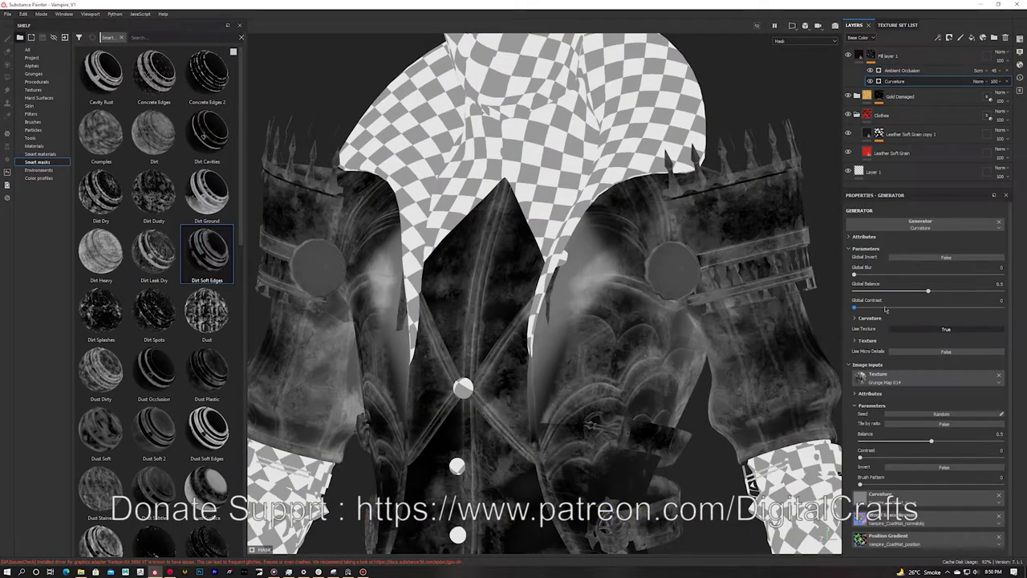
{"action": "left_click_drag", "start_coordinate": [887, 309], "coordinate": [893, 308]}
Set Fill layer 1's roughness to about 0.73 and check the coat with the layer toggled.
{"action": "left_click", "coordinate": [859, 56]}
{"action": "left_click_drag", "start_coordinate": [782, 299], "coordinate": [810, 300], "text": "alt"}
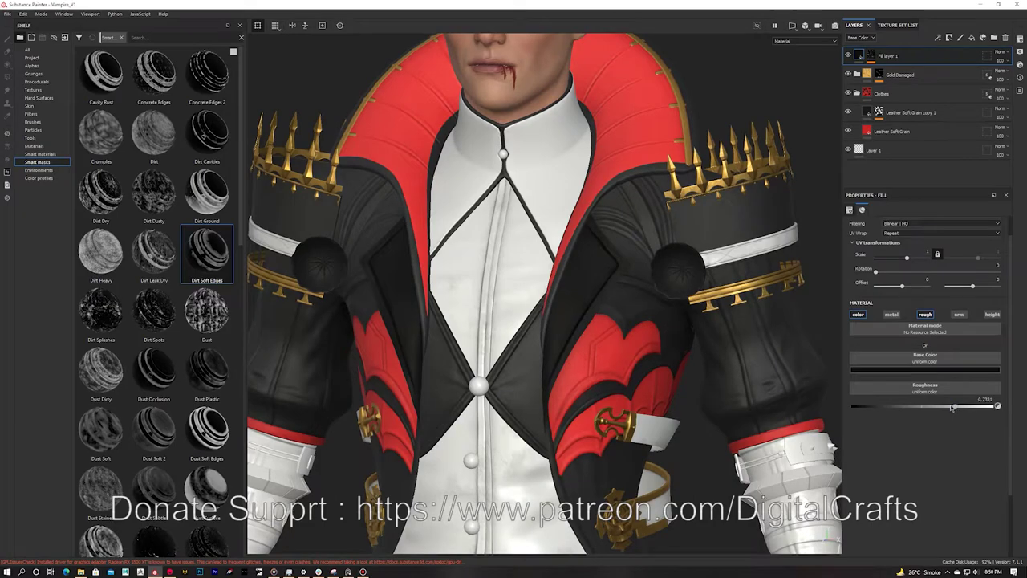
{"action": "left_click", "coordinate": [848, 56]}
{"action": "left_click_drag", "start_coordinate": [706, 176], "coordinate": [750, 176], "text": "alt"}
Include the white shoulder armor bands in the Clothes folder's geometry mask and check the character's upper body.
{"action": "left_click", "coordinate": [857, 74]}
{"action": "left_click_drag", "start_coordinate": [746, 132], "coordinate": [694, 145], "text": "alt"}
{"action": "left_click", "coordinate": [856, 75]}
{"action": "left_click", "coordinate": [988, 93]}
{"action": "left_click", "coordinate": [722, 293]}
{"action": "left_click", "coordinate": [868, 94]}
{"action": "scroll", "coordinate": [694, 145], "scroll_direction": "down", "scroll_amount": 3}
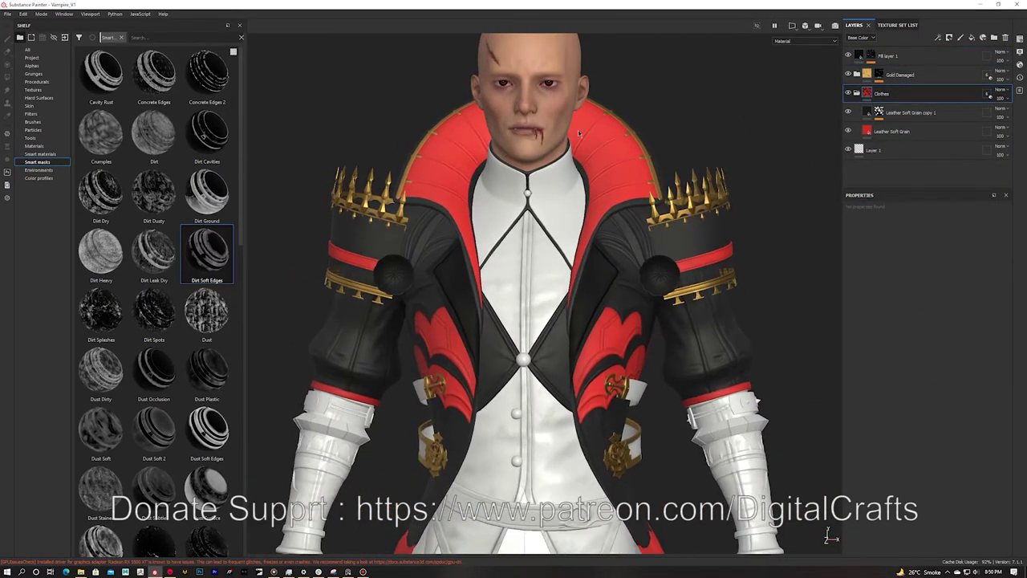
{"action": "scroll", "coordinate": [695, 145], "scroll_direction": "up", "scroll_amount": 2}
{"action": "scroll", "coordinate": [694, 145], "scroll_direction": "up", "scroll_amount": 1}
{"action": "scroll", "coordinate": [694, 145], "scroll_direction": "up", "scroll_amount": 3}
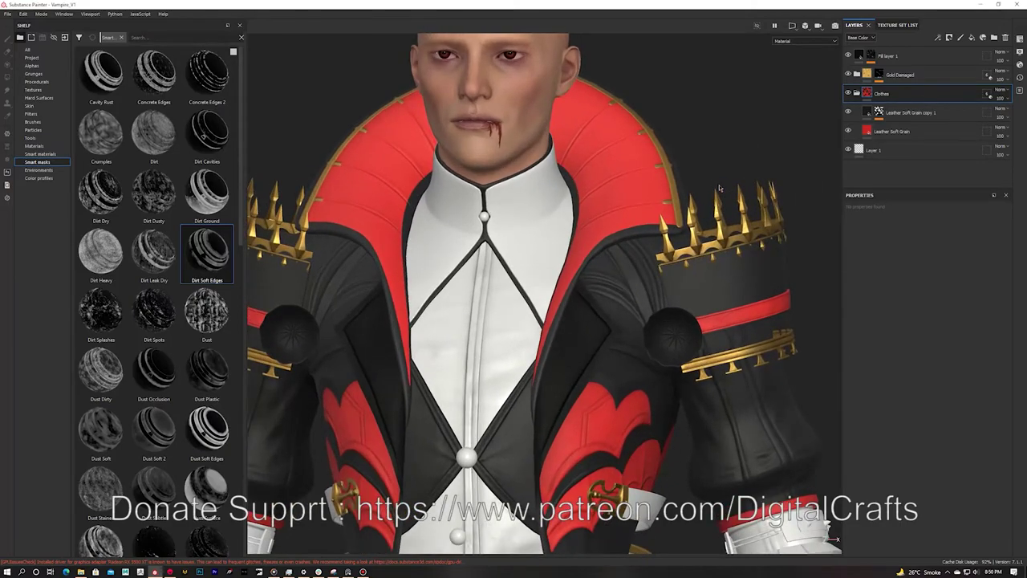
{"action": "scroll", "coordinate": [682, 211], "scroll_direction": "down", "scroll_amount": 3}
Search all shelf resources for "metal" and add the Steel Painted Rough Damaged smart material above the Gold Damaged folder.
{"action": "left_click", "coordinate": [32, 50]}
{"action": "left_click", "coordinate": [151, 39]}
{"action": "type", "text": "metal"}
{"action": "scroll", "coordinate": [215, 239], "scroll_direction": "down", "scroll_amount": 8}
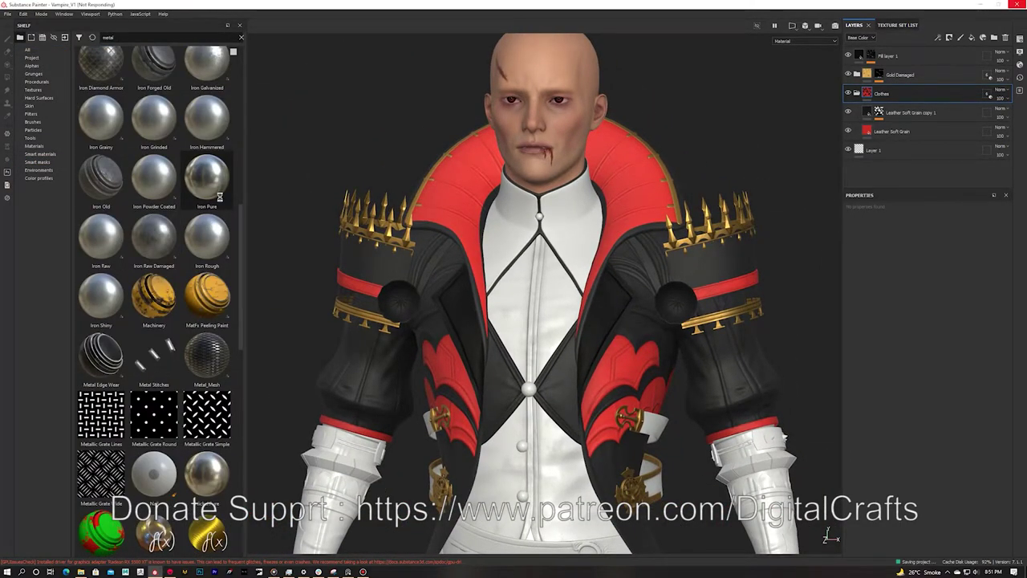
{"action": "scroll", "coordinate": [220, 197], "scroll_direction": "down", "scroll_amount": 8}
{"action": "left_click_drag", "start_coordinate": [106, 456], "coordinate": [897, 65]}
Limit the Steel Painted Rough Damaged folder's geometry mask to shoulder armor pieces including the scalloped discs, and inspect a disc up close.
{"action": "left_click", "coordinate": [988, 77]}
{"action": "mouse_move", "coordinate": [851, 233]}
{"action": "left_mouse_down"}
{"action": "mouse_move", "coordinate": [864, 267]}
{"action": "mouse_move", "coordinate": [864, 352]}
{"action": "left_mouse_up"}
{"action": "right_click_drag", "start_coordinate": [658, 240], "coordinate": [682, 217], "text": "alt"}
{"action": "left_click", "coordinate": [903, 74]}
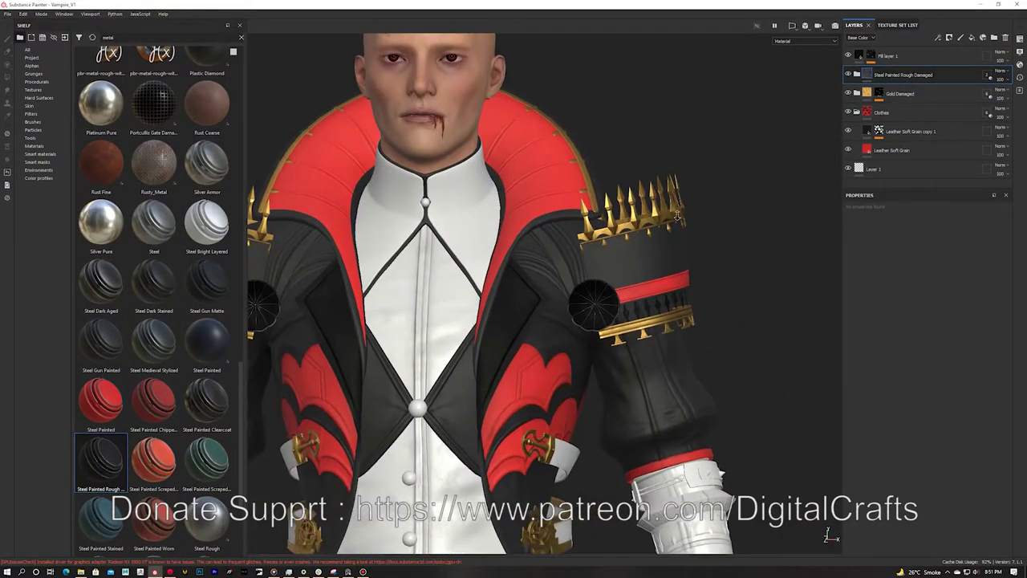
{"action": "right_click_drag", "start_coordinate": [608, 159], "coordinate": [682, 241], "text": "alt"}
{"action": "middle_click_drag", "start_coordinate": [682, 241], "coordinate": [545, 192], "text": "alt"}
{"action": "right_click_drag", "start_coordinate": [602, 217], "coordinate": [642, 249], "text": "alt"}
{"action": "left_click_drag", "start_coordinate": [642, 249], "coordinate": [694, 296], "text": "alt"}
Add a fill layer with a dark red base color above Metallic Paint in the Steel Painted Rough Damaged folder.
{"action": "left_click", "coordinate": [856, 74]}
{"action": "left_click", "coordinate": [907, 93]}
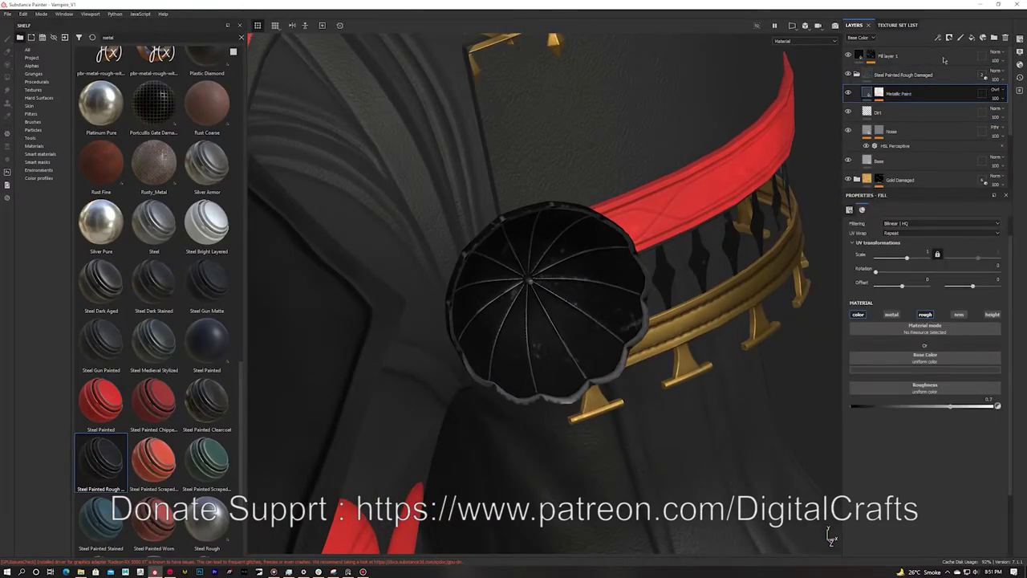
{"action": "left_click", "coordinate": [972, 37]}
{"action": "left_click", "coordinate": [895, 371]}
{"action": "left_click_drag", "start_coordinate": [923, 410], "coordinate": [943, 418]}
Exclude the lattice piece below the red shoulder band from the Steel Painted Rough Damaged folder's geometry mask.
{"action": "left_click", "coordinate": [983, 76]}
{"action": "left_click", "coordinate": [735, 240]}
{"action": "left_click", "coordinate": [907, 74]}
{"action": "right_click_drag", "start_coordinate": [642, 257], "coordinate": [667, 273], "text": "alt"}
{"action": "left_click_drag", "start_coordinate": [666, 272], "coordinate": [612, 285], "text": "alt"}
{"action": "left_click", "coordinate": [909, 99]}
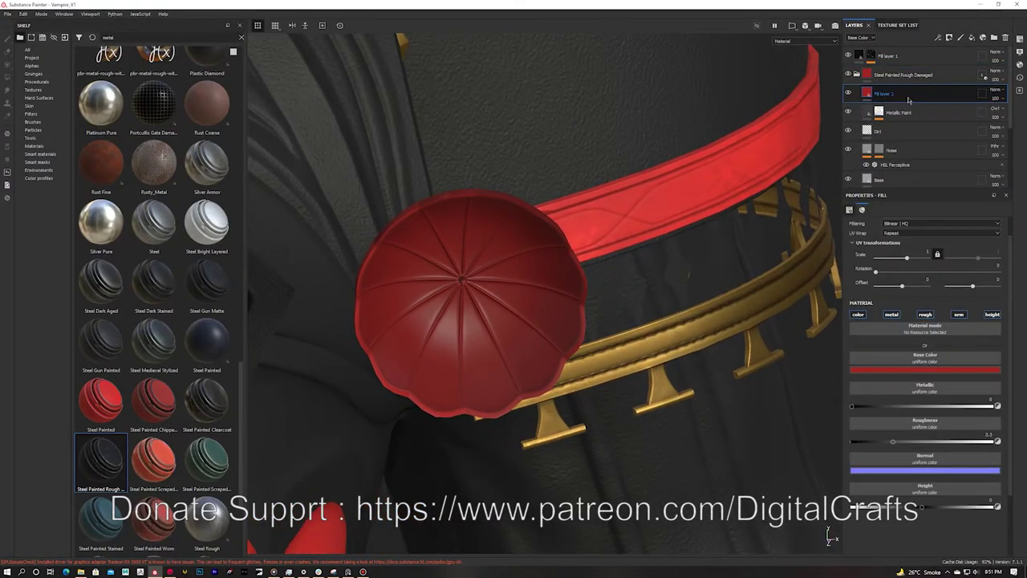
Give the dark red Fill layer 2 a black mask driven by a Curvature generator.
{"action": "right_click", "coordinate": [909, 100]}
{"action": "left_click", "coordinate": [937, 120]}
{"action": "right_click", "coordinate": [879, 94]}
{"action": "left_click", "coordinate": [931, 233]}
{"action": "left_click", "coordinate": [935, 226]}
{"action": "left_click", "coordinate": [944, 321]}
{"action": "left_click_drag", "start_coordinate": [652, 224], "coordinate": [637, 219], "text": "alt"}
Raise the curvature values of Fill layer 2's mask to Large 0.33, Big about 0.28 and Huge 0.34.
{"action": "left_click", "coordinate": [873, 320]}
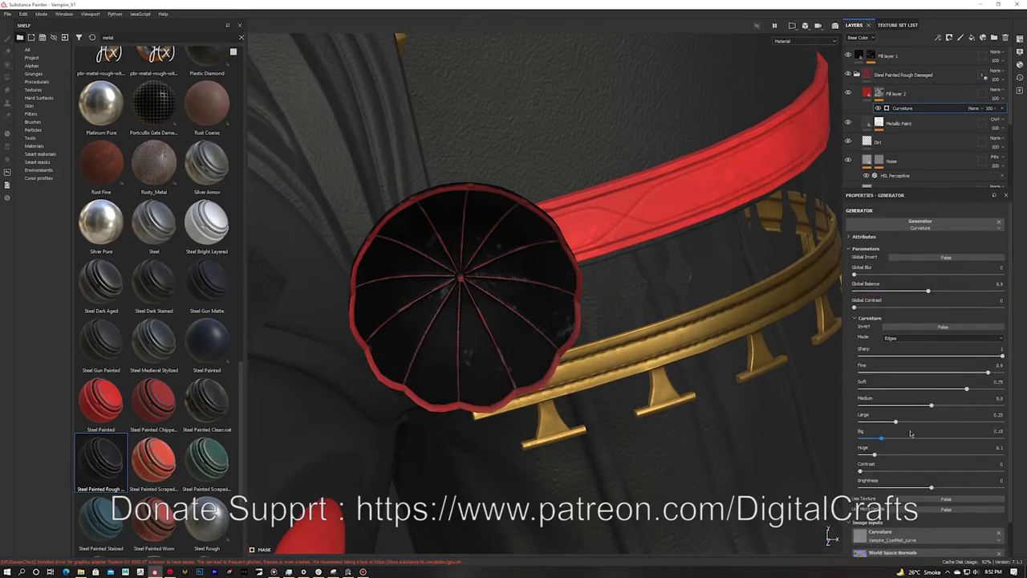
{"action": "left_click_drag", "start_coordinate": [659, 345], "coordinate": [642, 325], "text": "alt"}
{"action": "right_click_drag", "start_coordinate": [642, 326], "coordinate": [622, 317], "text": "alt"}
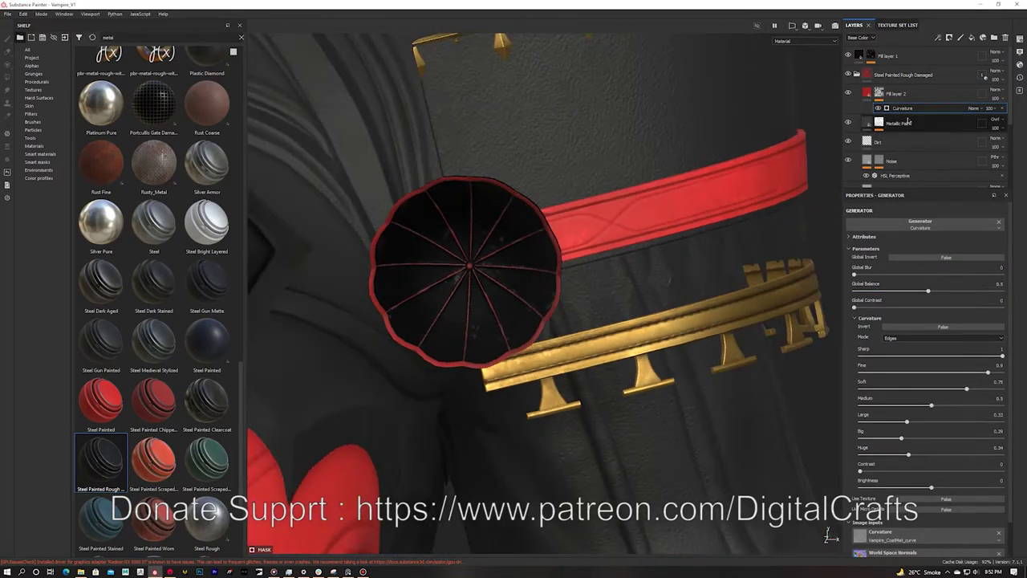
Toggle the Metallic Paint layer to compare its effect on the shoulder disc and set its roughness to about 0.36.
{"action": "left_click", "coordinate": [901, 124]}
{"action": "left_click", "coordinate": [849, 123]}
{"action": "left_click", "coordinate": [849, 123]}
{"action": "scroll", "coordinate": [851, 138], "scroll_direction": "down", "scroll_amount": 1}
{"action": "left_click_drag", "start_coordinate": [907, 408], "coordinate": [902, 407]}
{"action": "right_click_drag", "start_coordinate": [642, 265], "coordinate": [554, 233], "text": "alt"}
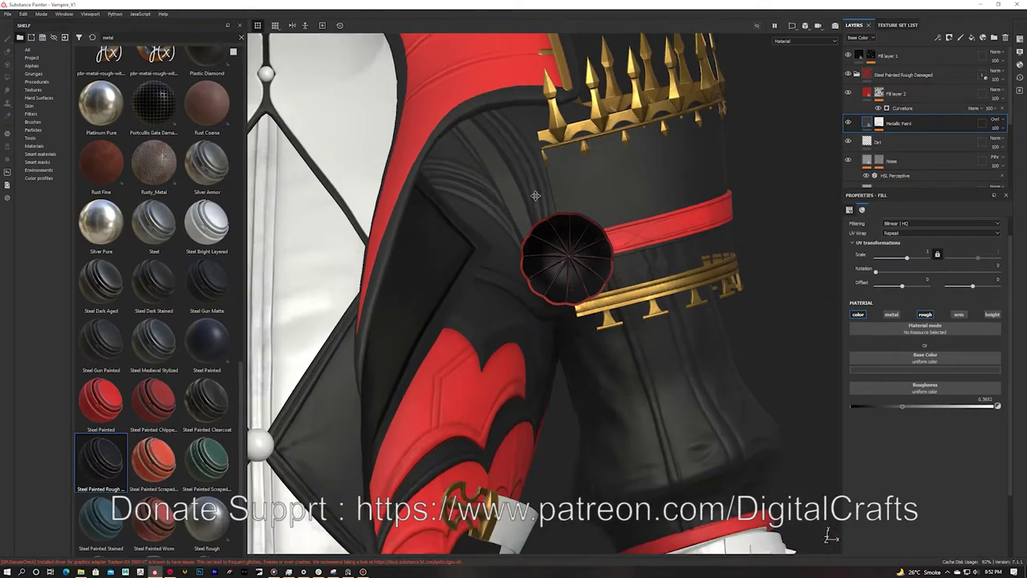
{"action": "left_click_drag", "start_coordinate": [554, 233], "coordinate": [667, 224], "text": "alt"}
Thin the discs' red edges by setting Curvature to Sharp 0.41, Fine 0.51, Soft 0.58, Medium 0.21, Large 0.18, Big 0.15 and Huge 0.04.
{"action": "left_click", "coordinate": [848, 93]}
{"action": "middle_click_drag", "start_coordinate": [696, 144], "coordinate": [683, 134], "text": "alt"}
{"action": "left_click", "coordinate": [903, 107]}
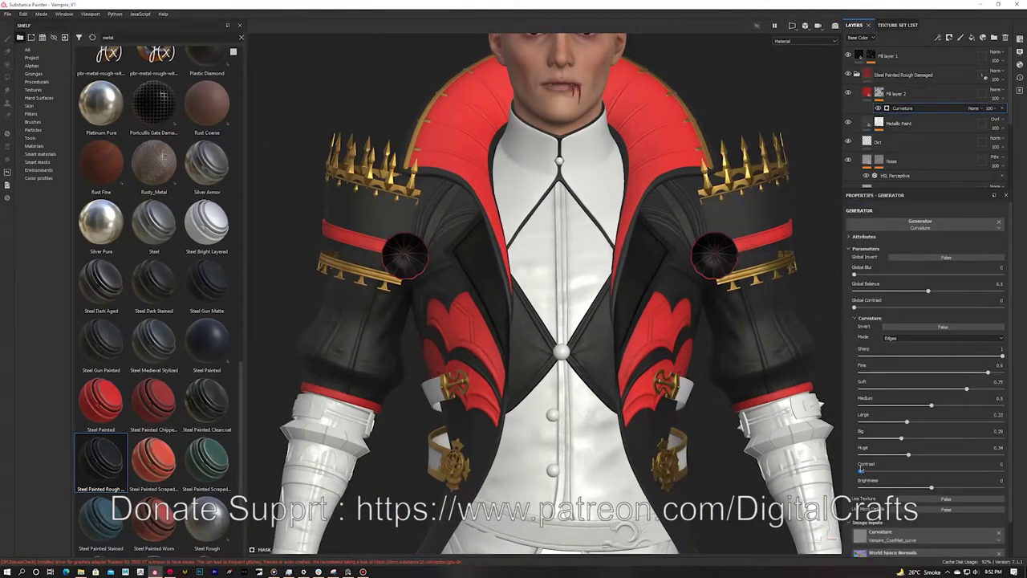
{"action": "left_click_drag", "start_coordinate": [914, 355], "coordinate": [933, 356]}
{"action": "right_click_drag", "start_coordinate": [682, 293], "coordinate": [746, 301], "text": "alt"}
{"action": "mouse_move", "coordinate": [746, 301]}
{"action": "left_mouse_down", "text": "alt"}
{"action": "mouse_move", "coordinate": [708, 300]}
{"action": "mouse_move", "coordinate": [731, 301]}
{"action": "left_mouse_up", "text": "alt"}
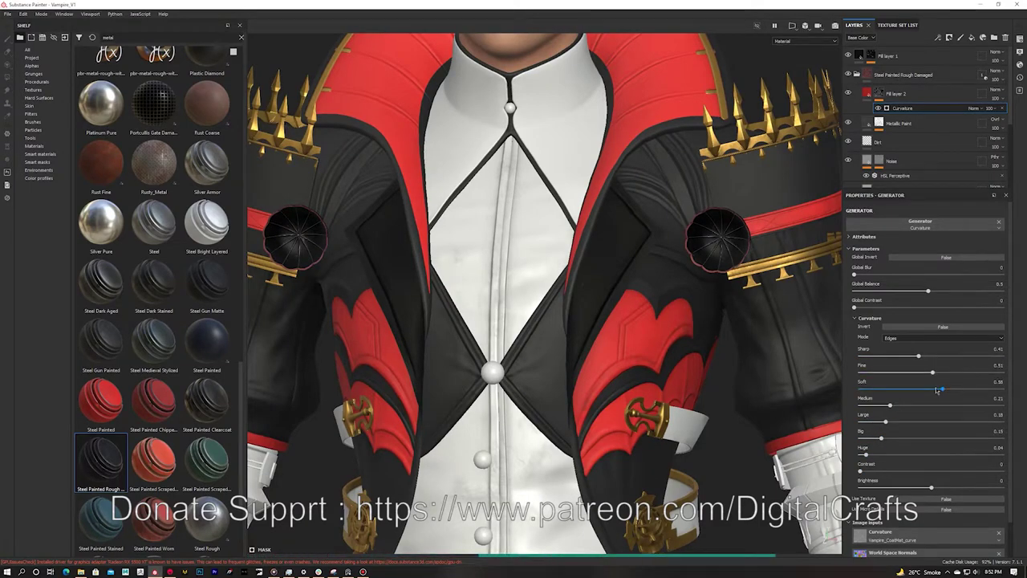
{"action": "right_click_drag", "start_coordinate": [682, 309], "coordinate": [590, 281], "text": "alt"}
{"action": "left_click_drag", "start_coordinate": [590, 281], "coordinate": [584, 301], "text": "alt"}
{"action": "middle_click_drag", "start_coordinate": [584, 301], "coordinate": [609, 325], "text": "alt"}
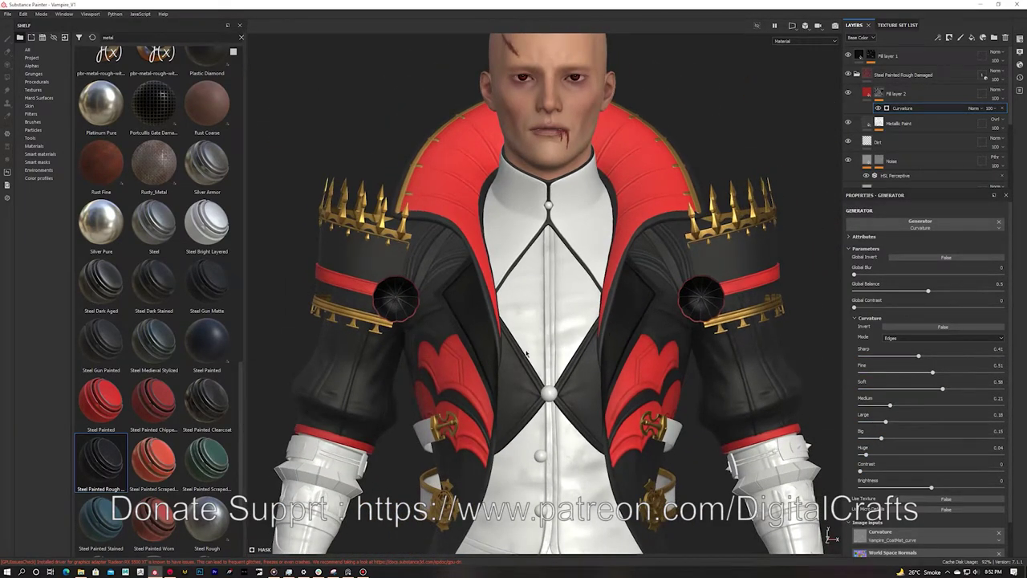
{"action": "left_click_drag", "start_coordinate": [527, 303], "coordinate": [454, 302], "text": "alt"}
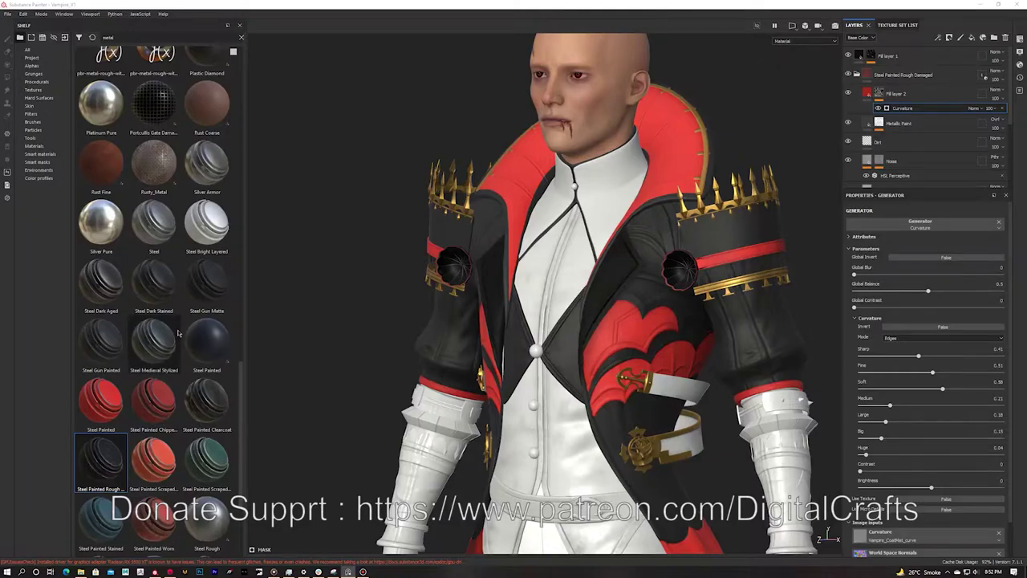
Collapse the Steel Painted Rough Damaged folder and place the Steel Gun Painted smart material above it.
{"action": "scroll", "coordinate": [178, 333], "scroll_direction": "down", "scroll_amount": 3}
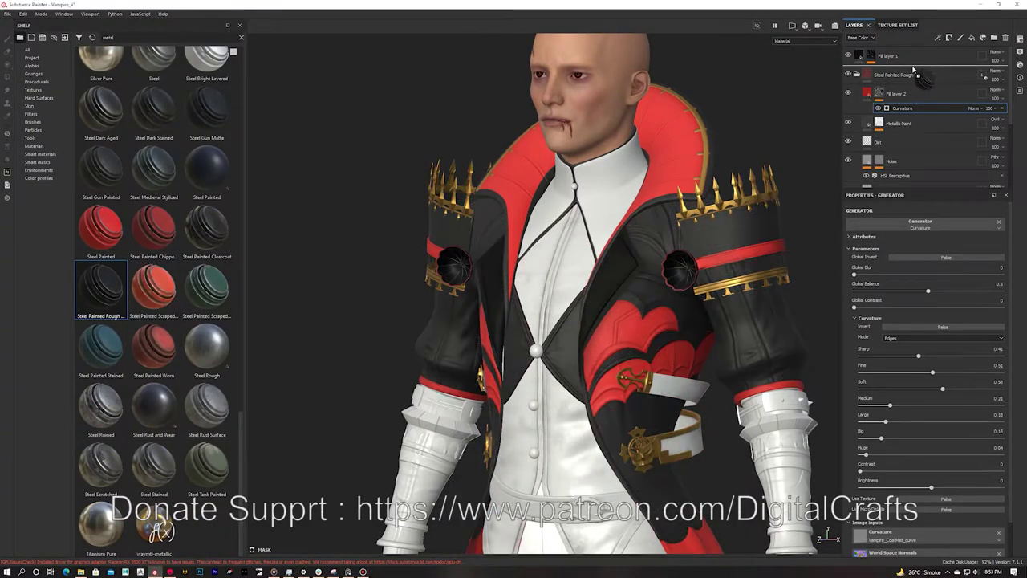
{"action": "left_click", "coordinate": [897, 75]}
{"action": "left_click", "coordinate": [857, 75]}
{"action": "right_click", "coordinate": [894, 75]}
{"action": "left_click", "coordinate": [891, 77]}
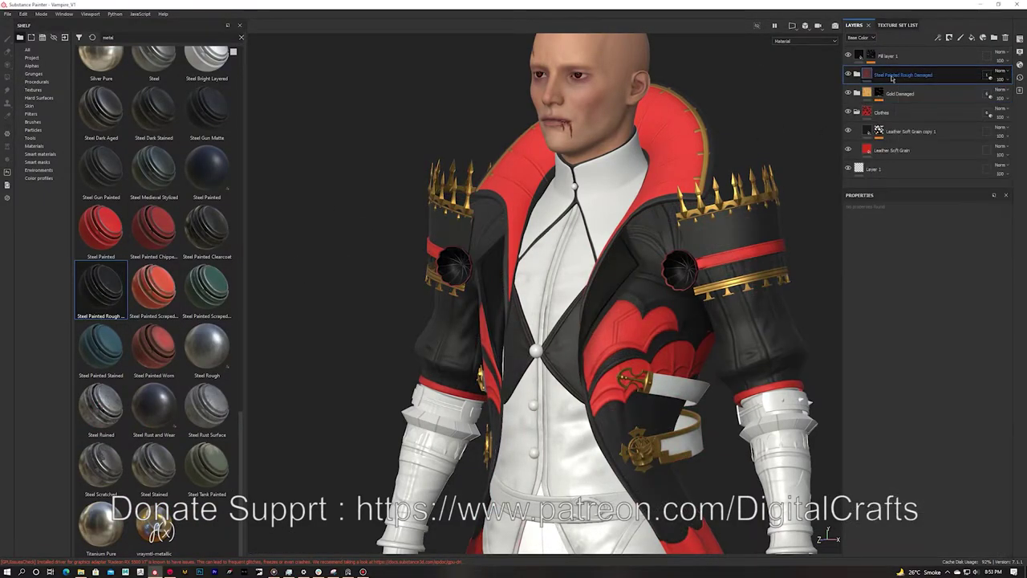
{"action": "middle_click_drag", "start_coordinate": [685, 233], "coordinate": [566, 183], "text": "alt"}
{"action": "scroll", "coordinate": [199, 251], "scroll_direction": "up", "scroll_amount": 6}
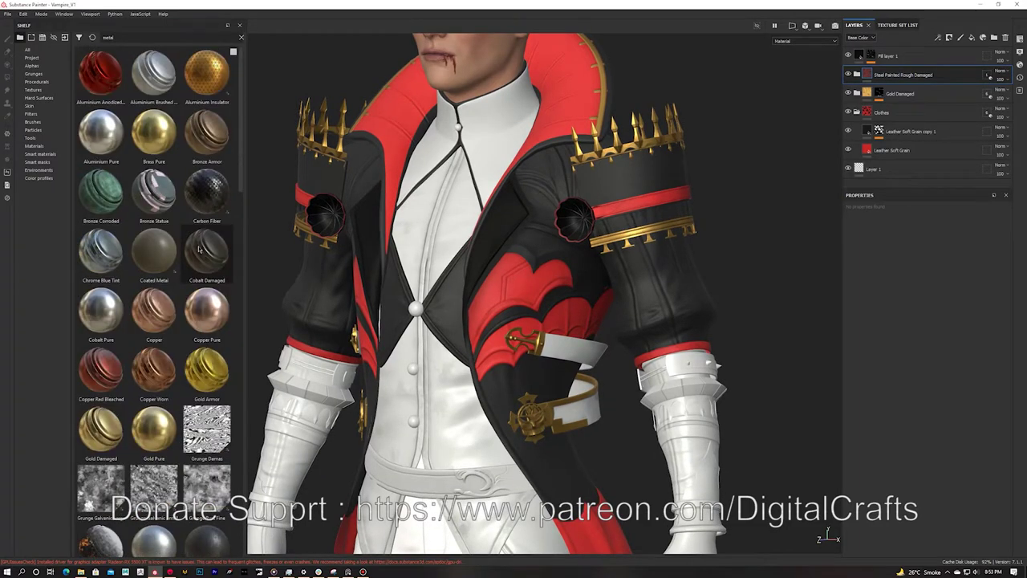
{"action": "scroll", "coordinate": [199, 251], "scroll_direction": "down", "scroll_amount": 6}
{"action": "left_click_drag", "start_coordinate": [102, 176], "coordinate": [898, 67]}
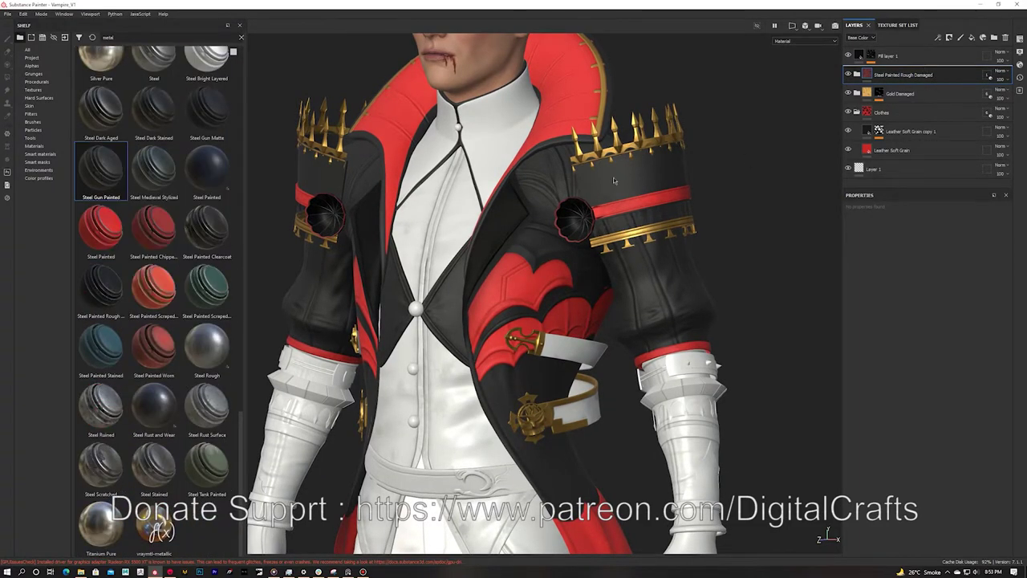
Add a black mask to the Steel Gun Painted folder.
{"action": "middle_click_drag", "start_coordinate": [403, 198], "coordinate": [384, 149], "text": "alt"}
{"action": "right_click", "coordinate": [900, 75]}
{"action": "left_click", "coordinate": [932, 89]}
{"action": "right_click", "coordinate": [900, 75]}
{"action": "left_click", "coordinate": [939, 415]}
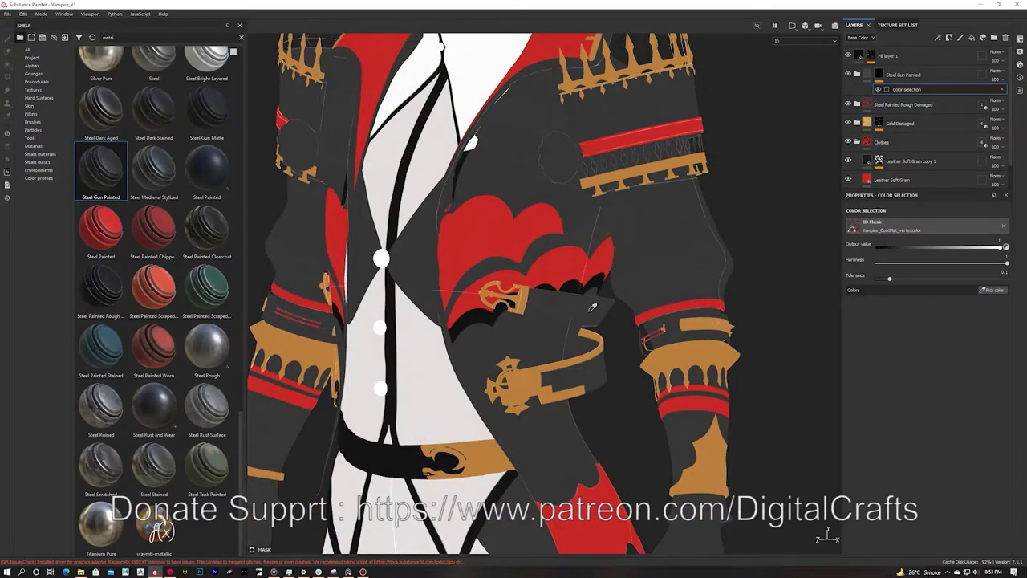
{"action": "left_click", "coordinate": [1003, 90]}
Move the Steel Gun Painted folder below Gold Damaged and limit its geometry mask to chestbelt1_Low and chestbelt2_Low.
{"action": "left_click", "coordinate": [982, 74]}
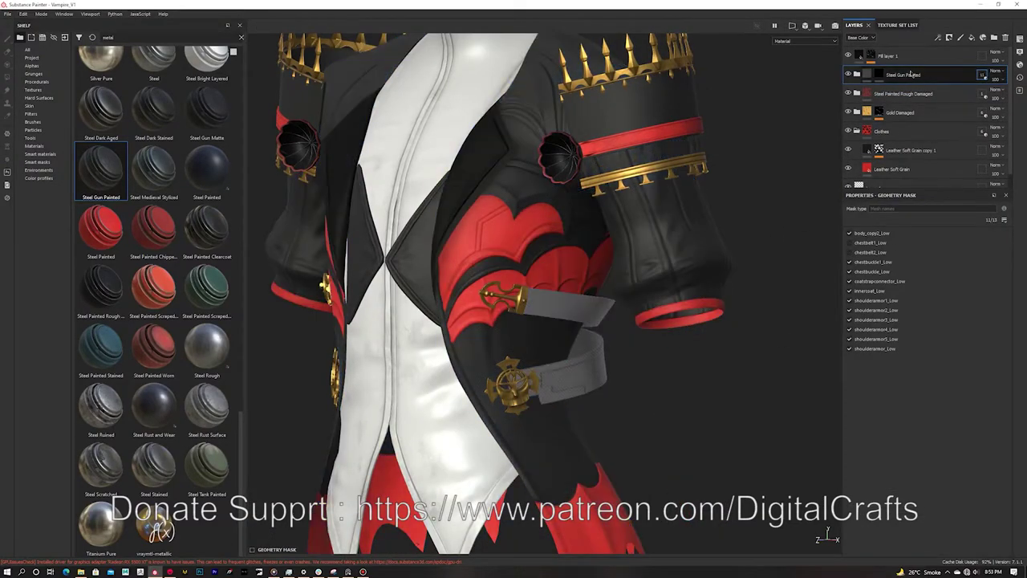
{"action": "left_click_drag", "start_coordinate": [912, 75], "coordinate": [911, 122]}
{"action": "left_click", "coordinate": [1004, 220]}
{"action": "left_click", "coordinate": [980, 241]}
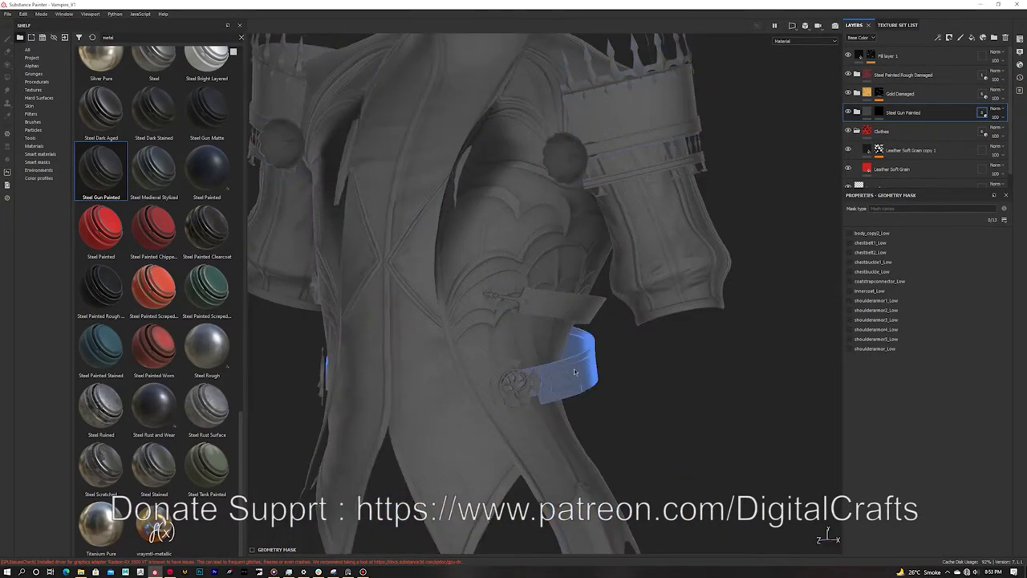
Reorder the Steel Gun Painted folder so it sits directly beneath Gold Damaged, and replace its black mask with a white one.
{"action": "left_click", "coordinate": [892, 115]}
{"action": "left_click_drag", "start_coordinate": [892, 113], "coordinate": [891, 87]}
{"action": "left_click", "coordinate": [879, 95], "text": "alt"}
{"action": "left_click", "coordinate": [984, 95]}
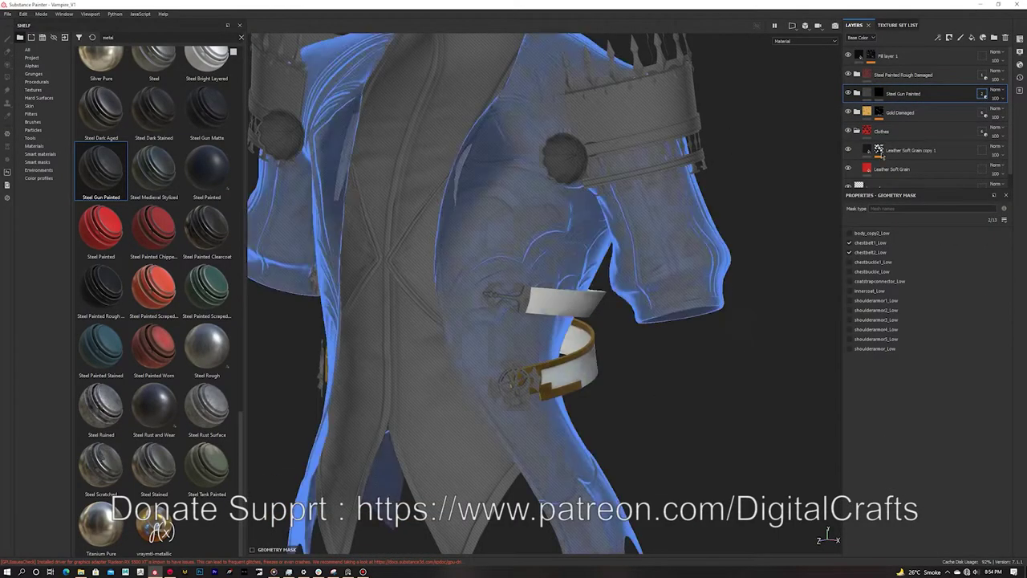
{"action": "left_click", "coordinate": [920, 94]}
{"action": "left_click_drag", "start_coordinate": [534, 225], "coordinate": [562, 228], "text": "alt"}
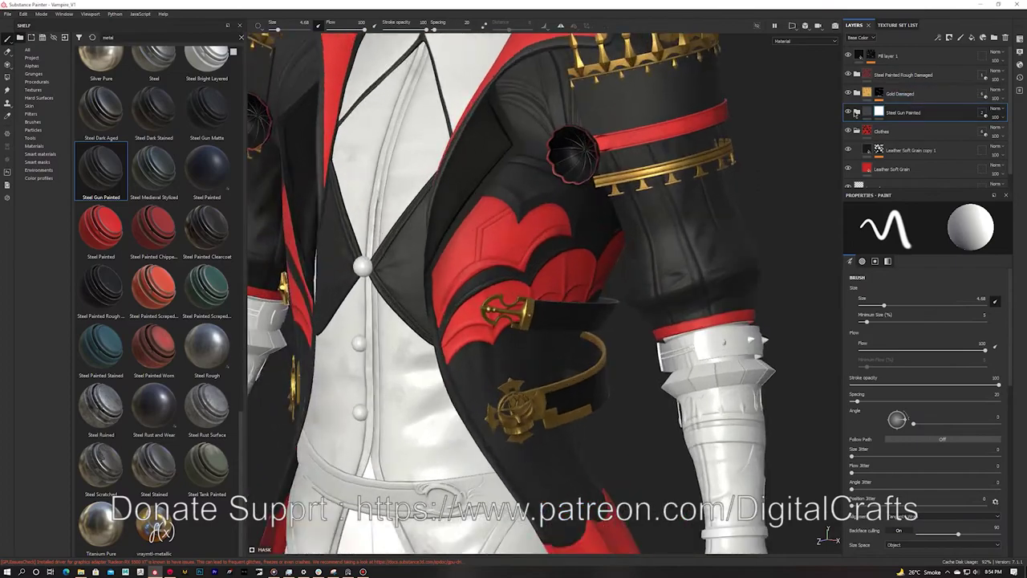
Set Color 01 of the Steel Gun Painted folder's Base Metal layer to dark blue.
{"action": "left_click", "coordinate": [896, 100]}
{"action": "left_click", "coordinate": [949, 390]}
{"action": "left_click_drag", "start_coordinate": [530, 313], "coordinate": [578, 316], "text": "alt"}
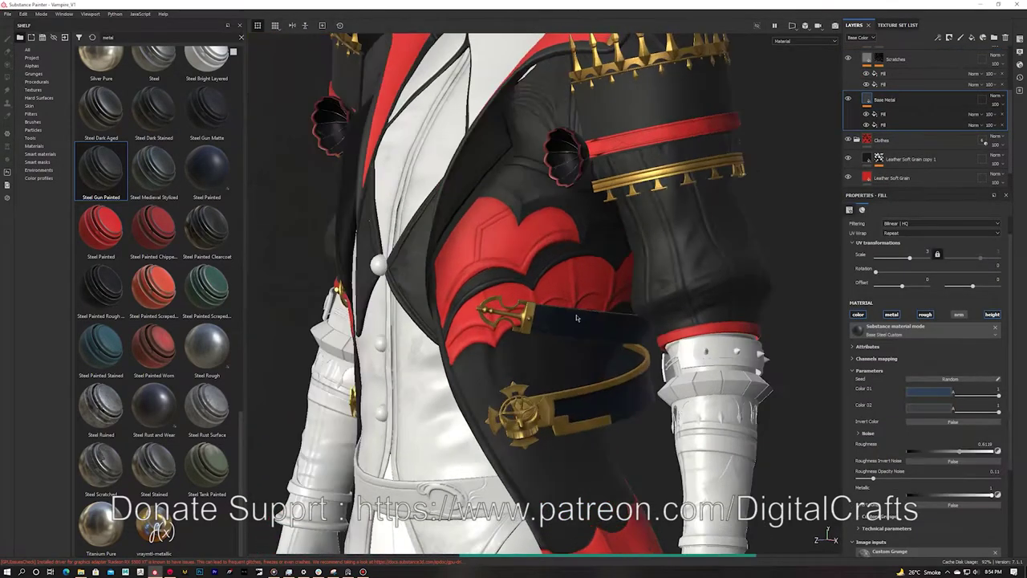
{"action": "right_click_drag", "start_coordinate": [578, 316], "coordinate": [666, 345], "text": "alt"}
{"action": "middle_click_drag", "start_coordinate": [666, 345], "coordinate": [666, 309], "text": "alt"}
{"action": "mouse_move", "coordinate": [666, 309]}
{"action": "left_mouse_down", "text": "alt"}
{"action": "mouse_move", "coordinate": [682, 309]}
{"action": "mouse_move", "coordinate": [666, 317]}
{"action": "left_mouse_up", "text": "alt"}
{"action": "left_click", "coordinate": [929, 393]}
{"action": "scroll", "coordinate": [891, 121], "scroll_direction": "up", "scroll_amount": 2}
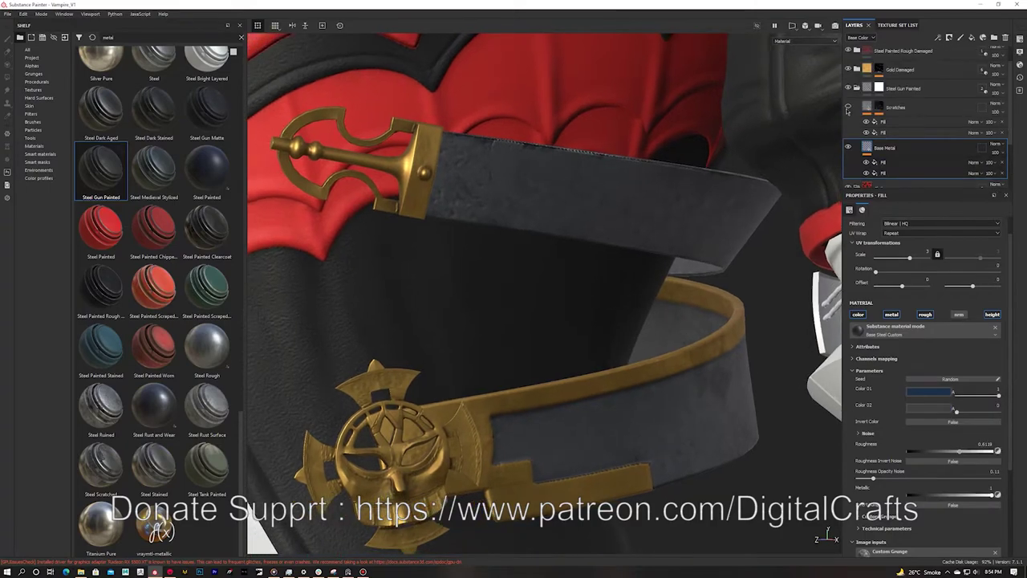
Compare the belts with the Scratches layer hidden and shown, and set the Base Metal layer's Color 02 to 0.83.
{"action": "left_click", "coordinate": [848, 107]}
{"action": "right_click_drag", "start_coordinate": [642, 321], "coordinate": [602, 313], "text": "alt"}
{"action": "scroll", "coordinate": [902, 133], "scroll_direction": "down", "scroll_amount": 1}
{"action": "left_click_drag", "start_coordinate": [980, 415], "coordinate": [992, 415]}
{"action": "right_click_drag", "start_coordinate": [598, 281], "coordinate": [506, 249], "text": "alt"}
{"action": "left_click_drag", "start_coordinate": [642, 317], "coordinate": [691, 325], "text": "alt"}
{"action": "mouse_move", "coordinate": [610, 313]}
{"action": "left_mouse_down", "text": "alt"}
{"action": "mouse_move", "coordinate": [519, 303]}
{"action": "mouse_move", "coordinate": [598, 298]}
{"action": "left_mouse_up", "text": "alt"}
{"action": "right_click_drag", "start_coordinate": [482, 289], "coordinate": [345, 216], "text": "alt"}
{"action": "middle_click_drag", "start_coordinate": [321, 189], "coordinate": [414, 300], "text": "alt"}
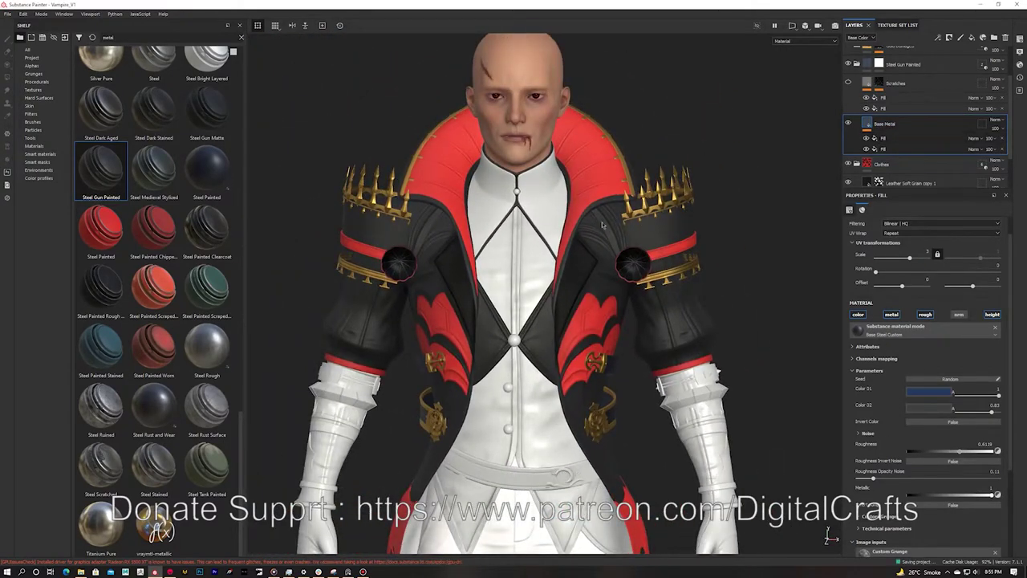
{"action": "middle_click_drag", "start_coordinate": [293, 202], "coordinate": [307, 181], "text": "alt"}
{"action": "left_click", "coordinate": [848, 84]}
Include the inner coat mesh in the Clothes folder's geometry mask.
{"action": "scroll", "coordinate": [891, 157], "scroll_direction": "down", "scroll_amount": 1}
{"action": "left_click", "coordinate": [857, 140]}
{"action": "left_click", "coordinate": [983, 155]}
Add a paint effect to the Leather Soft Grain copy 1 mask and fill the inner coat with Polygon Fill in mesh mode.
{"action": "left_click", "coordinate": [891, 140]}
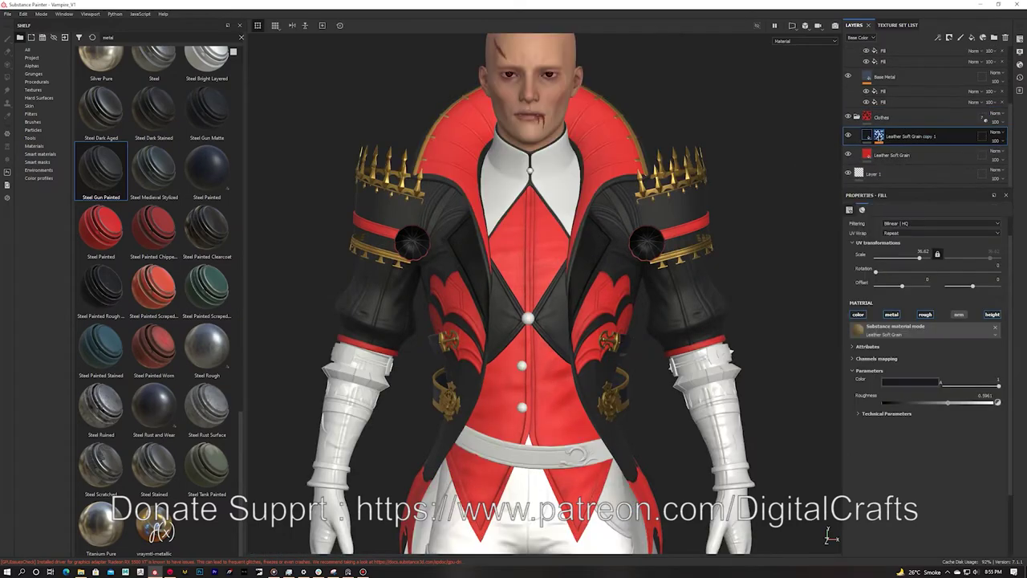
{"action": "right_click", "coordinate": [880, 136]}
{"action": "left_click", "coordinate": [892, 406]}
{"action": "key", "text": "4"}
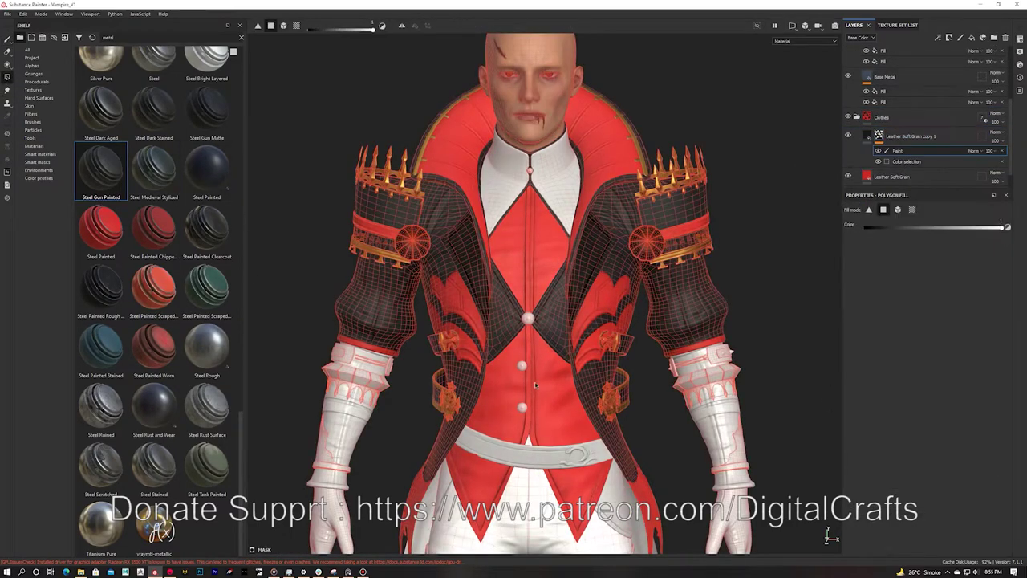
{"action": "left_click", "coordinate": [898, 210]}
{"action": "left_click", "coordinate": [558, 361]}
Add a fill layer above Leather Soft Grain copy 1, hide it, and save the project.
{"action": "left_click", "coordinate": [868, 137]}
{"action": "left_click_drag", "start_coordinate": [571, 192], "coordinate": [588, 179], "text": "alt"}
{"action": "right_click_drag", "start_coordinate": [588, 180], "coordinate": [602, 184], "text": "alt"}
{"action": "left_click", "coordinate": [972, 38]}
{"action": "left_click_drag", "start_coordinate": [598, 211], "coordinate": [586, 212], "text": "alt"}
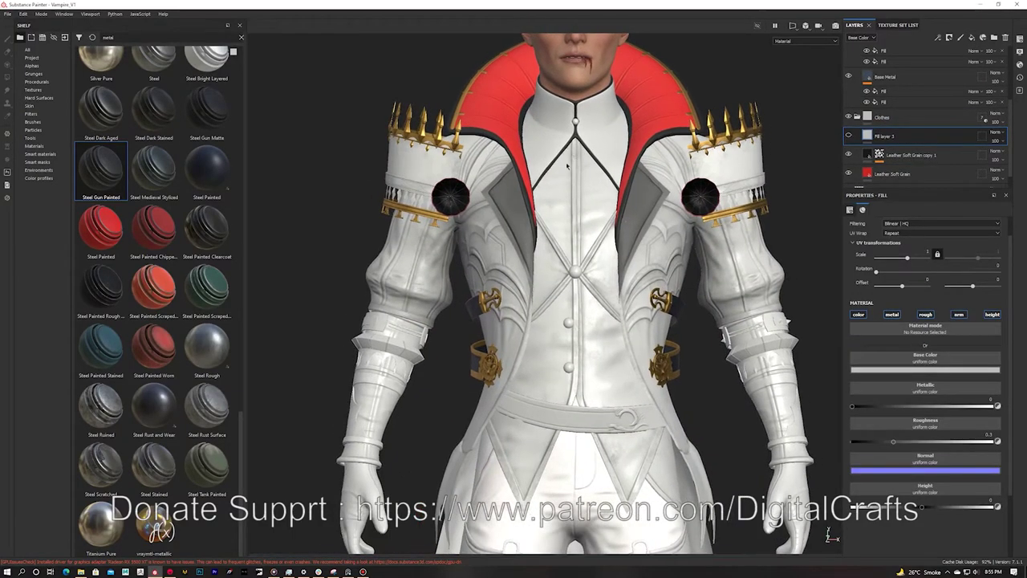
{"action": "left_click", "coordinate": [848, 136]}
{"action": "key", "text": "ctrl+s"}
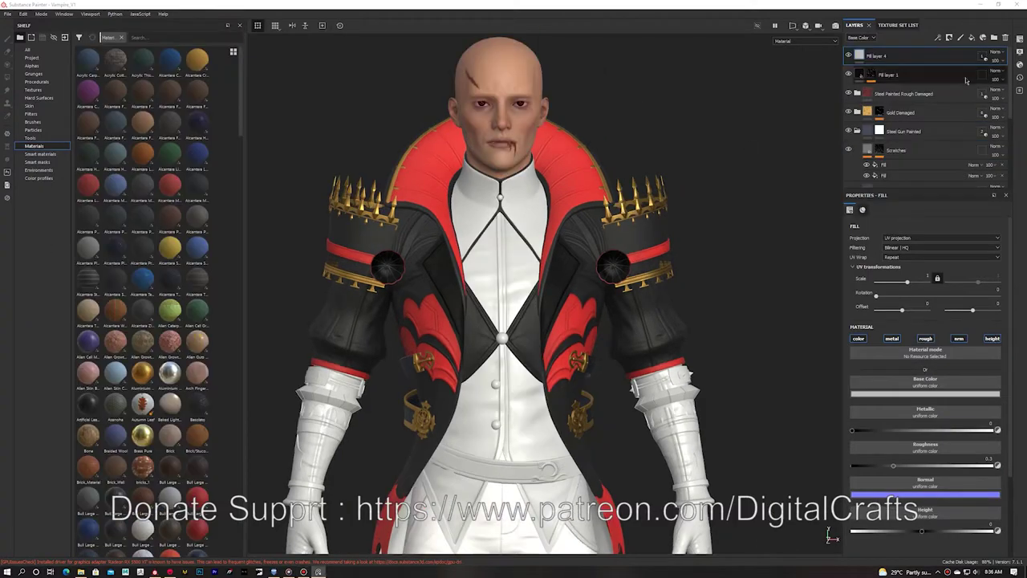
Create a folder holding Fill layer 4 and limit the folder's geometry mask to the inner coat.
{"action": "left_click", "coordinate": [995, 38]}
{"action": "left_click", "coordinate": [888, 77]}
{"action": "left_click", "coordinate": [871, 93], "text": "alt"}
{"action": "left_click_drag", "start_coordinate": [881, 75], "coordinate": [887, 58]}
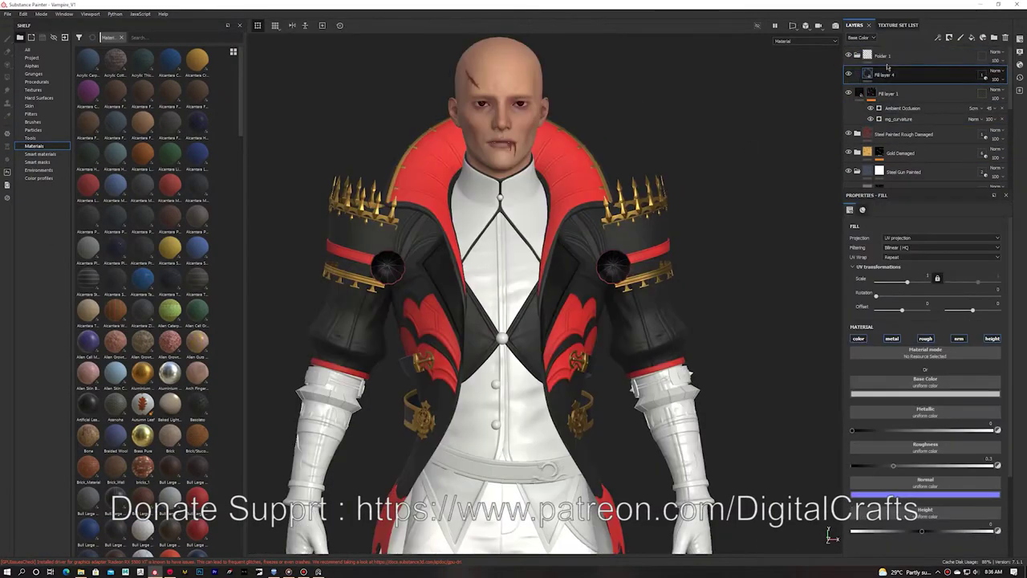
{"action": "left_click", "coordinate": [982, 56]}
{"action": "left_click", "coordinate": [863, 223]}
{"action": "left_click", "coordinate": [854, 249]}
{"action": "left_click", "coordinate": [885, 76]}
{"action": "left_click_drag", "start_coordinate": [416, 100], "coordinate": [413, 100], "text": "alt"}
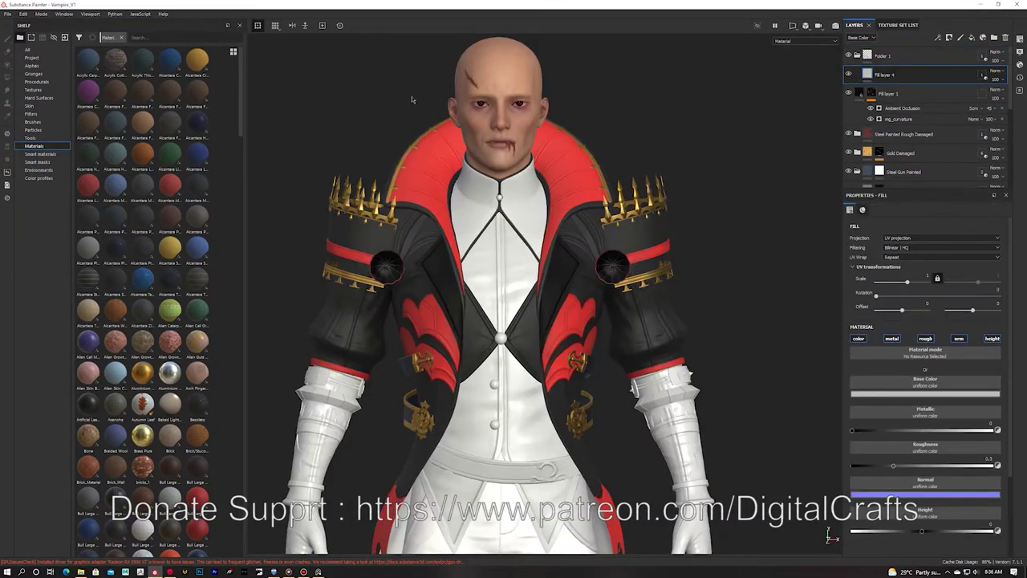
Import 03_alpha.png, 03_ao.png, 03_normals.png and 03_zDepth.png from the Fabric alphas folder as textures.
{"action": "left_click", "coordinate": [26, 138]}
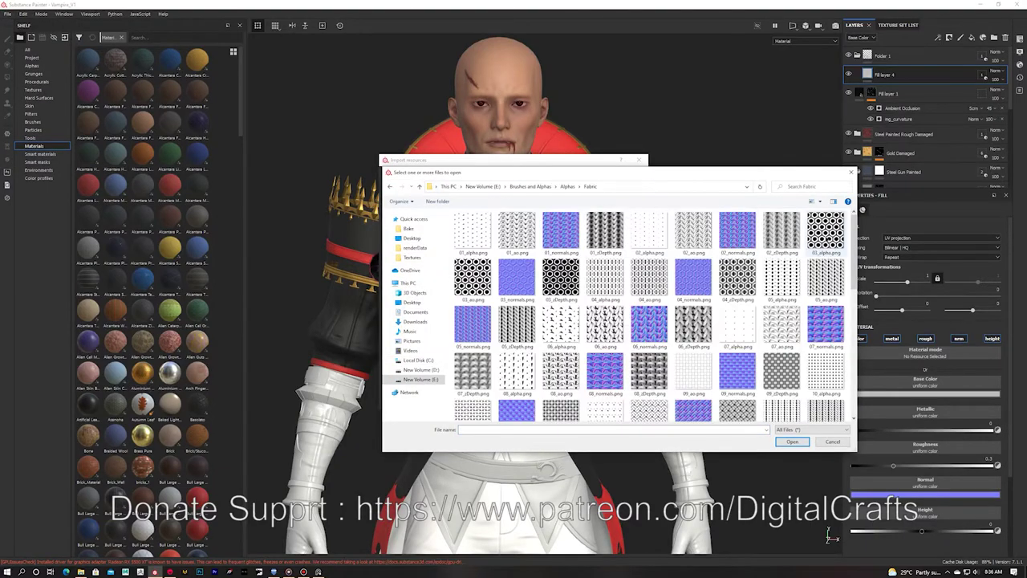
{"action": "left_click", "coordinate": [619, 203]}
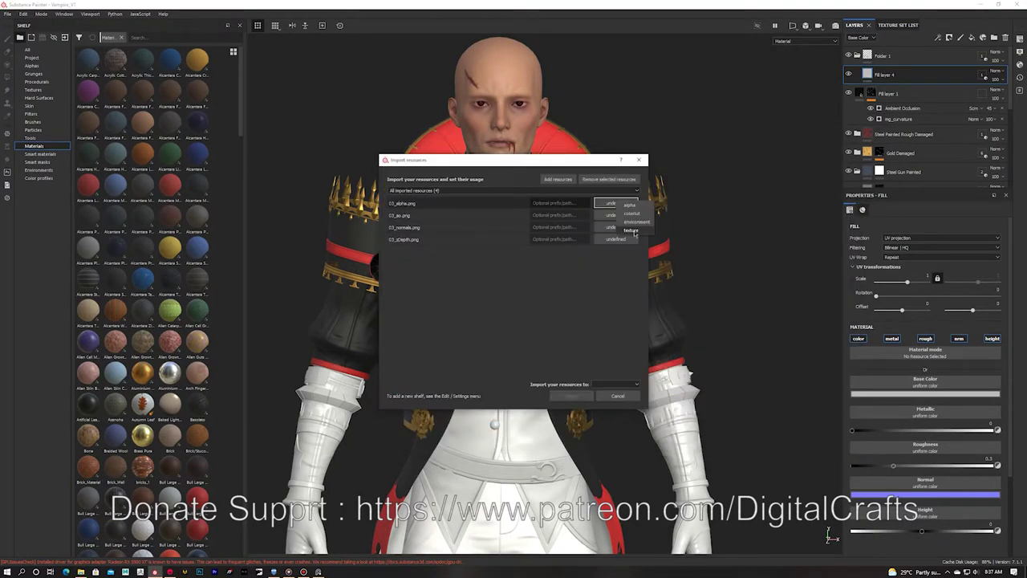
{"action": "left_click", "coordinate": [568, 399]}
{"action": "right_click", "coordinate": [896, 69]}
{"action": "left_click", "coordinate": [917, 71]}
{"action": "left_click", "coordinate": [973, 38]}
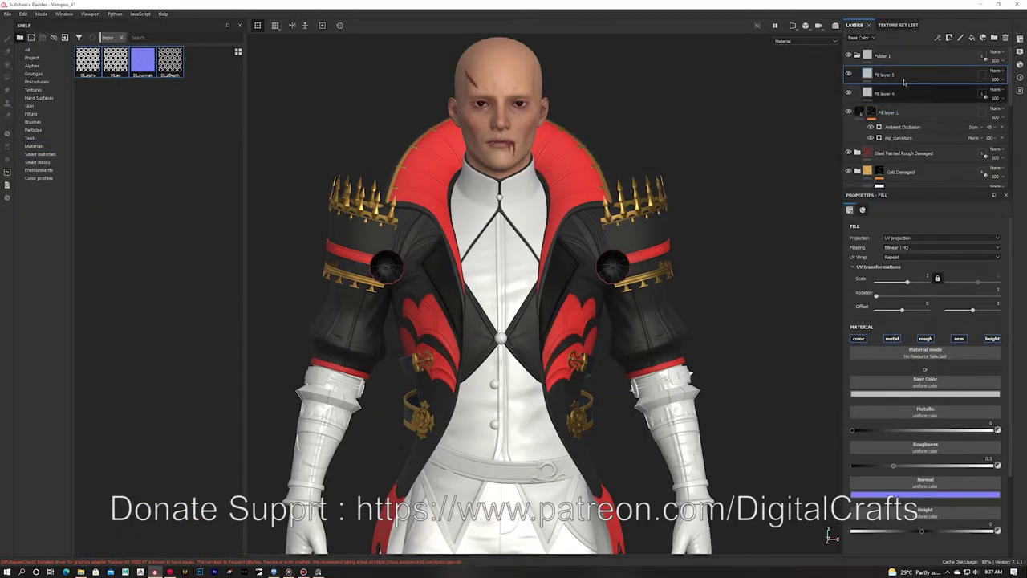
{"action": "key", "text": "Delete"}
Copy the Leather Soft Grain copy 1 layer into the inner coat folder and arrange it beneath Fill layer 4.
{"action": "scroll", "coordinate": [902, 88], "scroll_direction": "down", "scroll_amount": 4}
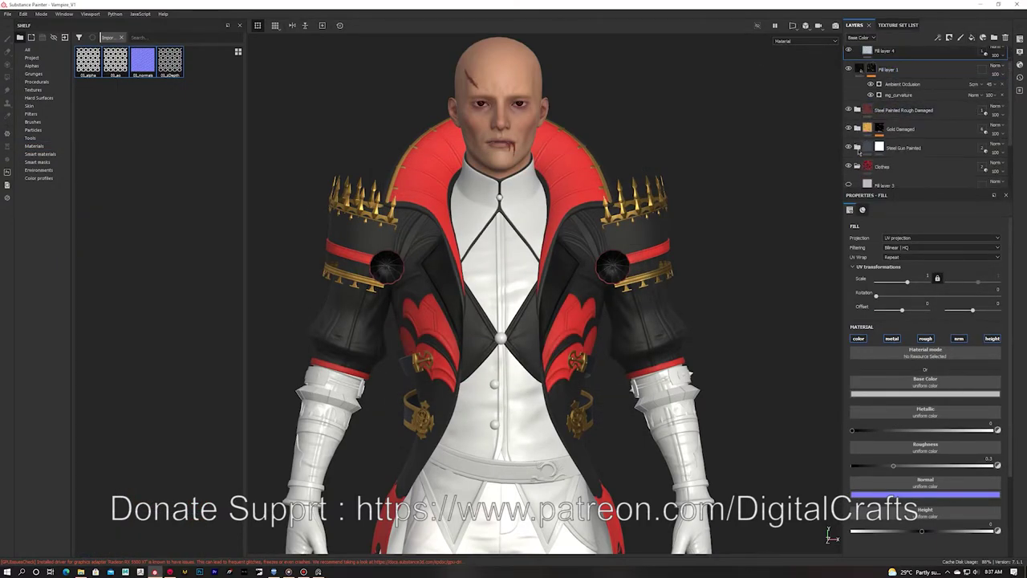
{"action": "left_click", "coordinate": [893, 138]}
{"action": "scroll", "coordinate": [887, 126], "scroll_direction": "up", "scroll_amount": 2}
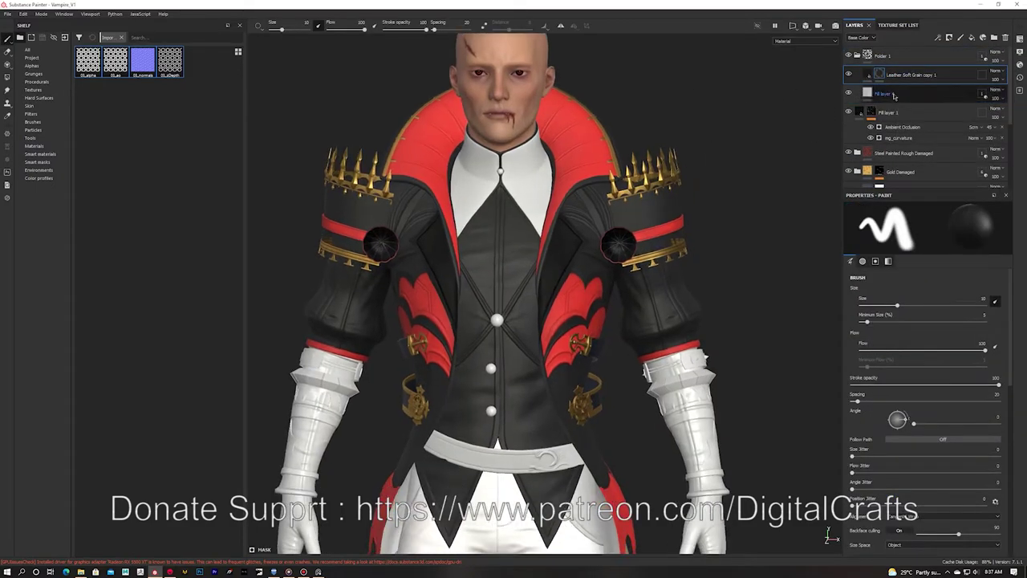
{"action": "left_click", "coordinate": [912, 94]}
{"action": "left_click_drag", "start_coordinate": [907, 75], "coordinate": [907, 70]}
{"action": "left_click_drag", "start_coordinate": [658, 305], "coordinate": [671, 305], "text": "alt"}
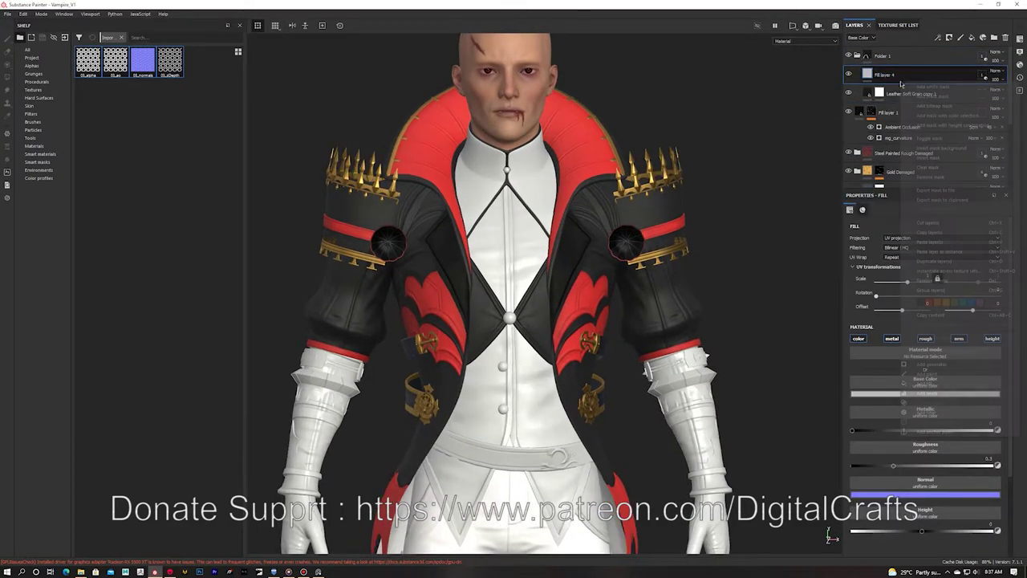
Mask Fill layer 4 with a fill effect using the 03_alpha texture and increase the pattern's UV scale.
{"action": "right_click", "coordinate": [902, 77]}
{"action": "left_click", "coordinate": [923, 90]}
{"action": "right_click", "coordinate": [906, 74]}
{"action": "left_click", "coordinate": [931, 375]}
{"action": "left_click_drag", "start_coordinate": [867, 345], "coordinate": [870, 343]}
{"action": "scroll", "coordinate": [470, 180], "scroll_direction": "up", "scroll_amount": 2}
{"action": "left_click_drag", "start_coordinate": [908, 281], "coordinate": [919, 281]}
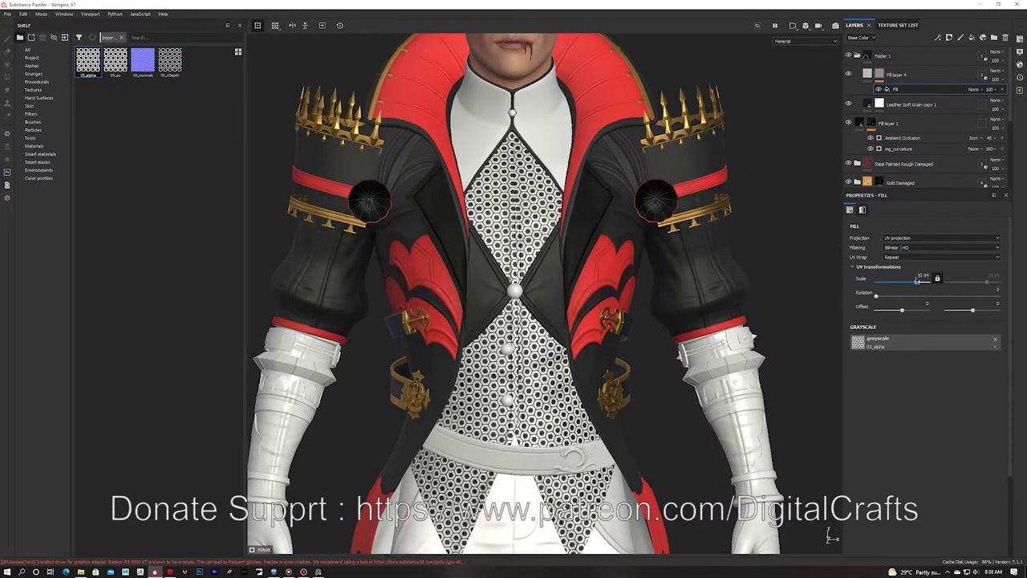
Set Fill layer 4's height to 0.1437 to raise the hexagon pattern.
{"action": "left_click_drag", "start_coordinate": [562, 305], "coordinate": [579, 305], "text": "alt"}
{"action": "scroll", "coordinate": [579, 305], "scroll_direction": "down", "scroll_amount": 3}
{"action": "scroll", "coordinate": [580, 305], "scroll_direction": "up", "scroll_amount": 2}
{"action": "left_click", "coordinate": [868, 73]}
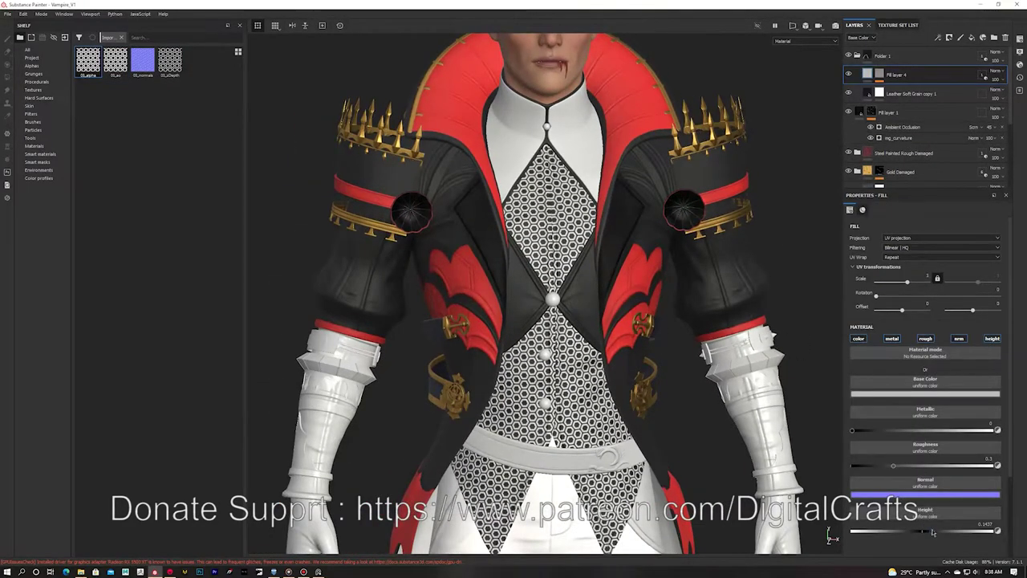
{"action": "scroll", "coordinate": [551, 353], "scroll_direction": "up", "scroll_amount": 4}
{"action": "left_click_drag", "start_coordinate": [533, 337], "coordinate": [549, 337], "text": "alt"}
{"action": "right_click", "coordinate": [923, 72]}
{"action": "left_click", "coordinate": [933, 88]}
{"action": "right_click", "coordinate": [914, 79]}
{"action": "left_click", "coordinate": [944, 420]}
{"action": "left_click", "coordinate": [994, 289]}
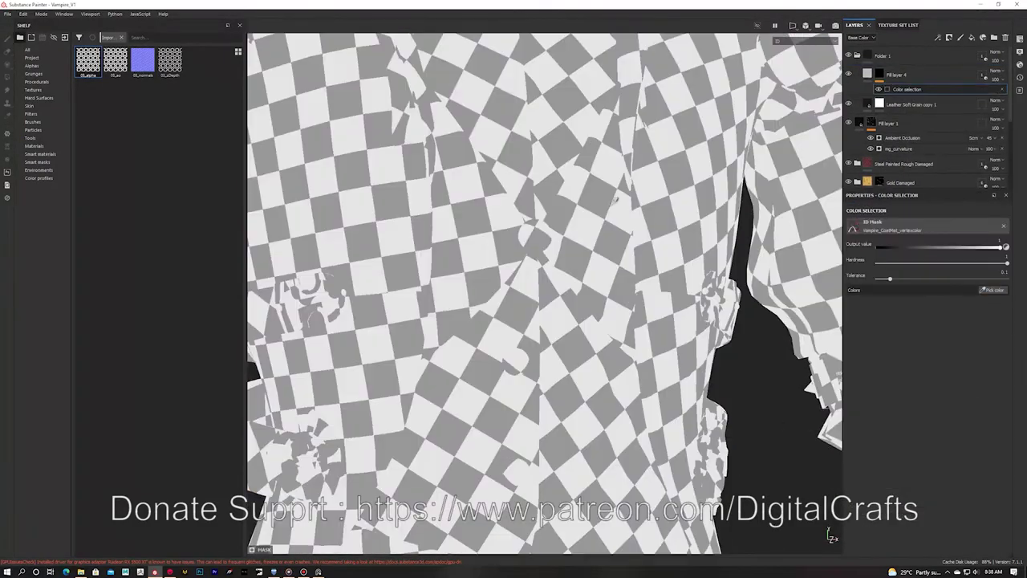
{"action": "left_click", "coordinate": [557, 101]}
{"action": "scroll", "coordinate": [562, 104], "scroll_direction": "down", "scroll_amount": 2}
{"action": "left_click_drag", "start_coordinate": [626, 114], "coordinate": [650, 118], "text": "alt"}
{"action": "key", "text": "ctrl+z"}
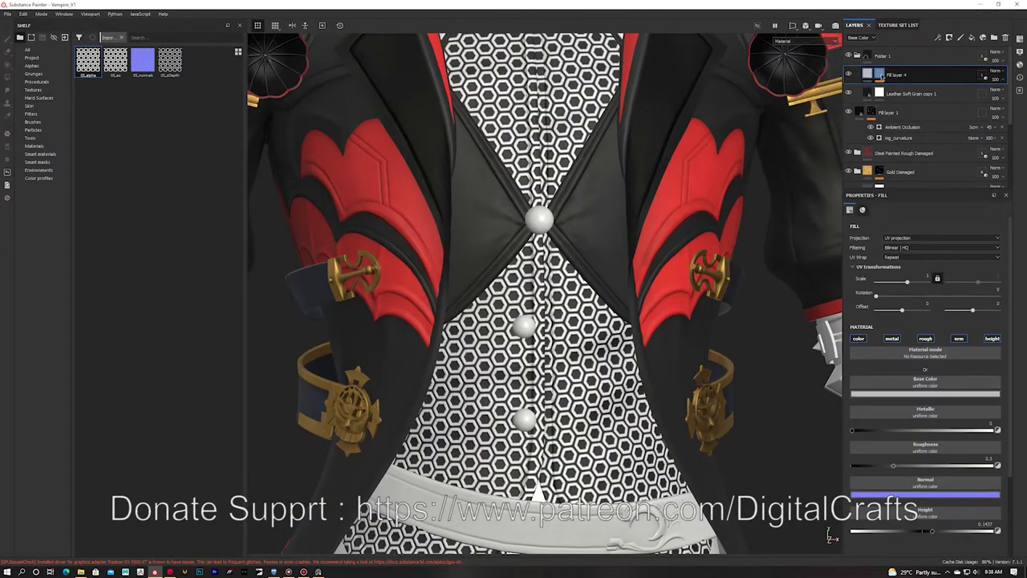
Exclude the dark vest trim from Fill layer 4's mask with a color selection of RGB 20, 20, 20 and output value 0.
{"action": "right_click", "coordinate": [881, 74]}
{"action": "left_click", "coordinate": [917, 390]}
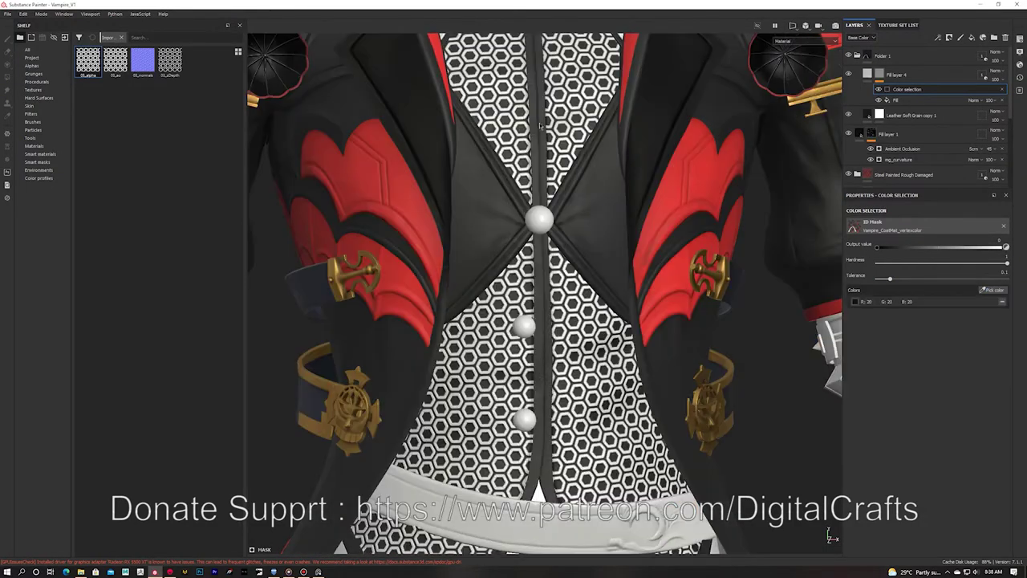
{"action": "right_click_drag", "start_coordinate": [540, 126], "coordinate": [463, 151], "text": "alt"}
{"action": "middle_click_drag", "start_coordinate": [450, 153], "coordinate": [466, 203], "text": "alt"}
{"action": "right_click_drag", "start_coordinate": [337, 200], "coordinate": [454, 197], "text": "alt"}
Create a masked folder above Fill layer 4 and paste a copy of Fill layer 4's mask into it.
{"action": "right_click", "coordinate": [877, 74]}
{"action": "left_click", "coordinate": [920, 234]}
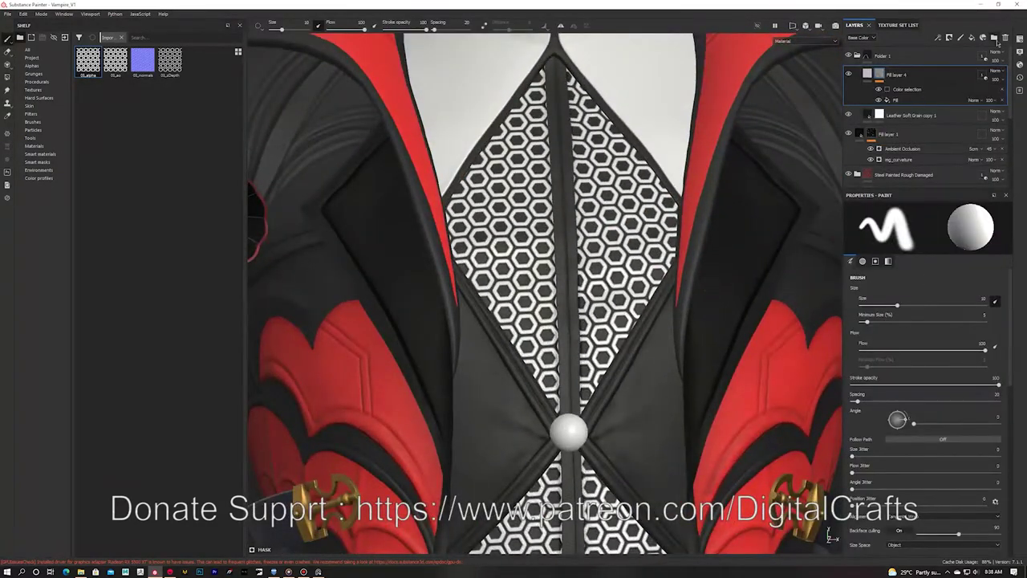
{"action": "left_click", "coordinate": [995, 38]}
{"action": "left_click_drag", "start_coordinate": [899, 94], "coordinate": [901, 80]}
{"action": "right_click", "coordinate": [875, 74]}
{"action": "left_click", "coordinate": [900, 88]}
{"action": "right_click", "coordinate": [887, 75]}
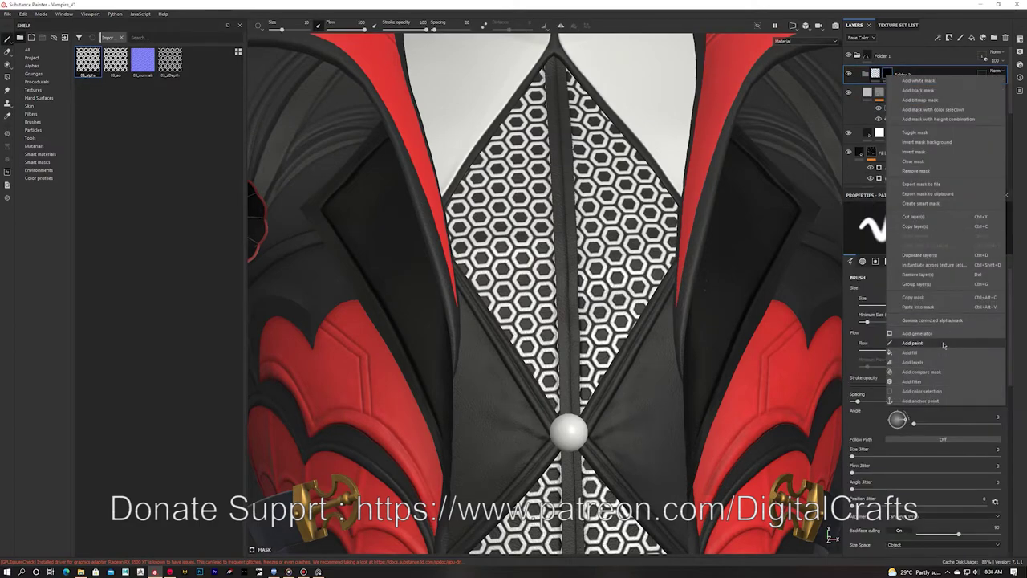
{"action": "left_click", "coordinate": [920, 307]}
{"action": "left_click", "coordinate": [898, 115]}
{"action": "left_click_drag", "start_coordinate": [649, 111], "coordinate": [635, 137], "text": "alt"}
{"action": "left_click", "coordinate": [1002, 91]}
{"action": "mouse_move", "coordinate": [698, 103]}
{"action": "right_mouse_down", "text": "alt"}
{"action": "mouse_move", "coordinate": [734, 110]}
{"action": "mouse_move", "coordinate": [688, 119]}
{"action": "right_mouse_up", "text": "alt"}
{"action": "left_click_drag", "start_coordinate": [688, 119], "coordinate": [654, 106], "text": "alt"}
{"action": "key", "text": "ctrl+z"}
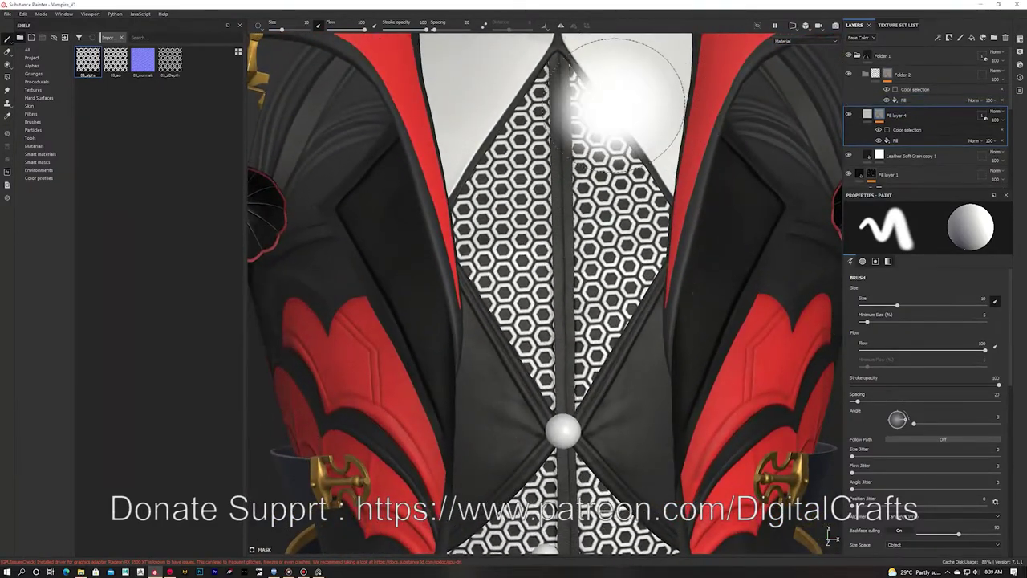
Clear the shelf's import filter and set Fill layer 4's roughness to 0.
{"action": "middle_click_drag", "start_coordinate": [616, 104], "coordinate": [612, 103], "text": "alt"}
{"action": "left_click", "coordinate": [122, 38]}
{"action": "left_click", "coordinate": [867, 115]}
{"action": "scroll", "coordinate": [911, 293], "scroll_direction": "down", "scroll_amount": 2}
{"action": "scroll", "coordinate": [911, 293], "scroll_direction": "up", "scroll_amount": 2}
{"action": "left_click_drag", "start_coordinate": [934, 470], "coordinate": [843, 462]}
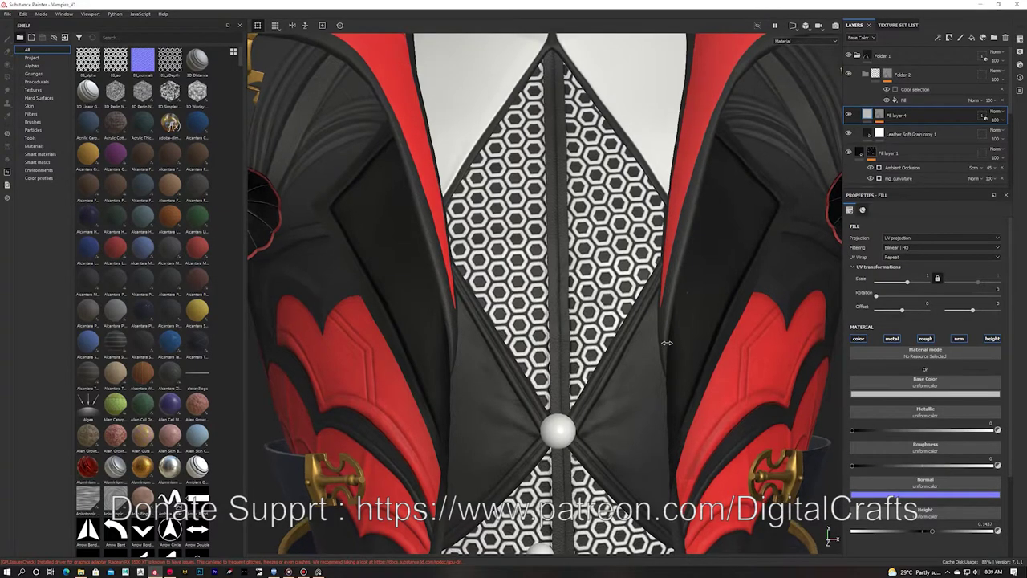
{"action": "left_click_drag", "start_coordinate": [665, 344], "coordinate": [611, 318], "text": "alt"}
Set Fill layer 4's blending mode to Normal in the Height channel and return the layer stack to Base Color.
{"action": "left_click", "coordinate": [996, 112]}
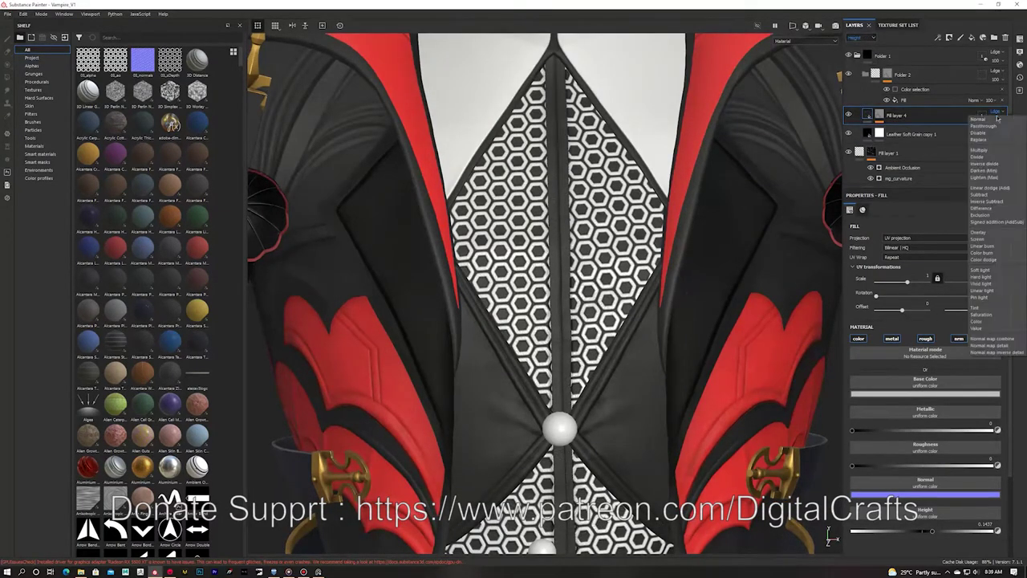
{"action": "left_click", "coordinate": [981, 119]}
{"action": "left_click_drag", "start_coordinate": [622, 120], "coordinate": [635, 131], "text": "alt"}
{"action": "right_click_drag", "start_coordinate": [635, 131], "coordinate": [699, 160], "text": "alt"}
{"action": "left_click", "coordinate": [862, 37]}
{"action": "left_click", "coordinate": [861, 47]}
Darken Fill layer 4's base color to dark gray and set its roughness to about 0.52.
{"action": "right_click_drag", "start_coordinate": [610, 185], "coordinate": [486, 131], "text": "alt"}
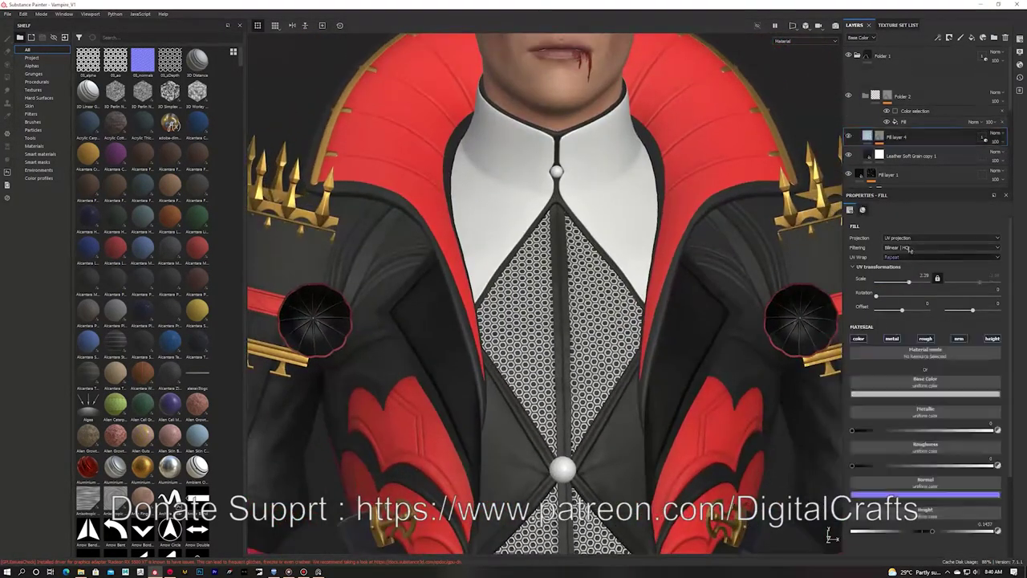
{"action": "left_click_drag", "start_coordinate": [915, 434], "coordinate": [925, 468]}
{"action": "right_click_drag", "start_coordinate": [578, 249], "coordinate": [704, 296], "text": "alt"}
{"action": "left_click_drag", "start_coordinate": [704, 296], "coordinate": [686, 284], "text": "alt"}
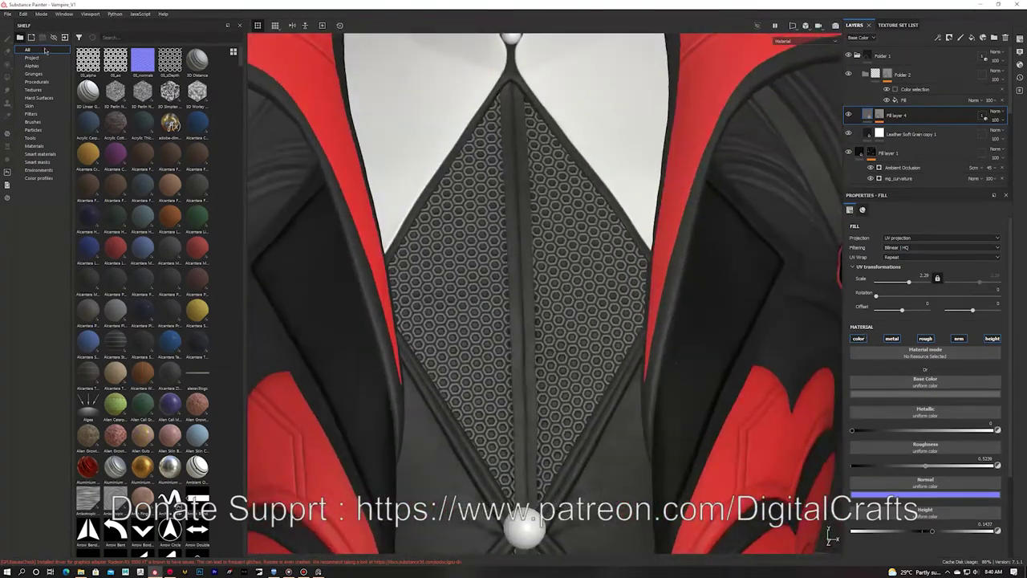
Search the shelf for fabric and add the Polyester Crepe Satin material as a layer above Fill layer 4.
{"action": "left_click", "coordinate": [232, 54]}
{"action": "left_click", "coordinate": [145, 36]}
{"action": "type", "text": "fabric"}
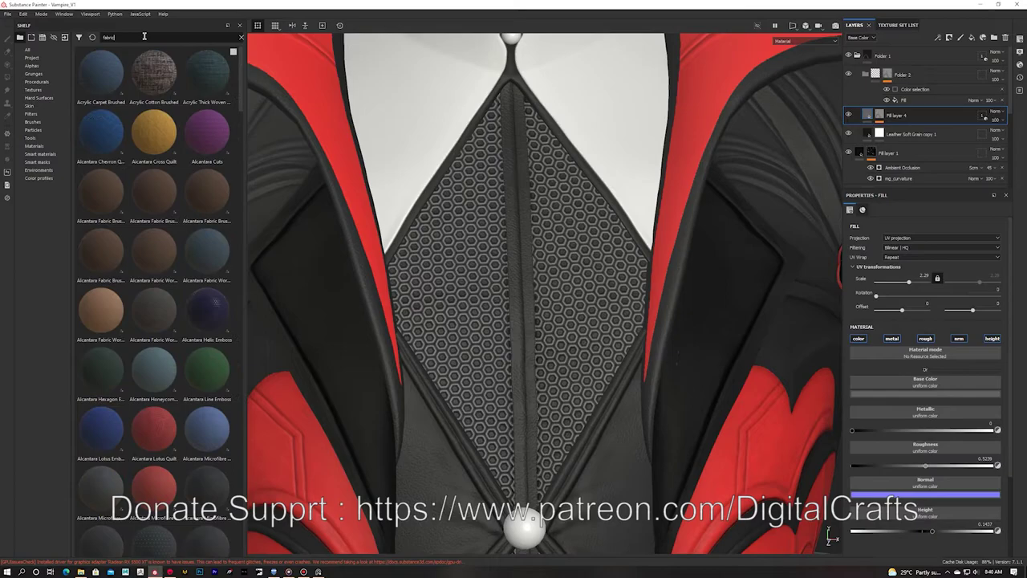
{"action": "scroll", "coordinate": [164, 140], "scroll_direction": "down", "scroll_amount": 12}
{"action": "scroll", "coordinate": [165, 141], "scroll_direction": "down", "scroll_amount": 15}
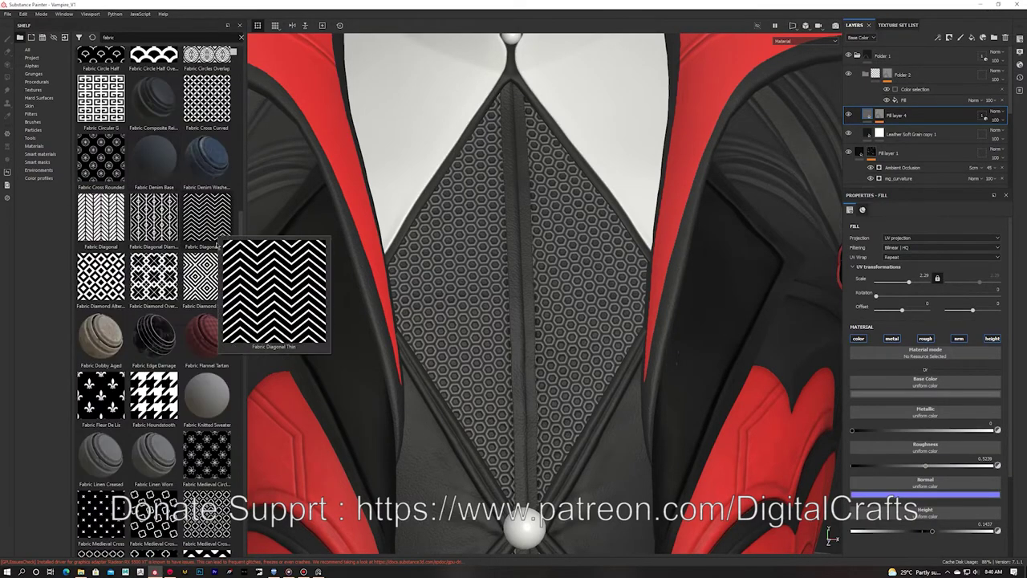
{"action": "scroll", "coordinate": [187, 207], "scroll_direction": "down", "scroll_amount": 3}
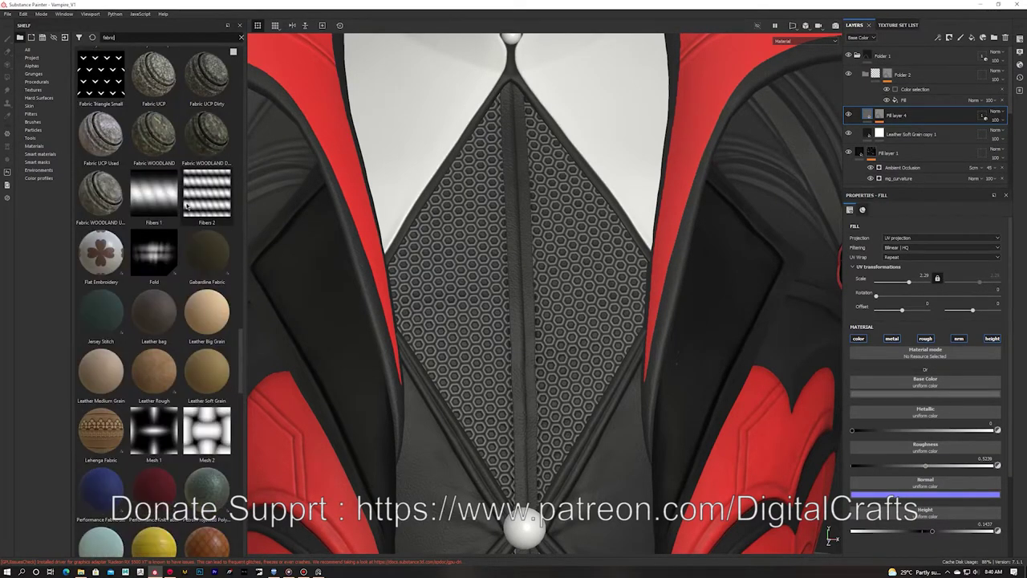
{"action": "scroll", "coordinate": [187, 207], "scroll_direction": "down", "scroll_amount": 6}
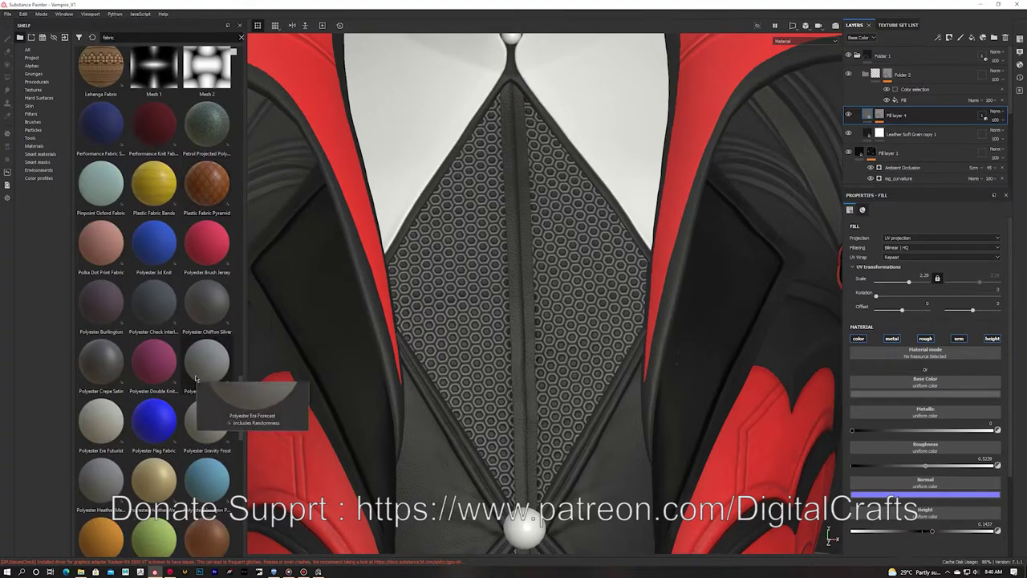
{"action": "left_click_drag", "start_coordinate": [107, 358], "coordinate": [888, 120]}
Copy Fill layer 4's mask into the Polyester Crepe Satin layer's mask and hide Fill layer 4.
{"action": "right_click", "coordinate": [891, 132]}
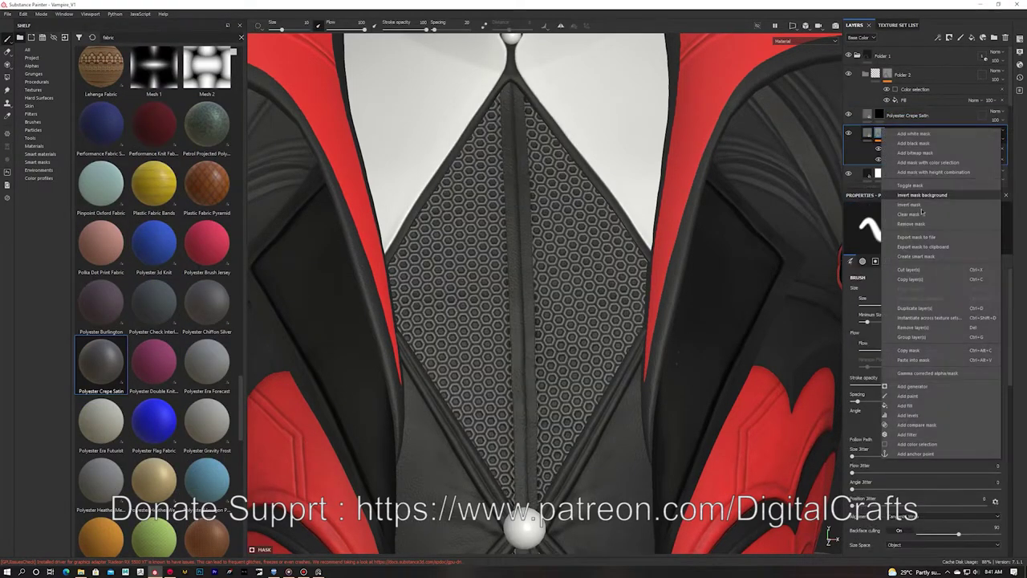
{"action": "left_click", "coordinate": [928, 351]}
{"action": "right_click", "coordinate": [880, 114]}
{"action": "left_click", "coordinate": [919, 344]}
{"action": "left_click", "coordinate": [848, 155]}
Set the Polyester Crepe Satin layer's UV scale to about 47.5 and expand its technical parameters.
{"action": "left_click", "coordinate": [868, 115]}
{"action": "scroll", "coordinate": [936, 399], "scroll_direction": "down", "scroll_amount": 2}
{"action": "scroll", "coordinate": [936, 399], "scroll_direction": "up", "scroll_amount": 2}
{"action": "left_click_drag", "start_coordinate": [903, 281], "coordinate": [916, 282]}
{"action": "left_click_drag", "start_coordinate": [554, 305], "coordinate": [521, 321], "text": "alt"}
{"action": "scroll", "coordinate": [521, 321], "scroll_direction": "up", "scroll_amount": 3}
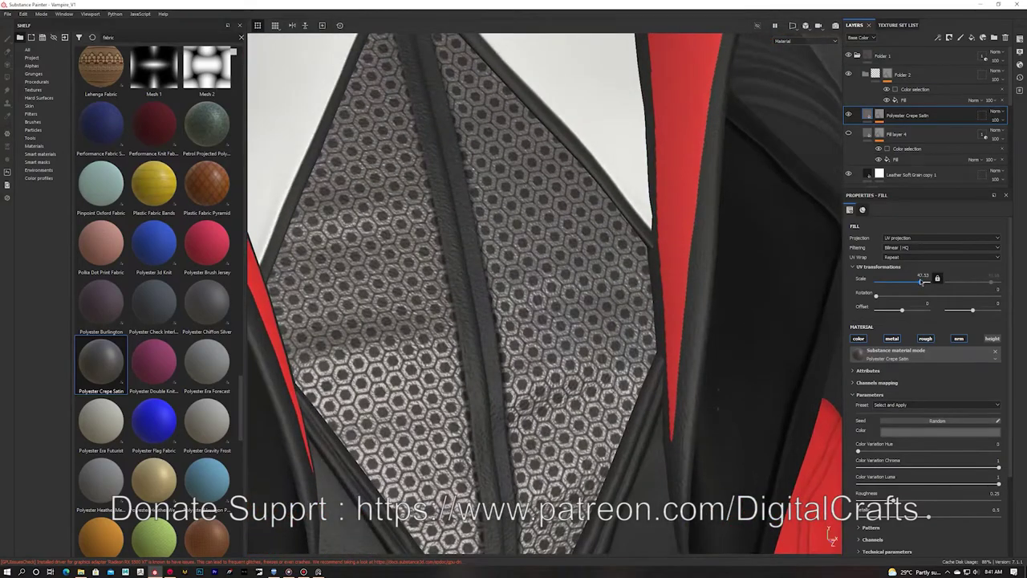
{"action": "middle_click_drag", "start_coordinate": [554, 321], "coordinate": [670, 268], "text": "alt"}
{"action": "scroll", "coordinate": [922, 362], "scroll_direction": "down", "scroll_amount": 2}
{"action": "left_click", "coordinate": [883, 505]}
{"action": "scroll", "coordinate": [875, 455], "scroll_direction": "down", "scroll_amount": 4}
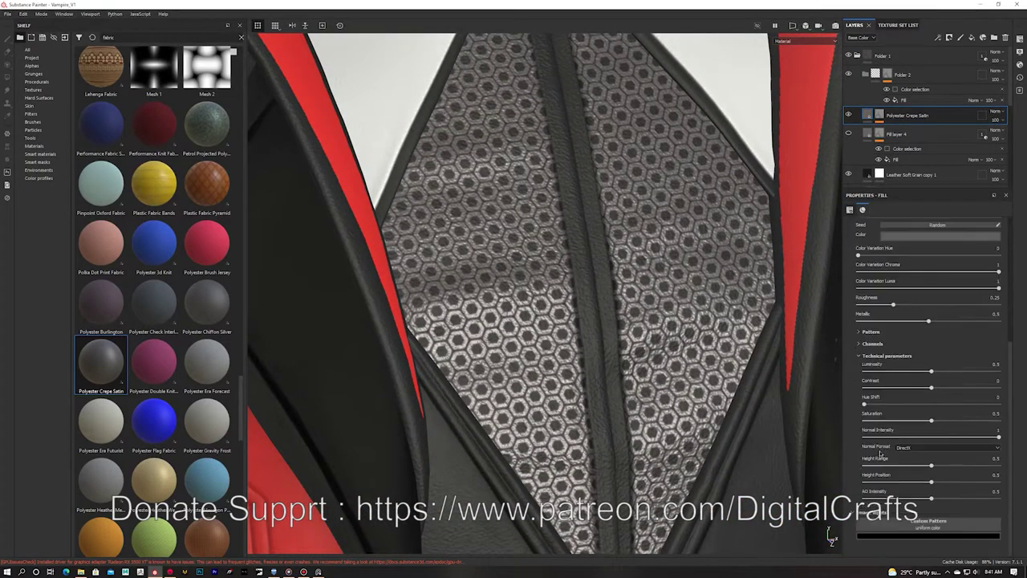
Show Fill layer 4 again and limit it to the height channel.
{"action": "left_click_drag", "start_coordinate": [665, 341], "coordinate": [636, 337], "text": "alt"}
{"action": "left_click", "coordinate": [848, 134]}
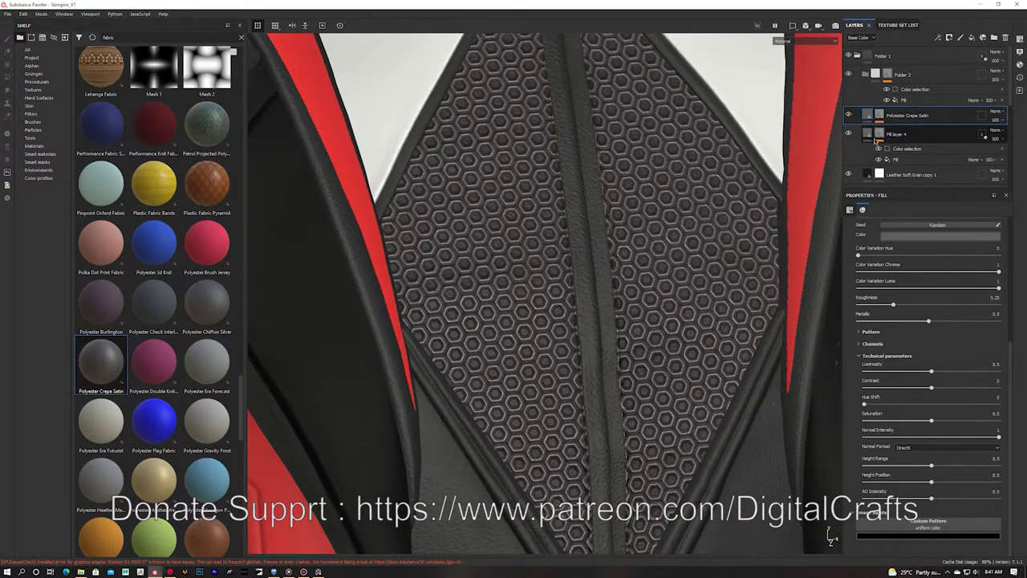
{"action": "left_click", "coordinate": [880, 135]}
{"action": "left_click", "coordinate": [869, 135]}
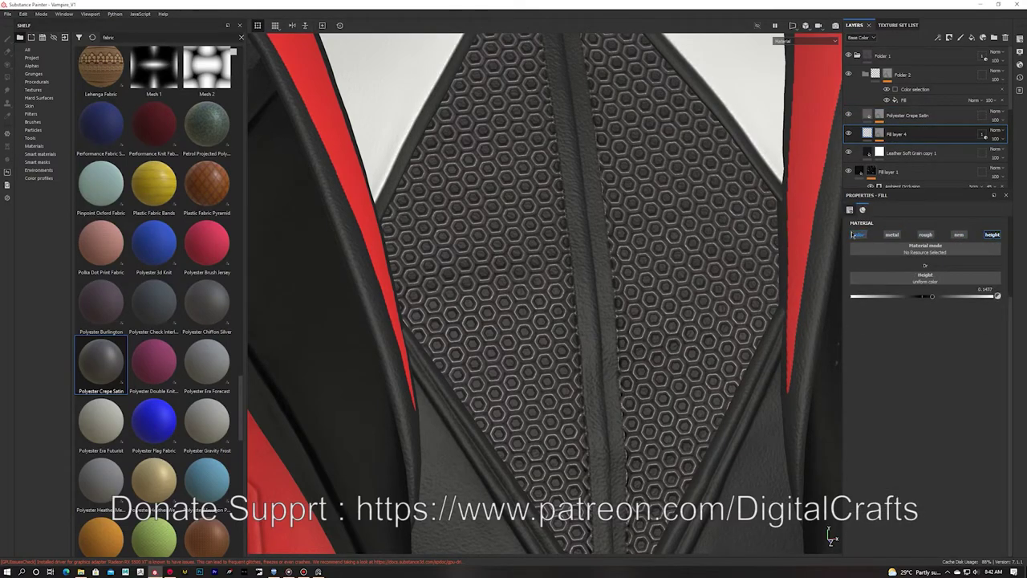
Hide the Polyester Crepe Satin layer, then enable Fill layer 4's color channel with a dark gray base color.
{"action": "left_click", "coordinate": [905, 116]}
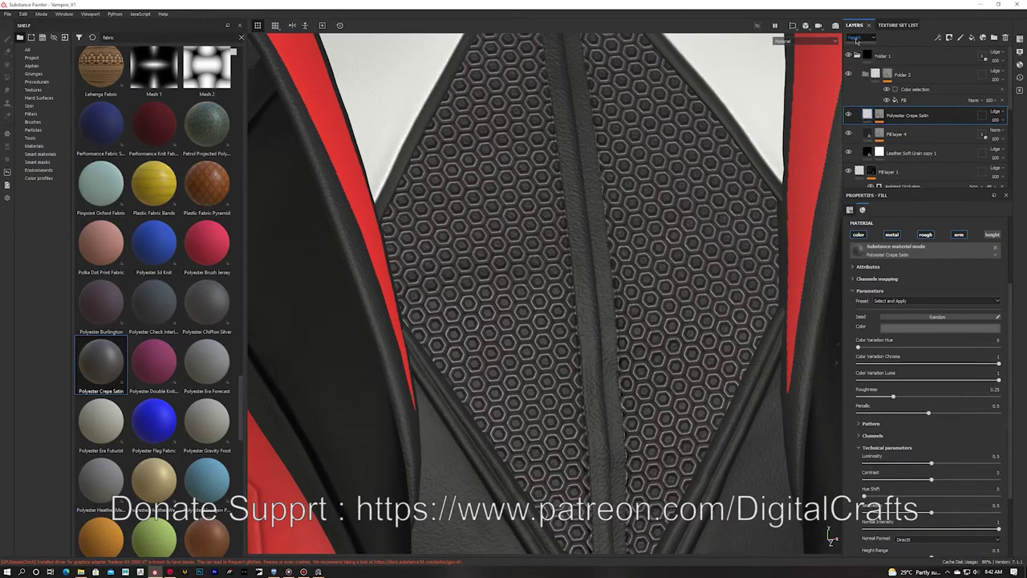
{"action": "left_click", "coordinate": [848, 115]}
{"action": "scroll", "coordinate": [512, 101], "scroll_direction": "down", "scroll_amount": 4}
{"action": "left_click_drag", "start_coordinate": [511, 101], "coordinate": [485, 108], "text": "alt"}
{"action": "scroll", "coordinate": [511, 161], "scroll_direction": "up", "scroll_amount": 3}
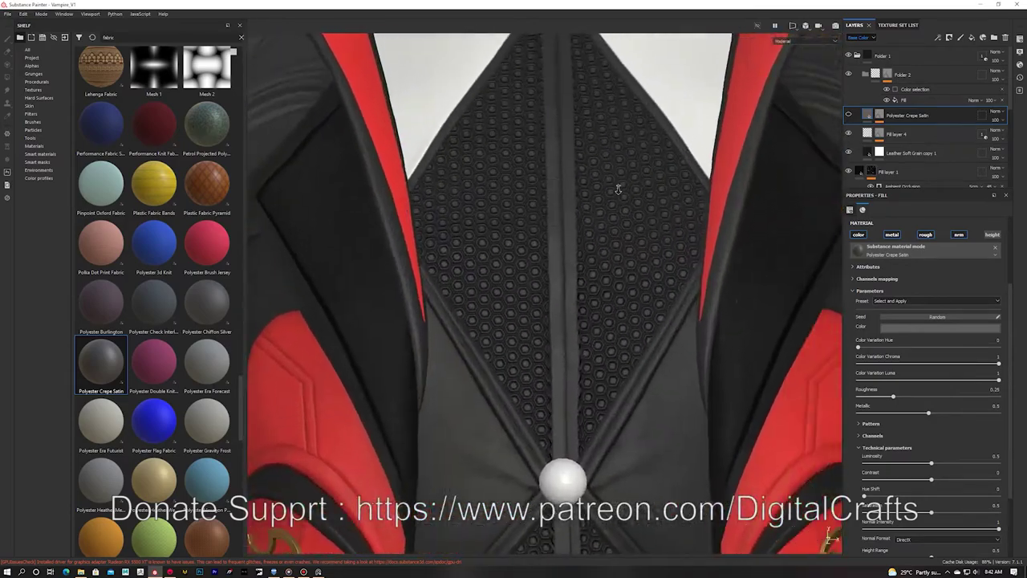
{"action": "left_click", "coordinate": [897, 134]}
{"action": "left_click", "coordinate": [859, 234]}
{"action": "left_click", "coordinate": [921, 291]}
{"action": "left_click", "coordinate": [918, 361]}
Lower Fill layer 4's height to about 0.042.
{"action": "right_click_drag", "start_coordinate": [711, 221], "coordinate": [682, 249], "text": "alt"}
{"action": "middle_click_drag", "start_coordinate": [682, 249], "coordinate": [631, 80], "text": "alt"}
{"action": "right_click_drag", "start_coordinate": [631, 165], "coordinate": [682, 180], "text": "alt"}
{"action": "left_click_drag", "start_coordinate": [932, 326], "coordinate": [926, 328]}
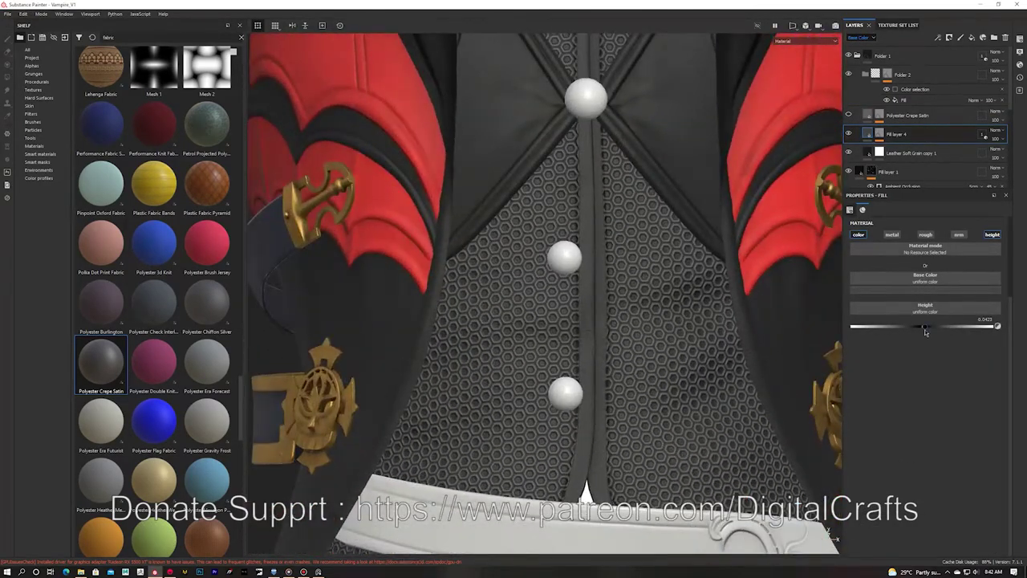
Show the Polyester Crepe Satin layer again and set its roughness to about 0.37.
{"action": "left_click_drag", "start_coordinate": [655, 193], "coordinate": [652, 274], "text": "alt"}
{"action": "right_click_drag", "start_coordinate": [652, 275], "coordinate": [636, 207], "text": "alt"}
{"action": "middle_click_drag", "start_coordinate": [635, 208], "coordinate": [658, 372], "text": "alt"}
{"action": "right_click_drag", "start_coordinate": [659, 372], "coordinate": [700, 386], "text": "alt"}
{"action": "left_click", "coordinate": [849, 115]}
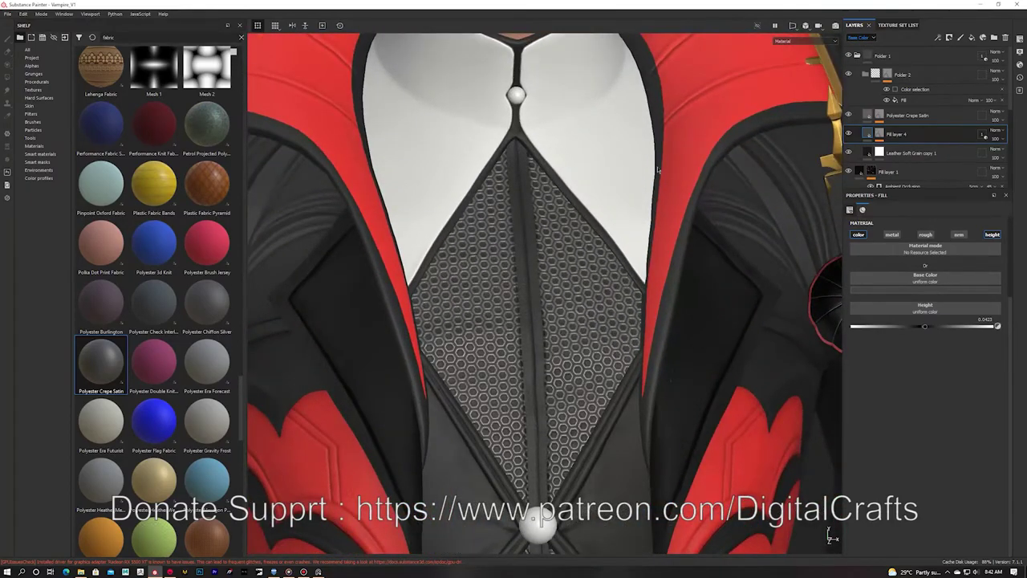
{"action": "right_click_drag", "start_coordinate": [658, 167], "coordinate": [682, 248], "text": "alt"}
{"action": "left_click", "coordinate": [907, 115]}
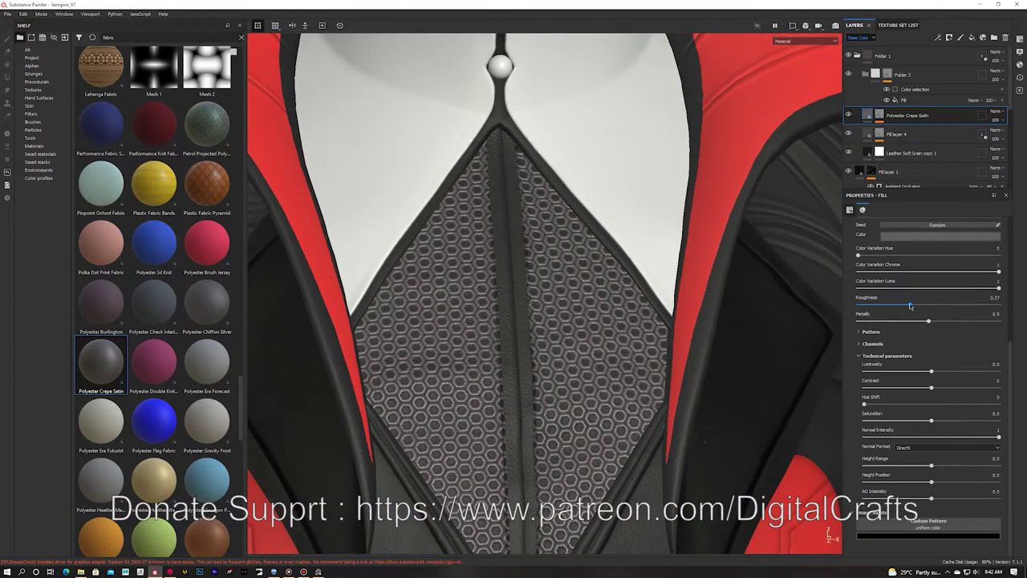
{"action": "left_click_drag", "start_coordinate": [642, 297], "coordinate": [682, 299], "text": "alt"}
{"action": "right_click_drag", "start_coordinate": [682, 263], "coordinate": [542, 231], "text": "alt"}
Set the UV scale of Leather Soft Grain copy 1 in the Clothes folder to about 29.
{"action": "left_click", "coordinate": [911, 153]}
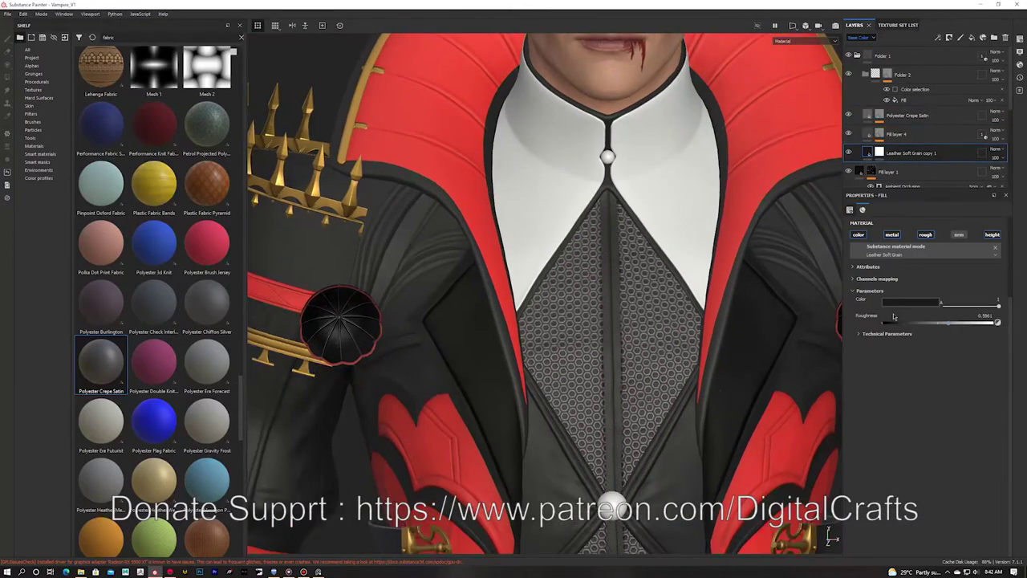
{"action": "scroll", "coordinate": [893, 311], "scroll_direction": "up", "scroll_amount": 4}
{"action": "right_click_drag", "start_coordinate": [651, 354], "coordinate": [746, 393], "text": "alt"}
{"action": "right_click_drag", "start_coordinate": [658, 321], "coordinate": [570, 297], "text": "alt"}
{"action": "scroll", "coordinate": [959, 111], "scroll_direction": "down", "scroll_amount": 10}
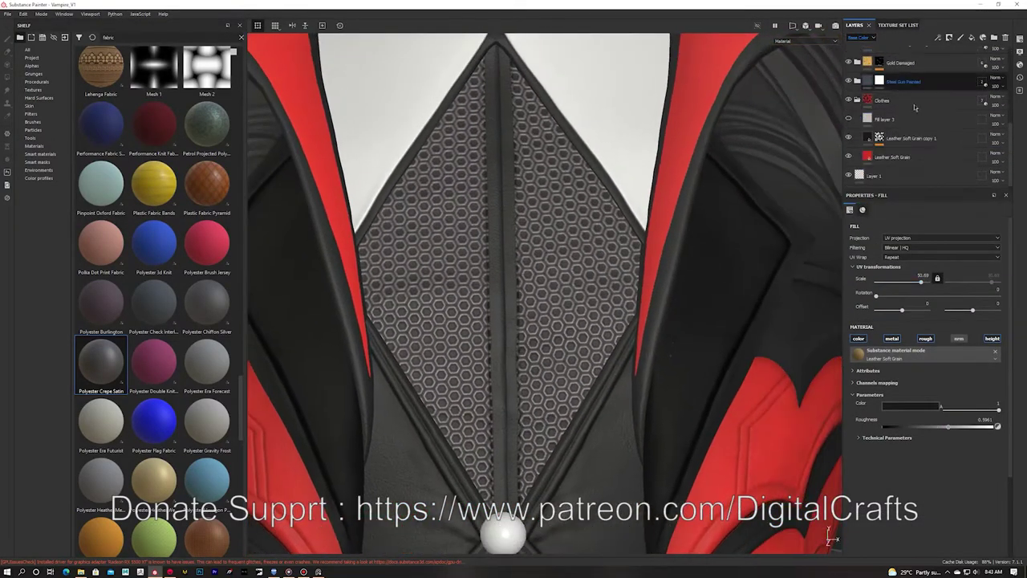
{"action": "left_click", "coordinate": [850, 120]}
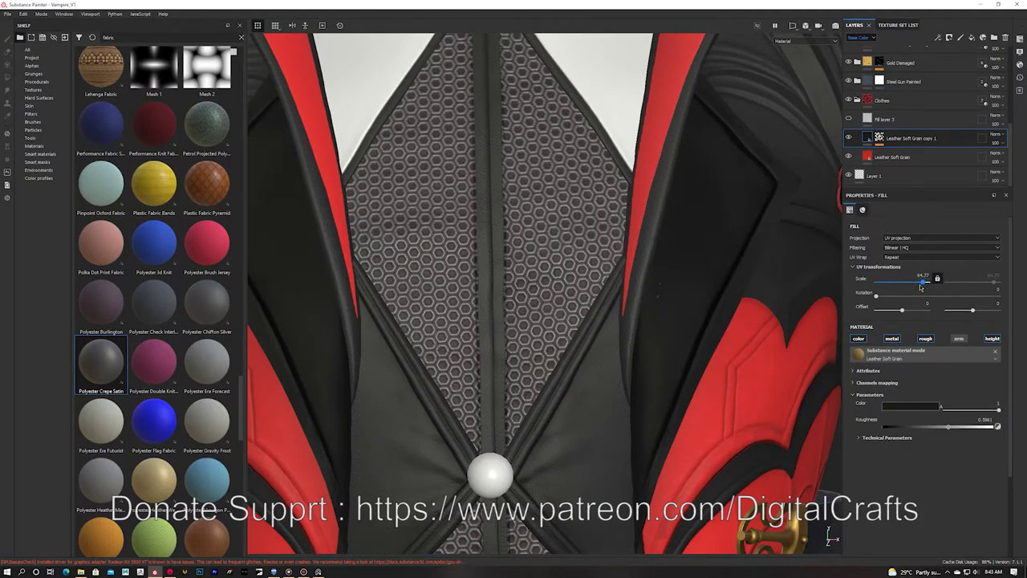
{"action": "left_click_drag", "start_coordinate": [922, 288], "coordinate": [918, 288]}
Show Fill layer 3 in the Clothes folder, apply the Sharp Dirt smart mask and disable its metallic and roughness channels.
{"action": "left_click_drag", "start_coordinate": [720, 212], "coordinate": [650, 218], "text": "alt"}
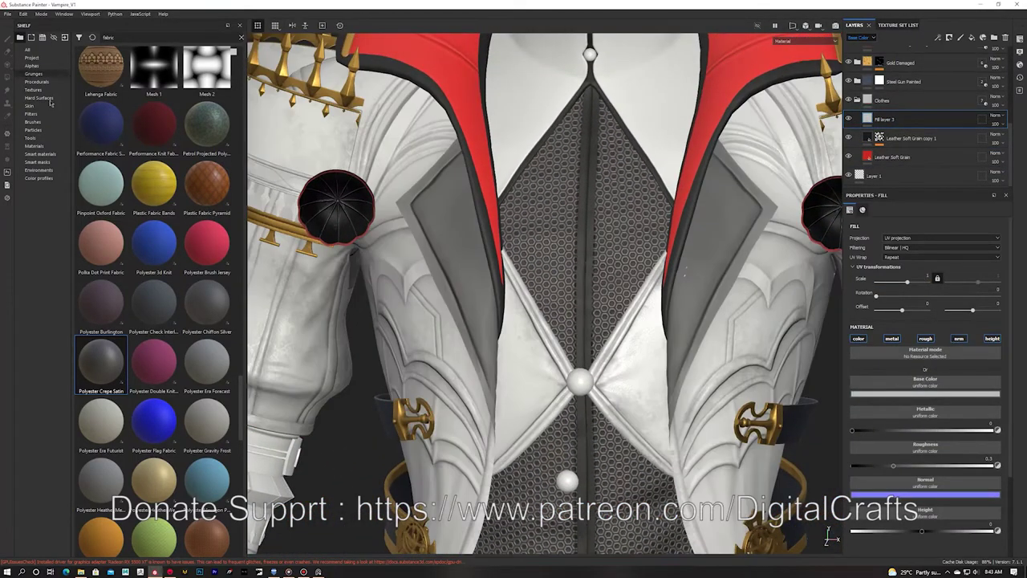
{"action": "left_click", "coordinate": [37, 161]}
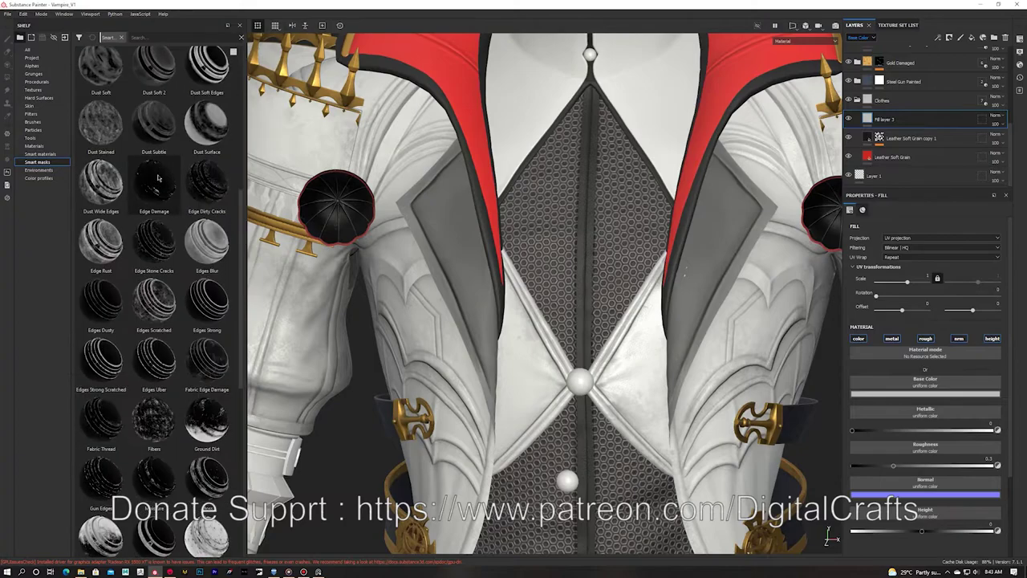
{"action": "left_click_drag", "start_coordinate": [208, 413], "coordinate": [873, 120]}
{"action": "left_click_drag", "start_coordinate": [658, 227], "coordinate": [647, 219], "text": "alt"}
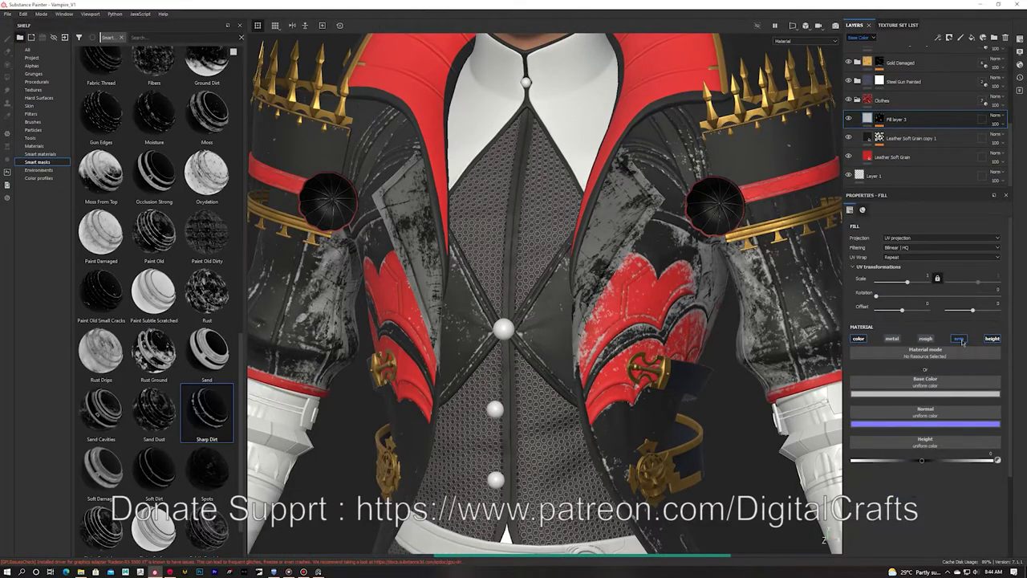
View Fill layer 3's mask and set its Dirt generator's level to about 0.38 and grunge amount to 0.29.
{"action": "left_click", "coordinate": [881, 119], "text": "alt"}
{"action": "left_click", "coordinate": [903, 134]}
{"action": "left_click", "coordinate": [904, 145]}
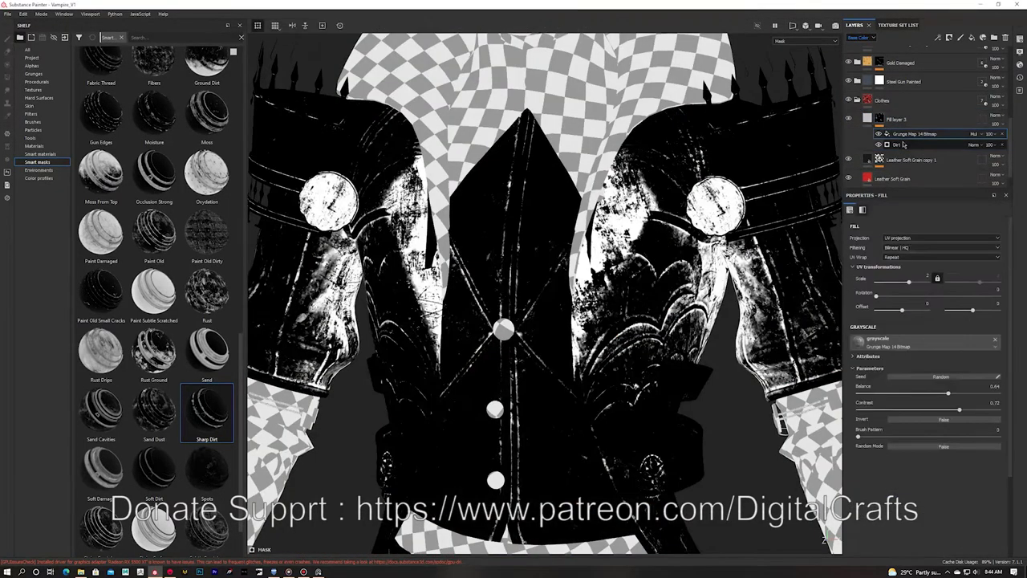
{"action": "mouse_move", "coordinate": [914, 285]}
{"action": "left_mouse_down"}
{"action": "mouse_move", "coordinate": [896, 286]}
{"action": "mouse_move", "coordinate": [912, 287]}
{"action": "left_mouse_up"}
{"action": "left_click_drag", "start_coordinate": [911, 341], "coordinate": [901, 344]}
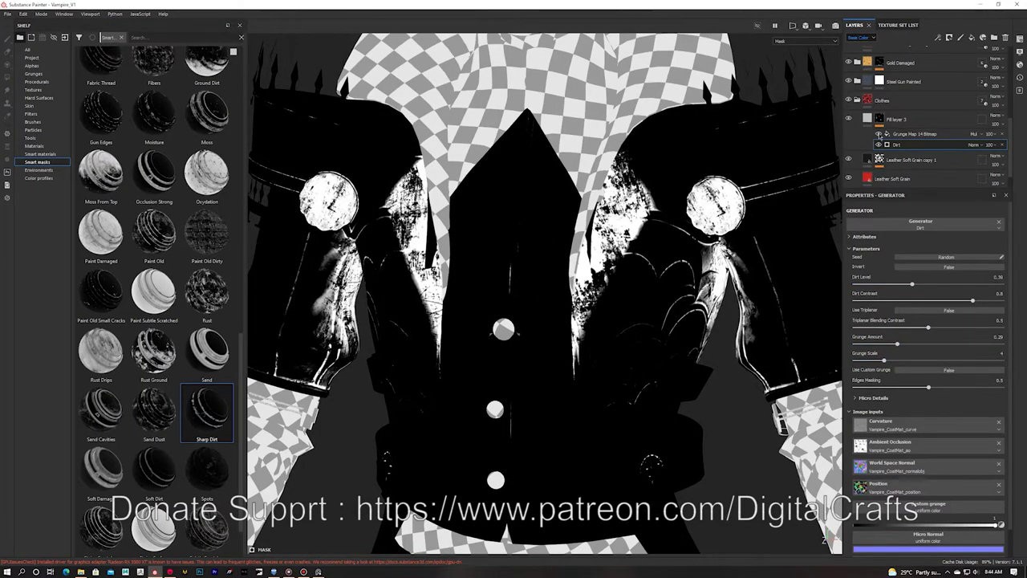
Soften Fill layer 3's Dirt generator with a dirt contrast of 0.04 and a dirt level of about 0.33.
{"action": "left_click", "coordinate": [893, 134]}
{"action": "left_click", "coordinate": [896, 144]}
{"action": "left_click_drag", "start_coordinate": [673, 169], "coordinate": [695, 175], "text": "alt"}
{"action": "mouse_move", "coordinate": [911, 302]}
{"action": "left_mouse_down"}
{"action": "mouse_move", "coordinate": [861, 302]}
{"action": "mouse_move", "coordinate": [899, 286]}
{"action": "left_mouse_up"}
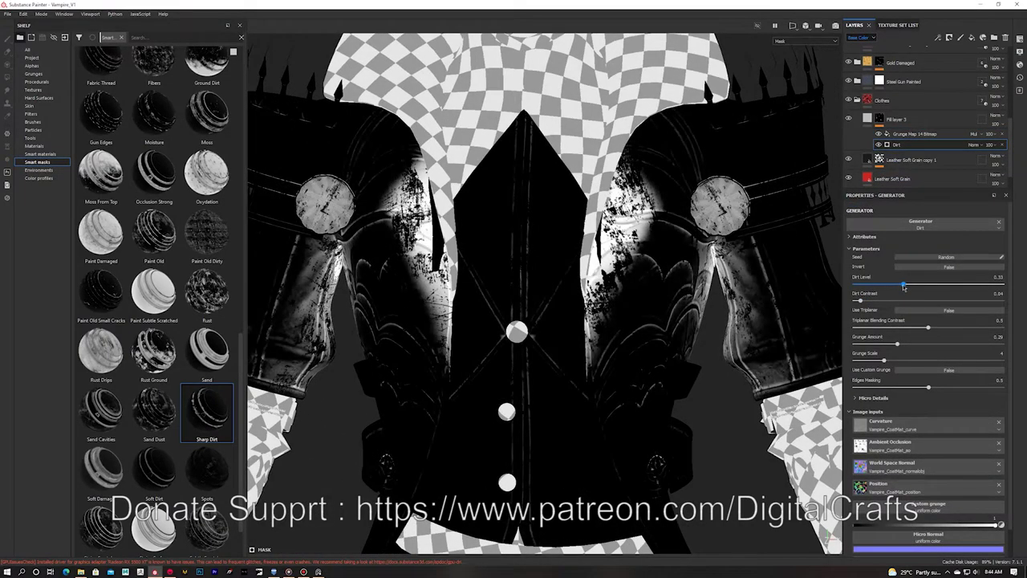
Reduce Fill layer 3's opacity to 3, enable its roughness channel at about 0.81 and save the project.
{"action": "left_click", "coordinate": [867, 119]}
{"action": "left_click", "coordinate": [996, 125]}
{"action": "left_click_drag", "start_coordinate": [1011, 138], "coordinate": [991, 141]}
{"action": "scroll", "coordinate": [506, 156], "scroll_direction": "down", "scroll_amount": 4}
{"action": "left_click_drag", "start_coordinate": [506, 156], "coordinate": [503, 196], "text": "alt"}
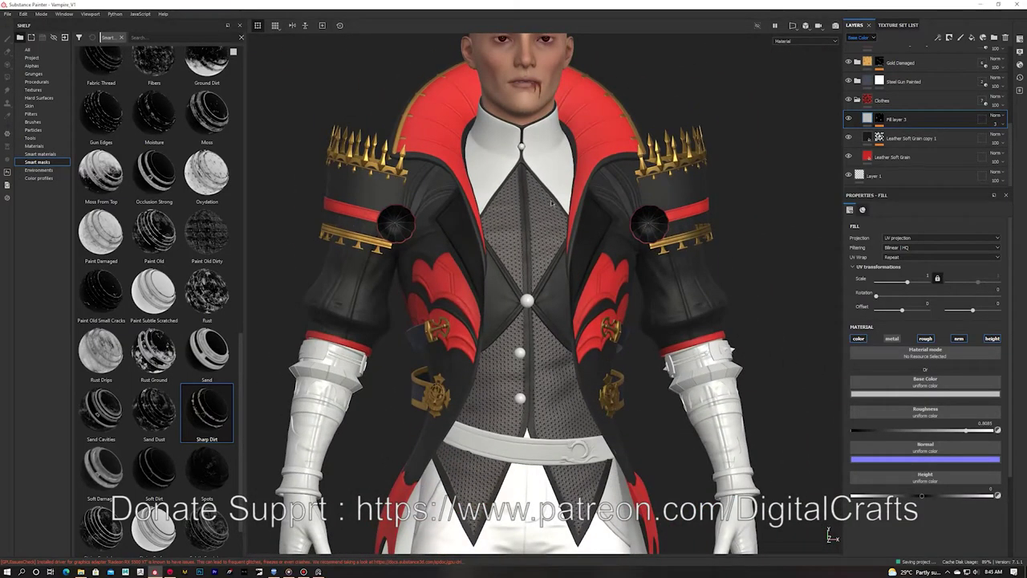
Copy the Clothes and Gold Damaged folders into the GauntletAndShoesMat texture set.
{"action": "left_click", "coordinate": [857, 100]}
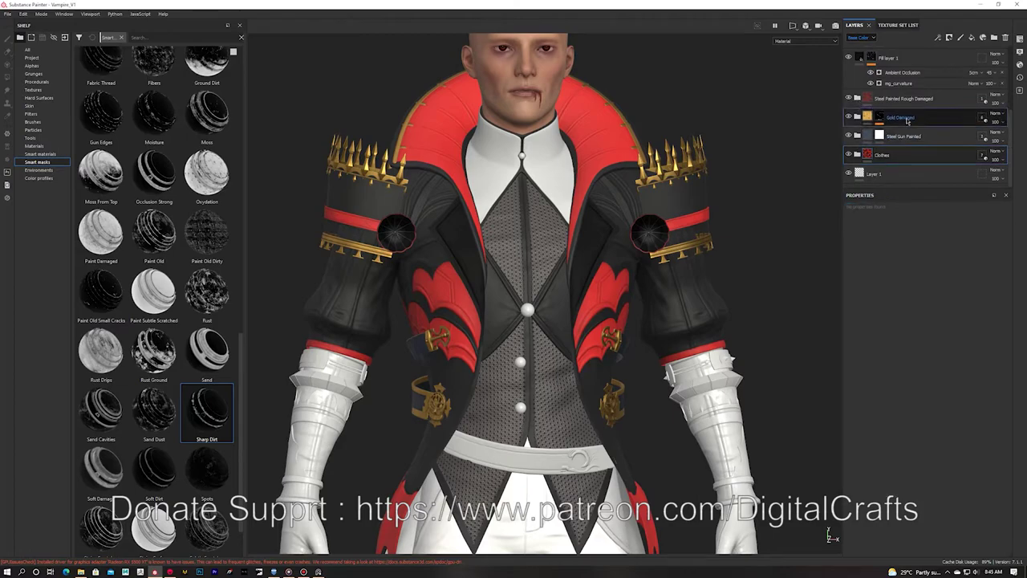
{"action": "scroll", "coordinate": [908, 120], "scroll_direction": "up", "scroll_amount": 5}
{"action": "scroll", "coordinate": [908, 121], "scroll_direction": "down", "scroll_amount": 4}
{"action": "scroll", "coordinate": [657, 104], "scroll_direction": "down", "scroll_amount": 1}
{"action": "left_click", "coordinate": [891, 26]}
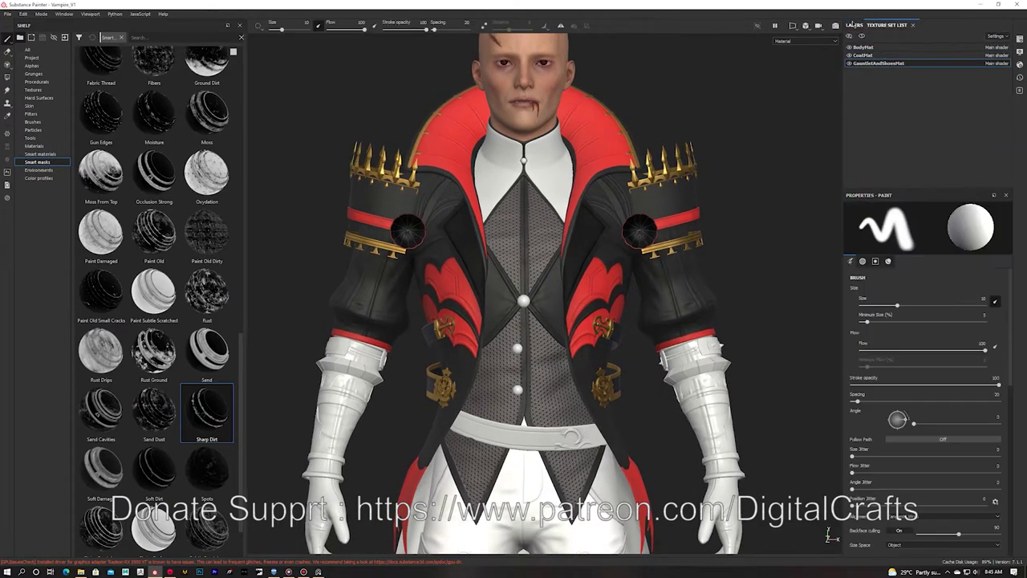
{"action": "left_click", "coordinate": [853, 25]}
{"action": "middle_click_drag", "start_coordinate": [772, 119], "coordinate": [766, 48], "text": "alt"}
{"action": "middle_click_drag", "start_coordinate": [710, 116], "coordinate": [707, 52], "text": "alt"}
{"action": "scroll", "coordinate": [744, 42], "scroll_direction": "down", "scroll_amount": 1}
{"action": "scroll", "coordinate": [722, 53], "scroll_direction": "down", "scroll_amount": 1}
{"action": "middle_click_drag", "start_coordinate": [634, 86], "coordinate": [617, 125], "text": "alt"}
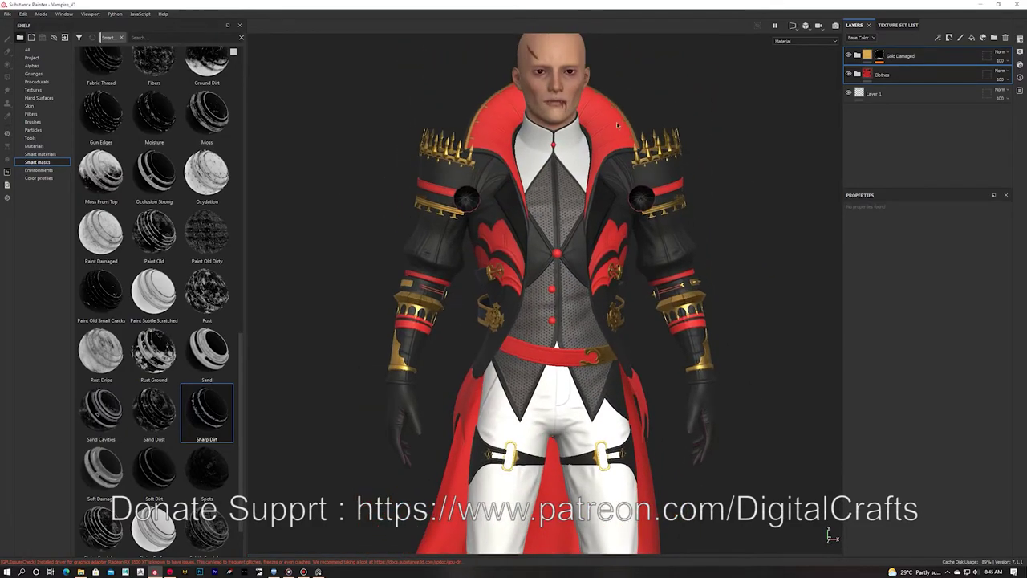
{"action": "scroll", "coordinate": [620, 124], "scroll_direction": "up", "scroll_amount": 2}
Add a paint effect to Leather Soft Grain copy 1's mask and polygon-fill the belt white.
{"action": "left_click", "coordinate": [987, 76]}
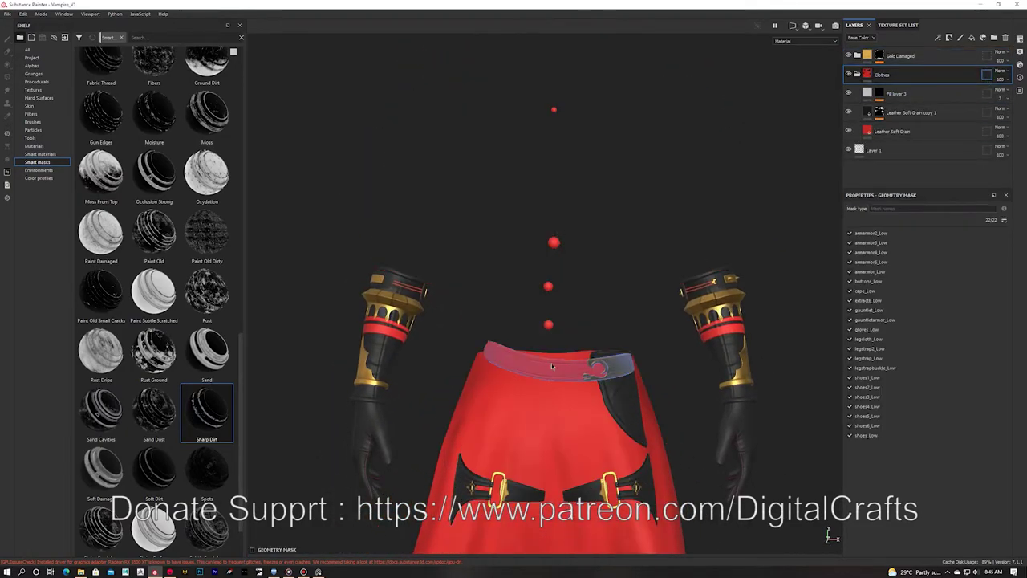
{"action": "left_click", "coordinate": [899, 113]}
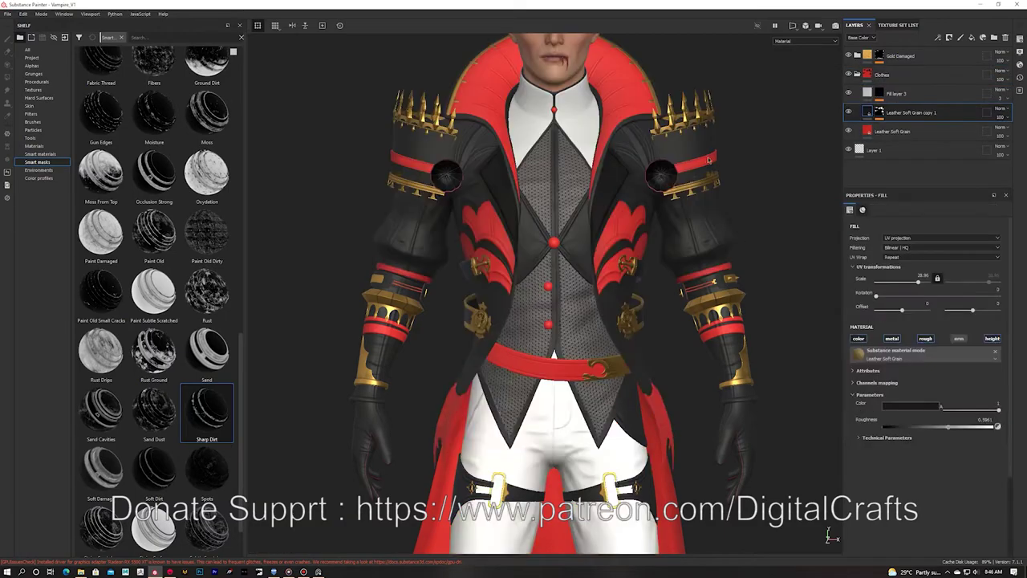
{"action": "left_click", "coordinate": [880, 111], "text": "alt"}
{"action": "left_click", "coordinate": [907, 129]}
{"action": "left_click", "coordinate": [7, 77]}
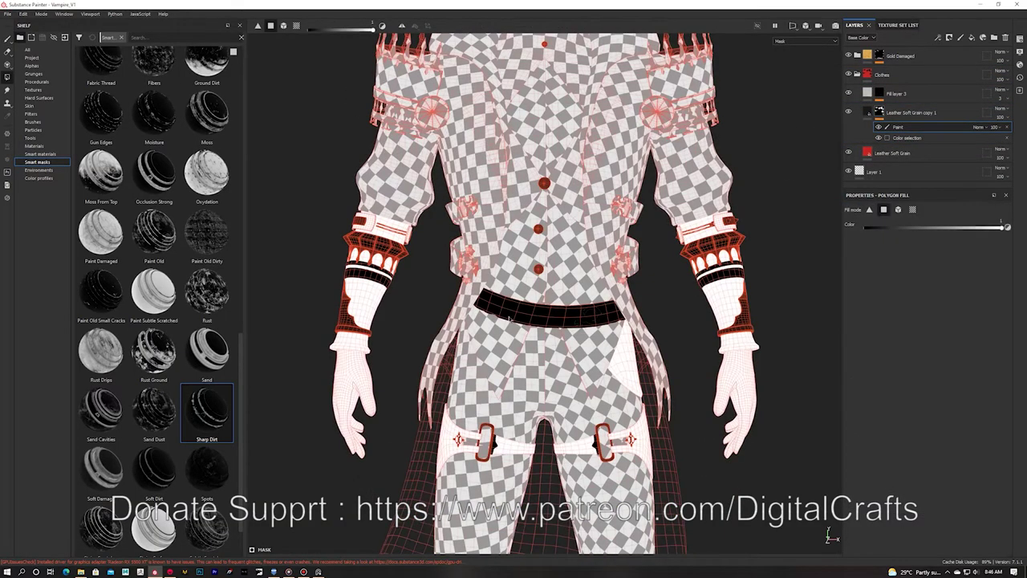
{"action": "left_click", "coordinate": [867, 113]}
{"action": "left_click_drag", "start_coordinate": [690, 265], "coordinate": [554, 269], "text": "alt"}
{"action": "middle_click_drag", "start_coordinate": [554, 385], "coordinate": [562, 104], "text": "alt"}
{"action": "left_click_drag", "start_coordinate": [562, 105], "coordinate": [632, 109], "text": "alt"}
{"action": "middle_click_drag", "start_coordinate": [631, 109], "coordinate": [634, 526], "text": "alt"}
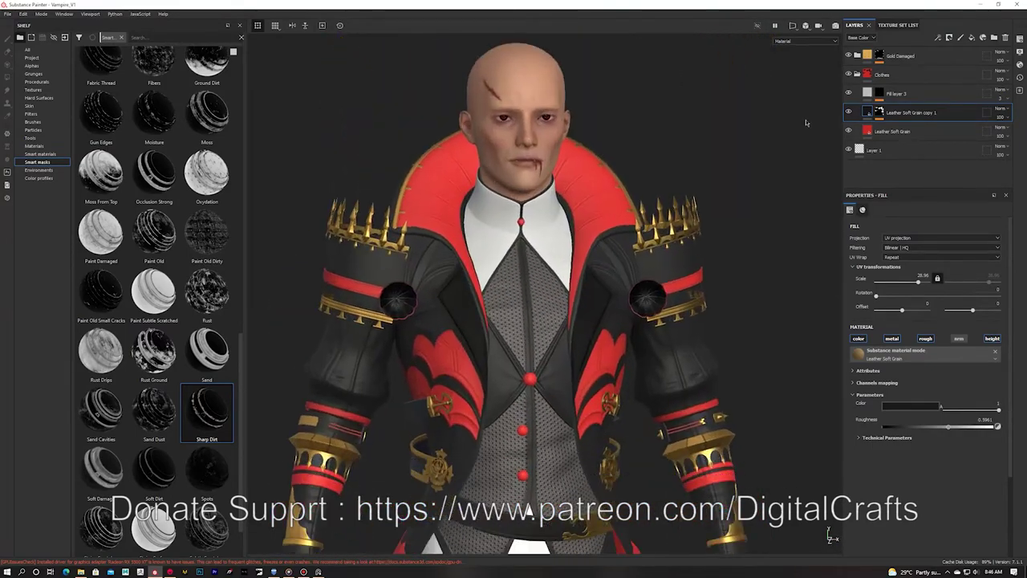
Add a new fill layer above Fill layer 3 in the Clothes folder.
{"action": "left_click", "coordinate": [898, 94]}
{"action": "left_click_drag", "start_coordinate": [690, 104], "coordinate": [738, 129], "text": "alt"}
{"action": "left_click", "coordinate": [972, 39]}
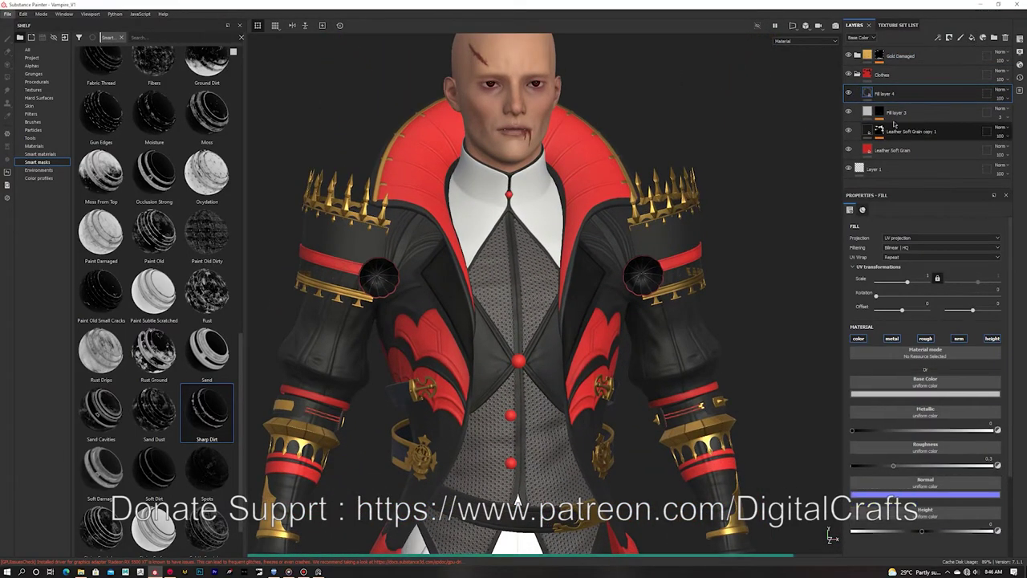
Set the new fill layer's roughness to about 0.07 and its metallic to about 0.27.
{"action": "left_click_drag", "start_coordinate": [861, 464], "coordinate": [862, 464]}
{"action": "left_click", "coordinate": [892, 338]}
{"action": "left_click", "coordinate": [893, 338]}
{"action": "scroll", "coordinate": [889, 385], "scroll_direction": "down", "scroll_amount": 1}
{"action": "left_click", "coordinate": [889, 382]}
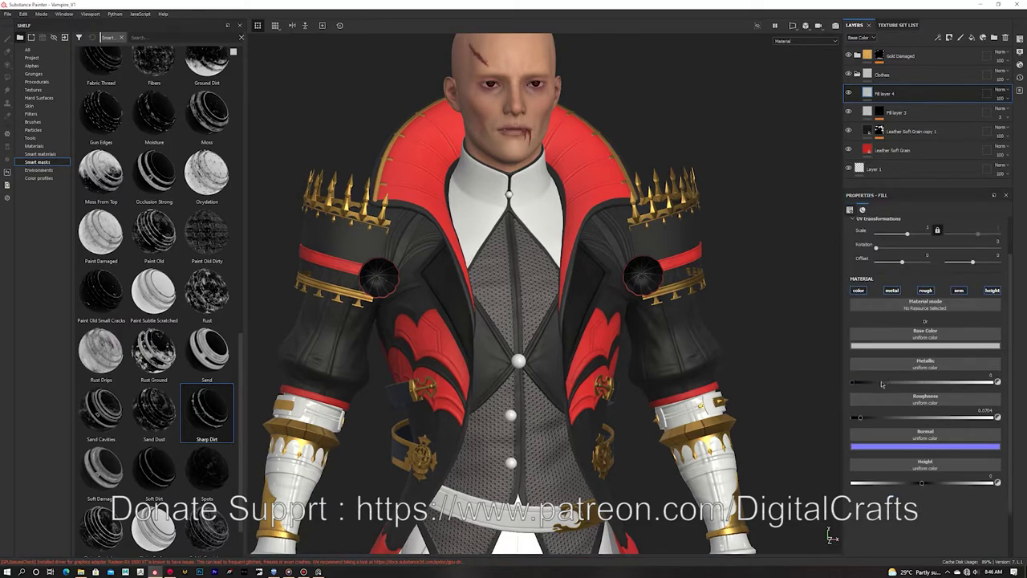
{"action": "left_click", "coordinate": [1000, 90]}
{"action": "left_click", "coordinate": [1000, 90]}
{"action": "left_click", "coordinate": [862, 38]}
Add a black mask to Fill layer 4 and reveal the layer on the shirt and vest buttons with mesh fill.
{"action": "right_click", "coordinate": [902, 94]}
{"action": "left_click", "coordinate": [926, 110]}
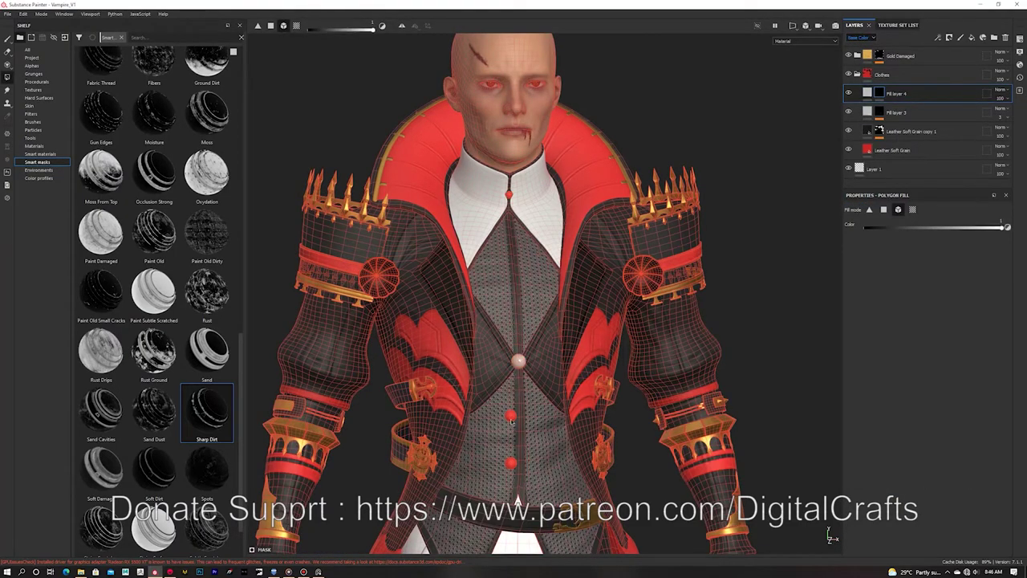
{"action": "left_click", "coordinate": [509, 195]}
{"action": "left_click", "coordinate": [868, 93]}
{"action": "scroll", "coordinate": [546, 241], "scroll_direction": "down", "scroll_amount": 2}
{"action": "scroll", "coordinate": [562, 233], "scroll_direction": "up", "scroll_amount": 2}
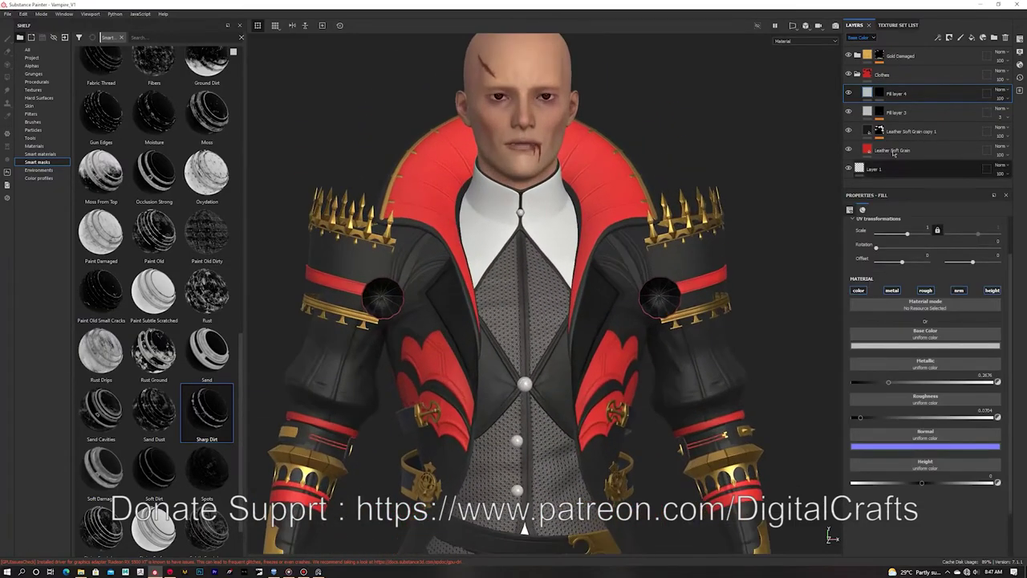
Try a dark red colour on the Leather Soft Grain layers of the gauntlet and coat texture sets.
{"action": "left_click", "coordinate": [893, 150]}
{"action": "left_click_drag", "start_coordinate": [666, 180], "coordinate": [608, 166], "text": "alt"}
{"action": "scroll", "coordinate": [578, 273], "scroll_direction": "down", "scroll_amount": 2}
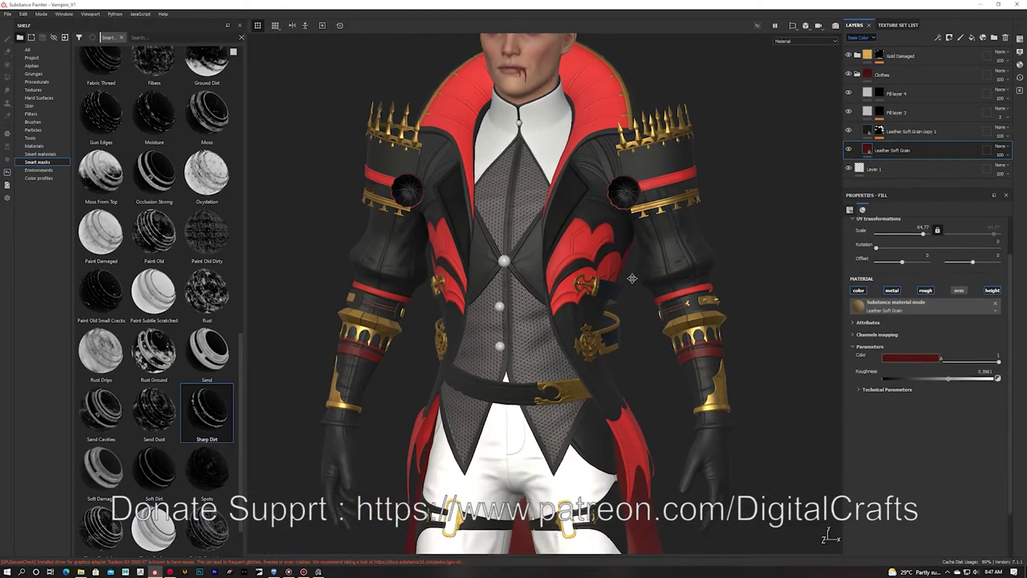
{"action": "left_click_drag", "start_coordinate": [594, 265], "coordinate": [634, 265], "text": "alt"}
{"action": "middle_click_drag", "start_coordinate": [618, 209], "coordinate": [618, 301], "text": "alt"}
{"action": "key", "text": "ctrl+z"}
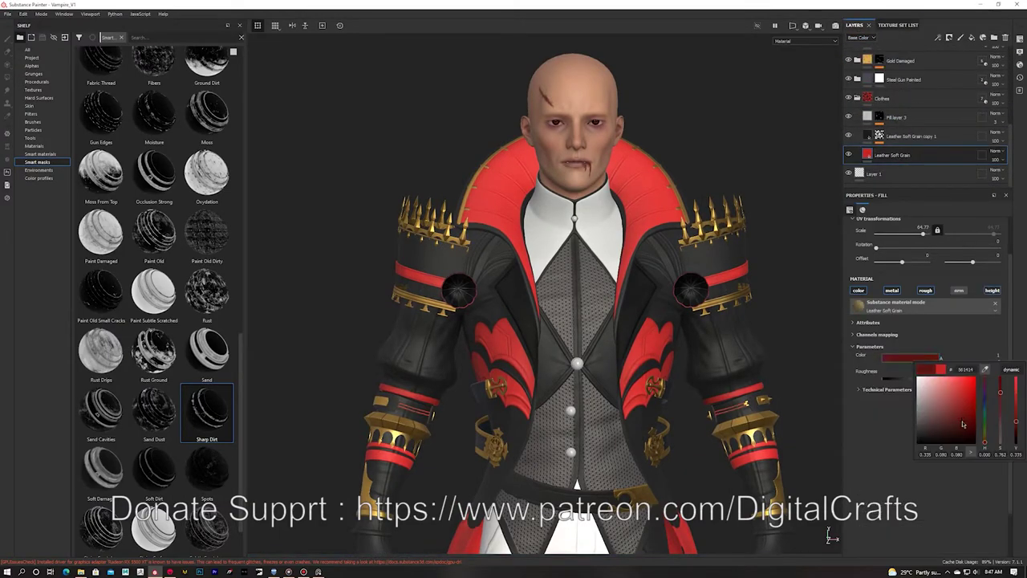
{"action": "scroll", "coordinate": [781, 311], "scroll_direction": "up", "scroll_amount": 3}
{"action": "left_click_drag", "start_coordinate": [780, 312], "coordinate": [726, 199], "text": "alt"}
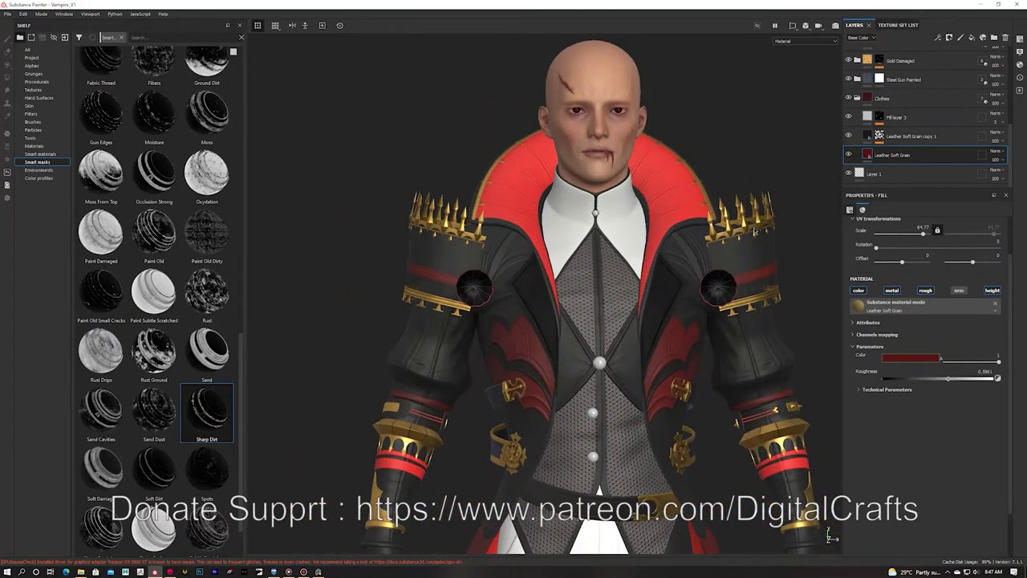
{"action": "scroll", "coordinate": [689, 211], "scroll_direction": "up", "scroll_amount": 5}
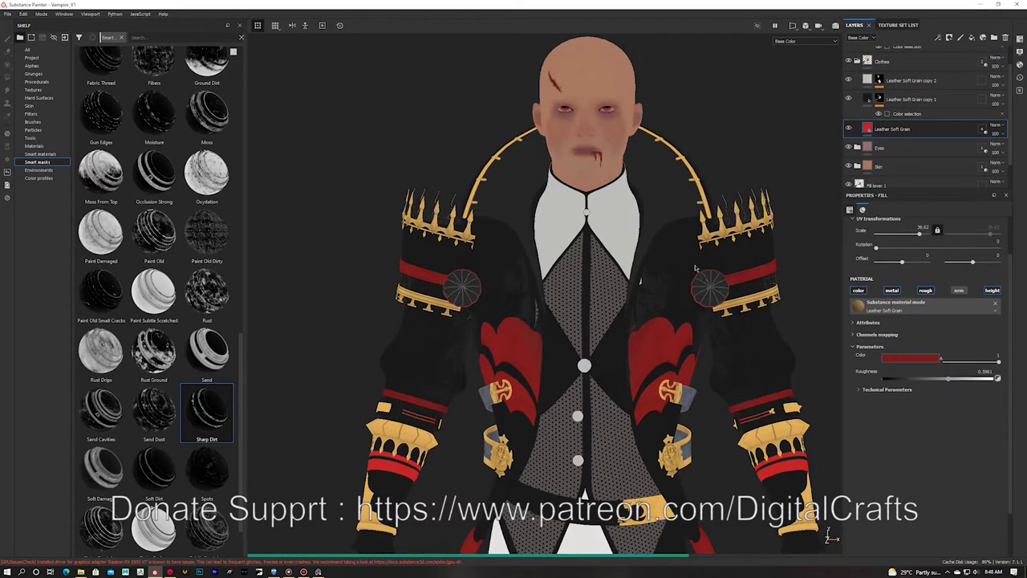
Set the red Leather Soft Grain layers to a muted medium red across the texture sets and save the project.
{"action": "middle_click_drag", "start_coordinate": [671, 270], "coordinate": [644, 270], "text": "alt"}
{"action": "key", "text": "m"}
{"action": "scroll", "coordinate": [491, 164], "scroll_direction": "down", "scroll_amount": 3}
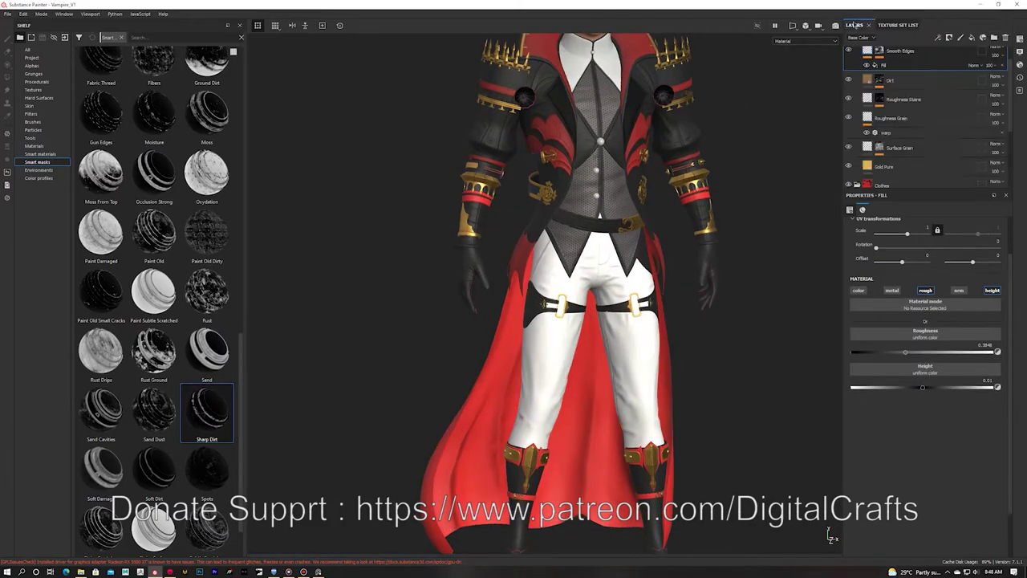
{"action": "scroll", "coordinate": [928, 105], "scroll_direction": "down", "scroll_amount": 3}
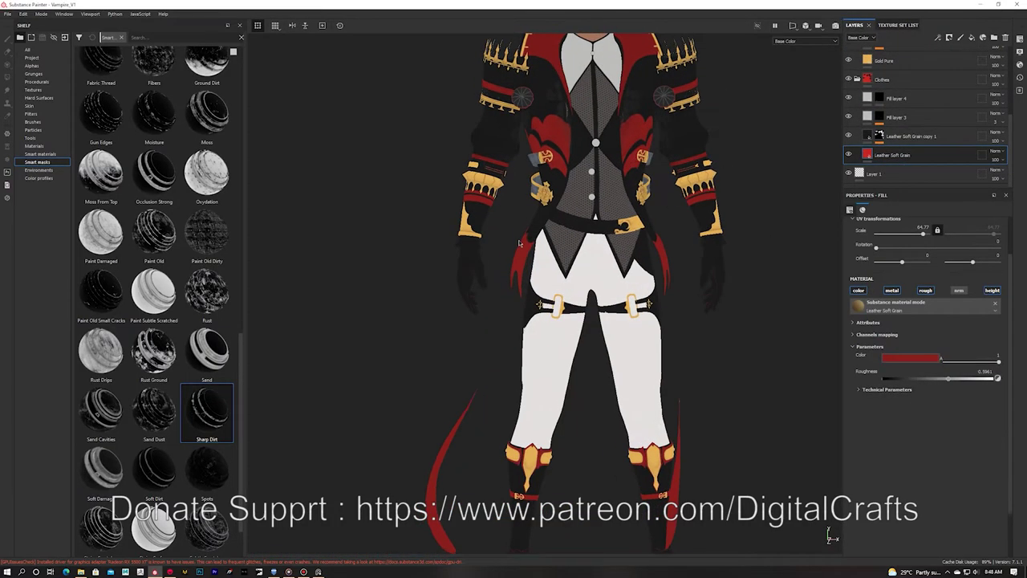
{"action": "key", "text": "m"}
{"action": "middle_click_drag", "start_coordinate": [525, 245], "coordinate": [546, 386], "text": "alt"}
{"action": "right_click_drag", "start_coordinate": [546, 241], "coordinate": [554, 313], "text": "alt"}
{"action": "left_click_drag", "start_coordinate": [514, 261], "coordinate": [541, 262], "text": "alt"}
{"action": "middle_click_drag", "start_coordinate": [546, 277], "coordinate": [554, 216], "text": "alt"}
{"action": "key", "text": "ctrl+s"}
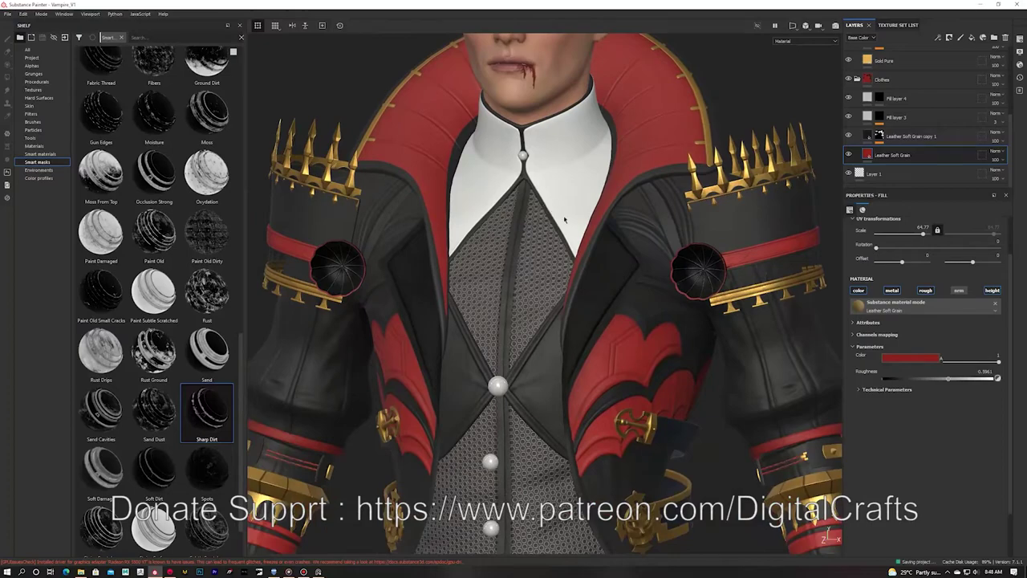
{"action": "middle_click_drag", "start_coordinate": [554, 297], "coordinate": [541, 263], "text": "alt"}
{"action": "mouse_move", "coordinate": [546, 265]}
{"action": "right_mouse_down", "text": "alt"}
{"action": "mouse_move", "coordinate": [578, 289]}
{"action": "mouse_move", "coordinate": [534, 265]}
{"action": "right_mouse_up", "text": "alt"}
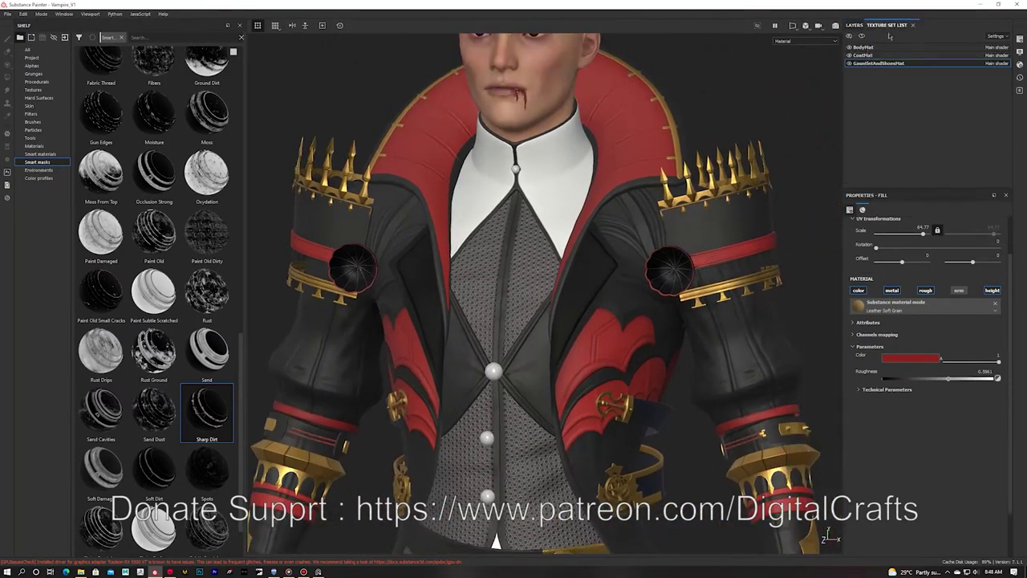
Copy the fill layer masked by ambient occlusion and curvature from CoatMat to the top of GauntletAndShoesMat's layer stack.
{"action": "left_click", "coordinate": [864, 56]}
{"action": "left_click", "coordinate": [855, 25]}
{"action": "scroll", "coordinate": [906, 84], "scroll_direction": "up", "scroll_amount": 1}
{"action": "left_click_drag", "start_coordinate": [898, 77], "coordinate": [898, 50]}
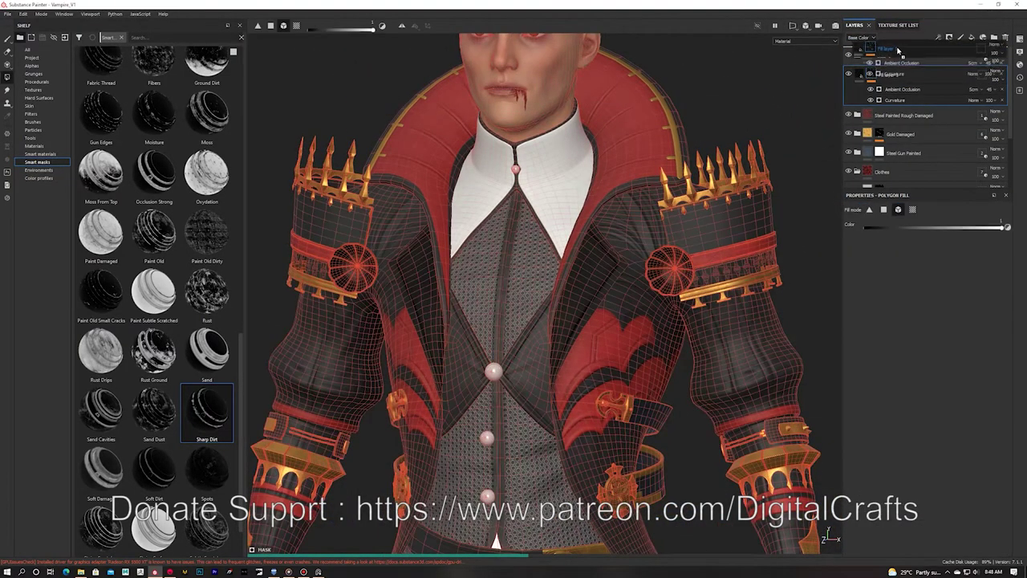
{"action": "left_click", "coordinate": [8, 40]}
{"action": "left_click", "coordinate": [862, 56]}
{"action": "left_click", "coordinate": [896, 25]}
{"action": "left_click", "coordinate": [871, 64]}
{"action": "left_click", "coordinate": [854, 25]}
{"action": "left_click_drag", "start_coordinate": [891, 76], "coordinate": [890, 49]}
{"action": "right_click_drag", "start_coordinate": [711, 101], "coordinate": [572, 49], "text": "alt"}
{"action": "middle_click_drag", "start_coordinate": [571, 49], "coordinate": [602, 11], "text": "alt"}
{"action": "middle_click_drag", "start_coordinate": [764, 247], "coordinate": [719, 70], "text": "alt"}
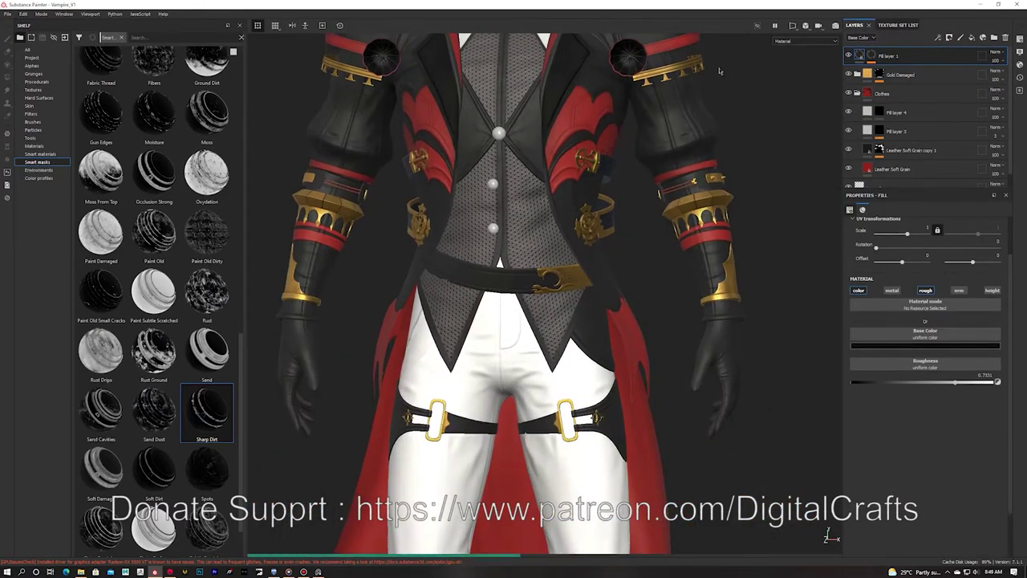
{"action": "middle_click_drag", "start_coordinate": [714, 129], "coordinate": [755, 389], "text": "alt"}
{"action": "right_click_drag", "start_coordinate": [755, 389], "coordinate": [806, 365], "text": "alt"}
In CoatMat's Clothes folder, add a fill layer above Fill layer 3 with a very dark red base colour and roughness about 0.96.
{"action": "left_click", "coordinate": [896, 25]}
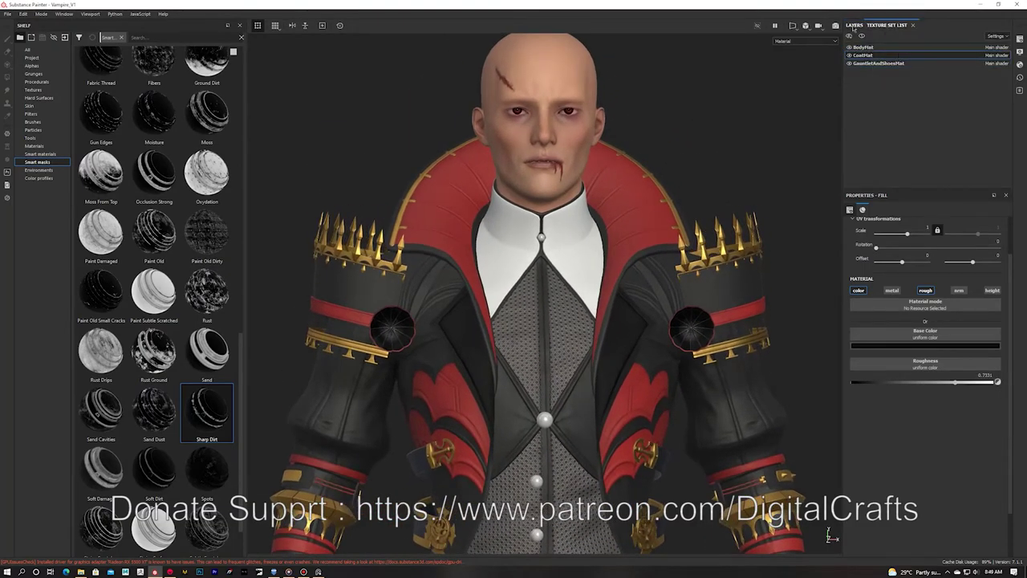
{"action": "left_click", "coordinate": [854, 26]}
{"action": "left_click", "coordinate": [898, 121]}
{"action": "left_click_drag", "start_coordinate": [722, 150], "coordinate": [750, 153], "text": "alt"}
{"action": "middle_click_drag", "start_coordinate": [750, 153], "coordinate": [752, 98], "text": "alt"}
{"action": "left_click", "coordinate": [972, 38]}
{"action": "left_click", "coordinate": [923, 346]}
{"action": "left_click", "coordinate": [931, 411]}
{"action": "left_click", "coordinate": [932, 412]}
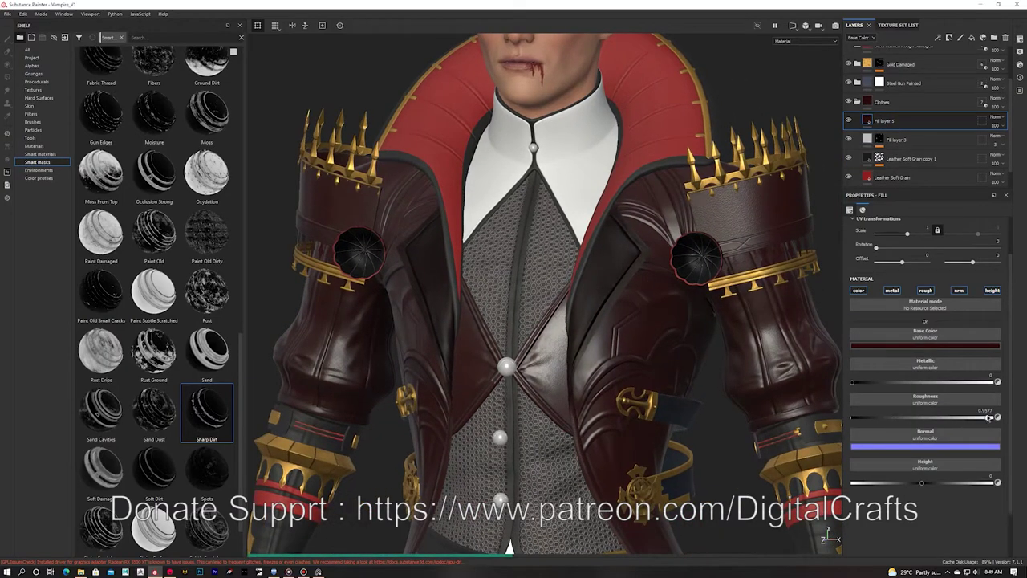
{"action": "left_click_drag", "start_coordinate": [989, 418], "coordinate": [990, 417]}
{"action": "middle_click_drag", "start_coordinate": [722, 297], "coordinate": [676, 305], "text": "alt"}
Give the dark red fill layer a black mask driven by an Ambient Occlusion generator.
{"action": "right_click", "coordinate": [898, 123]}
{"action": "left_click", "coordinate": [923, 139]}
{"action": "left_click_drag", "start_coordinate": [699, 115], "coordinate": [715, 116], "text": "alt"}
{"action": "right_click", "coordinate": [907, 118]}
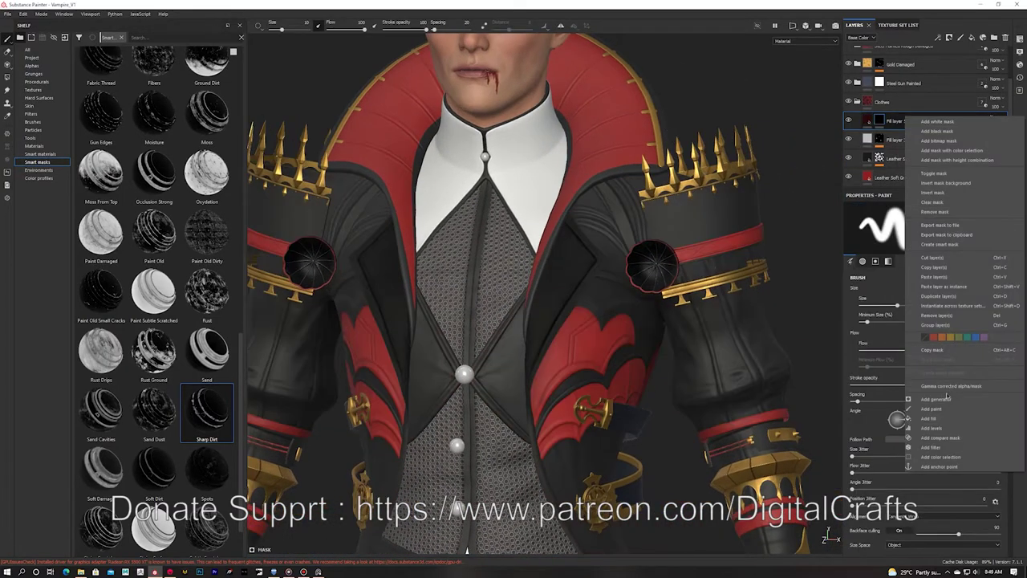
{"action": "left_click", "coordinate": [946, 399]}
{"action": "left_click", "coordinate": [928, 224]}
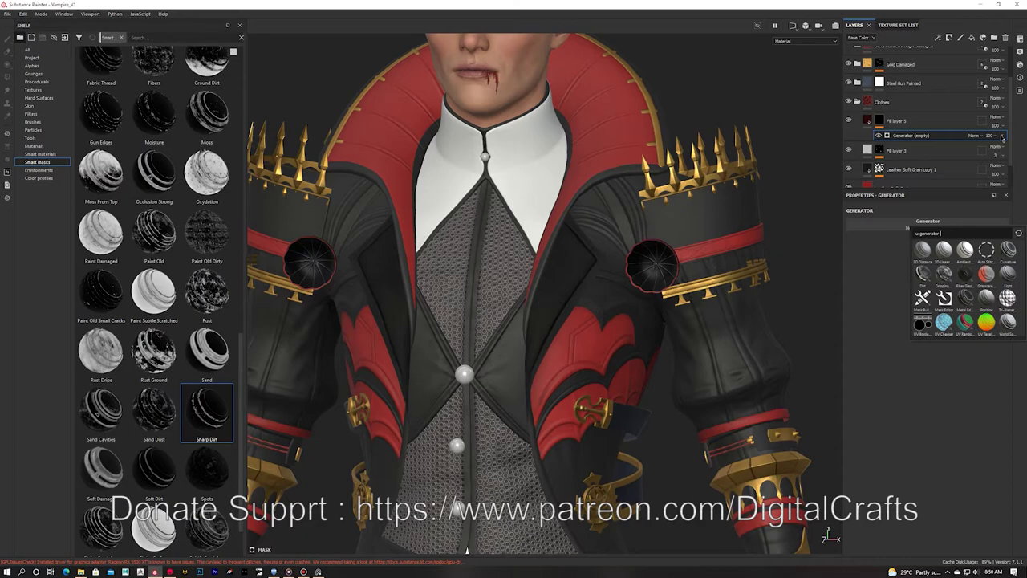
{"action": "left_click", "coordinate": [964, 252]}
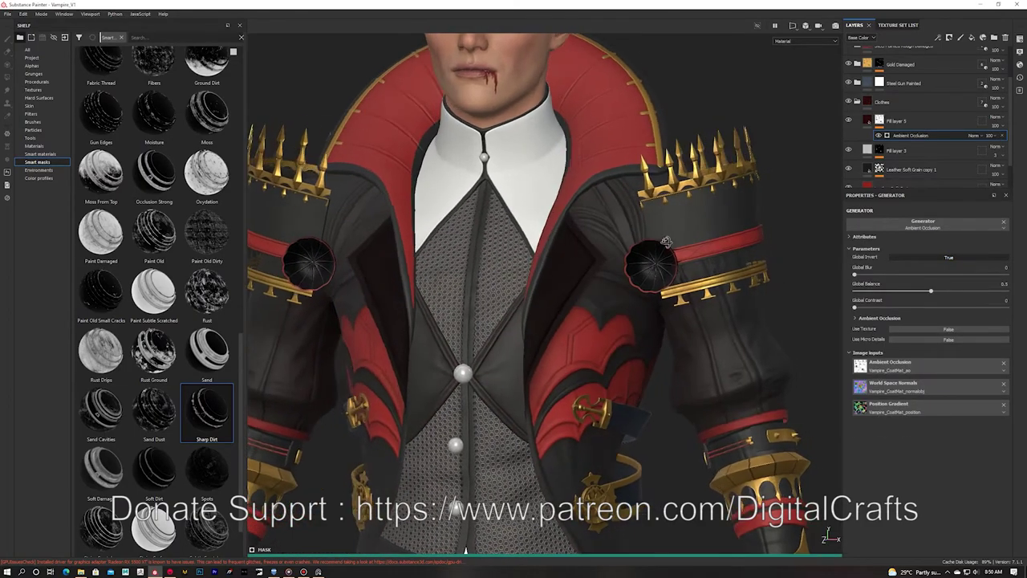
{"action": "left_click_drag", "start_coordinate": [655, 230], "coordinate": [661, 229], "text": "alt"}
{"action": "left_click", "coordinate": [880, 120], "text": "alt"}
{"action": "left_click", "coordinate": [868, 120]}
{"action": "left_click", "coordinate": [880, 121]}
Add a BnW Spots 2 fill to the dark red layer's mask with scale 5.2 and Multiply blending.
{"action": "right_click", "coordinate": [909, 119]}
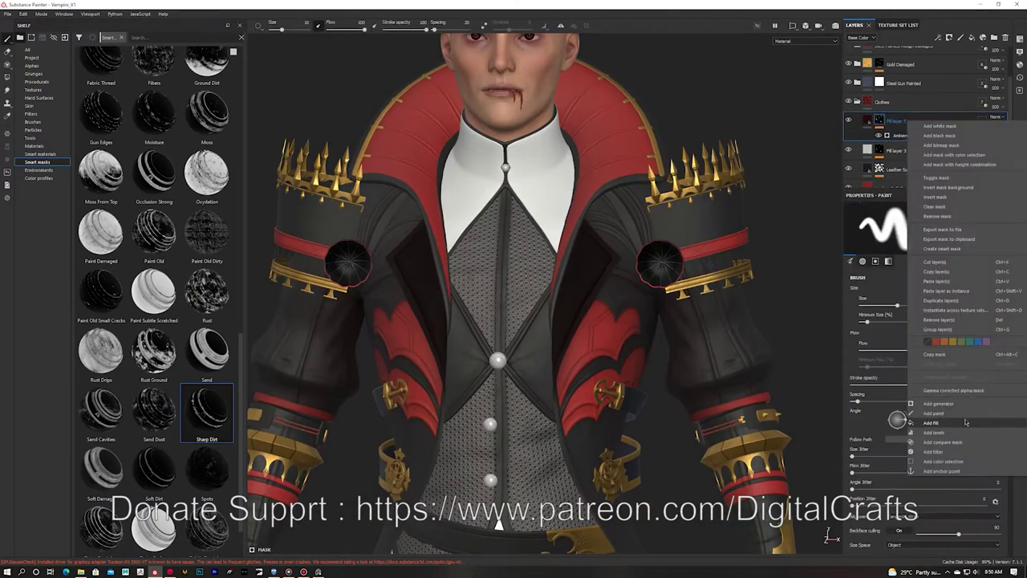
{"action": "left_click", "coordinate": [965, 422]}
{"action": "left_click", "coordinate": [37, 50]}
{"action": "left_click", "coordinate": [37, 82]}
{"action": "left_click_drag", "start_coordinate": [207, 192], "coordinate": [891, 294]}
{"action": "left_click_drag", "start_coordinate": [691, 241], "coordinate": [654, 240], "text": "alt"}
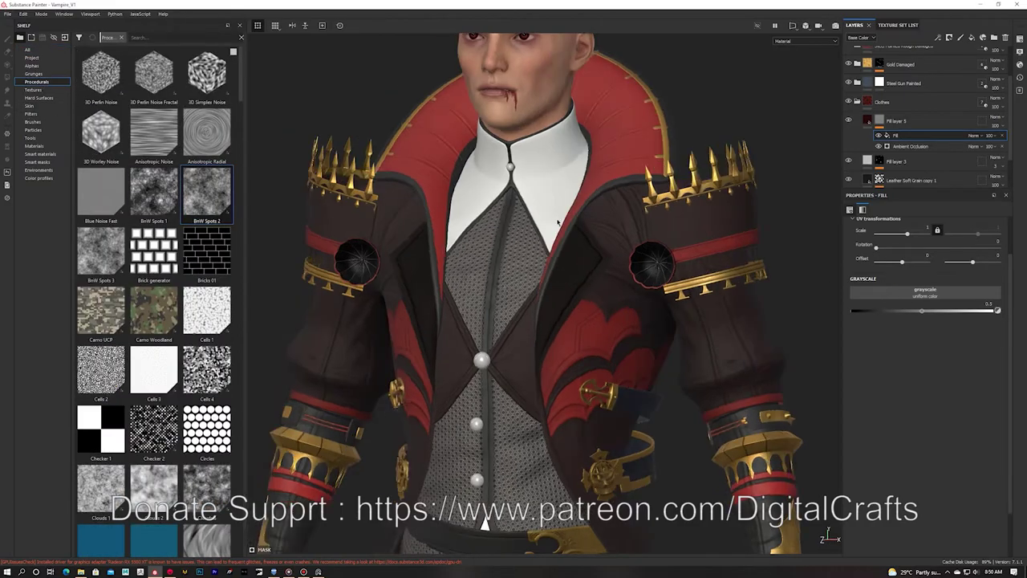
{"action": "scroll", "coordinate": [654, 239], "scroll_direction": "up", "scroll_amount": 1}
{"action": "left_click", "coordinate": [881, 120], "text": "alt"}
{"action": "left_click", "coordinate": [926, 135]}
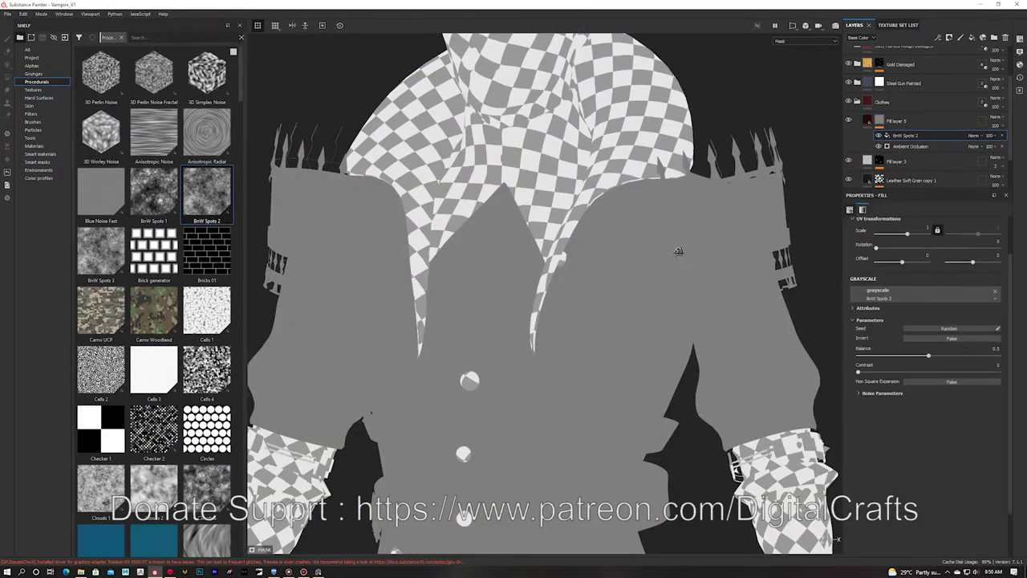
{"action": "scroll", "coordinate": [909, 276], "scroll_direction": "up", "scroll_amount": 1}
{"action": "left_click_drag", "start_coordinate": [908, 282], "coordinate": [911, 282]}
{"action": "left_click", "coordinate": [976, 136]}
{"action": "left_click", "coordinate": [984, 181]}
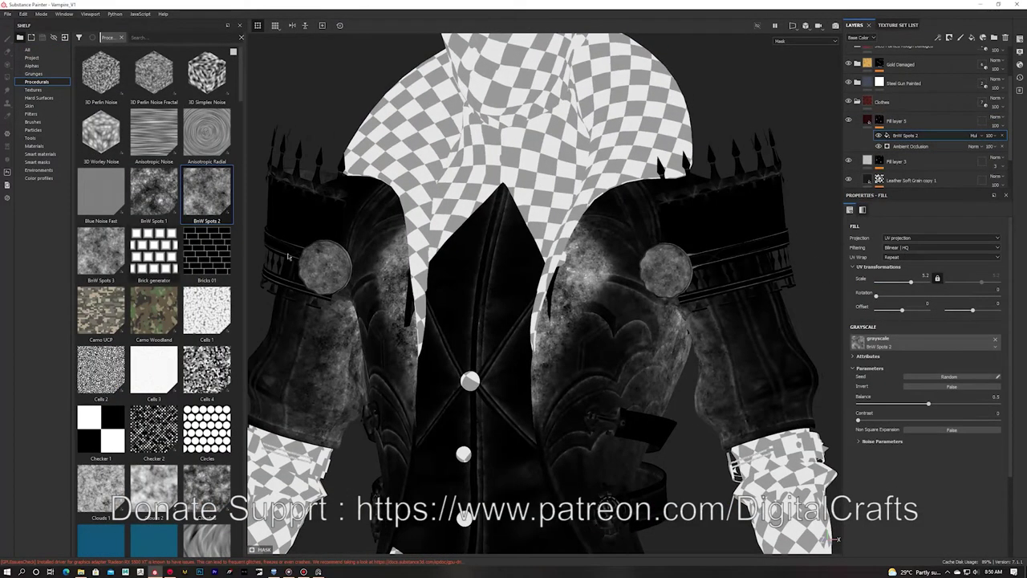
Add a BnW Spots 3 fill to the same mask, change its blending mode and increase its scale.
{"action": "right_click", "coordinate": [913, 120]}
{"action": "left_click", "coordinate": [931, 415]}
{"action": "left_click_drag", "start_coordinate": [101, 252], "coordinate": [923, 341]}
{"action": "left_click", "coordinate": [976, 136]}
{"action": "left_click", "coordinate": [984, 193]}
{"action": "left_click", "coordinate": [976, 137]}
{"action": "left_click", "coordinate": [984, 178]}
{"action": "left_click_drag", "start_coordinate": [908, 282], "coordinate": [914, 283]}
{"action": "left_click", "coordinate": [906, 148]}
{"action": "left_click", "coordinate": [868, 120]}
{"action": "scroll", "coordinate": [691, 225], "scroll_direction": "down", "scroll_amount": 2}
Save the project and export the textures of BodyMat, CoatMat and GauntletAndShoesMat.
{"action": "key", "text": "c"}
{"action": "left_click_drag", "start_coordinate": [698, 225], "coordinate": [674, 153], "text": "alt"}
{"action": "key", "text": "m"}
{"action": "scroll", "coordinate": [675, 153], "scroll_direction": "down", "scroll_amount": 2}
{"action": "middle_click_drag", "start_coordinate": [562, 160], "coordinate": [566, 349], "text": "alt"}
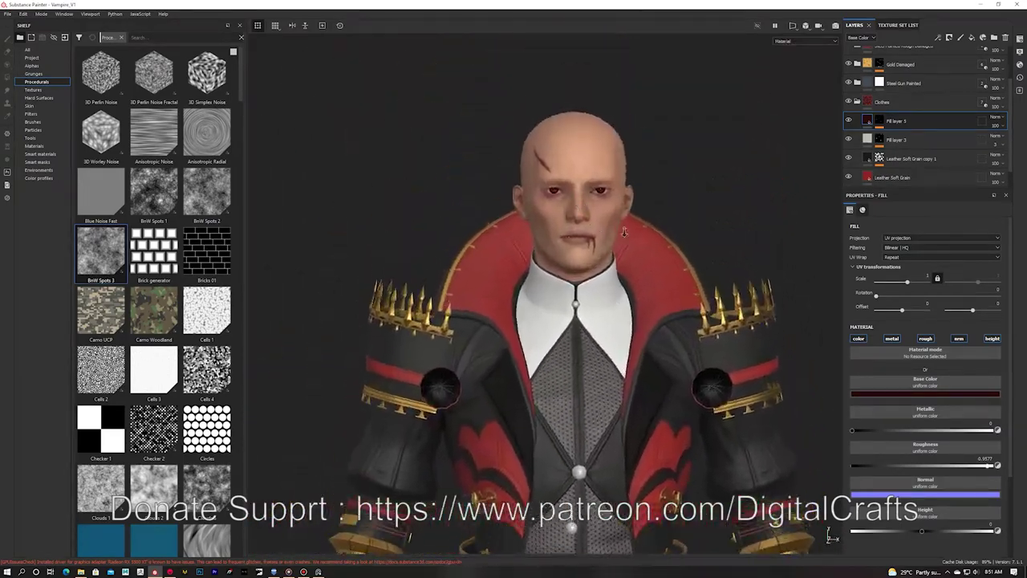
{"action": "scroll", "coordinate": [520, 171], "scroll_direction": "up", "scroll_amount": 1}
{"action": "key", "text": "ctrl+s"}
{"action": "middle_click_drag", "start_coordinate": [573, 200], "coordinate": [534, 240], "text": "alt"}
{"action": "left_click", "coordinate": [8, 14]}
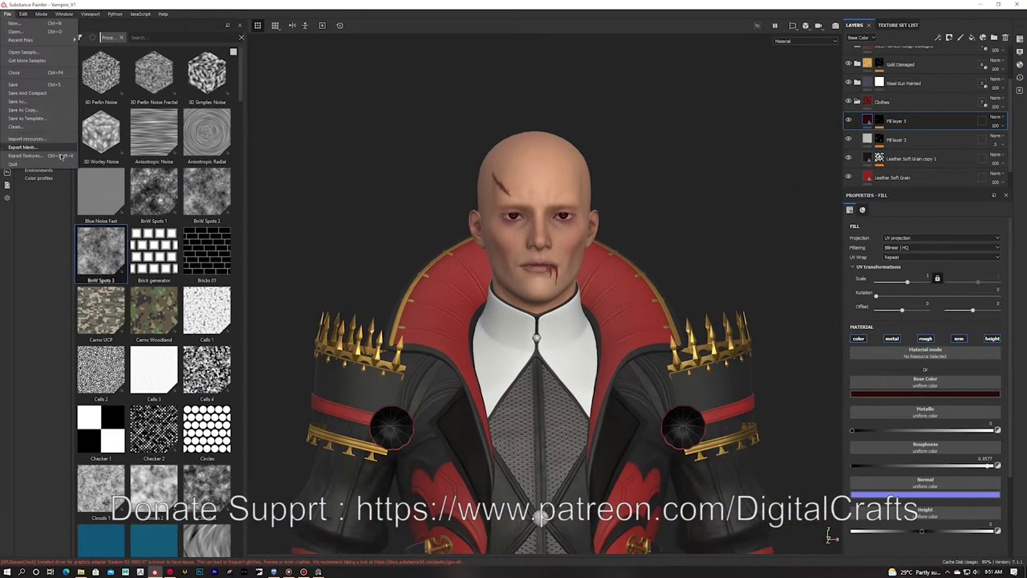
{"action": "left_click", "coordinate": [22, 156]}
{"action": "left_click", "coordinate": [706, 427]}
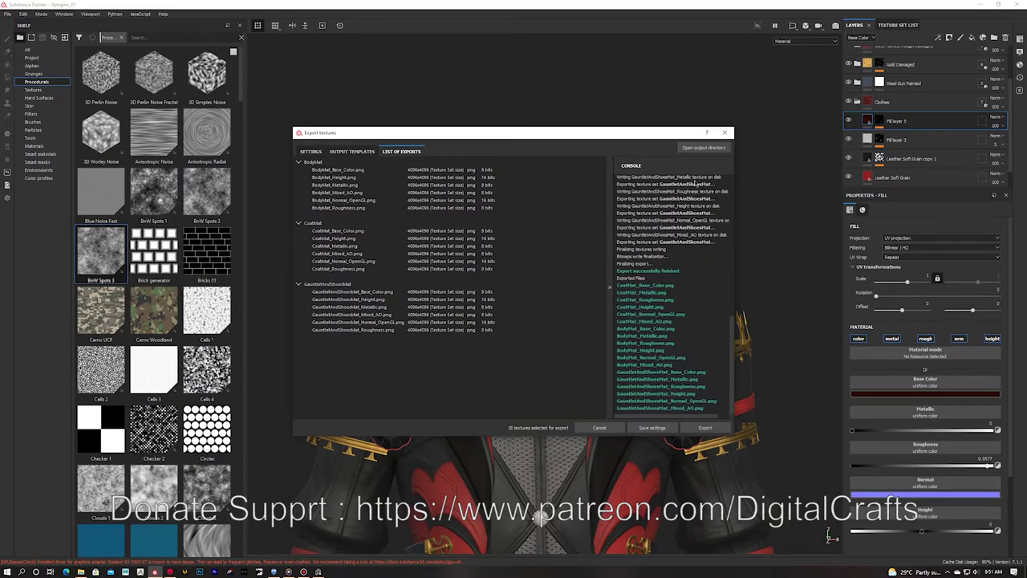
{"action": "key", "text": "Escape"}
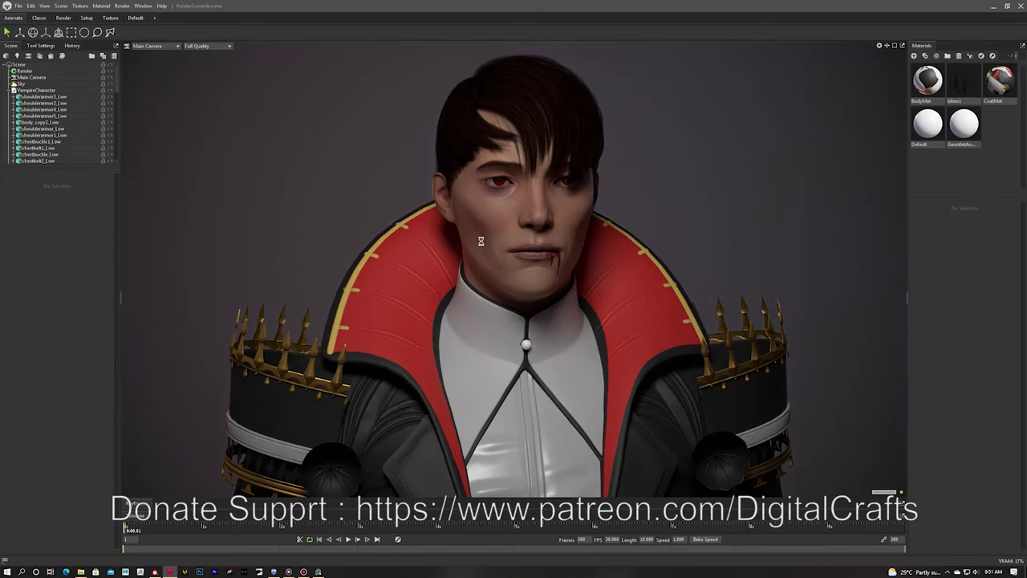
In Marmoset Toolbag, load the exported GauntletAndShoesMat normal, base colour, roughness and metallic maps into the gauntlet material.
{"action": "scroll", "coordinate": [362, 252], "scroll_direction": "down", "scroll_amount": 3}
{"action": "middle_click_drag", "start_coordinate": [361, 252], "coordinate": [365, 133]}
{"action": "scroll", "coordinate": [360, 285], "scroll_direction": "down", "scroll_amount": 4}
{"action": "scroll", "coordinate": [372, 218], "scroll_direction": "up", "scroll_amount": 2}
{"action": "left_click", "coordinate": [293, 394]}
{"action": "left_click", "coordinate": [921, 231]}
{"action": "left_click", "coordinate": [550, 185]}
{"action": "left_click", "coordinate": [524, 186]}
{"action": "double_click", "coordinate": [406, 327]}
{"action": "double_click", "coordinate": [415, 241]}
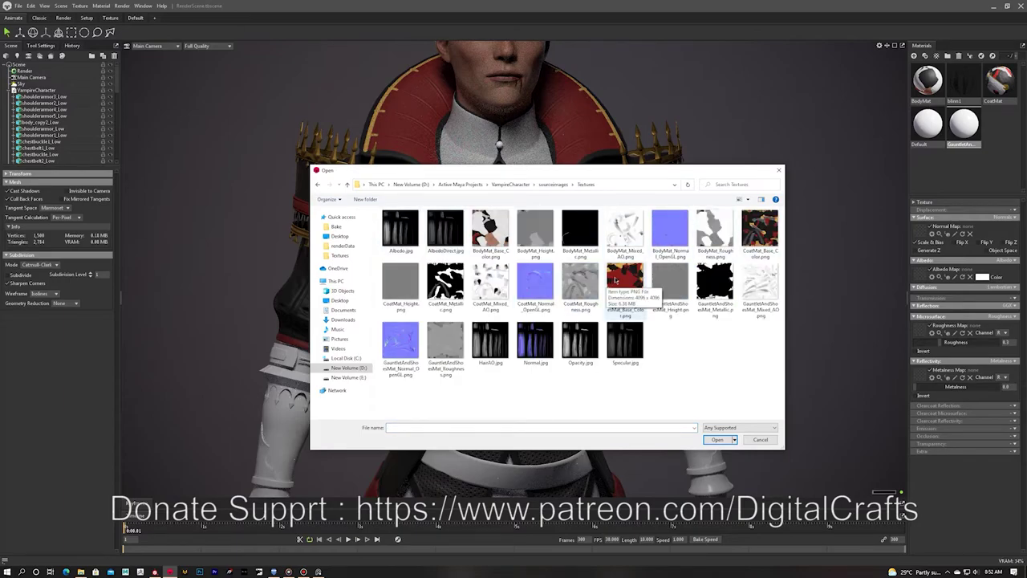
{"action": "double_click", "coordinate": [616, 280]}
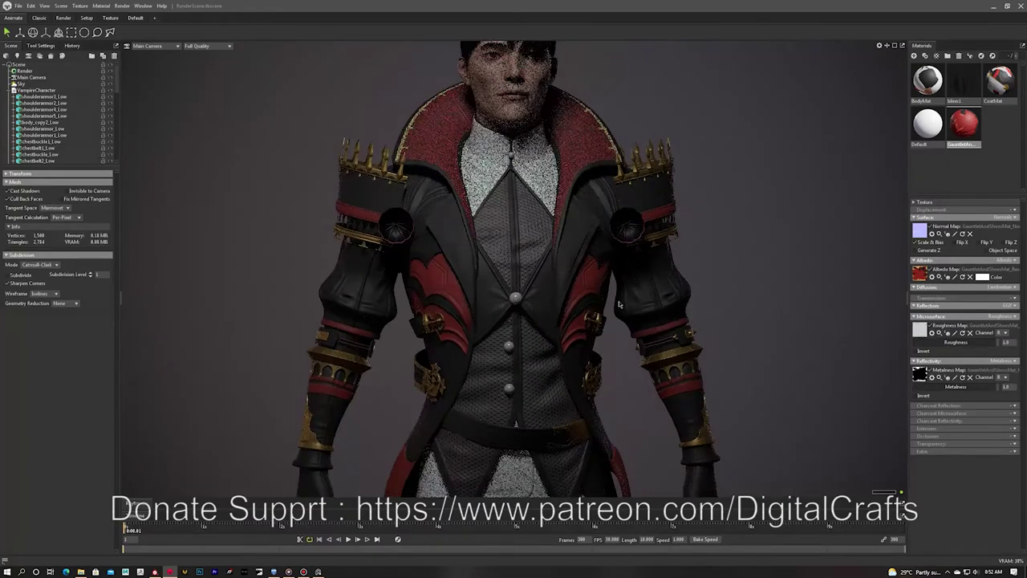
Widen Light 3's spot angle to 27.12 and set its sphere diameter to 75.99.
{"action": "left_click", "coordinate": [24, 71]}
{"action": "scroll", "coordinate": [312, 248], "scroll_direction": "down", "scroll_amount": 5}
{"action": "left_click_drag", "start_coordinate": [312, 249], "coordinate": [336, 269]}
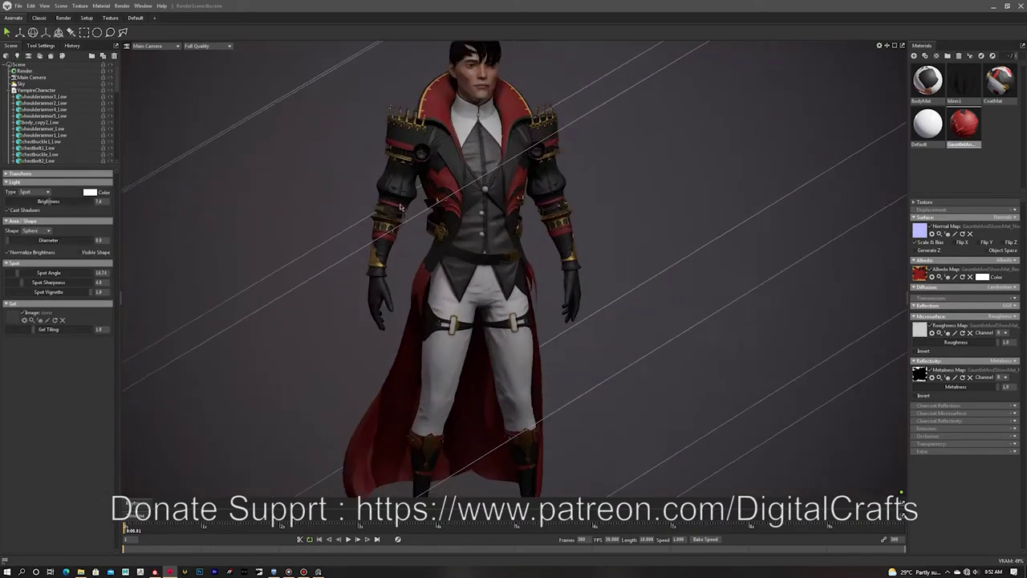
{"action": "right_click_drag", "start_coordinate": [400, 207], "coordinate": [211, 210]}
{"action": "left_click_drag", "start_coordinate": [23, 274], "coordinate": [26, 273]}
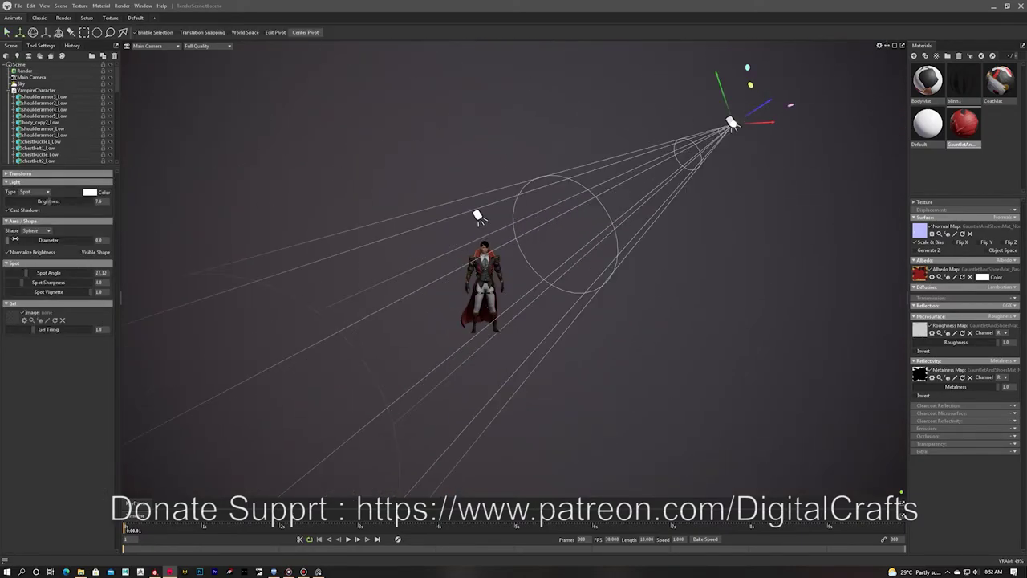
{"action": "left_click_drag", "start_coordinate": [49, 239], "coordinate": [52, 240]}
{"action": "right_click_drag", "start_coordinate": [132, 241], "coordinate": [331, 242]}
{"action": "middle_click_drag", "start_coordinate": [331, 242], "coordinate": [410, 368]}
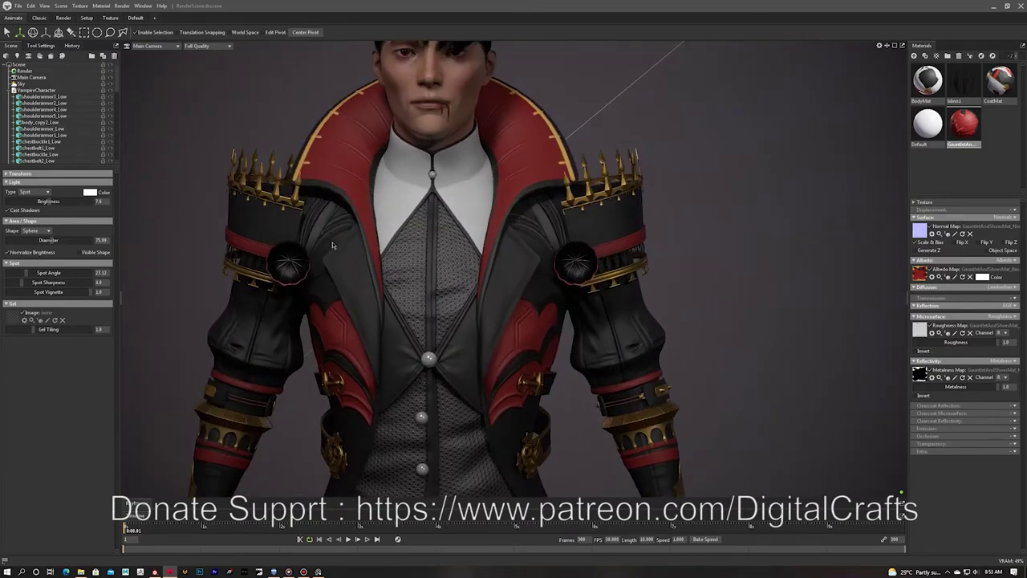
{"action": "right_click_drag", "start_coordinate": [411, 368], "coordinate": [365, 367]}
Set Light 3's brightness to 7.861.
{"action": "left_click_drag", "start_coordinate": [50, 201], "coordinate": [51, 201]}
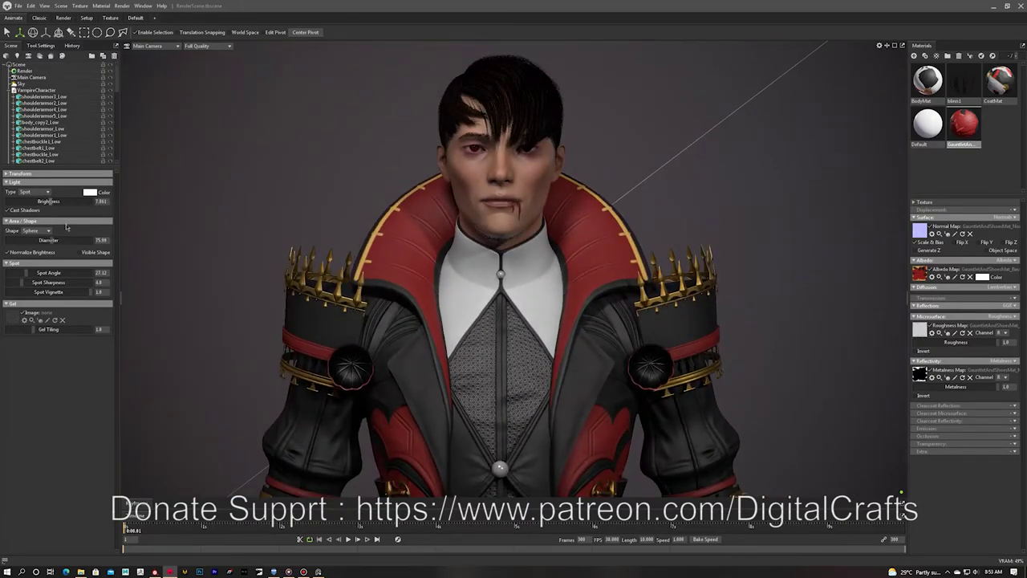
{"action": "right_click_drag", "start_coordinate": [232, 361], "coordinate": [189, 362]}
{"action": "middle_click_drag", "start_coordinate": [189, 361], "coordinate": [192, 221]}
{"action": "left_click_drag", "start_coordinate": [192, 220], "coordinate": [277, 228]}
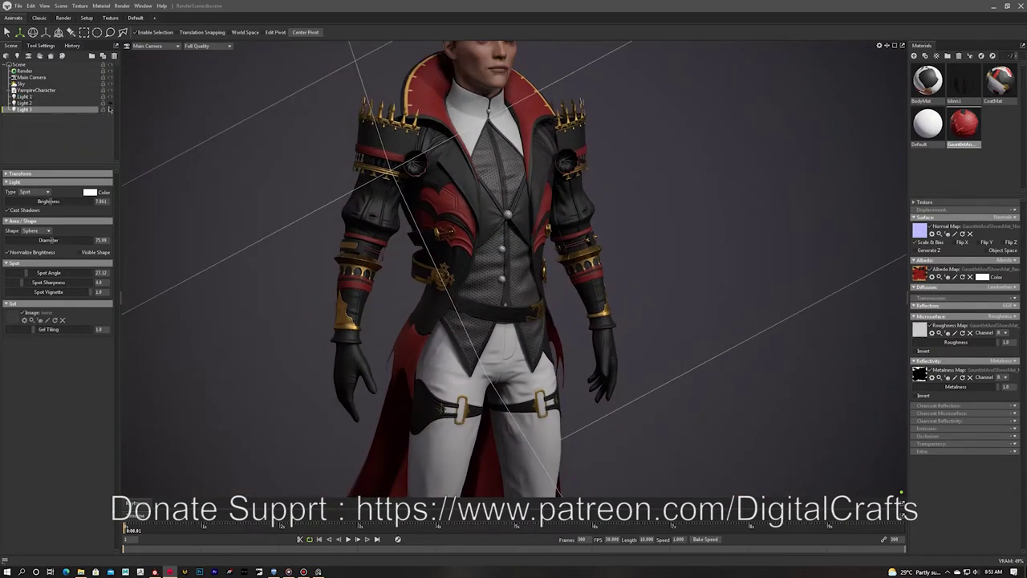
Hide Light 3 in the scene.
{"action": "left_click", "coordinate": [110, 109]}
{"action": "middle_click_drag", "start_coordinate": [123, 122], "coordinate": [137, 167]}
{"action": "right_click_drag", "start_coordinate": [137, 167], "coordinate": [273, 163]}
{"action": "middle_click_drag", "start_coordinate": [284, 258], "coordinate": [282, 202]}
{"action": "scroll", "coordinate": [267, 189], "scroll_direction": "down", "scroll_amount": 2}
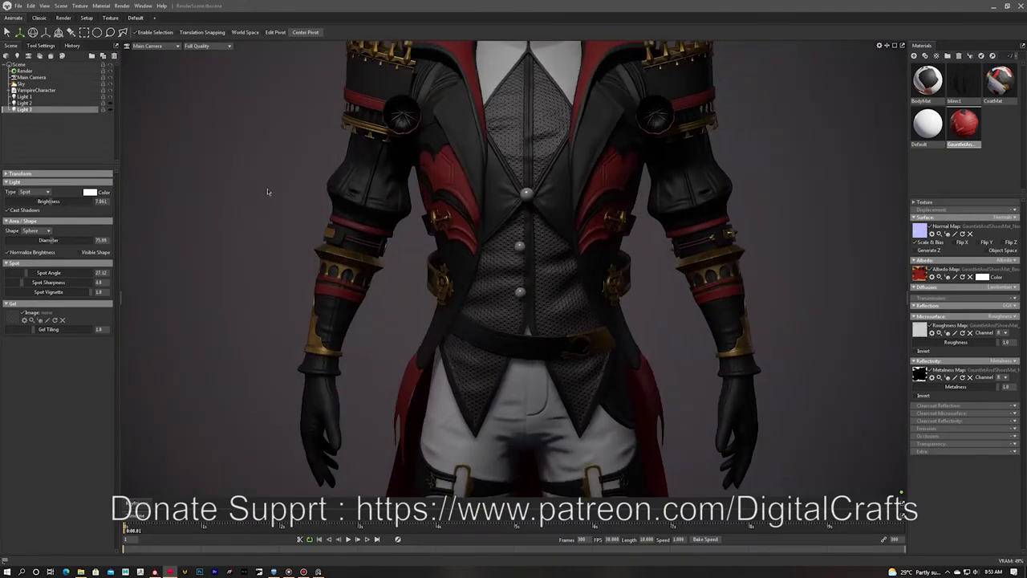
Add a spotlight low beside the character's hand with a wider spot angle, and give it a Rectangle area shape.
{"action": "scroll", "coordinate": [375, 223], "scroll_direction": "up", "scroll_amount": 4}
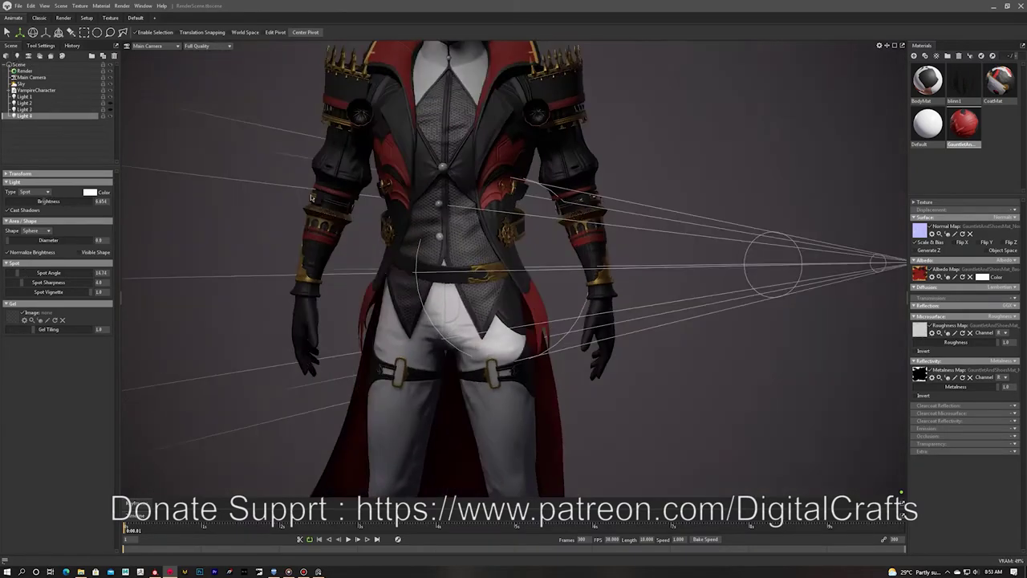
{"action": "scroll", "coordinate": [311, 194], "scroll_direction": "down", "scroll_amount": 3}
{"action": "left_click_drag", "start_coordinate": [310, 194], "coordinate": [321, 241]}
{"action": "left_click_drag", "start_coordinate": [830, 491], "coordinate": [643, 373]}
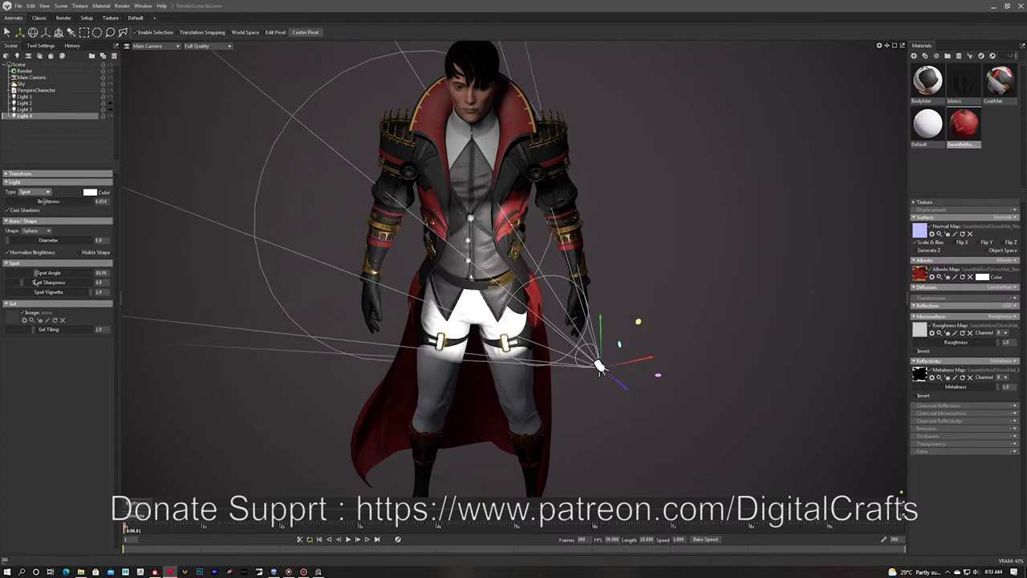
{"action": "left_click", "coordinate": [33, 230]}
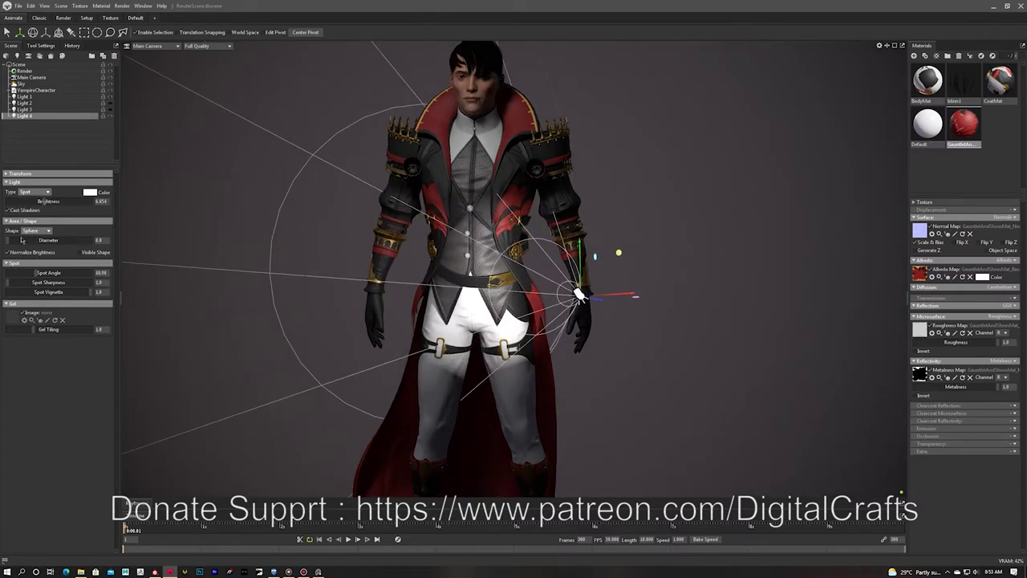
{"action": "left_click", "coordinate": [25, 249]}
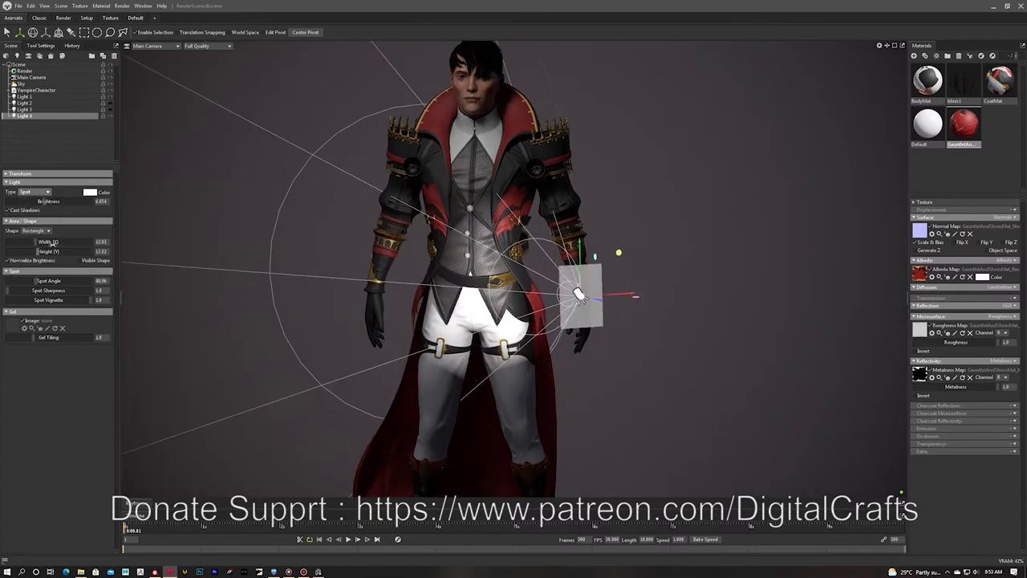
Adjust Light 4's rectangle size and brightness, and move the light beside the character's hand.
{"action": "left_click_drag", "start_coordinate": [38, 251], "coordinate": [53, 244]}
{"action": "left_click", "coordinate": [37, 214]}
{"action": "scroll", "coordinate": [345, 285], "scroll_direction": "down", "scroll_amount": 3}
{"action": "left_click_drag", "start_coordinate": [337, 283], "coordinate": [401, 290]}
{"action": "left_click_drag", "start_coordinate": [670, 206], "coordinate": [665, 233]}
{"action": "left_click_drag", "start_coordinate": [44, 202], "coordinate": [40, 203]}
{"action": "left_click_drag", "start_coordinate": [664, 228], "coordinate": [636, 270]}
{"action": "key", "text": "e"}
{"action": "key", "text": "w"}
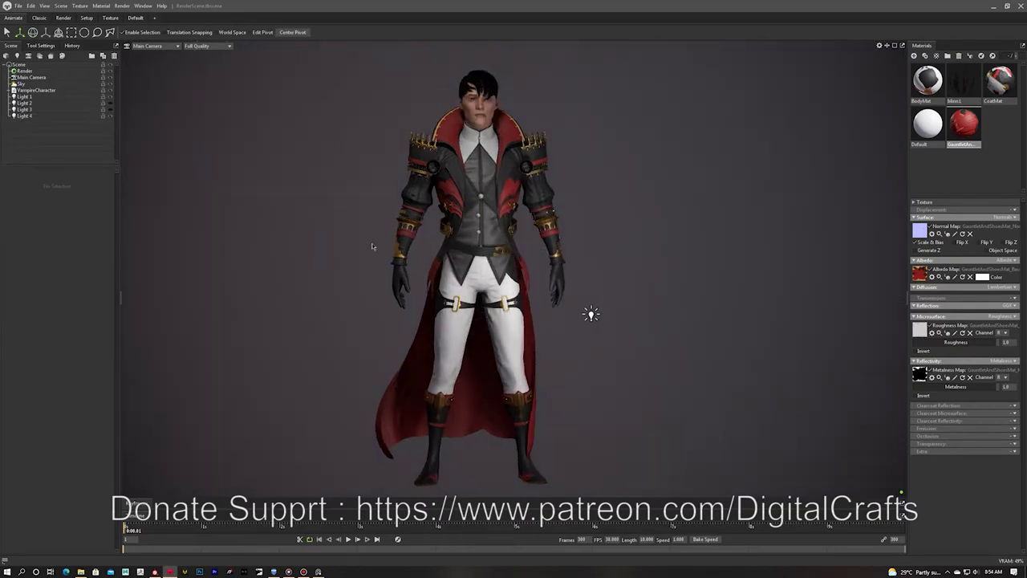
Examine the lit face, collar, coat and arms of the character up close.
{"action": "scroll", "coordinate": [373, 247], "scroll_direction": "up", "scroll_amount": 5}
{"action": "middle_click_drag", "start_coordinate": [302, 113], "coordinate": [287, 233], "text": "alt"}
{"action": "left_click_drag", "start_coordinate": [286, 234], "coordinate": [385, 218], "text": "alt"}
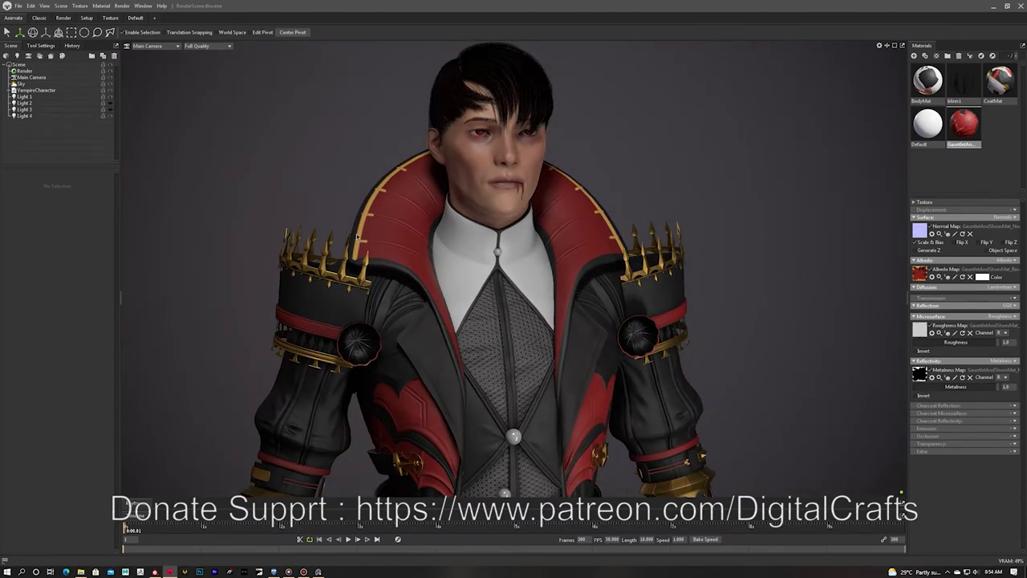
{"action": "left_click", "coordinate": [390, 206]}
{"action": "left_click", "coordinate": [390, 206]}
{"action": "left_click", "coordinate": [390, 206]}
{"action": "left_click_drag", "start_coordinate": [387, 271], "coordinate": [672, 304], "text": "alt"}
{"action": "left_click", "coordinate": [328, 387]}
{"action": "middle_click_drag", "start_coordinate": [467, 374], "coordinate": [444, 370], "text": "alt"}
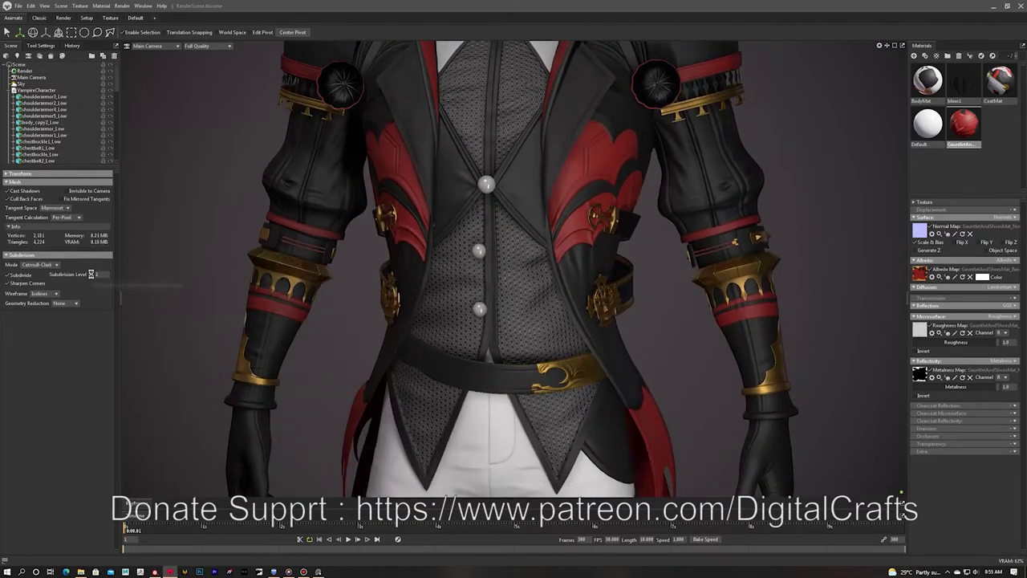
Enable Height displacement on the gauntlet material and load the Vampire_GauntletAndShoesMat height map from the Bake folder.
{"action": "left_click", "coordinate": [1008, 227]}
{"action": "left_click", "coordinate": [922, 226]}
{"action": "left_click", "coordinate": [549, 185]}
{"action": "double_click", "coordinate": [392, 224]}
{"action": "left_click", "coordinate": [490, 268]}
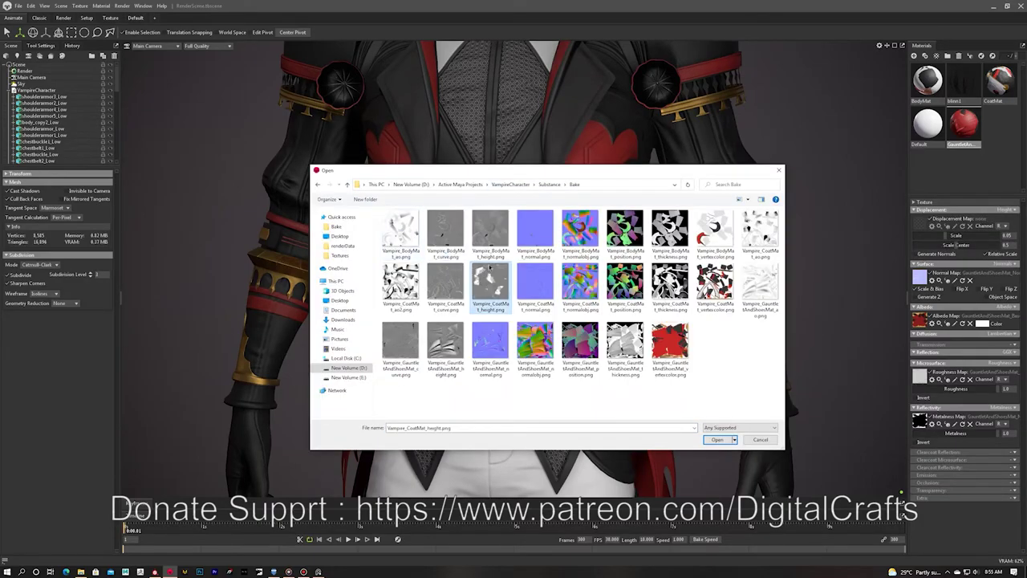
{"action": "left_click", "coordinate": [446, 343]}
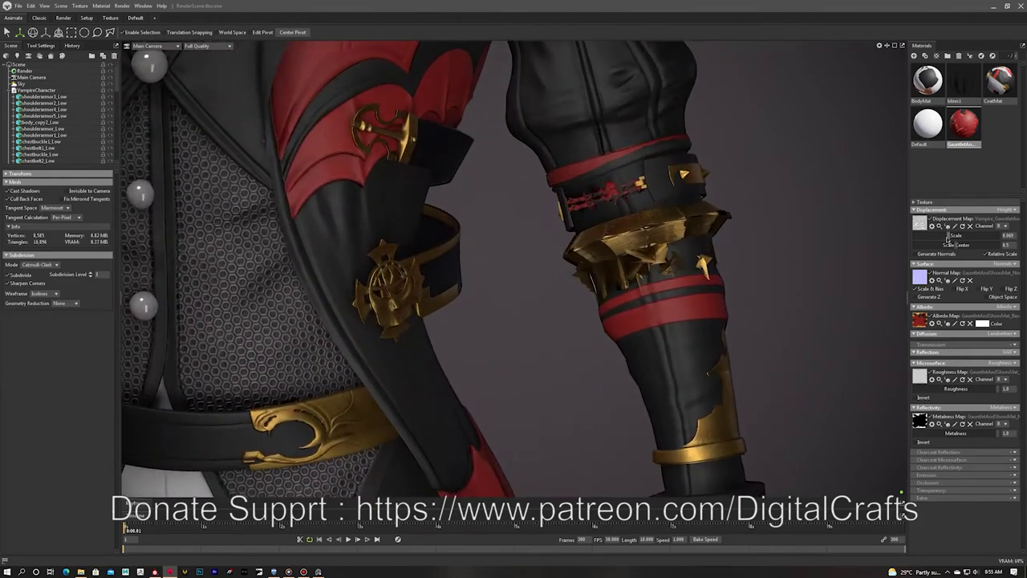
Set the gauntlet material's displacement scale to 0.003 and check the relief on the gauntlet.
{"action": "left_click_drag", "start_coordinate": [948, 236], "coordinate": [929, 241]}
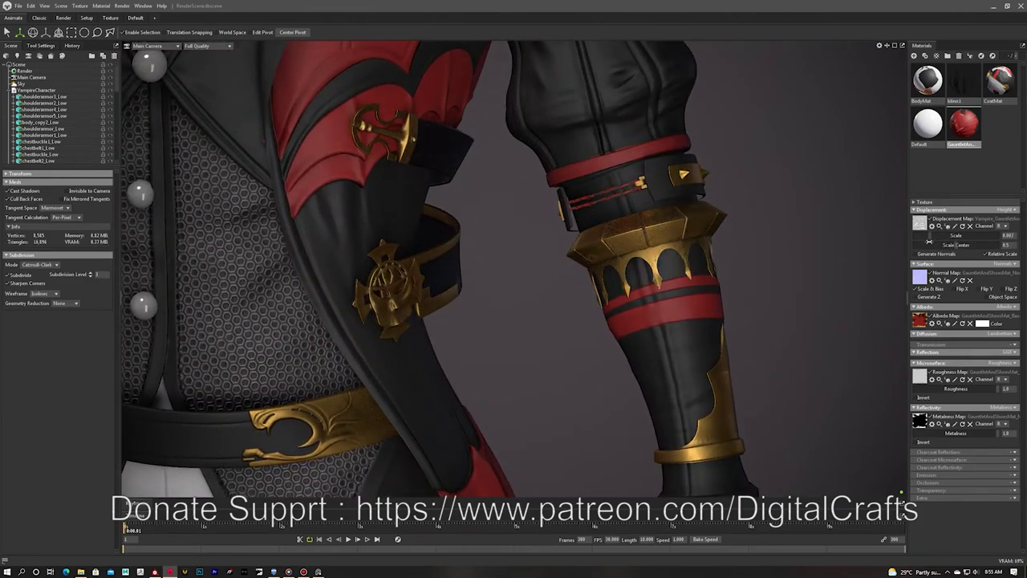
{"action": "left_click_drag", "start_coordinate": [652, 234], "coordinate": [634, 233]}
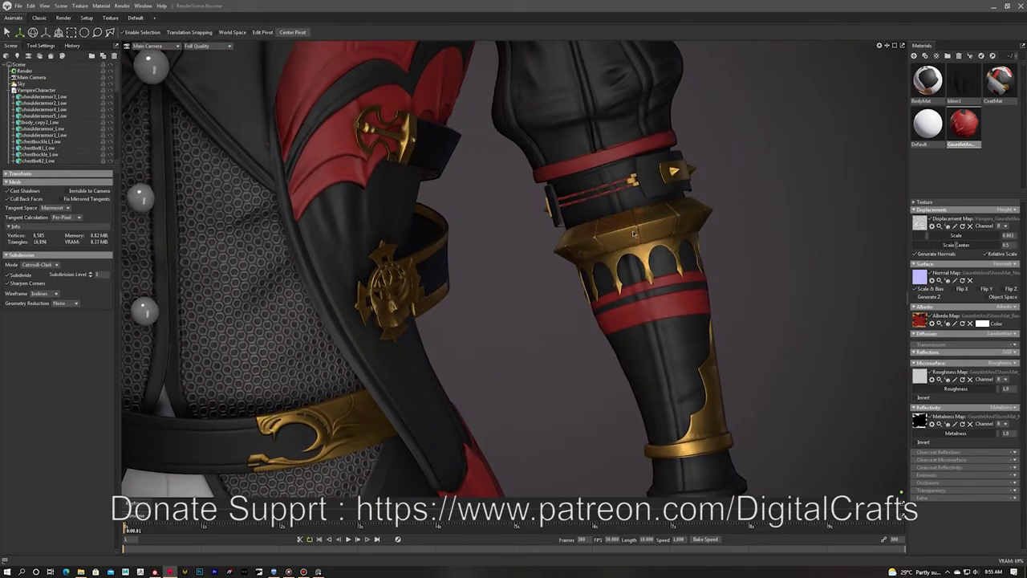
{"action": "middle_click_drag", "start_coordinate": [482, 263], "coordinate": [321, 281]}
{"action": "scroll", "coordinate": [465, 310], "scroll_direction": "up", "scroll_amount": 5}
{"action": "scroll", "coordinate": [466, 310], "scroll_direction": "down", "scroll_amount": 5}
{"action": "middle_click_drag", "start_coordinate": [466, 309], "coordinate": [455, 228]}
Turn off subdivision on the forearm gauntlet mesh and disable Cull Back Faces for the character's meshes.
{"action": "left_click", "coordinate": [16, 275]}
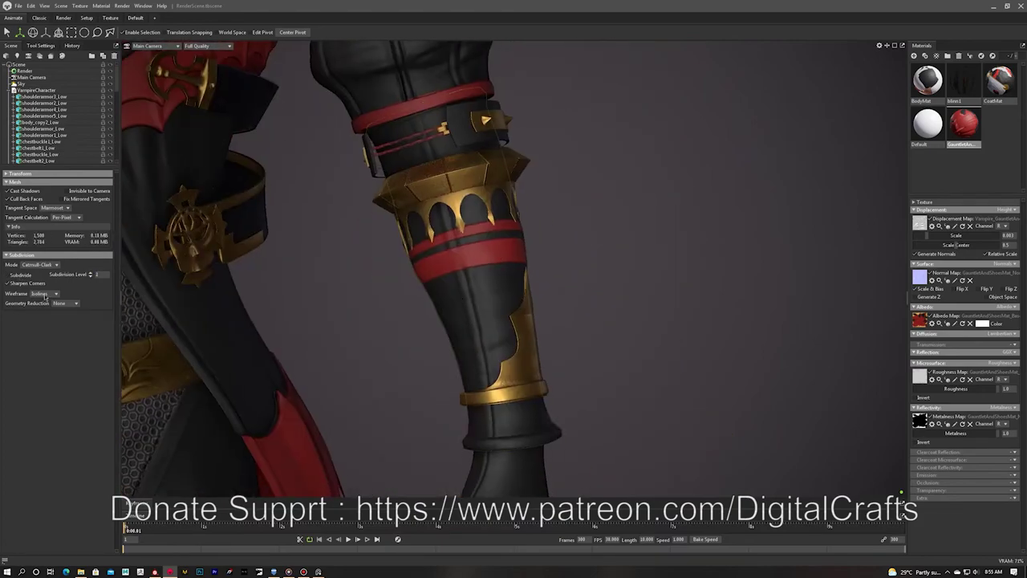
{"action": "scroll", "coordinate": [479, 163], "scroll_direction": "down", "scroll_amount": 3}
{"action": "middle_click_drag", "start_coordinate": [480, 163], "coordinate": [621, 217]}
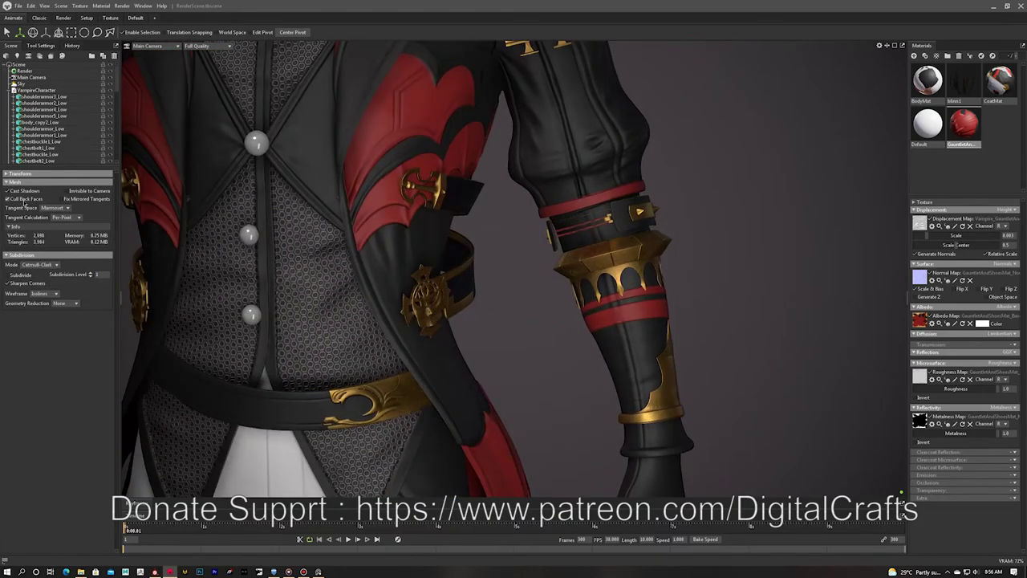
{"action": "left_click", "coordinate": [24, 200]}
{"action": "scroll", "coordinate": [602, 231], "scroll_direction": "down", "scroll_amount": 2}
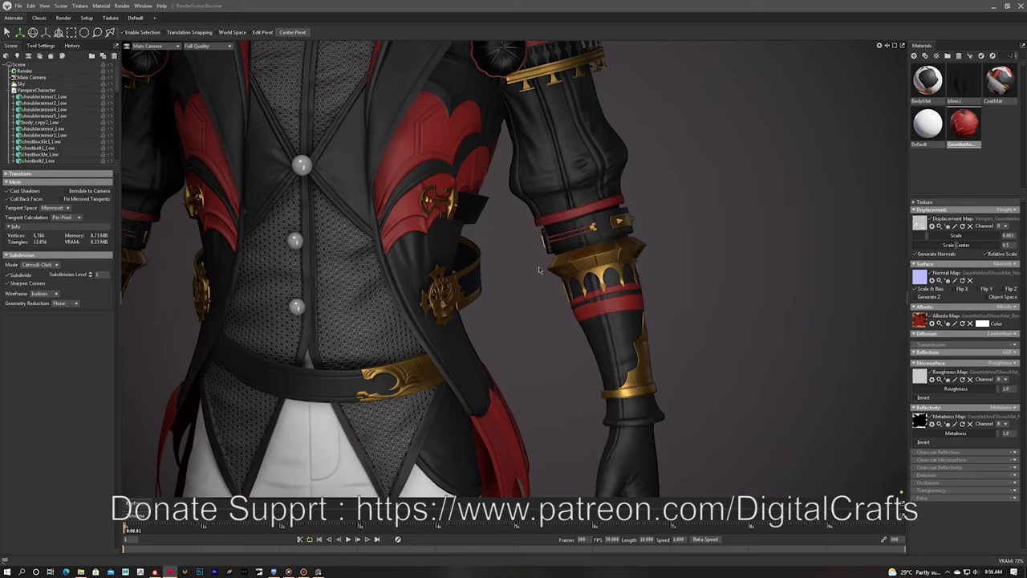
Select the body and shoulder armor meshes in turn and enable Catmull-Clark subdivision on them.
{"action": "middle_click_drag", "start_coordinate": [540, 271], "coordinate": [612, 366]}
{"action": "left_click", "coordinate": [517, 274]}
{"action": "left_click_drag", "start_coordinate": [517, 274], "coordinate": [578, 265]}
{"action": "scroll", "coordinate": [353, 200], "scroll_direction": "down", "scroll_amount": 3}
{"action": "middle_click_drag", "start_coordinate": [350, 194], "coordinate": [415, 310]}
{"action": "left_click_drag", "start_coordinate": [415, 310], "coordinate": [318, 280]}
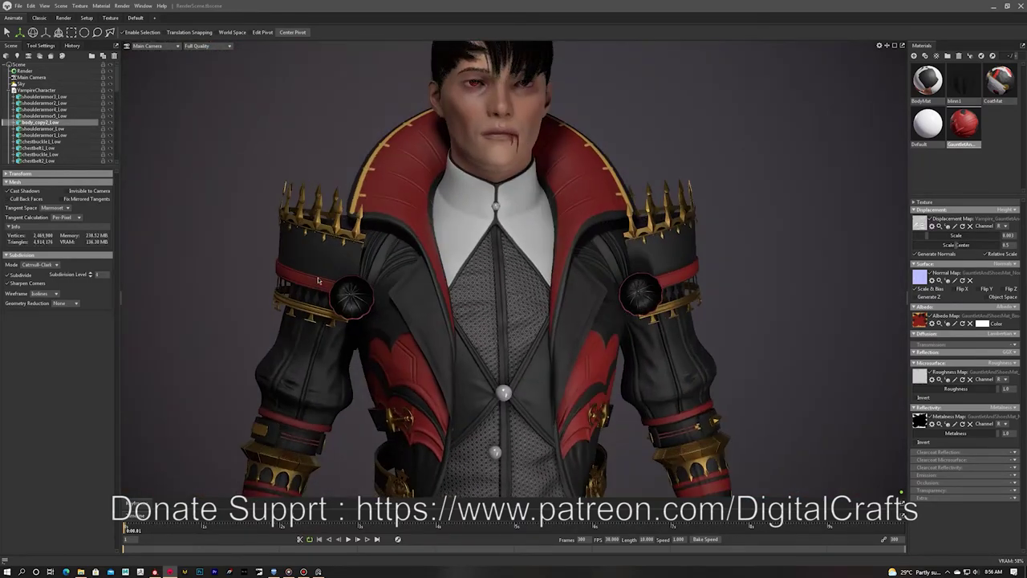
{"action": "middle_click_drag", "start_coordinate": [319, 280], "coordinate": [316, 295]}
{"action": "scroll", "coordinate": [335, 293], "scroll_direction": "down", "scroll_amount": 1}
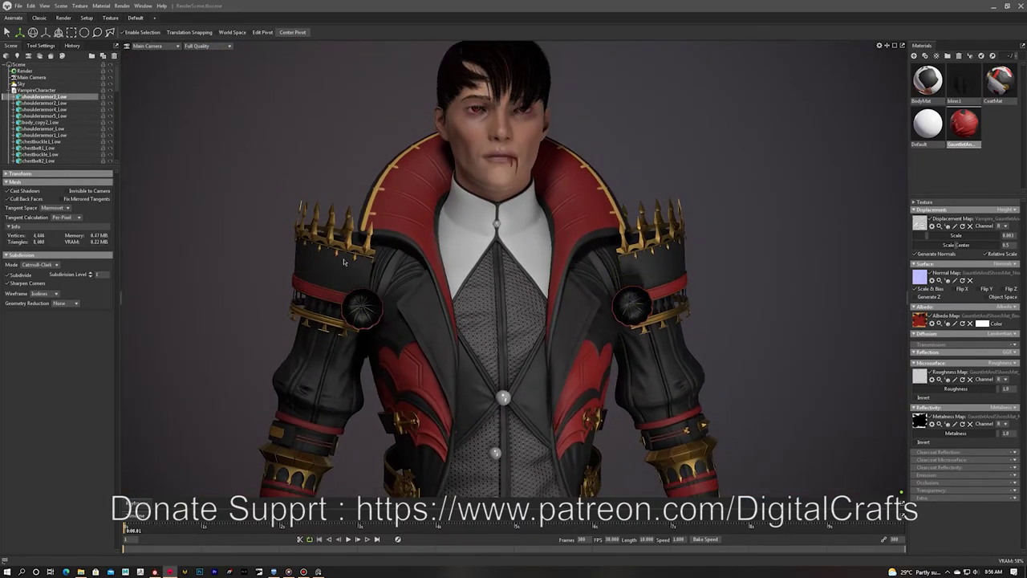
{"action": "left_click", "coordinate": [345, 259]}
Enable subdivision on the thigh strap and lower-body meshes, raising the subdivision level to 2 on the last one.
{"action": "middle_click_drag", "start_coordinate": [345, 262], "coordinate": [346, 77]}
{"action": "middle_click_drag", "start_coordinate": [604, 488], "coordinate": [566, 375]}
{"action": "scroll", "coordinate": [567, 375], "scroll_direction": "up", "scroll_amount": 5}
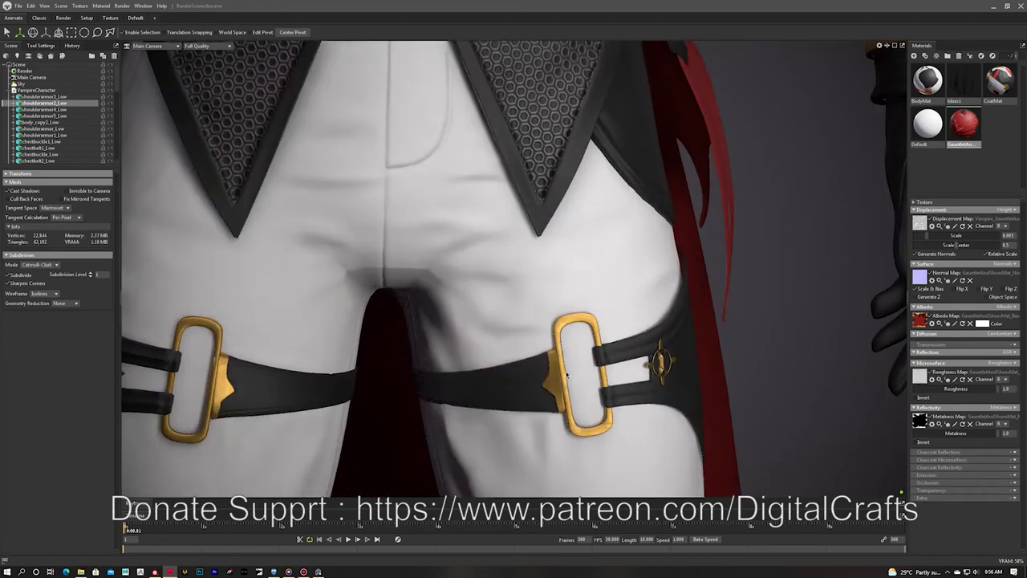
{"action": "left_click", "coordinate": [9, 277]}
{"action": "scroll", "coordinate": [517, 406], "scroll_direction": "down", "scroll_amount": 3}
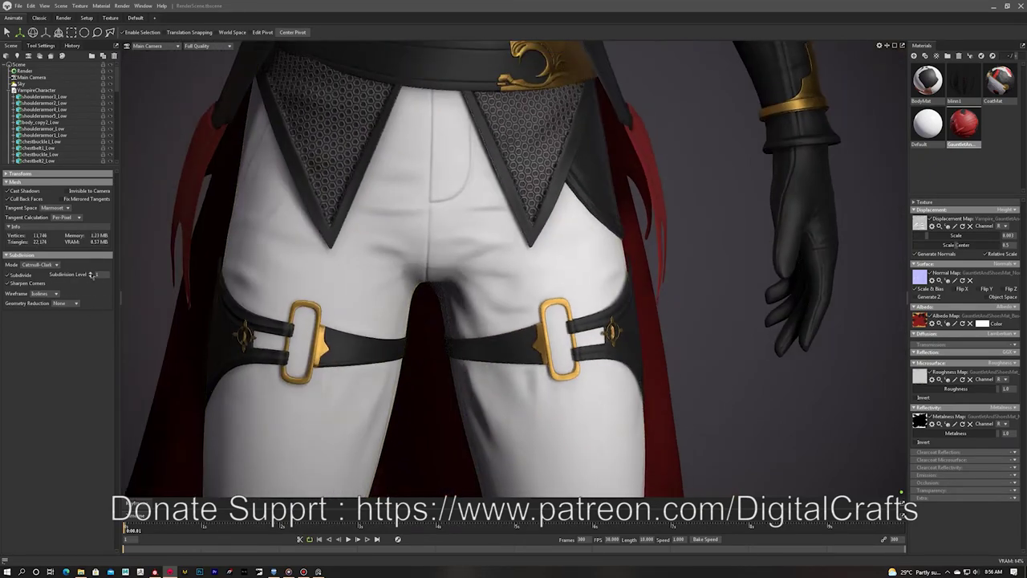
{"action": "left_click", "coordinate": [90, 276]}
{"action": "scroll", "coordinate": [722, 257], "scroll_direction": "down", "scroll_amount": 3}
{"action": "left_click_drag", "start_coordinate": [786, 228], "coordinate": [759, 275]}
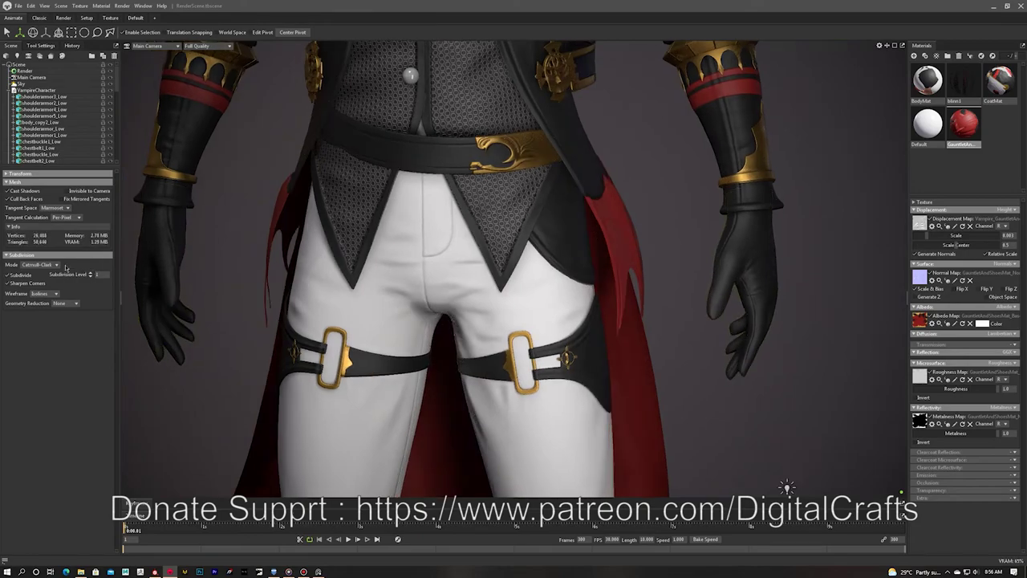
{"action": "left_click", "coordinate": [91, 273]}
{"action": "middle_click_drag", "start_coordinate": [430, 163], "coordinate": [465, 192]}
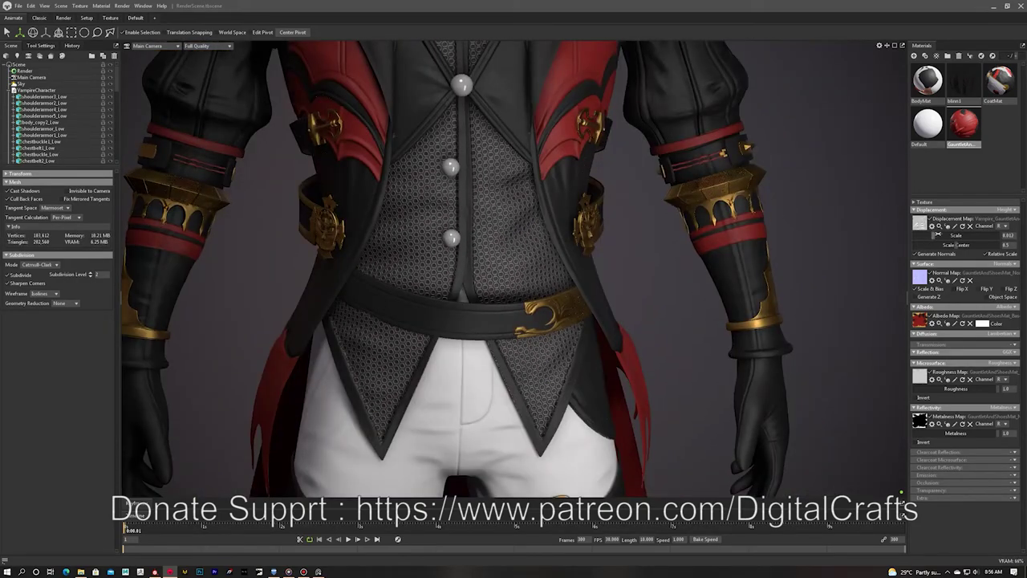
Duplicate the gauntlet material and set the copy's displacement scale to 0.001.
{"action": "left_click", "coordinate": [991, 173]}
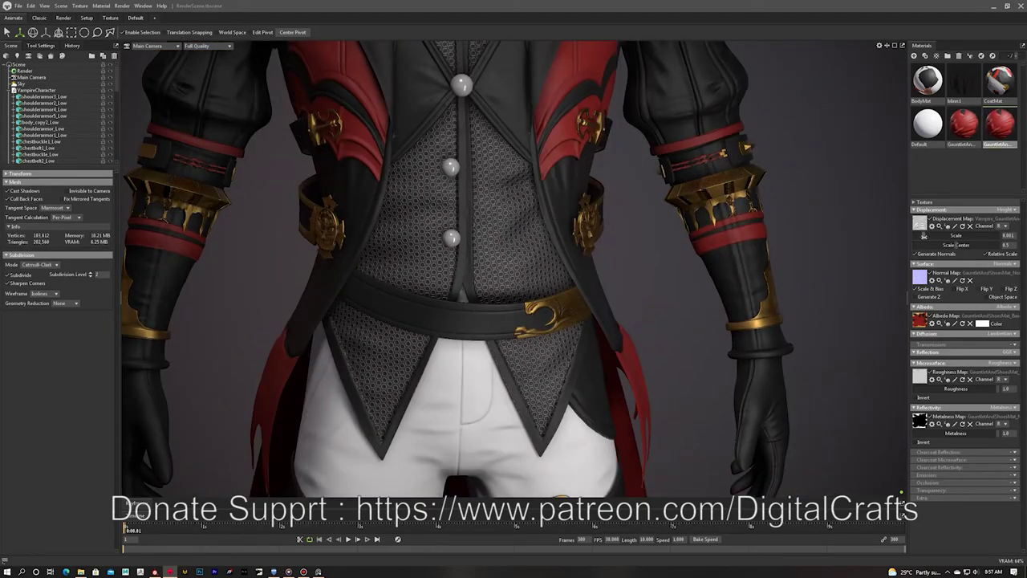
{"action": "left_click_drag", "start_coordinate": [748, 180], "coordinate": [748, 181]}
{"action": "scroll", "coordinate": [824, 210], "scroll_direction": "down", "scroll_amount": 2}
Set the original gauntlet material's displacement scale to 0.022.
{"action": "left_click", "coordinate": [968, 114]}
{"action": "left_click_drag", "start_coordinate": [707, 241], "coordinate": [634, 241]}
{"action": "scroll", "coordinate": [634, 241], "scroll_direction": "up", "scroll_amount": 4}
{"action": "middle_click_drag", "start_coordinate": [626, 289], "coordinate": [598, 179]}
{"action": "left_click_drag", "start_coordinate": [924, 235], "coordinate": [944, 235]}
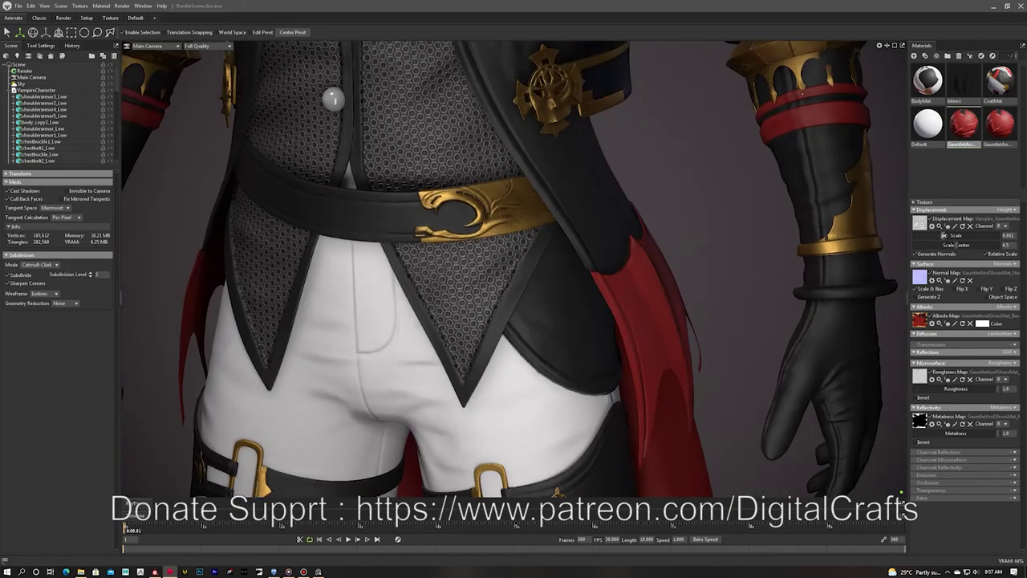
{"action": "scroll", "coordinate": [758, 149], "scroll_direction": "down", "scroll_amount": 7}
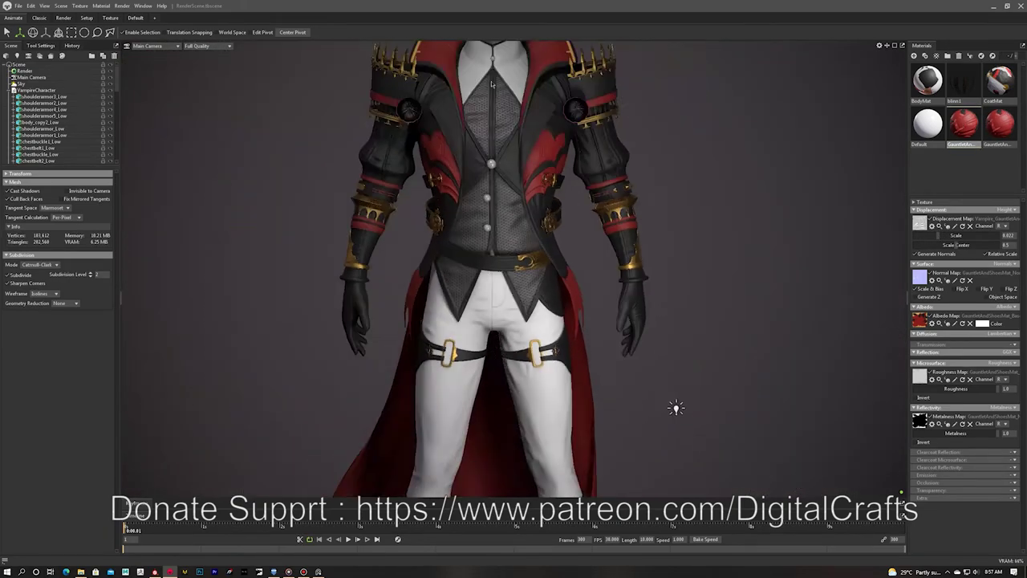
Enable subdivision on the boots' knee guard and strap meshes.
{"action": "middle_click_drag", "start_coordinate": [675, 406], "coordinate": [686, 270]}
{"action": "left_click", "coordinate": [502, 353]}
{"action": "left_click_drag", "start_coordinate": [322, 223], "coordinate": [504, 170]}
{"action": "left_click_drag", "start_coordinate": [378, 174], "coordinate": [519, 188]}
{"action": "scroll", "coordinate": [518, 188], "scroll_direction": "up", "scroll_amount": 6}
{"action": "middle_click_drag", "start_coordinate": [518, 301], "coordinate": [506, 172]}
{"action": "left_click", "coordinate": [506, 173]}
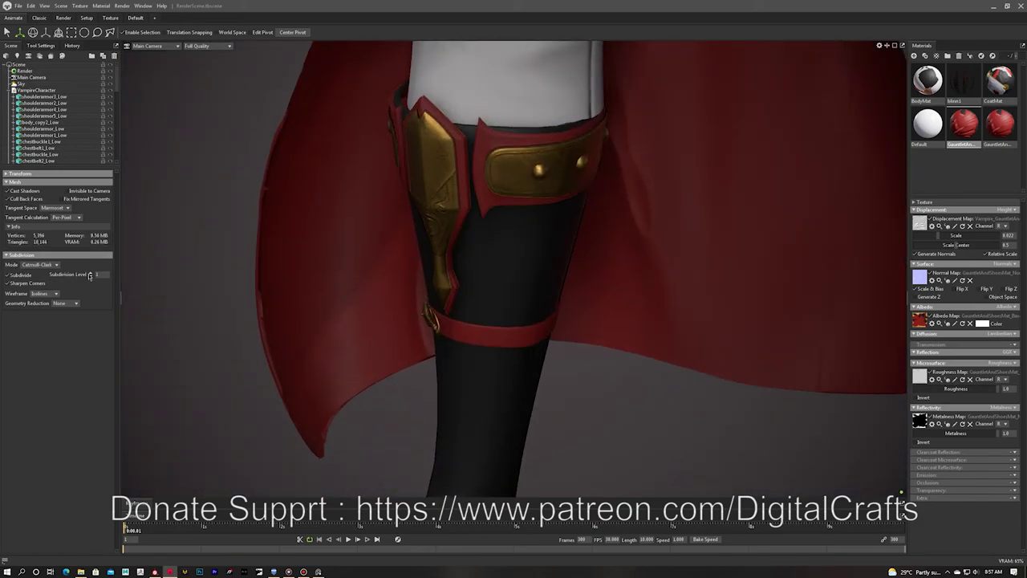
{"action": "left_click_drag", "start_coordinate": [444, 220], "coordinate": [244, 285]}
{"action": "scroll", "coordinate": [243, 285], "scroll_direction": "down", "scroll_amount": 3}
{"action": "middle_click_drag", "start_coordinate": [243, 284], "coordinate": [278, 345]}
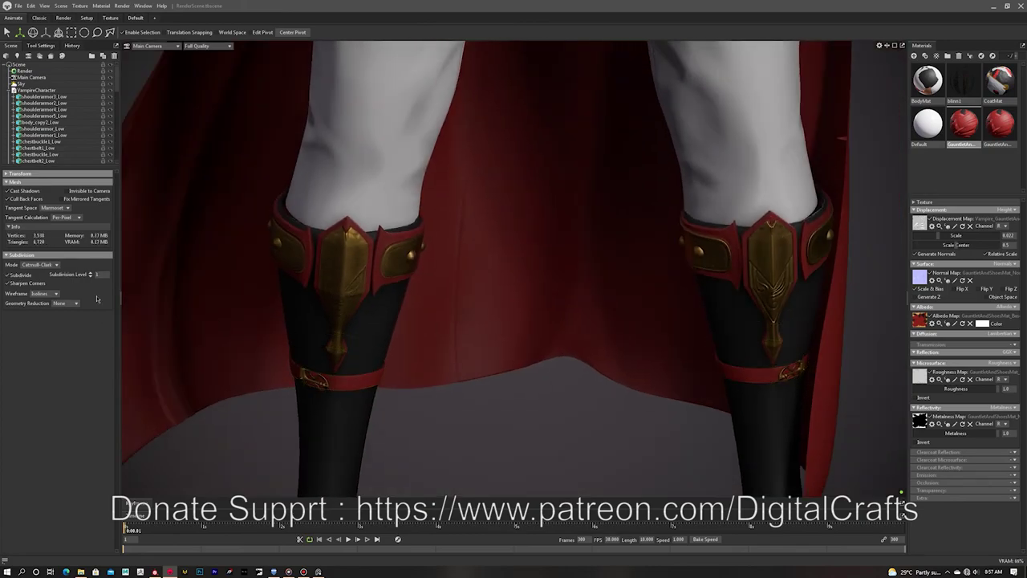
Enable Local Diffuse in the render settings and set its Diffuse Intensity to 0.584.
{"action": "scroll", "coordinate": [502, 195], "scroll_direction": "down", "scroll_amount": 4}
{"action": "mouse_move", "coordinate": [422, 192]}
{"action": "left_mouse_down"}
{"action": "mouse_move", "coordinate": [462, 194]}
{"action": "mouse_move", "coordinate": [409, 190]}
{"action": "left_mouse_up"}
{"action": "middle_click_drag", "start_coordinate": [409, 136], "coordinate": [401, 241]}
{"action": "middle_click_drag", "start_coordinate": [393, 96], "coordinate": [377, 305]}
{"action": "scroll", "coordinate": [380, 212], "scroll_direction": "up", "scroll_amount": 4}
{"action": "left_click", "coordinate": [25, 71]}
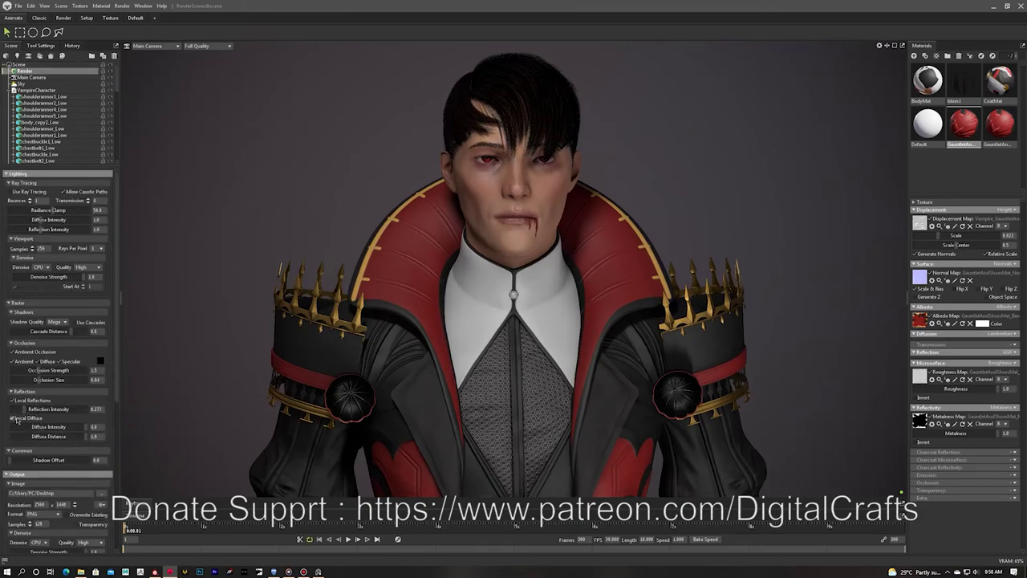
{"action": "left_click_drag", "start_coordinate": [22, 430], "coordinate": [32, 428]}
{"action": "left_click_drag", "start_coordinate": [374, 277], "coordinate": [418, 262]}
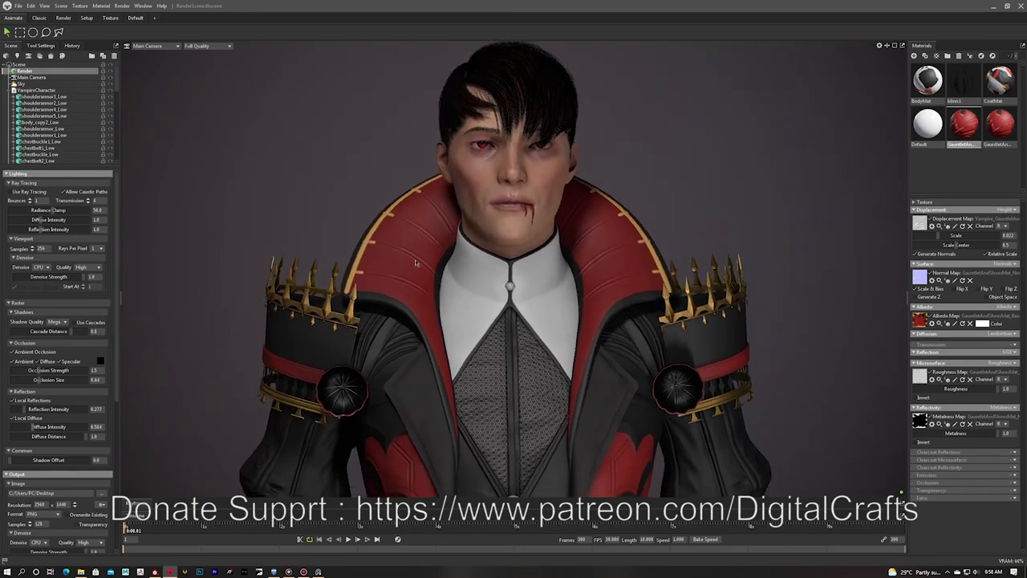
{"action": "middle_click_drag", "start_coordinate": [418, 262], "coordinate": [405, 230]}
Assign the duplicated gauntlet material to the forearm band mesh and check the neighbouring armor meshes.
{"action": "left_click", "coordinate": [701, 479]}
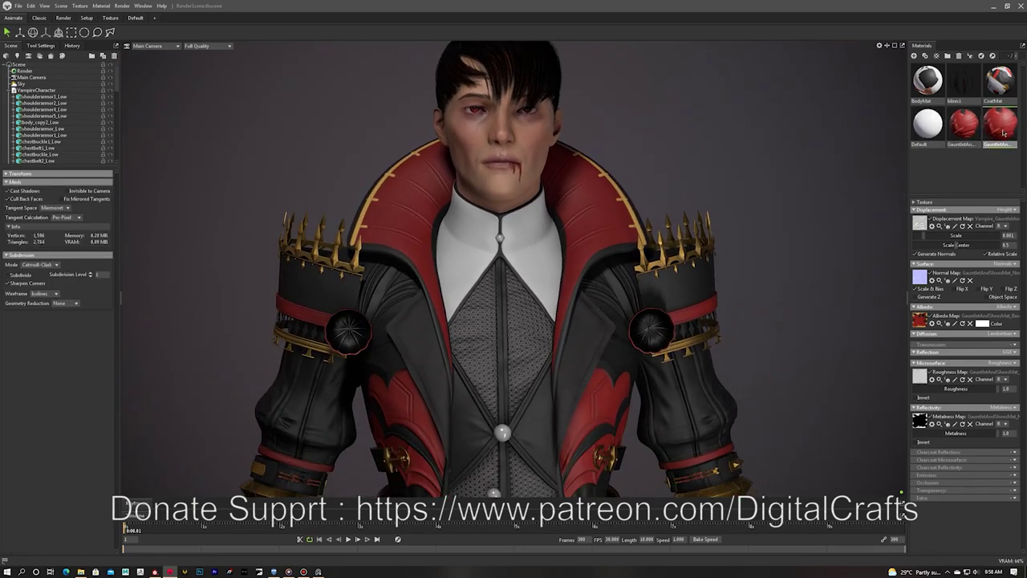
{"action": "left_click", "coordinate": [986, 171]}
{"action": "middle_click_drag", "start_coordinate": [768, 351], "coordinate": [725, 171]}
{"action": "middle_click_drag", "start_coordinate": [738, 374], "coordinate": [727, 183]}
{"action": "left_click", "coordinate": [554, 323]}
{"action": "left_click", "coordinate": [392, 303]}
{"action": "scroll", "coordinate": [698, 303], "scroll_direction": "down", "scroll_amount": 3}
{"action": "middle_click_drag", "start_coordinate": [698, 302], "coordinate": [716, 489]}
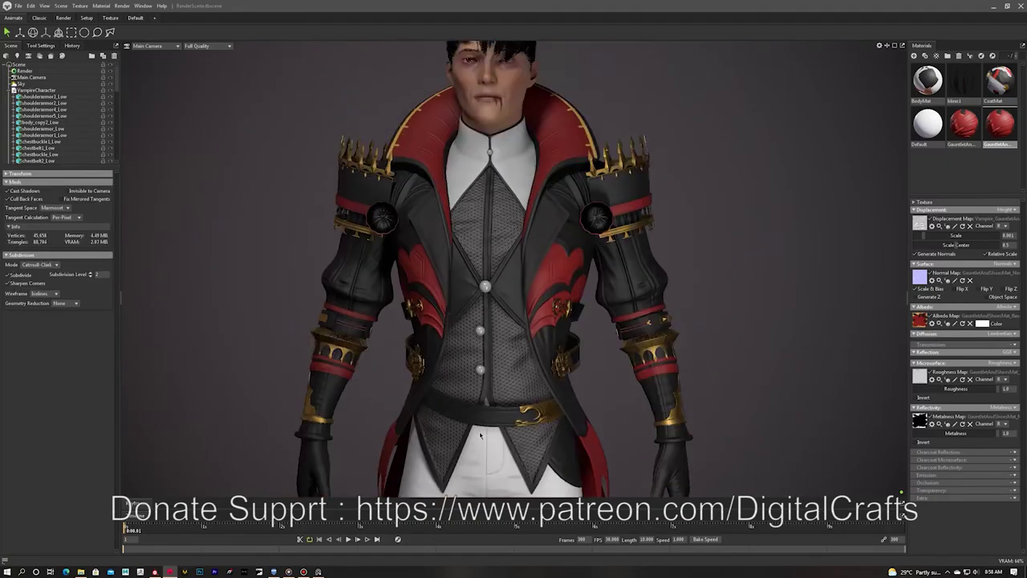